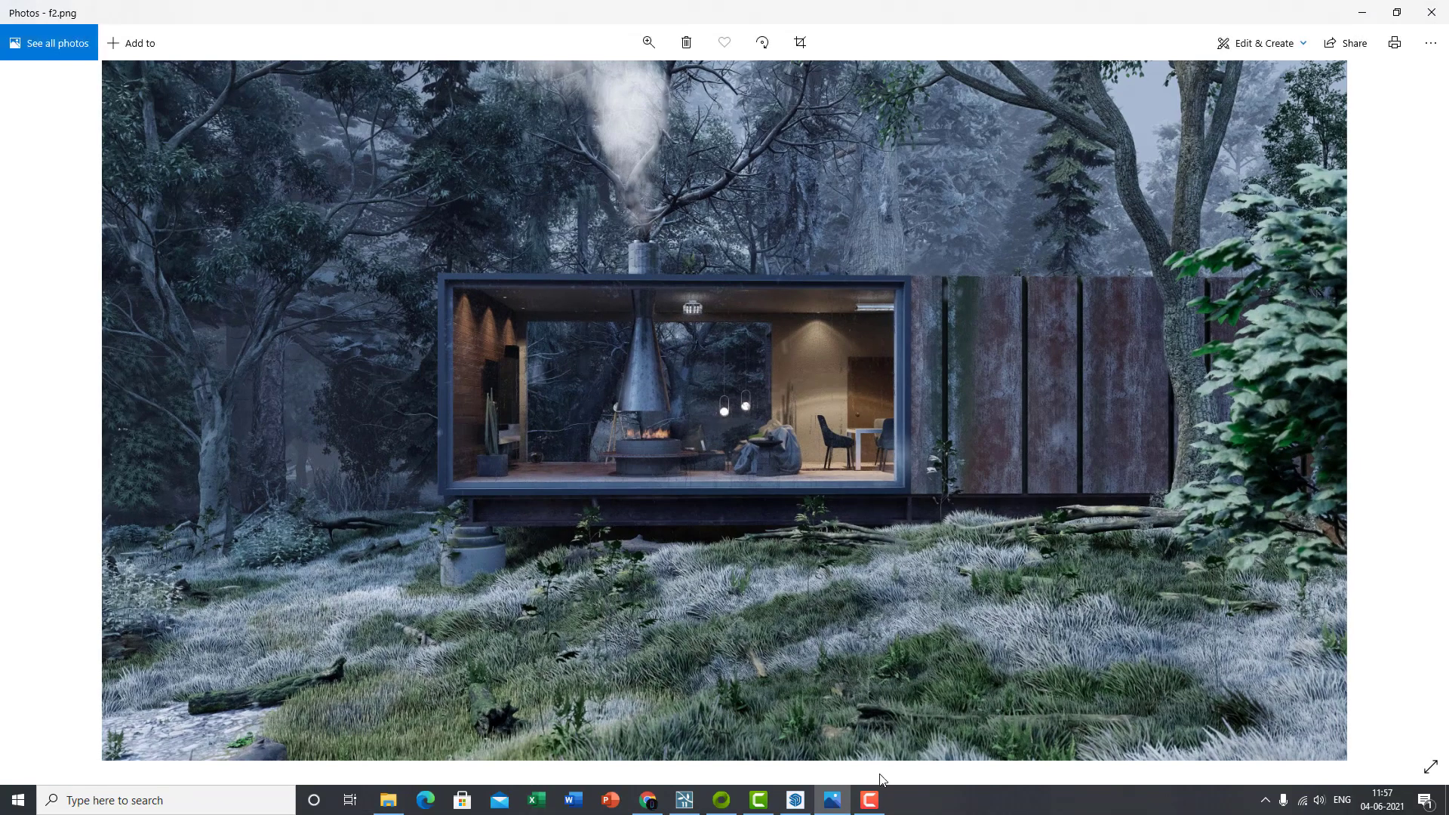
pyautogui.click(832, 800)
pyautogui.scroll(-10, 889, 657)
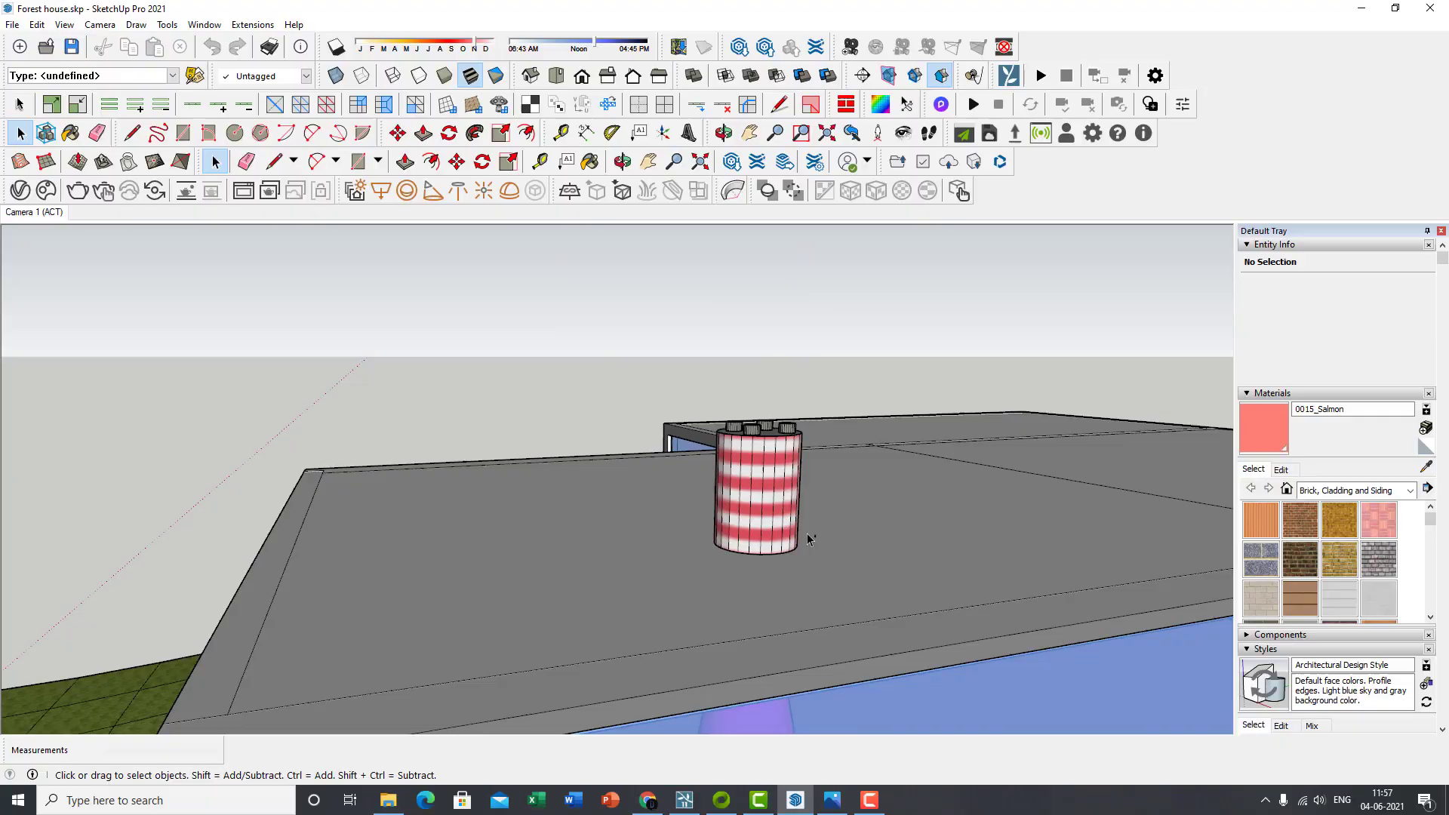
pyautogui.moveTo(825, 485); pyautogui.dragTo(915, 481, button='middle')
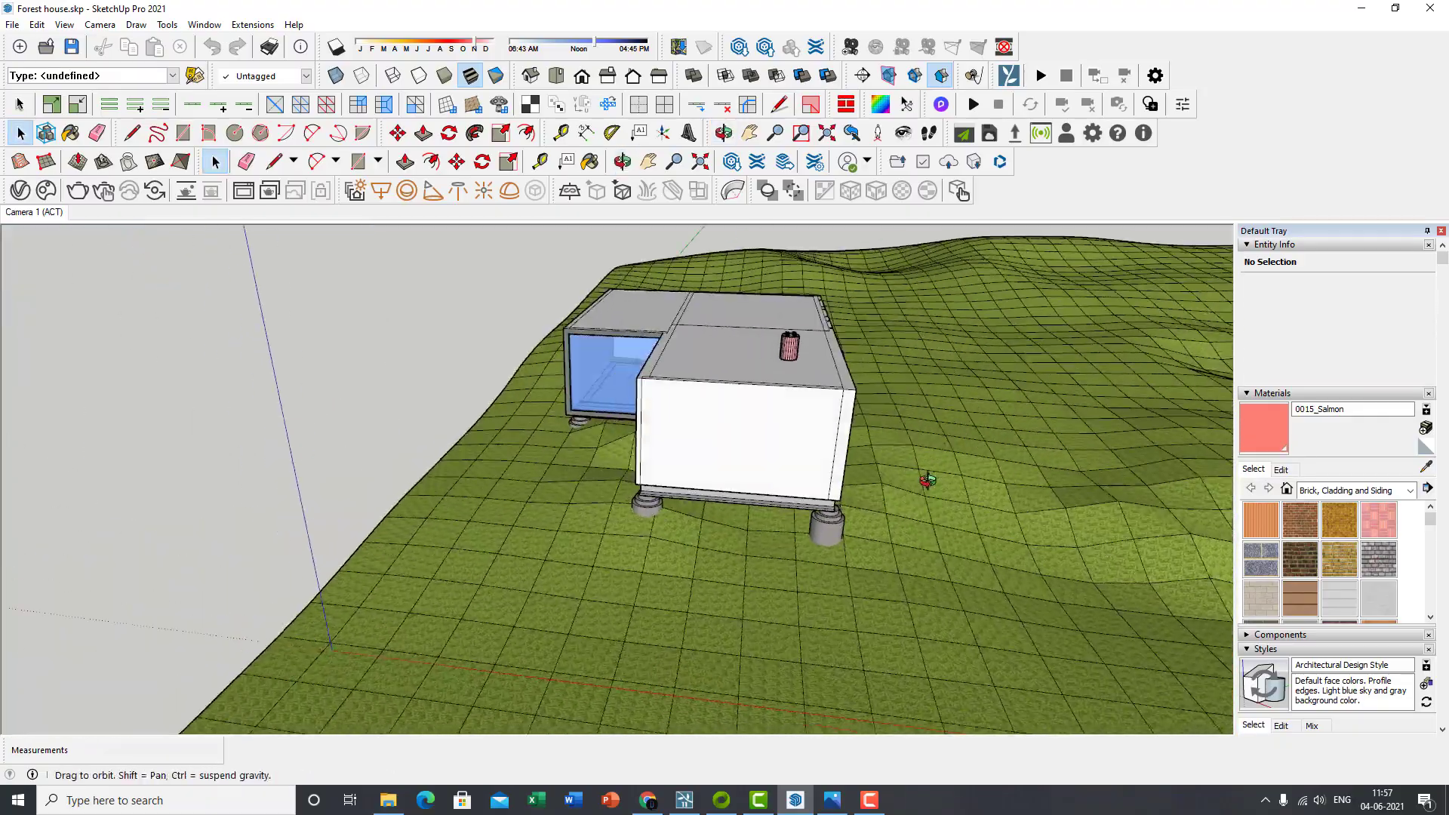
pyautogui.scroll(3, 763, 495)
pyautogui.moveTo(763, 495); pyautogui.dragTo(634, 491, button='middle')
pyautogui.scroll(-5, 634, 491)
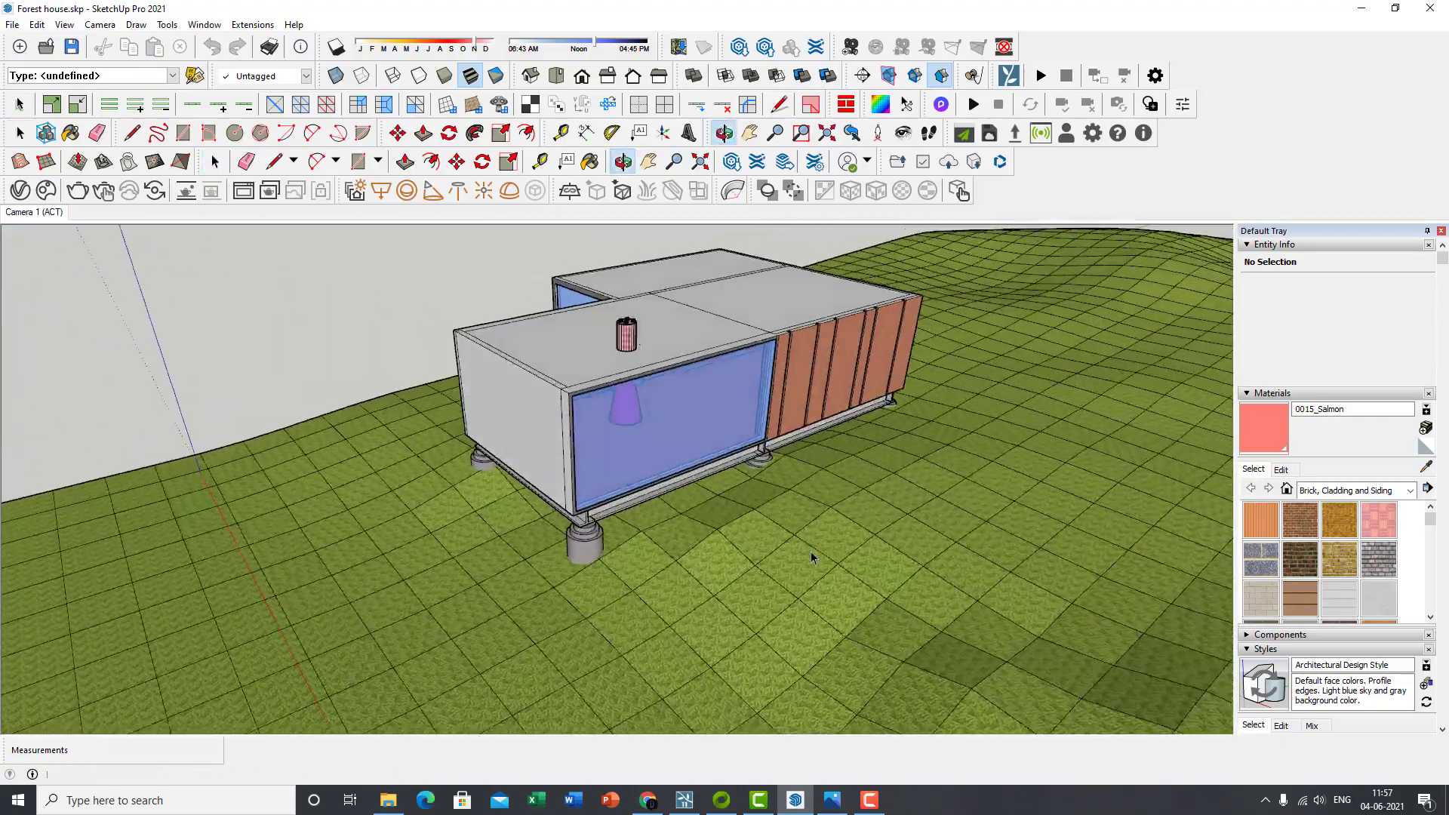
pyautogui.moveTo(812, 550); pyautogui.dragTo(891, 528, button='middle')
pyautogui.scroll(-3, 821, 479)
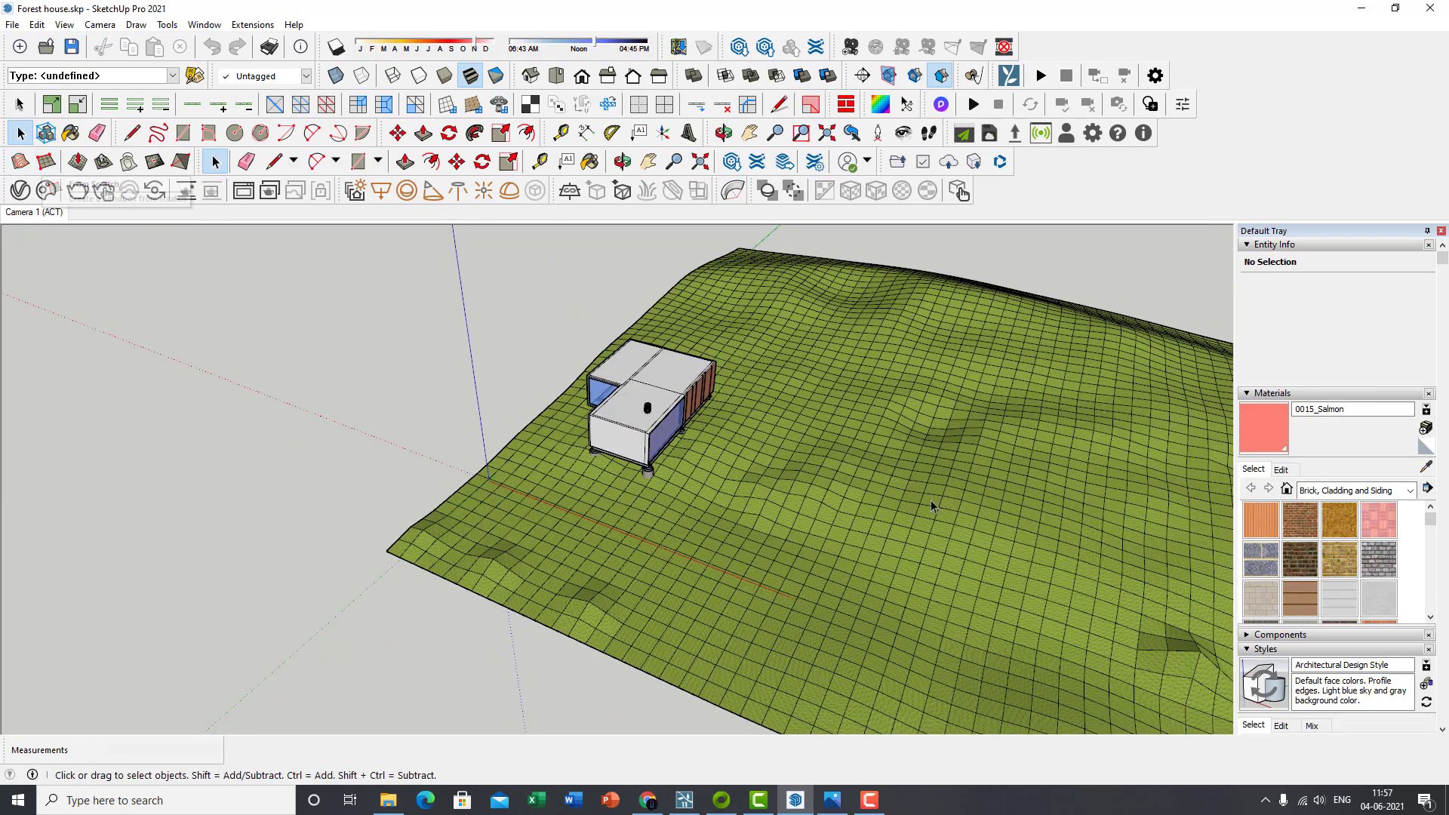
pyautogui.moveTo(934, 501); pyautogui.dragTo(698, 475, button='middle')
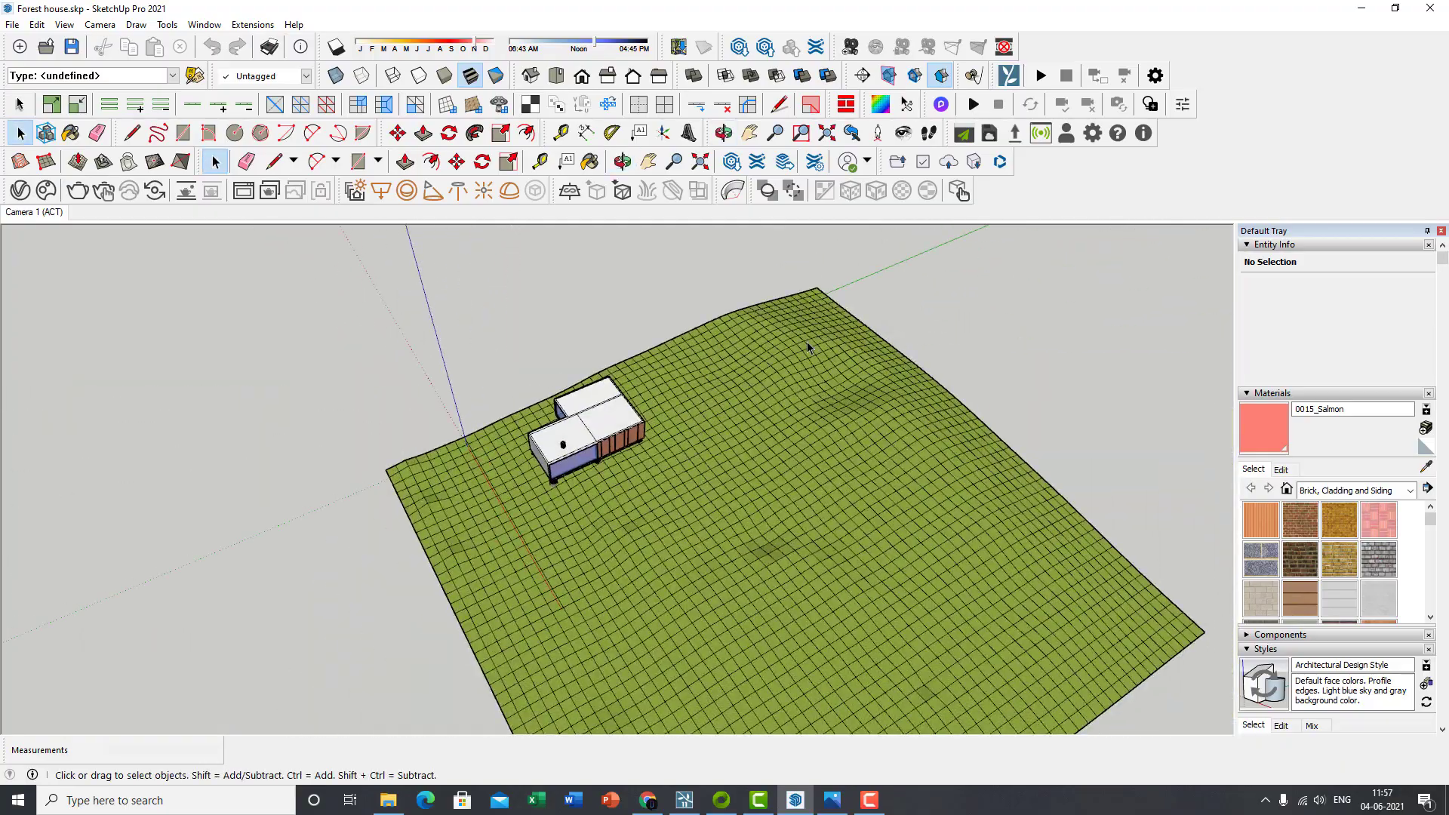
pyautogui.click(34, 212)
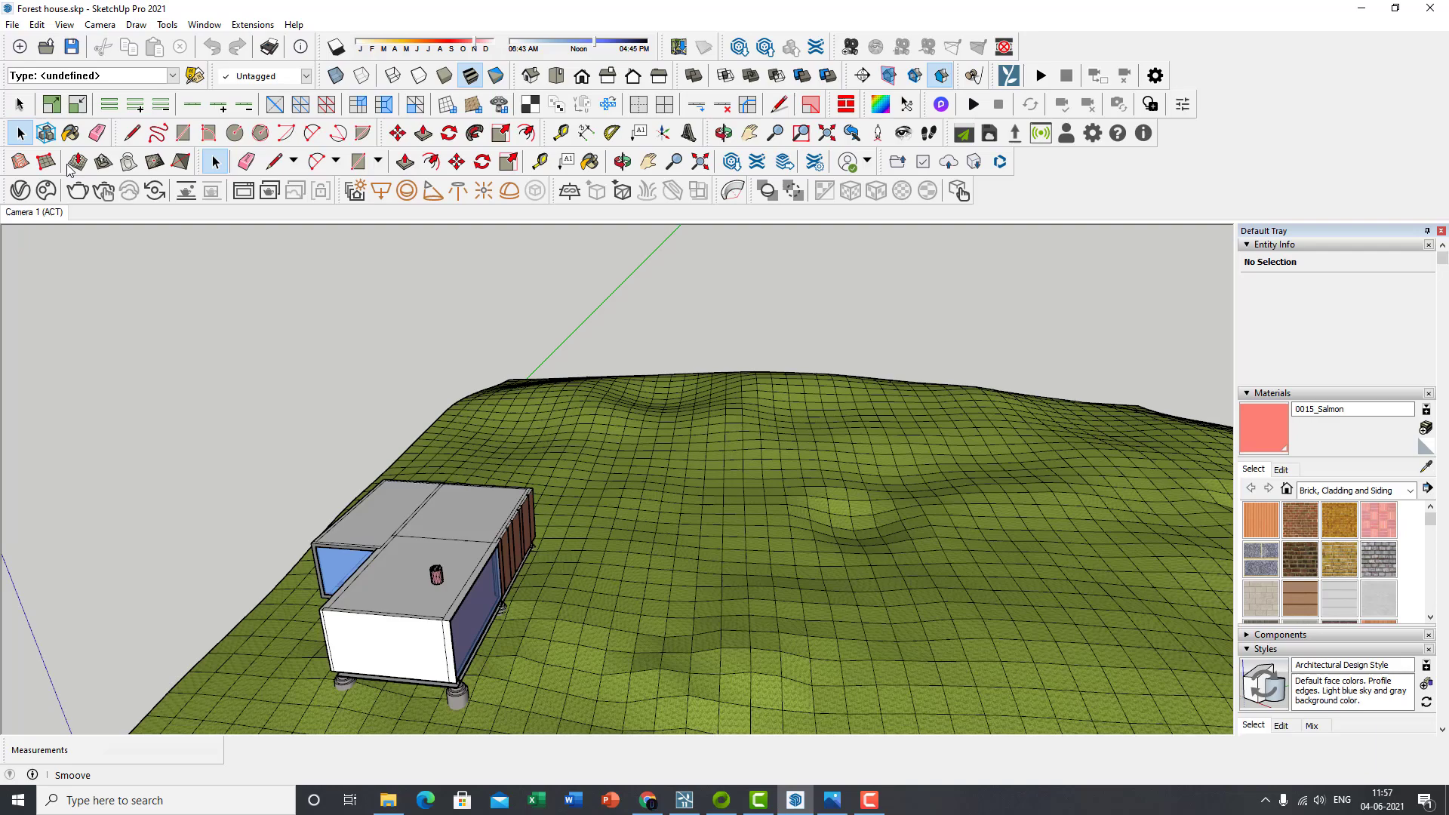
pyautogui.scroll(3, 700, 538)
pyautogui.moveTo(700, 538); pyautogui.dragTo(627, 534, button='middle')
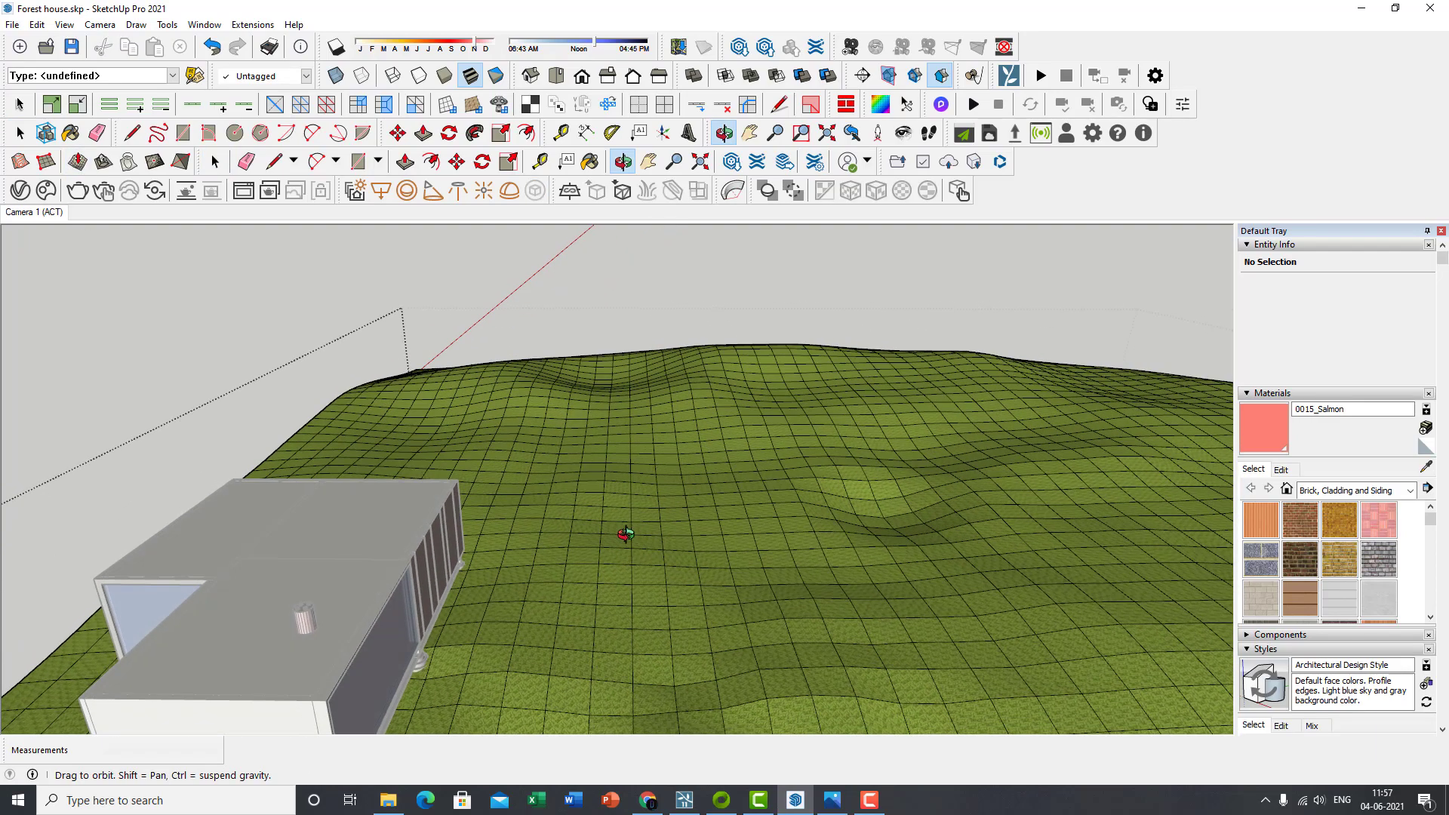
pyautogui.scroll(-2, 628, 533)
pyautogui.click(76, 165)
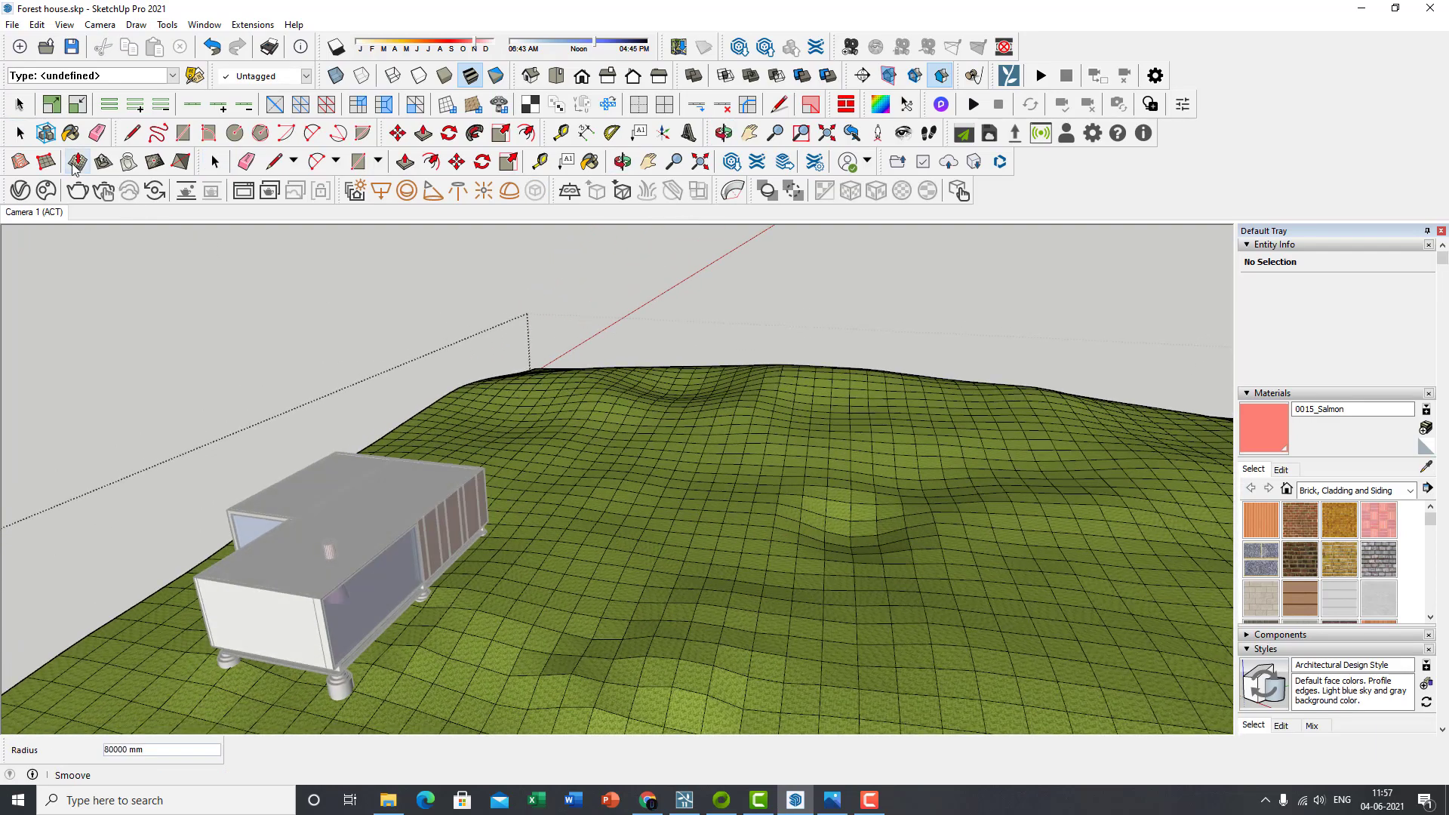
pyautogui.moveTo(808, 592); pyautogui.dragTo(776, 504, button='middle')
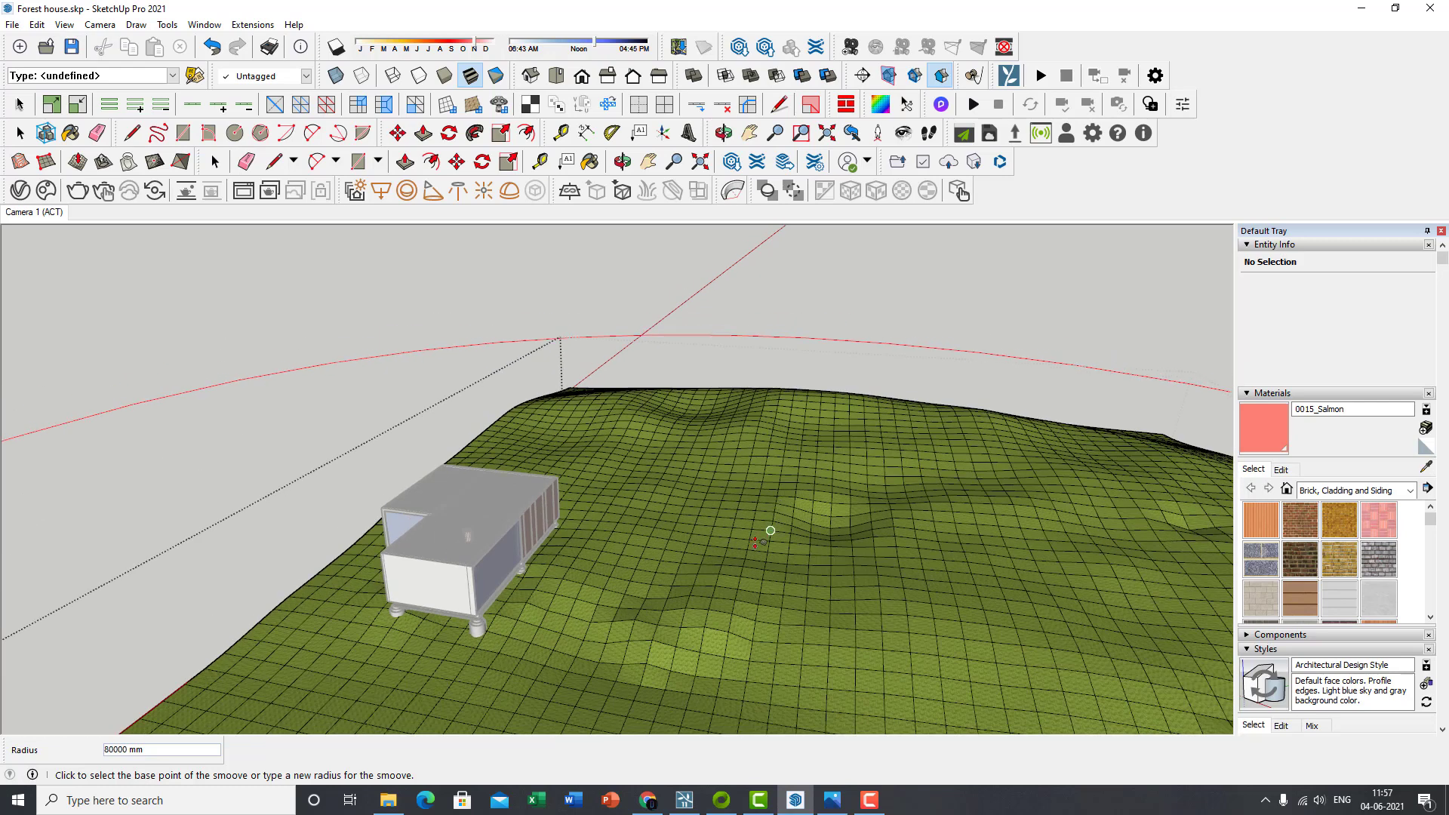
pyautogui.write('1000')
pyautogui.press('Return')
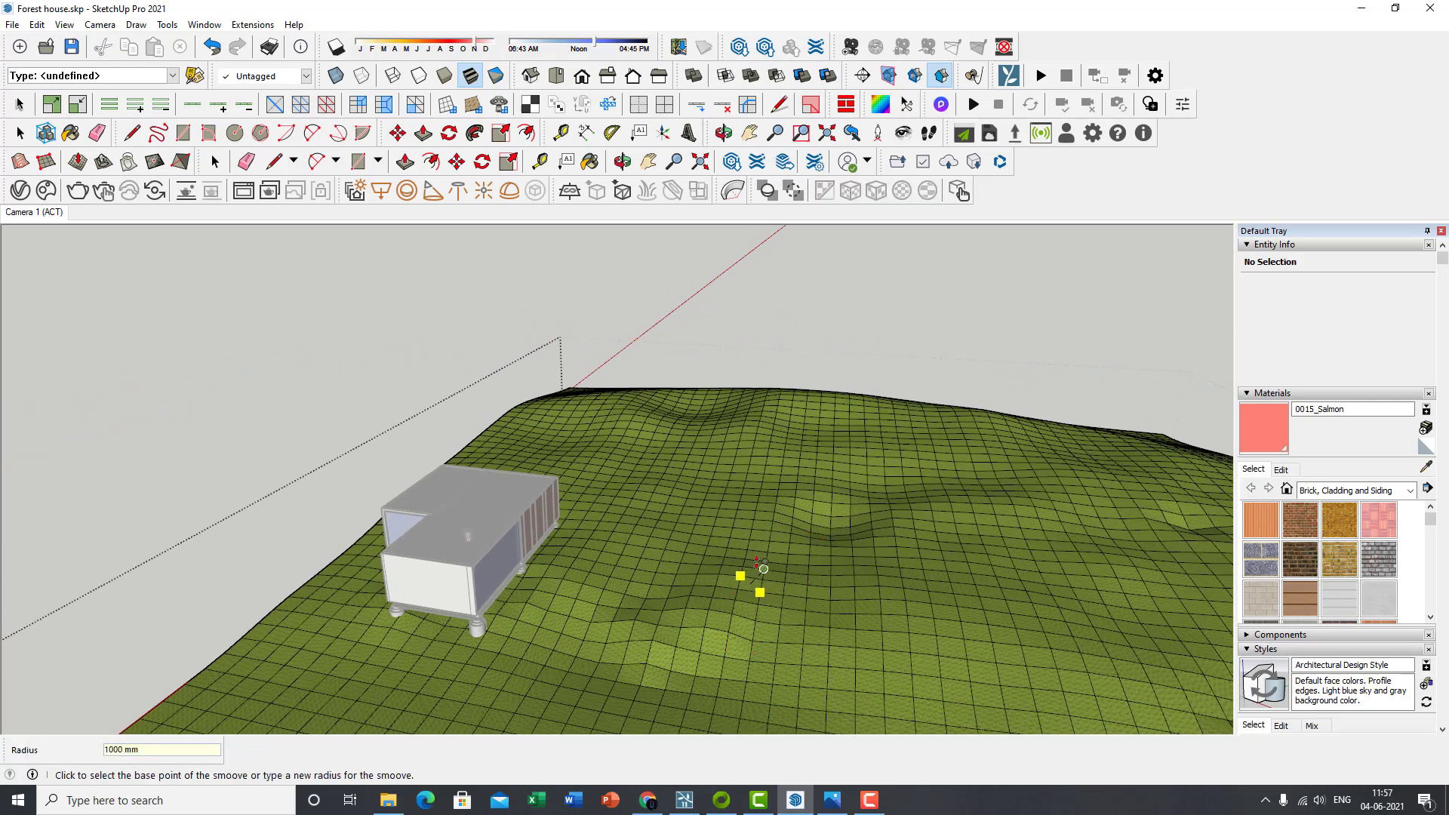
pyautogui.click(808, 569)
pyautogui.click(816, 644)
pyautogui.click(816, 644)
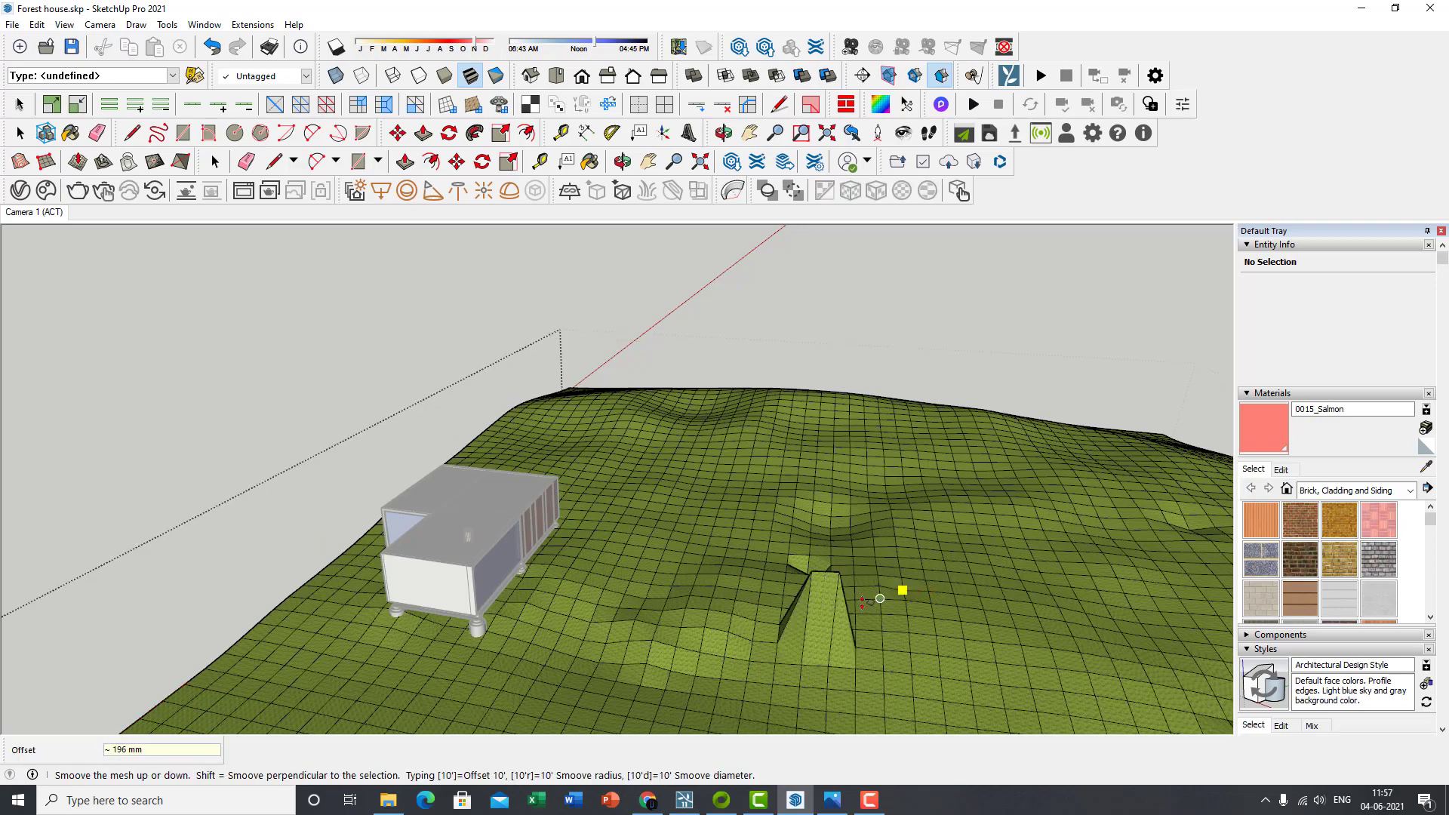
pyautogui.click(878, 581)
pyautogui.moveTo(906, 586); pyautogui.dragTo(707, 579, button='middle')
pyautogui.hotkey('ctrl', 'z')
pyautogui.press('space')
pyautogui.click(591, 604)
pyautogui.scroll(-3, 526, 521)
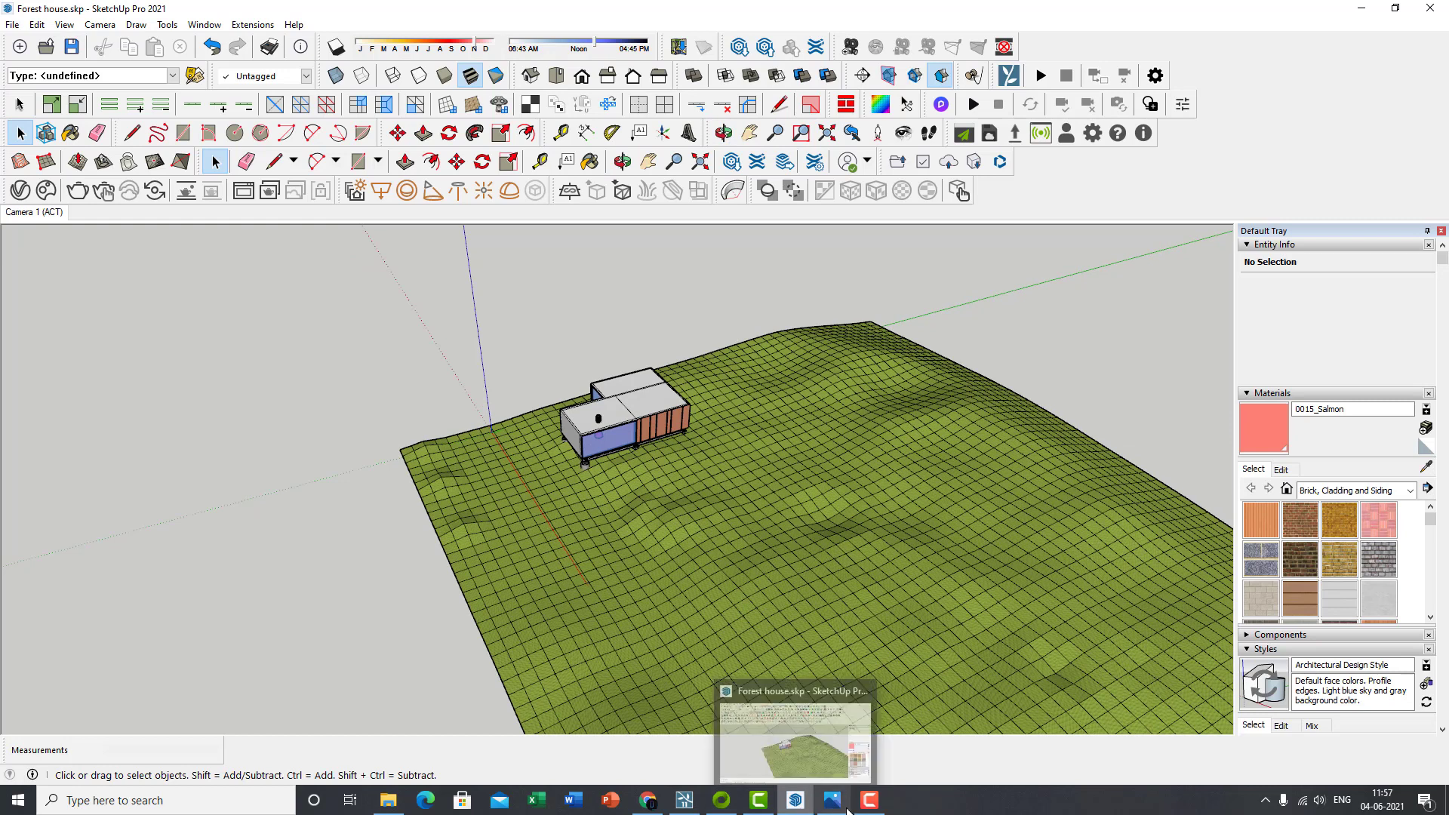
pyautogui.moveTo(747, 809)
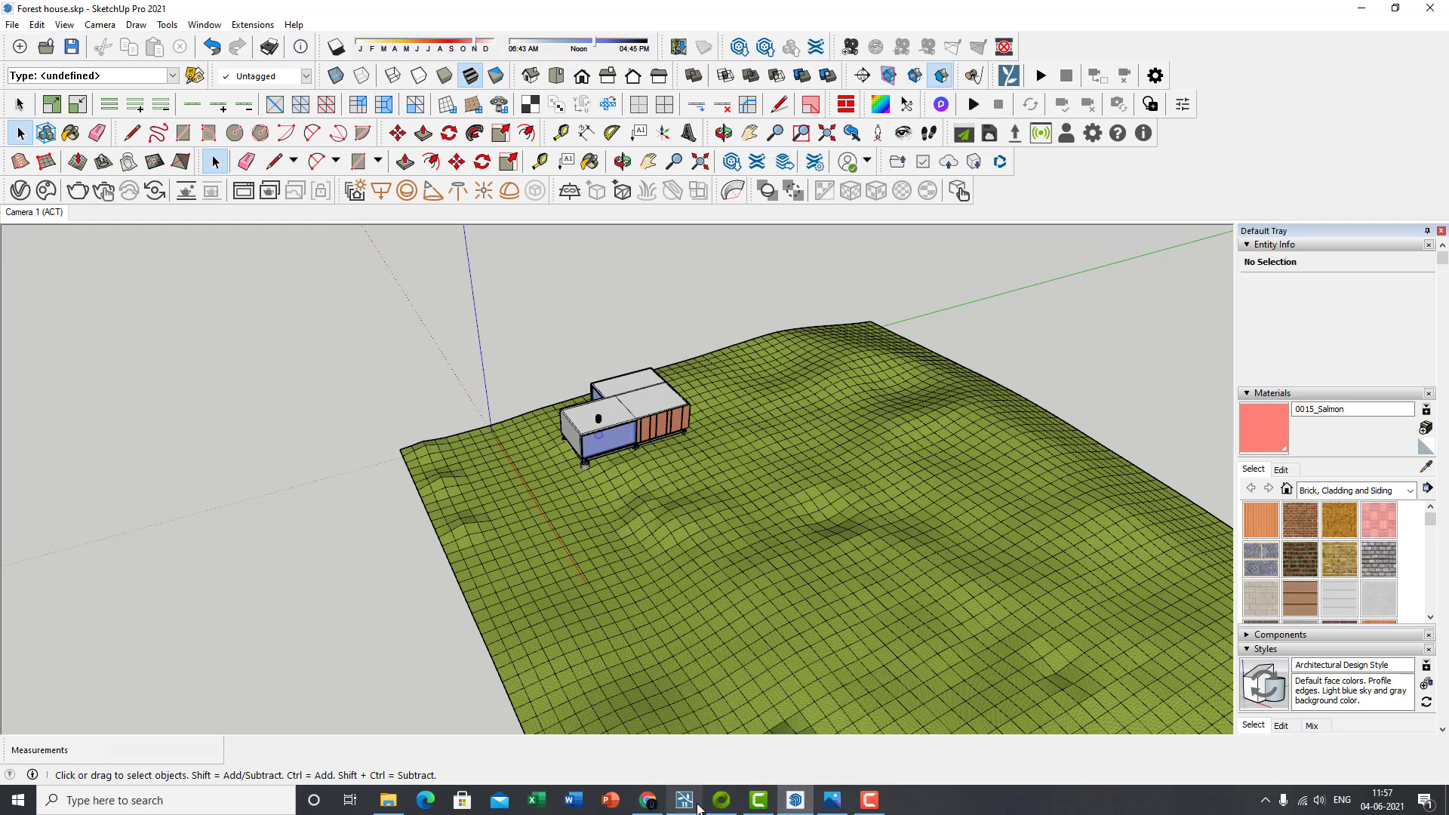
# - Switch to the Lumion forest house project in Build mode and turn toward the container house
pyautogui.click(695, 804)
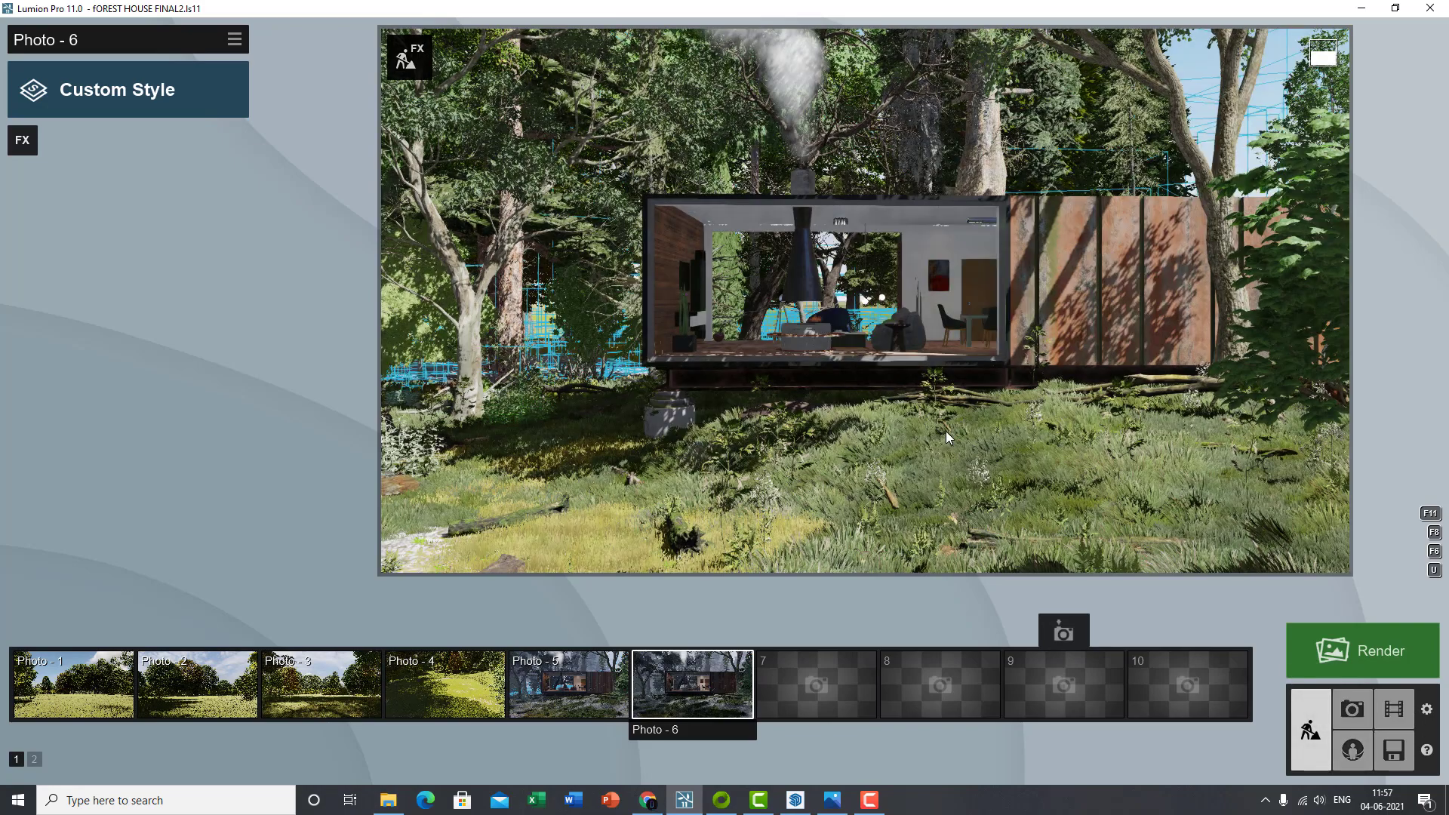
pyautogui.click(1311, 729)
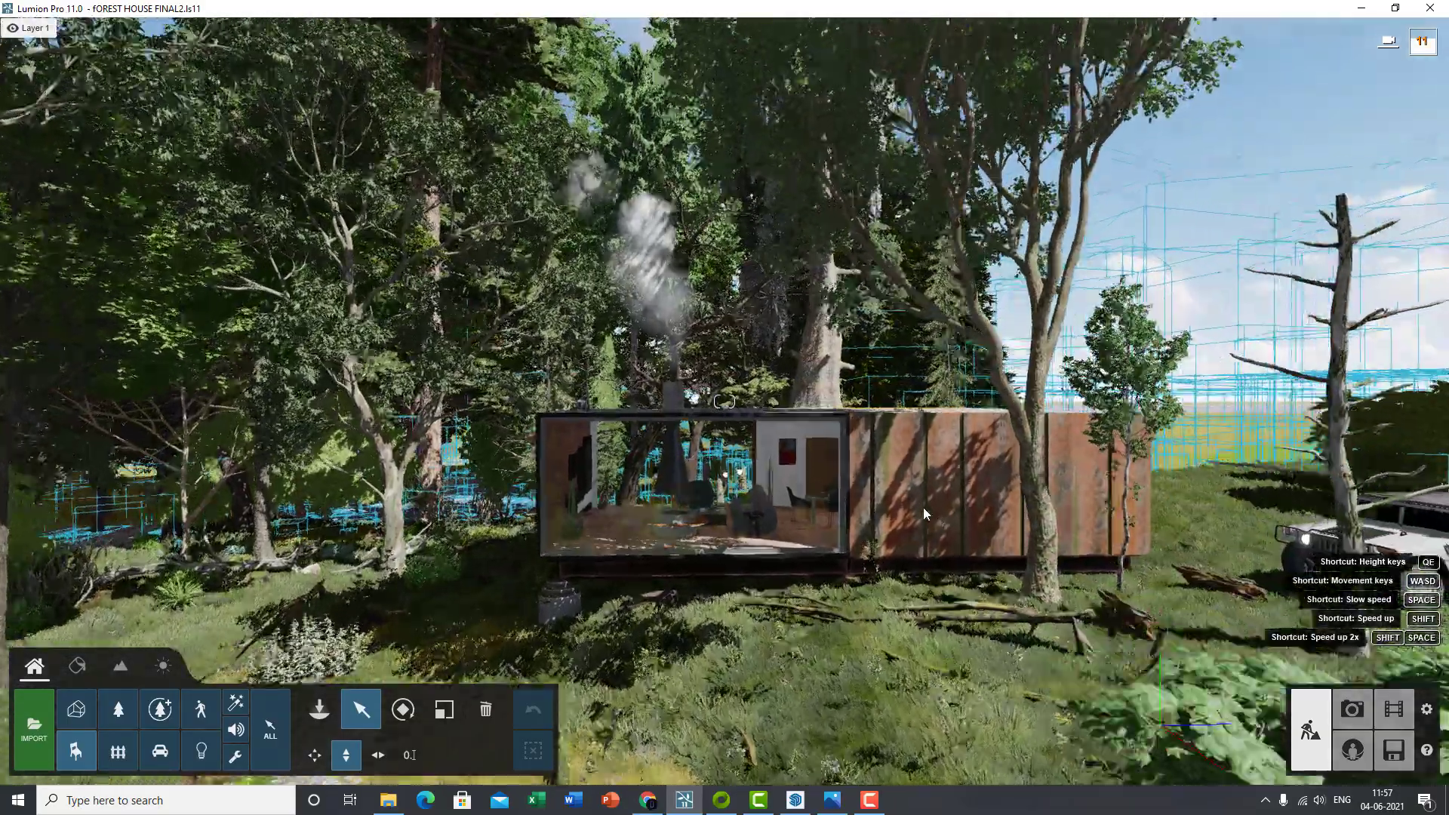
pyautogui.scroll(-5, 922, 507)
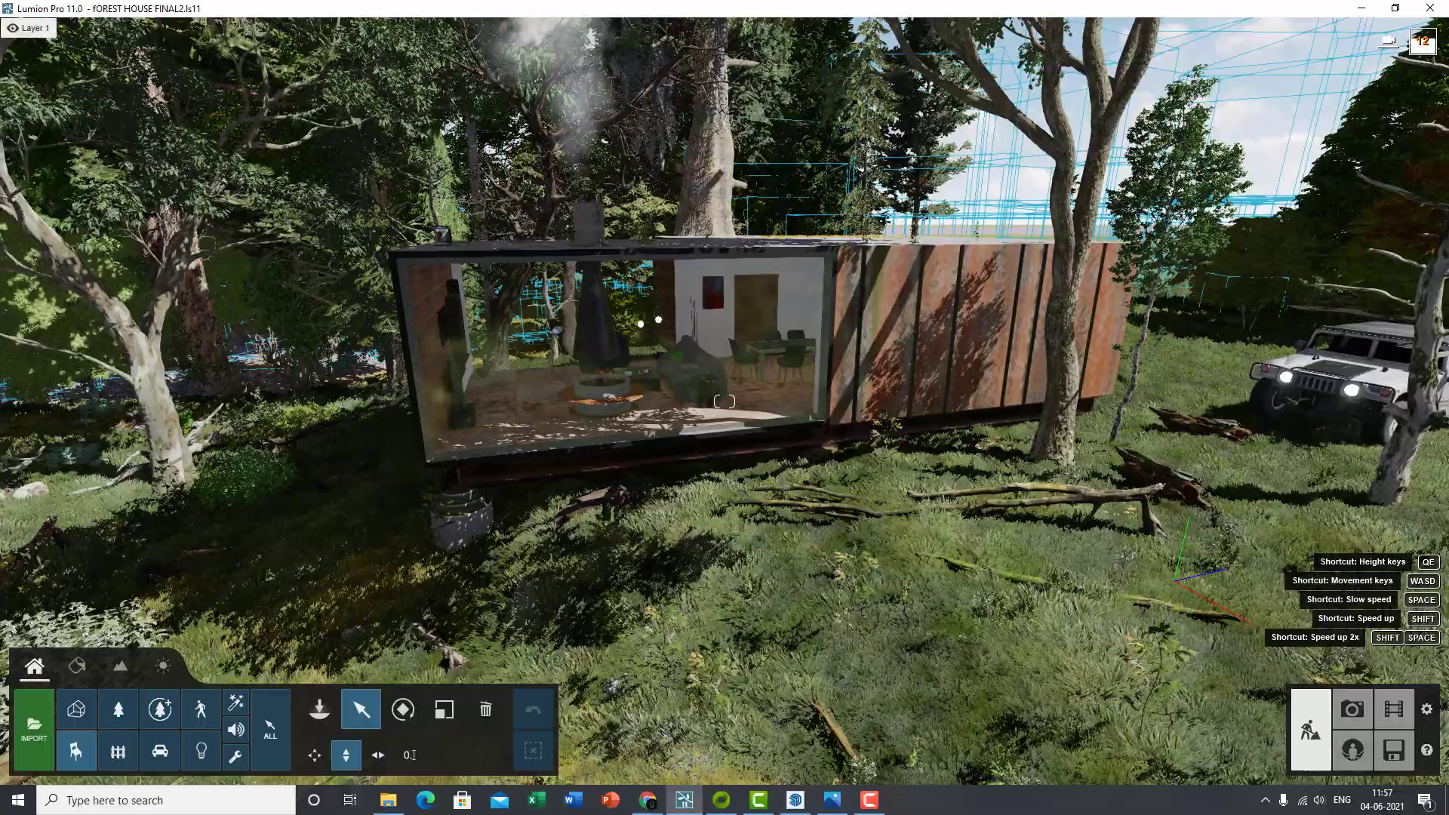
pyautogui.moveTo(950, 494); pyautogui.dragTo(888, 492, button='right')
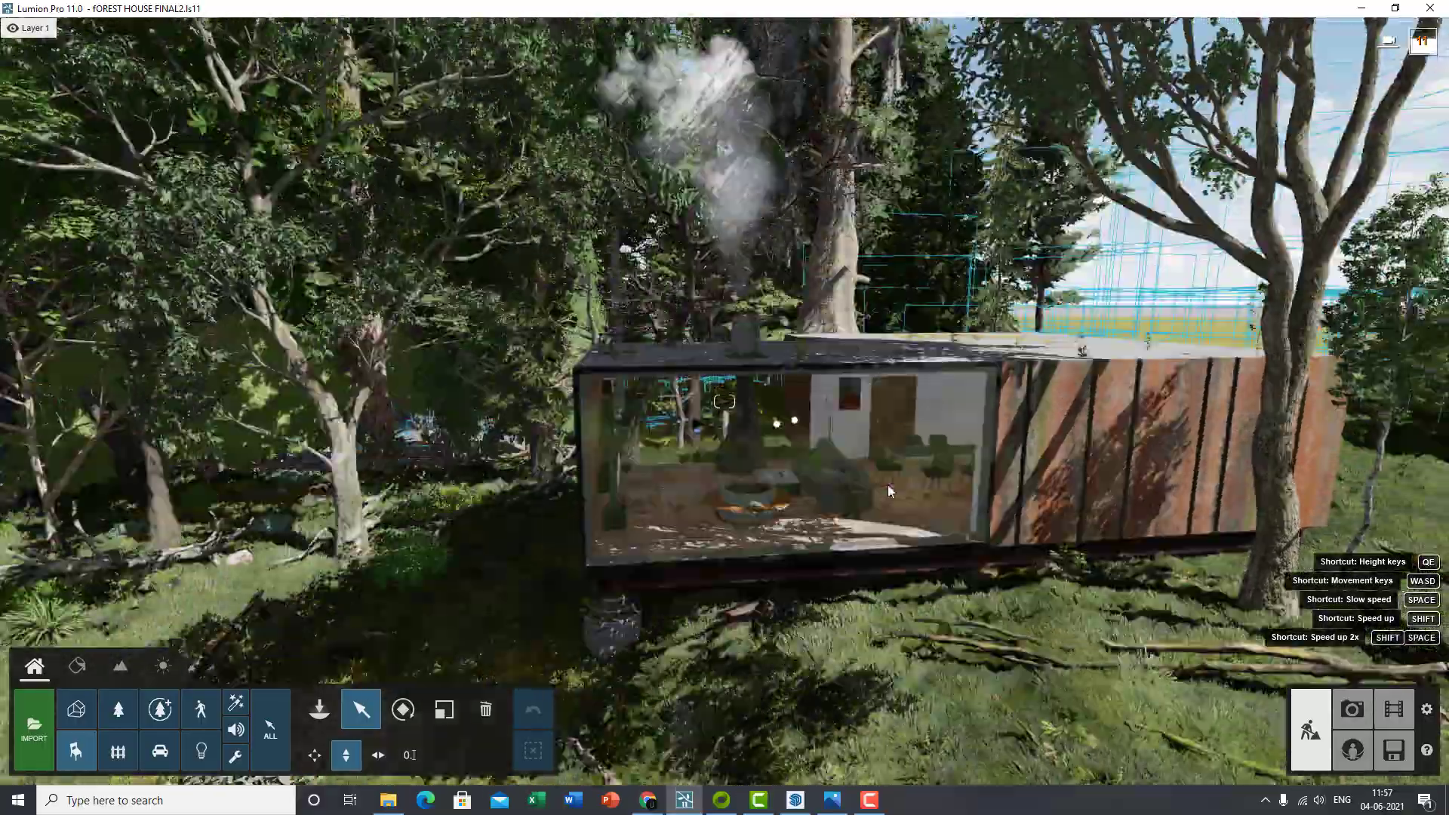
pyautogui.scroll(-5, 888, 491)
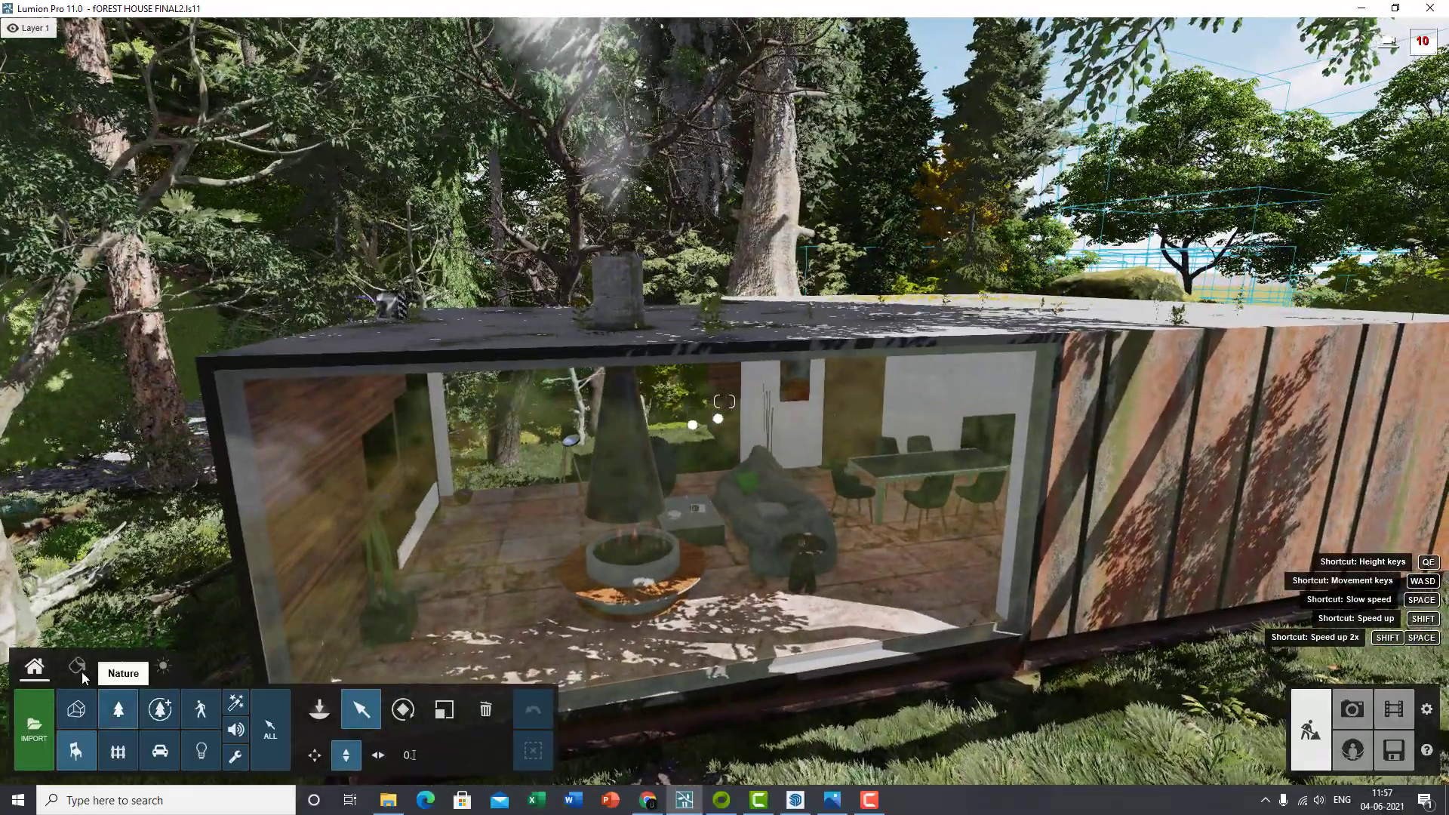
# - Inspect the rusted wall's material in the Material Editor and save it
pyautogui.click(78, 667)
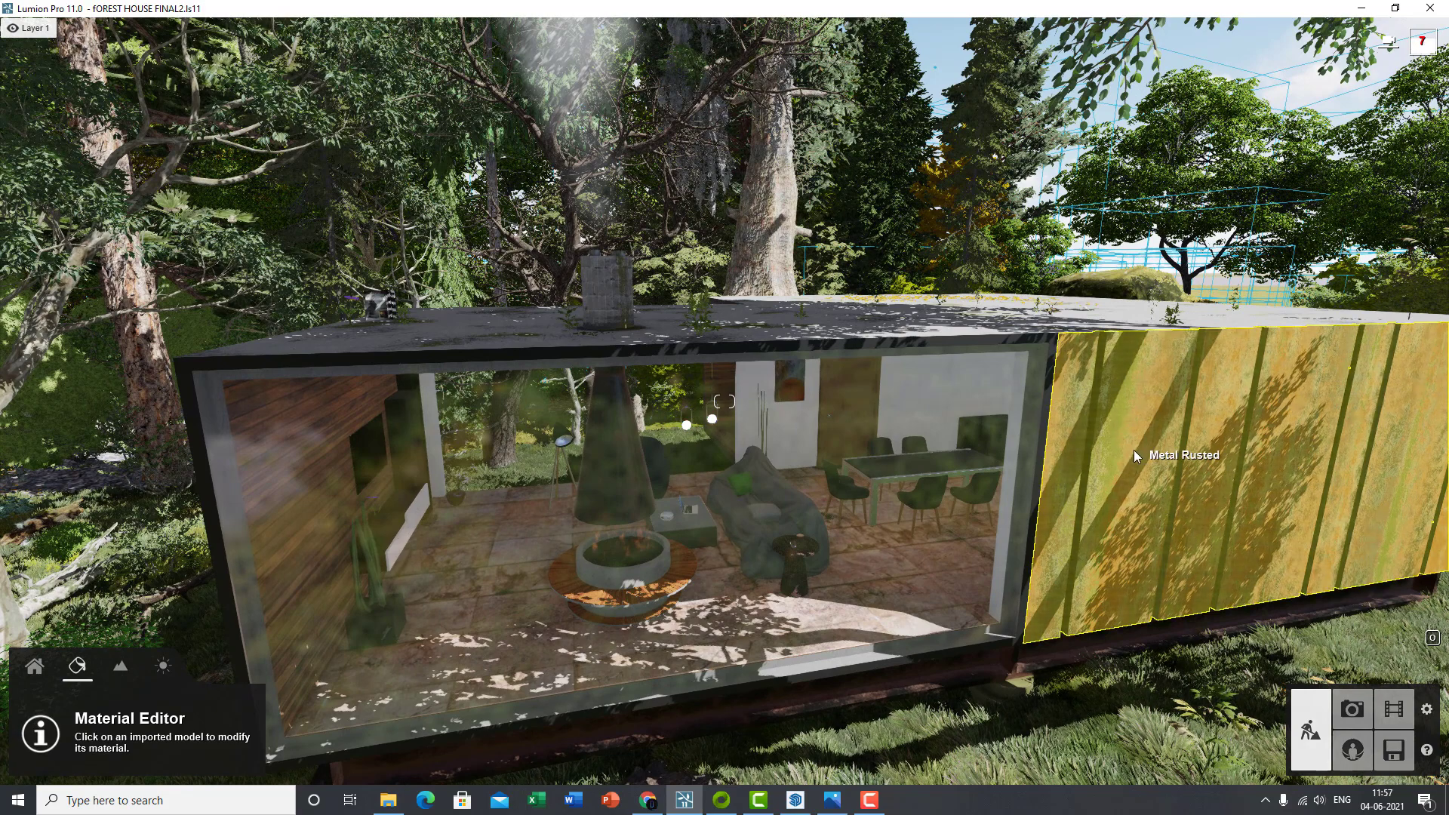
pyautogui.click(1134, 449)
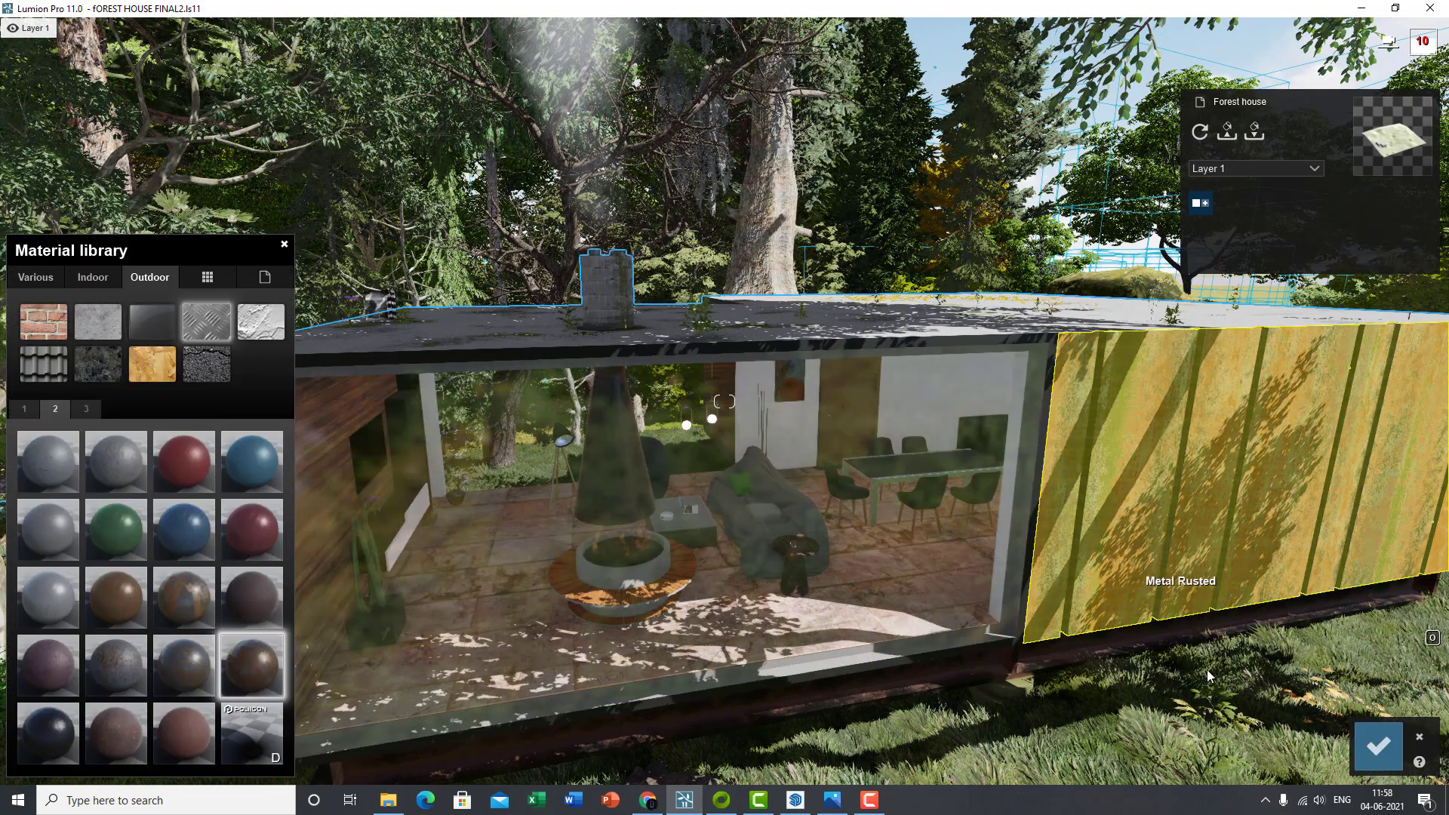
pyautogui.click(1377, 745)
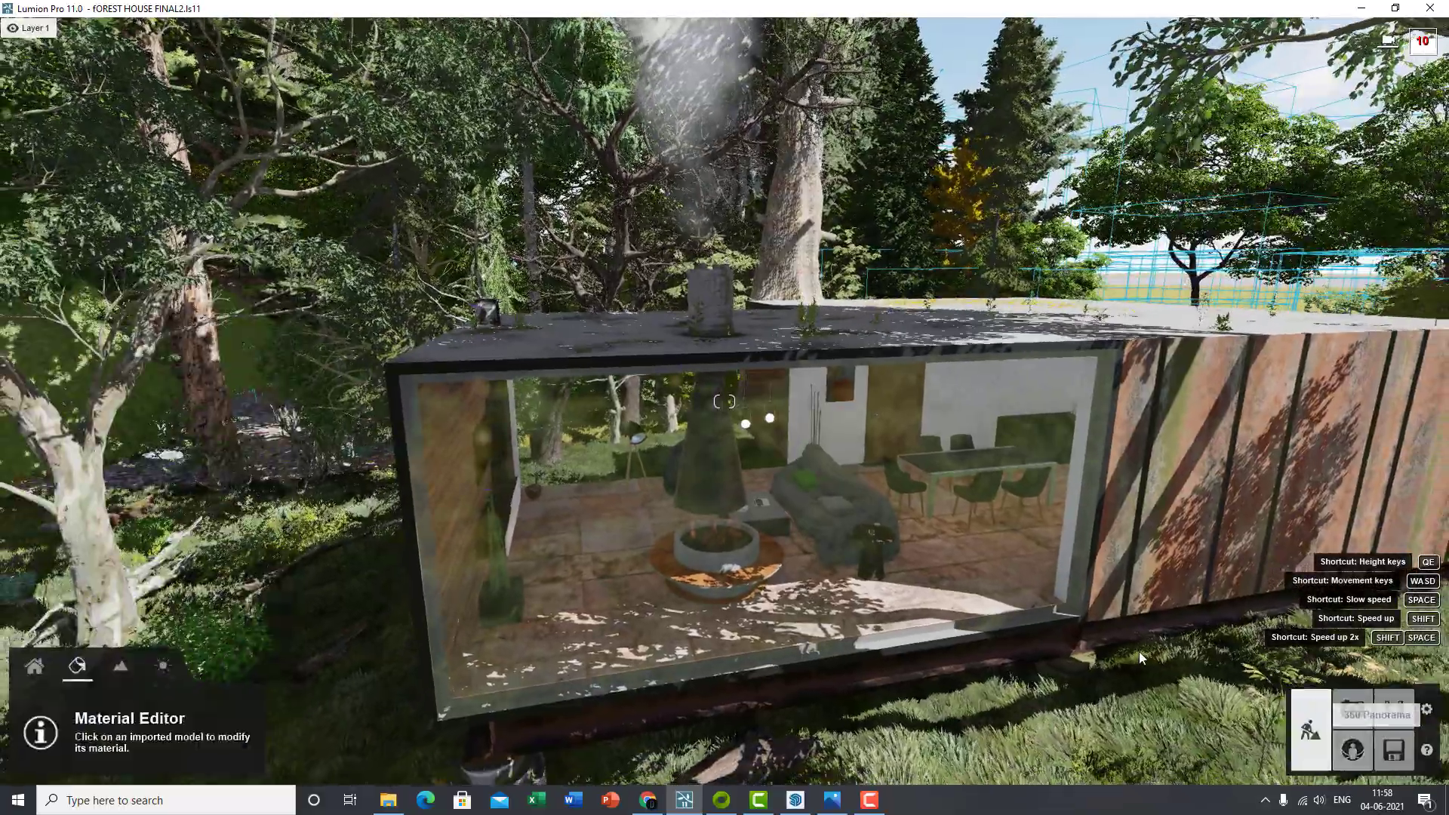
# - Swing the camera around the house's left end to bring the glass front into view
pyautogui.moveTo(1139, 650); pyautogui.dragTo(854, 377, button='right')
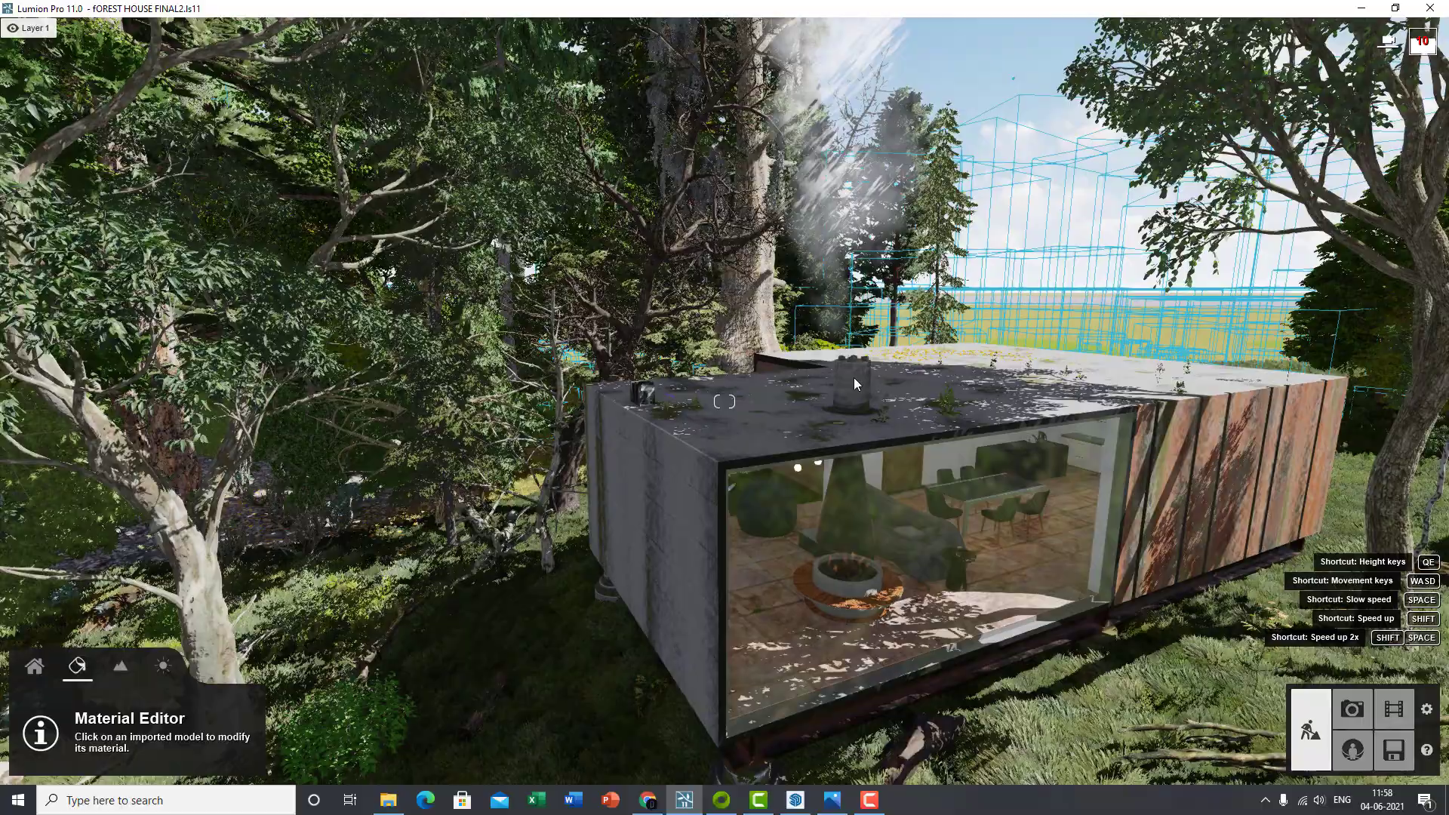
pyautogui.press('w')
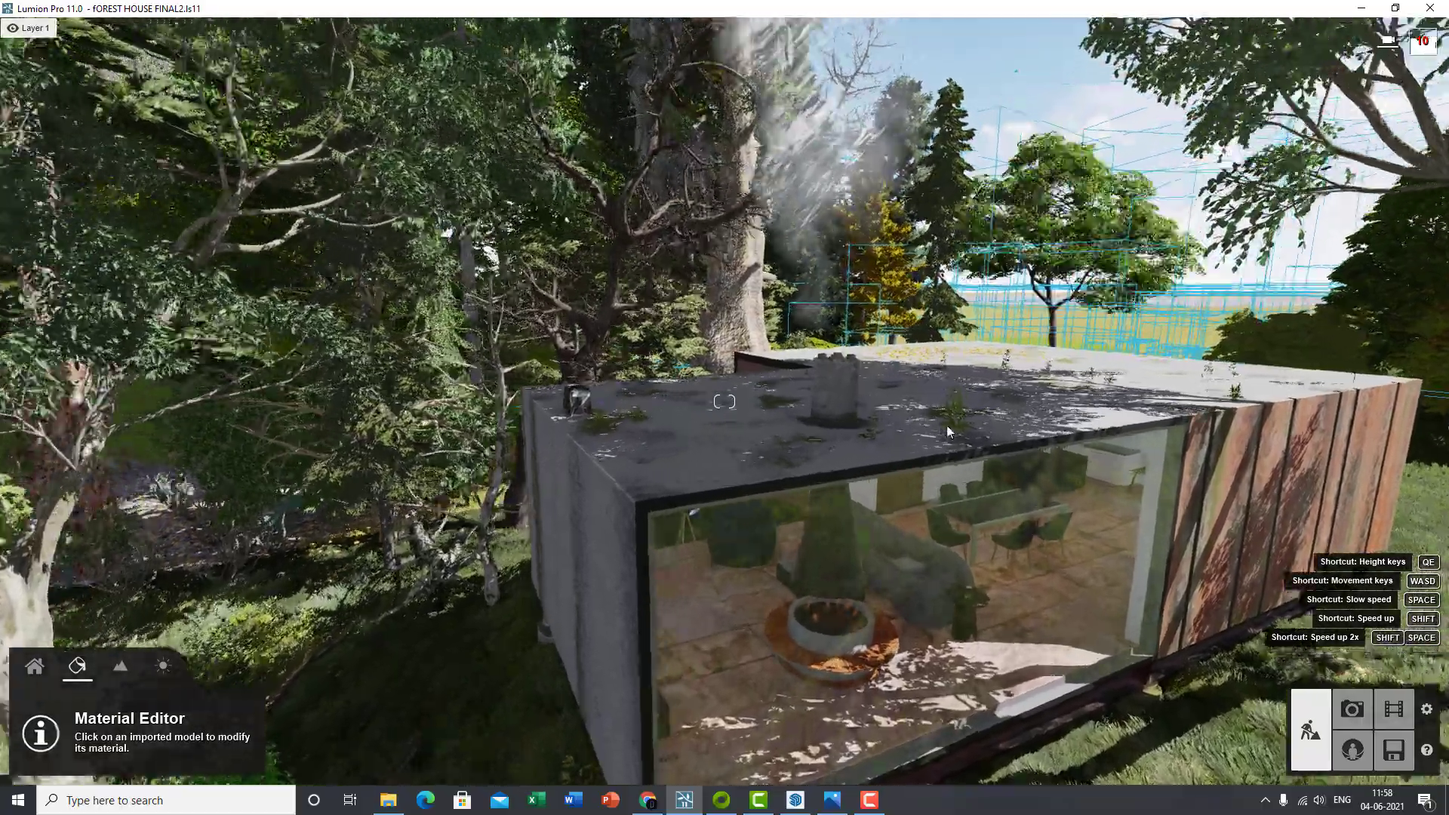
pyautogui.moveTo(948, 431); pyautogui.dragTo(916, 391, button='right')
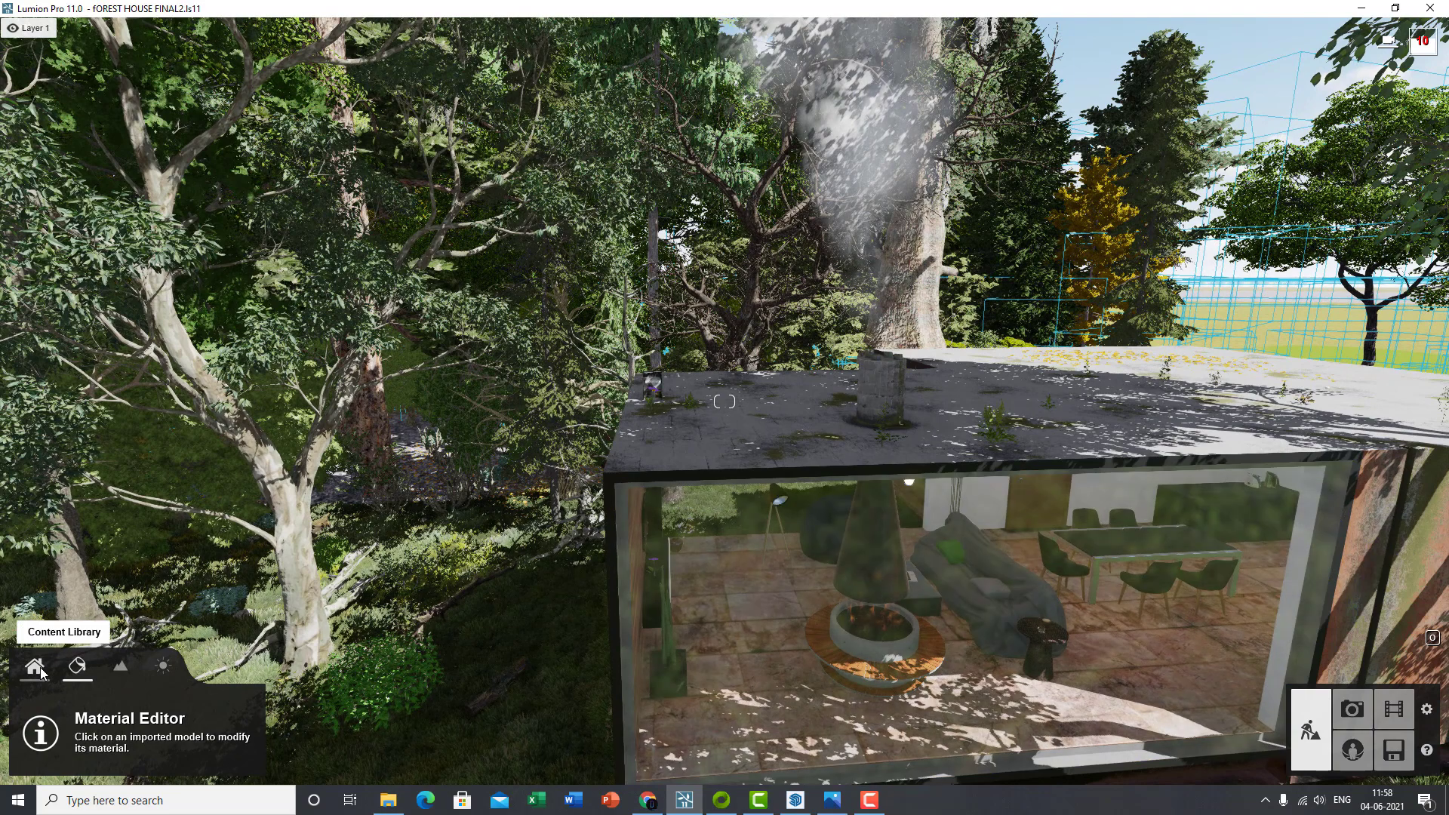
# - Browse the object placement and effects library tools, then switch to selecting placed objects
pyautogui.click(40, 669)
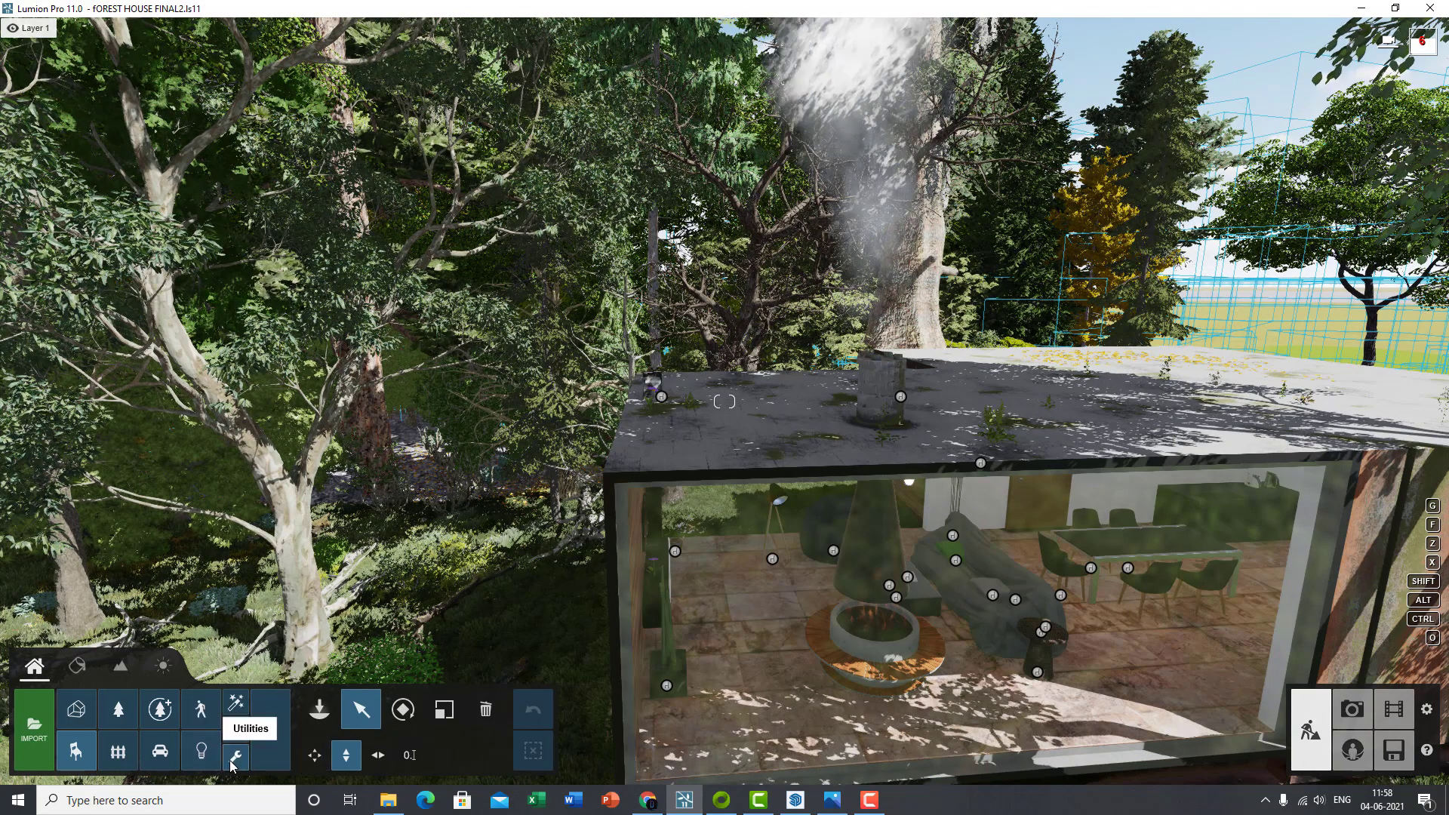
pyautogui.click(239, 715)
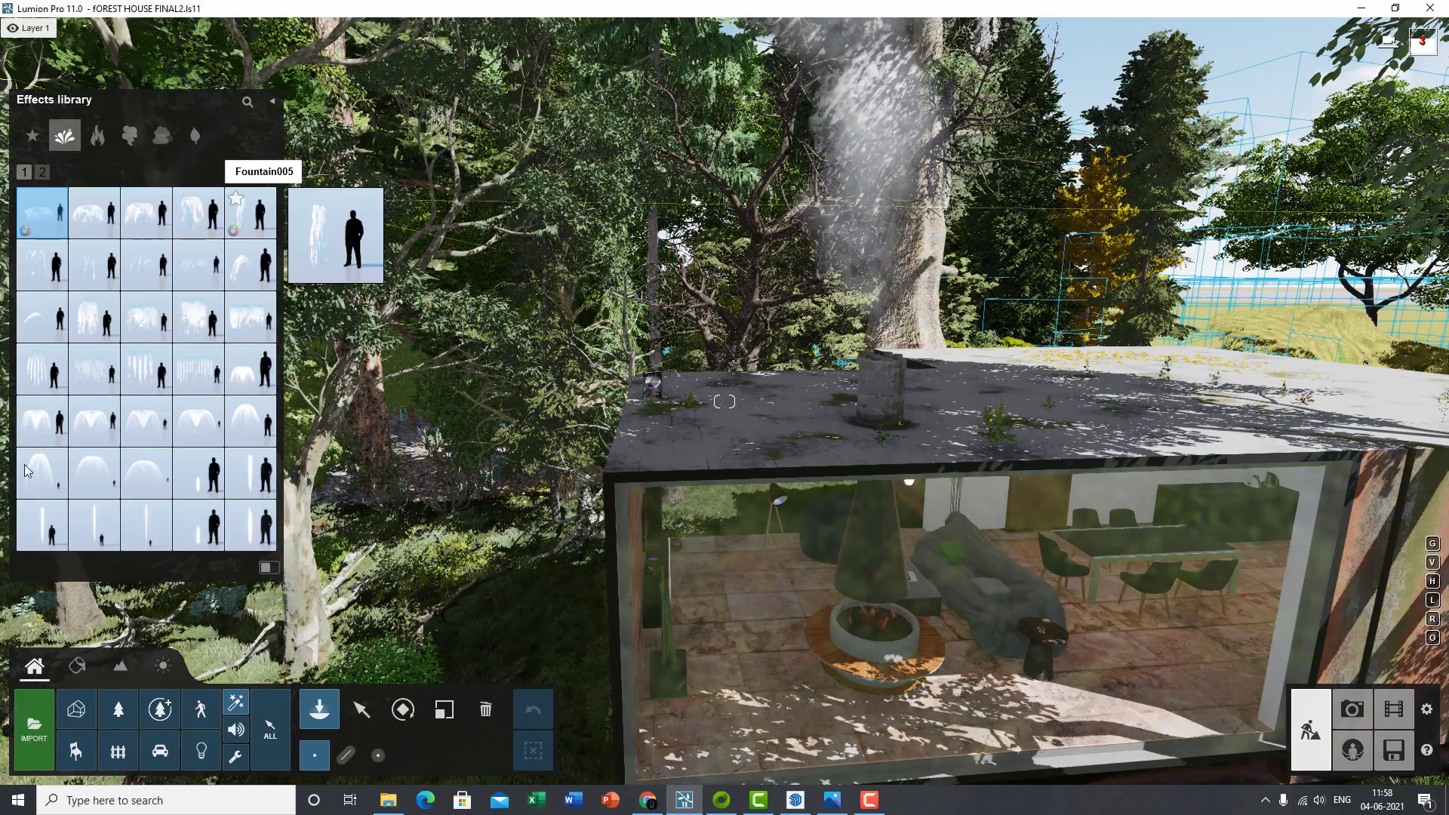
pyautogui.moveTo(909, 502); pyautogui.dragTo(914, 504, button='right')
pyautogui.click(361, 710)
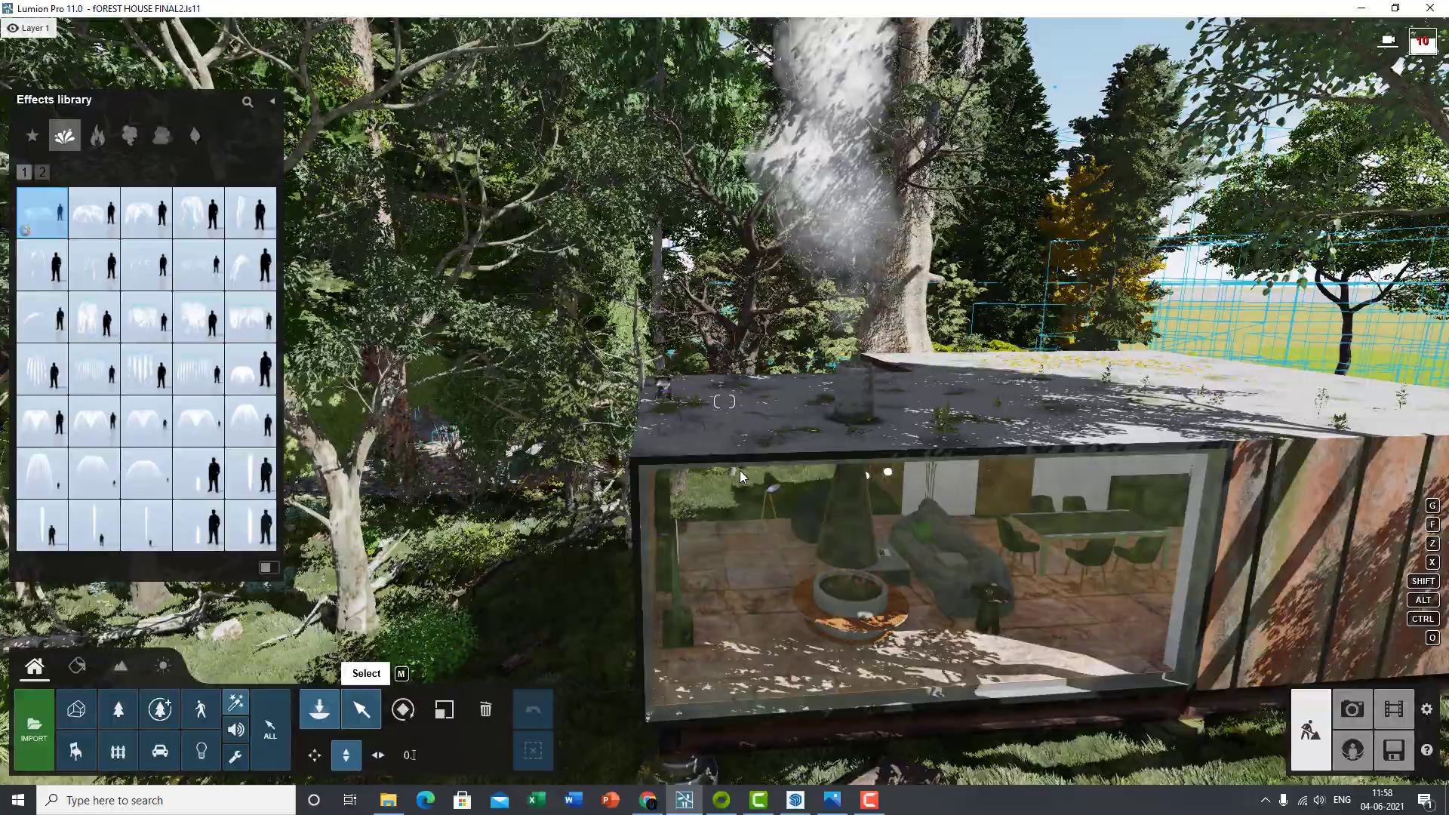
# - Fly the camera back, sideways and up to frame the cabin's front among the trees
pyautogui.moveTo(739, 477)
pyautogui.mouseDown(button='right')
pyautogui.moveTo(906, 460)
pyautogui.moveTo(909, 445)
pyautogui.moveTo(835, 602)
pyautogui.moveTo(823, 585)
pyautogui.moveTo(822, 614)
pyautogui.moveTo(817, 585)
pyautogui.moveTo(839, 592)
pyautogui.moveTo(696, 514)
pyautogui.moveTo(743, 550)
pyautogui.moveTo(715, 461)
pyautogui.mouseUp(button='right')
pyautogui.press('s')
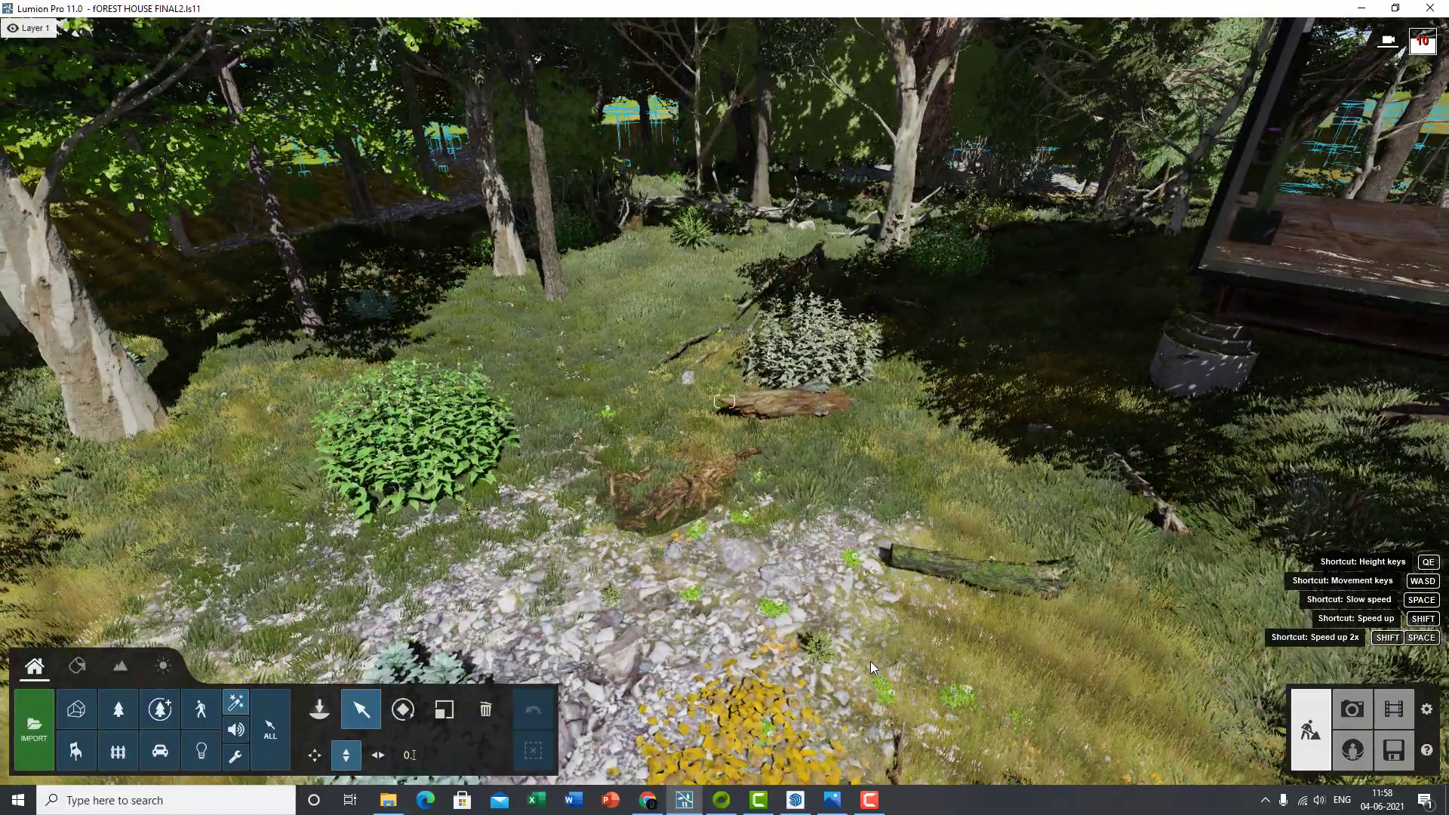
pyautogui.moveTo(870, 661); pyautogui.dragTo(700, 682, button='right')
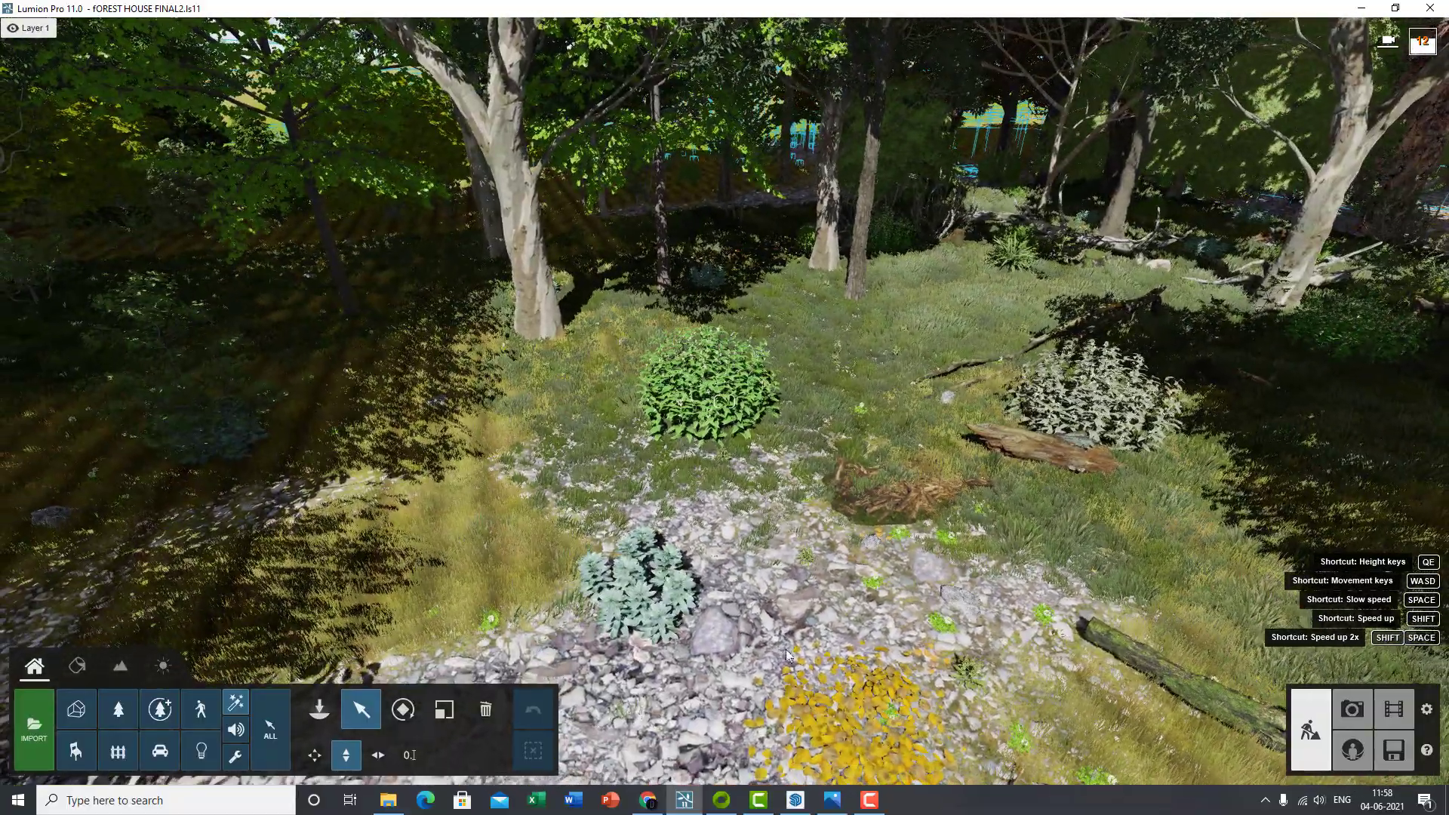
pyautogui.moveTo(848, 671); pyautogui.dragTo(867, 618, button='right')
pyautogui.press('d')
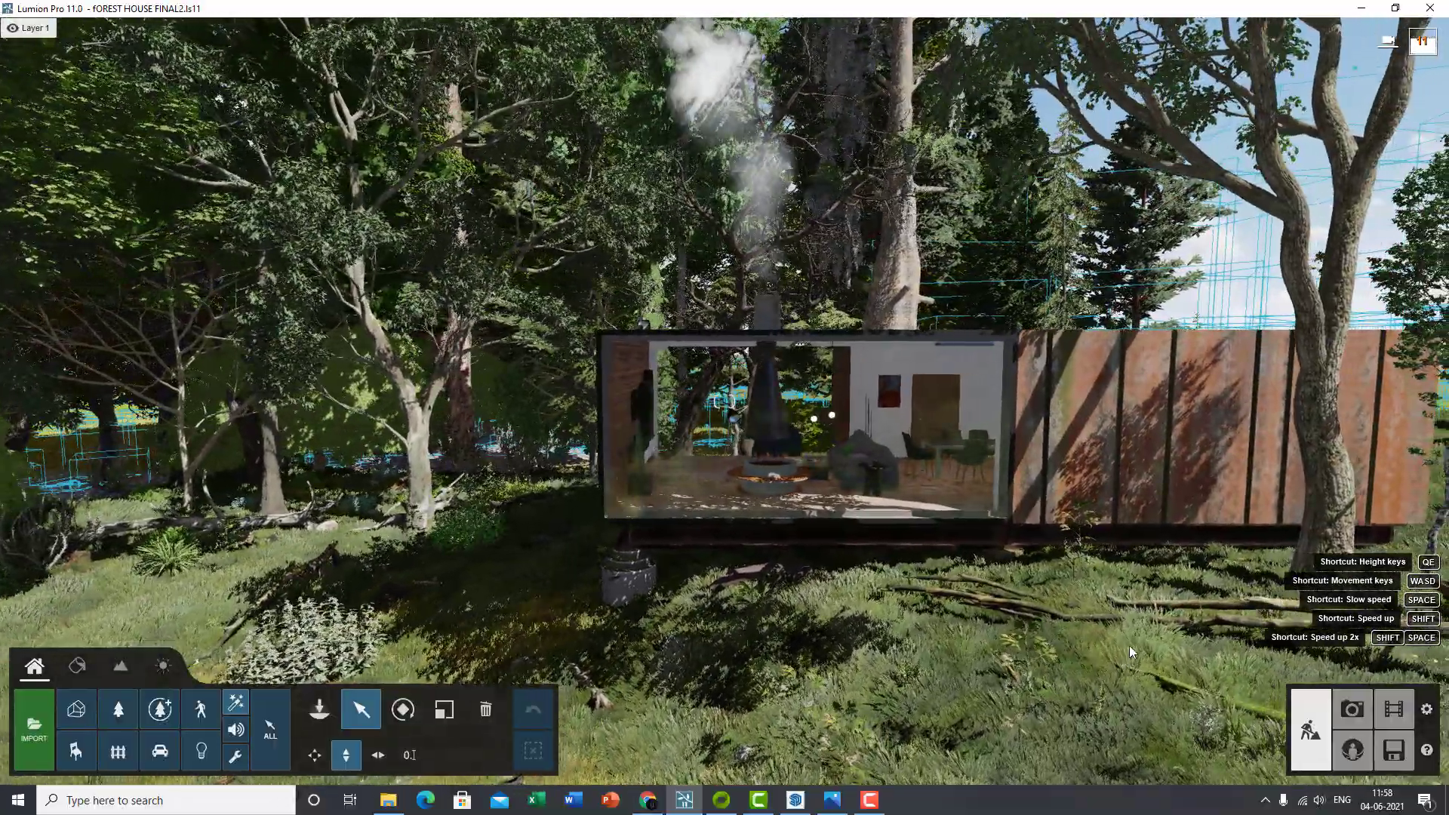
pyautogui.moveTo(1129, 645); pyautogui.dragTo(1144, 498, button='right')
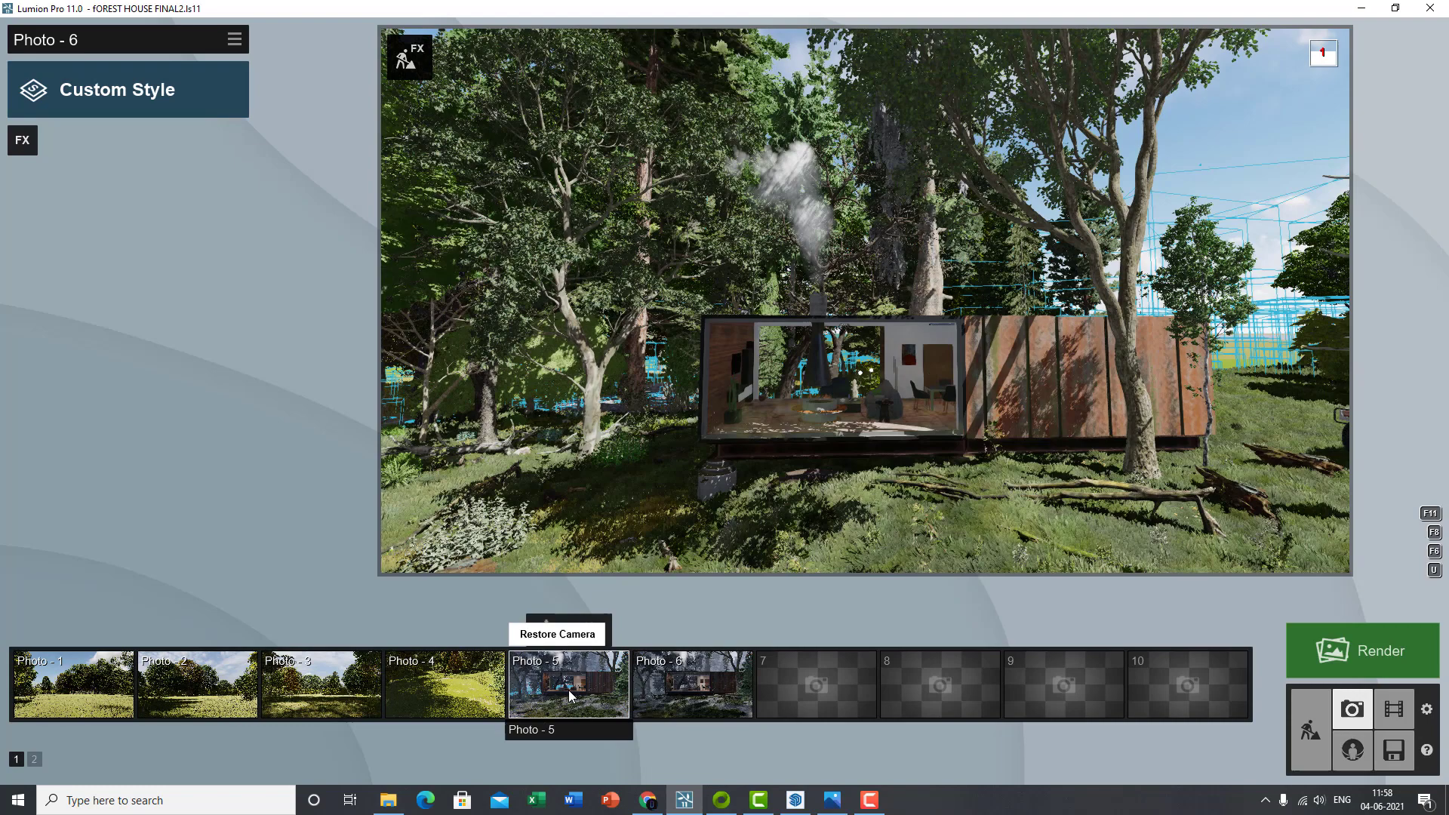
# - Refresh the frosty Photo 5 preview, then return to Photo 6 and refresh its preview
pyautogui.click(568, 688)
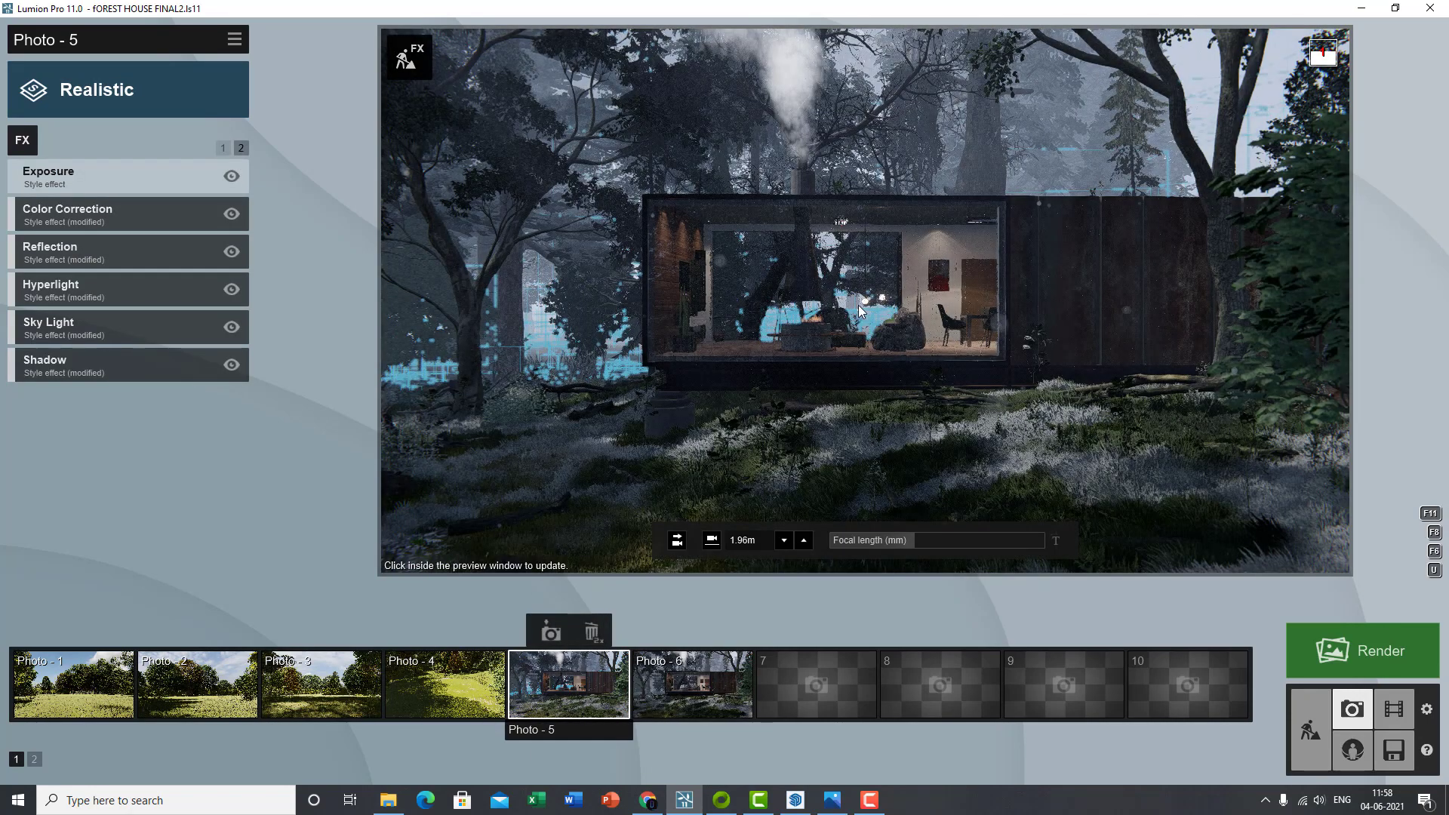
pyautogui.click(810, 311)
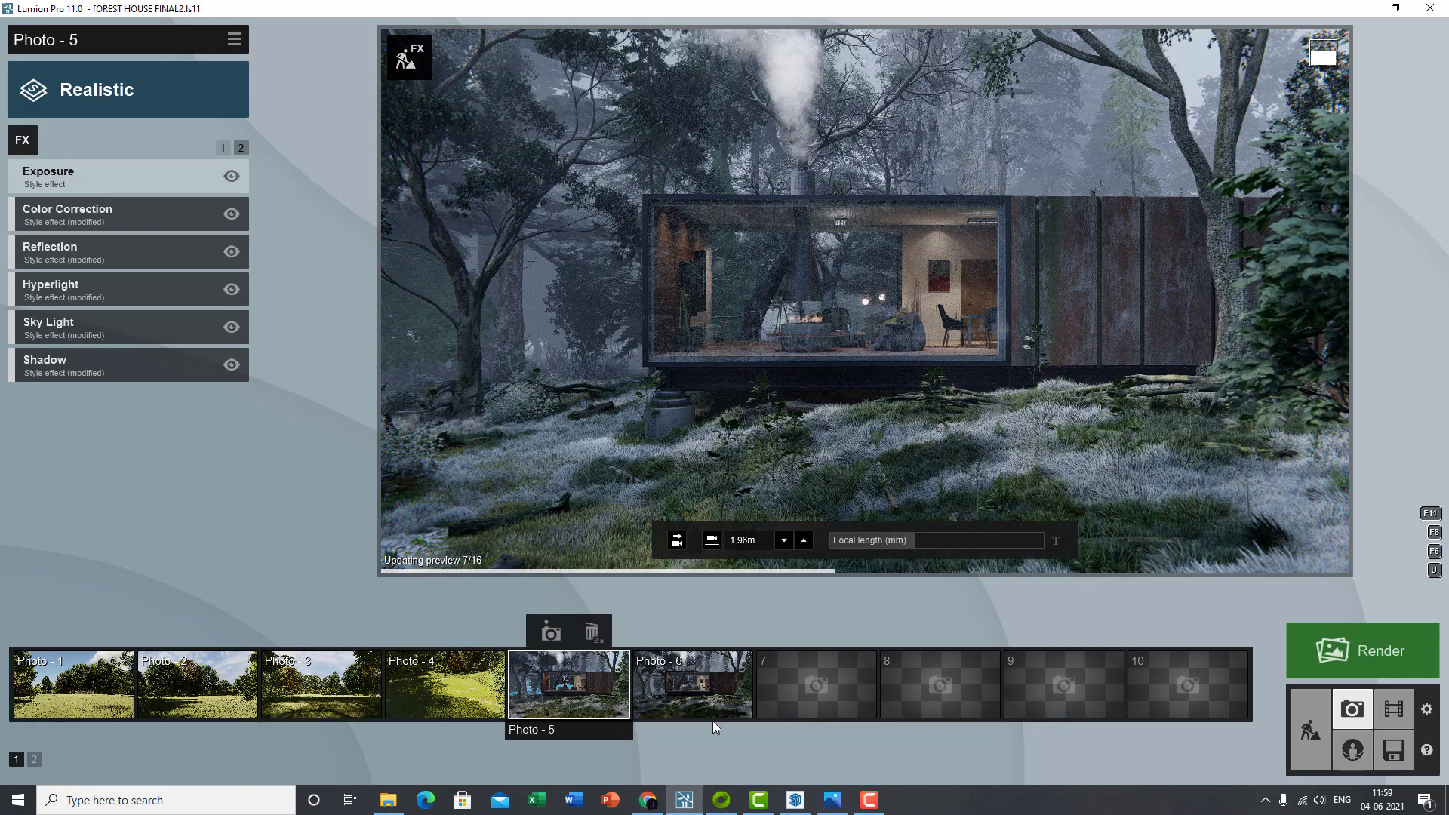
pyautogui.moveTo(703, 704)
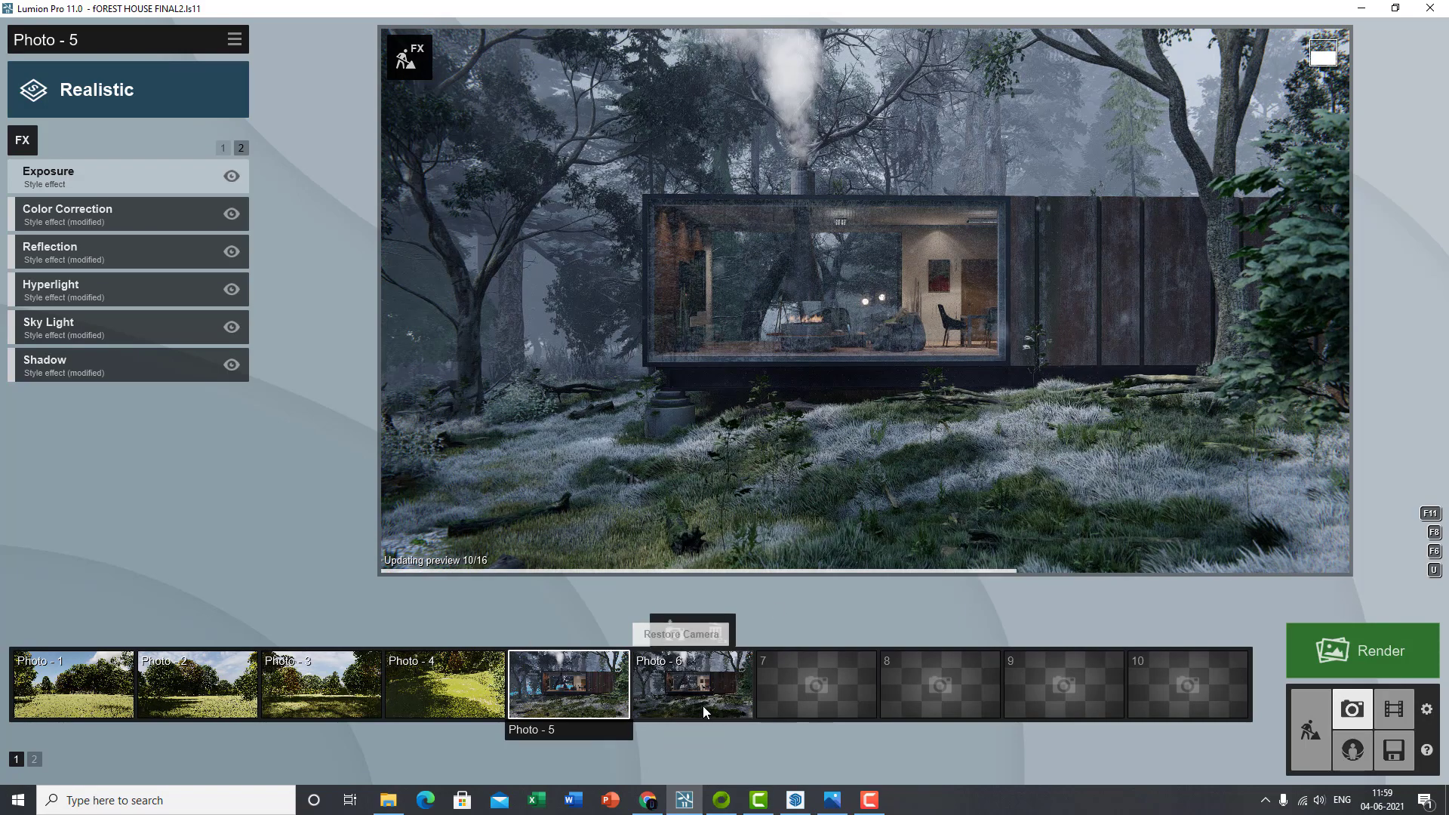
pyautogui.click(703, 705)
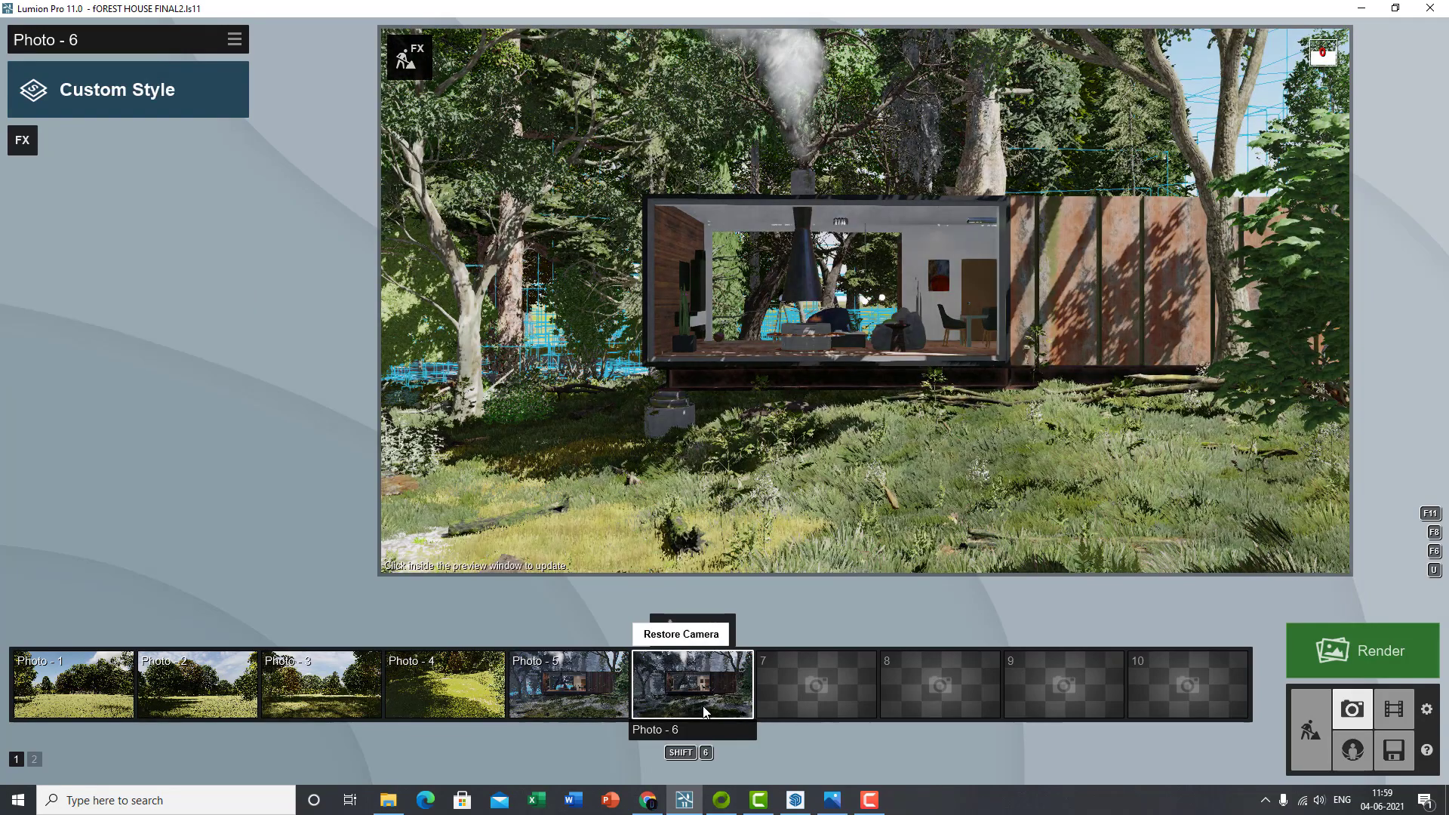
pyautogui.click(796, 405)
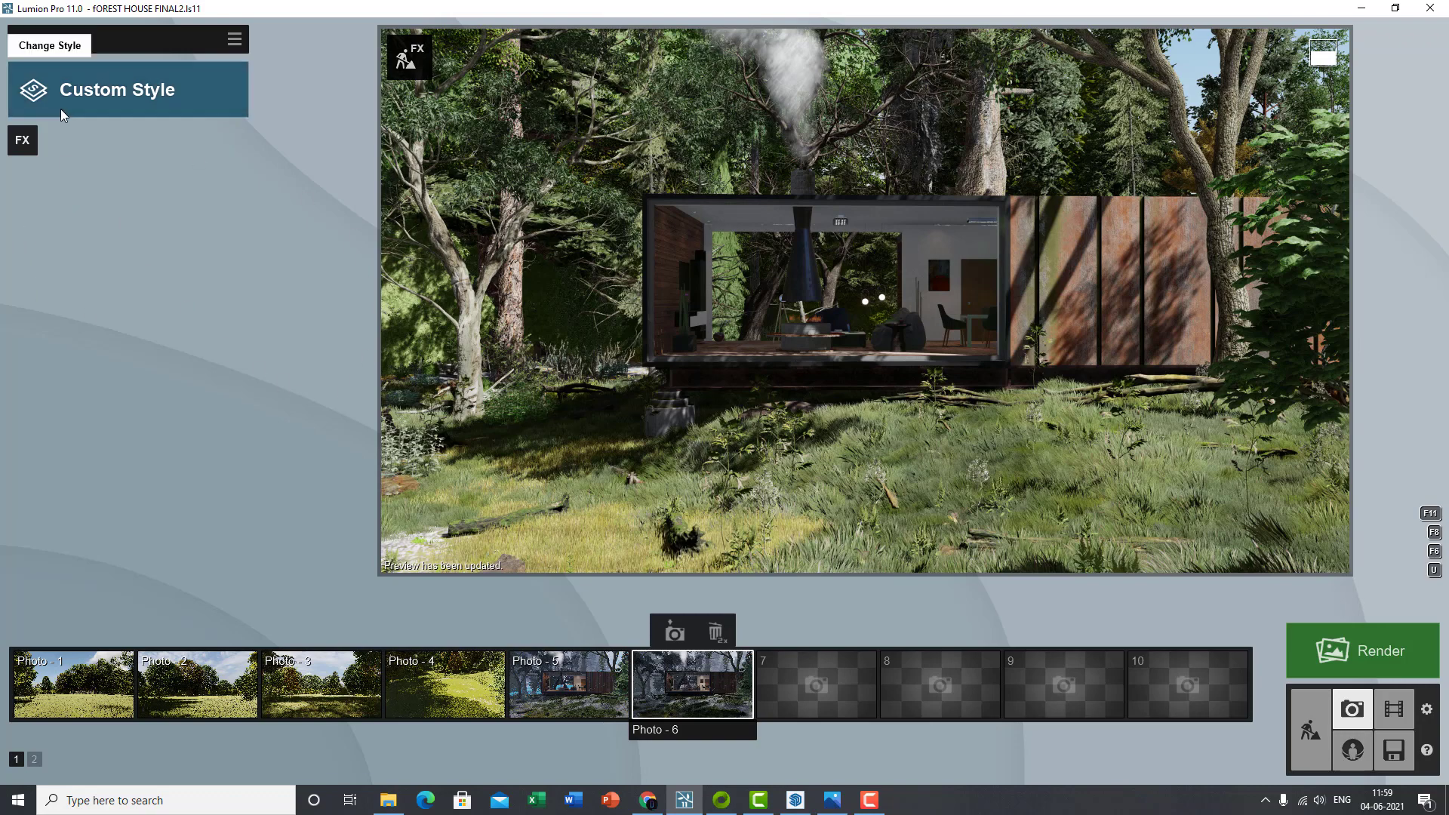
# - Replace Photo 6's Custom Style with the Realistic style from the Select Style grid
pyautogui.click(101, 103)
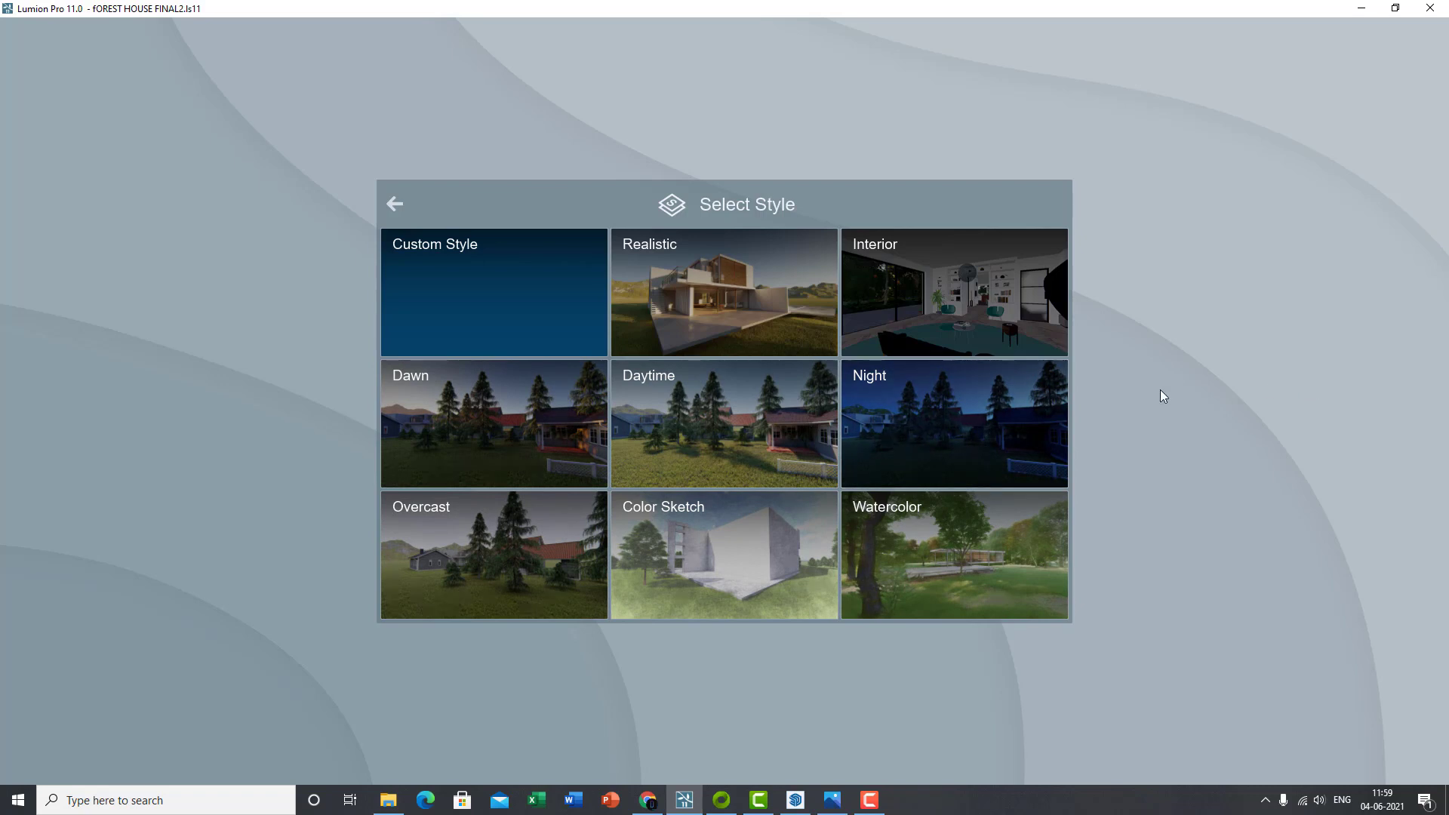
pyautogui.click(681, 288)
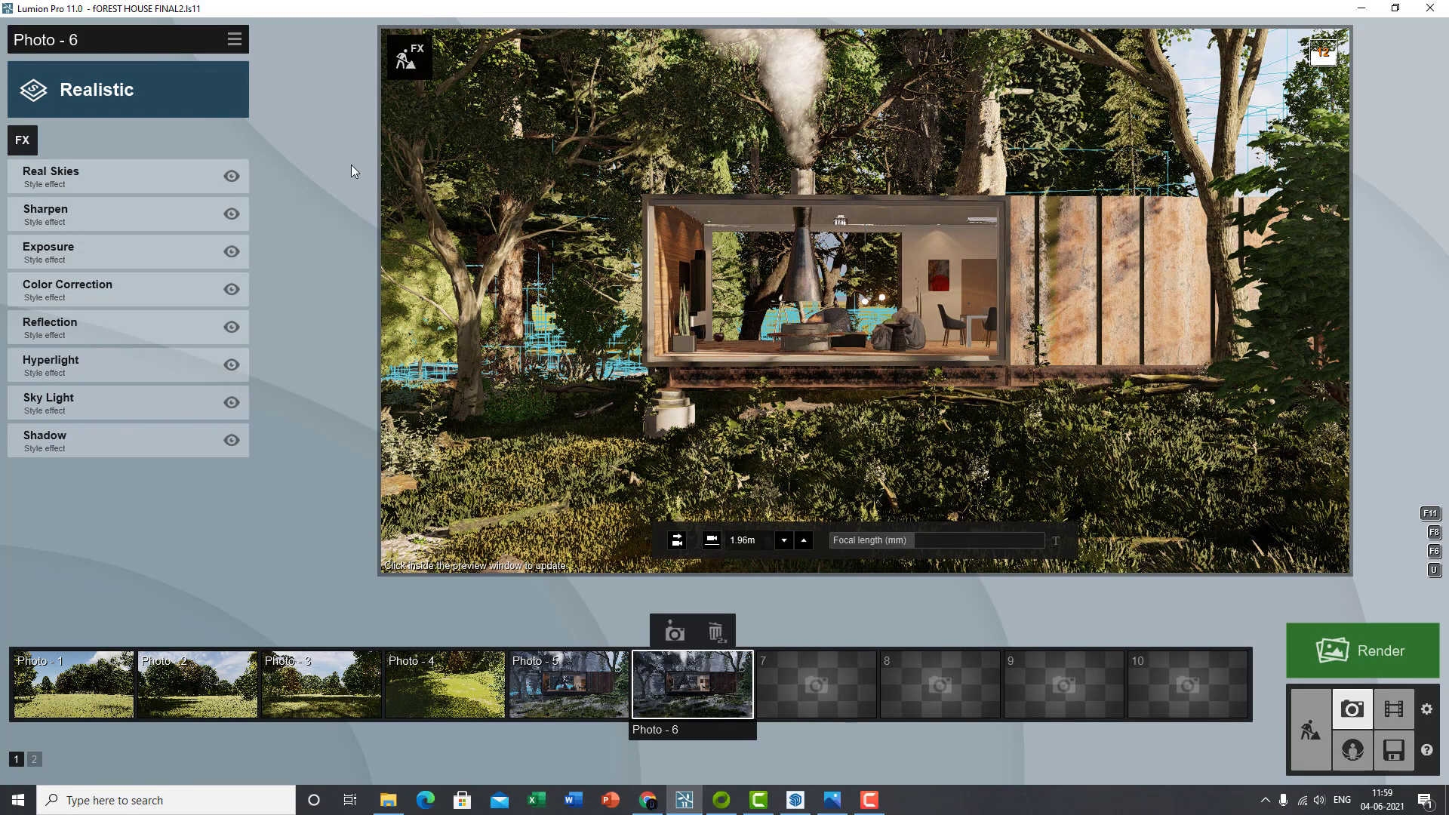
pyautogui.click(22, 142)
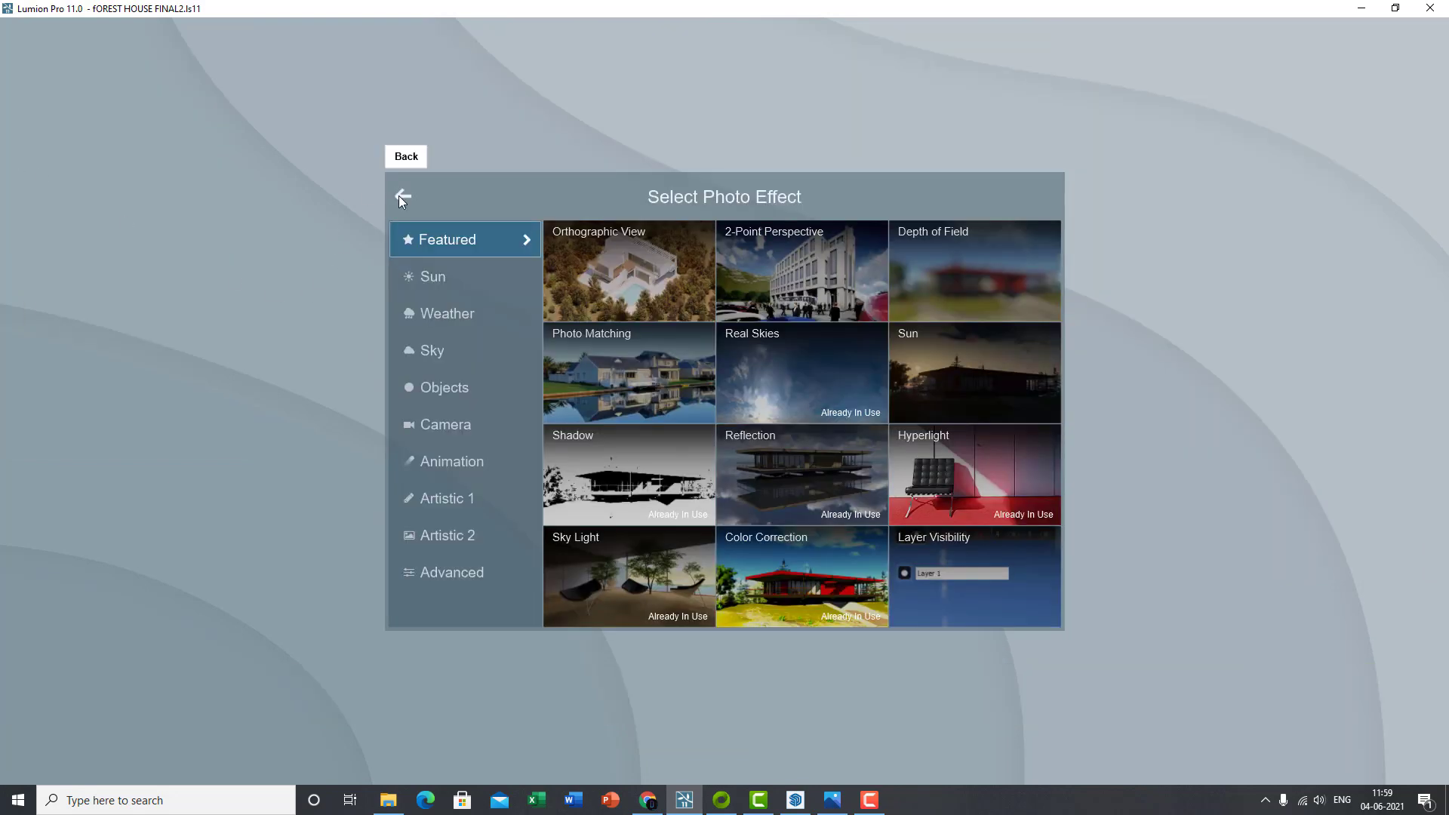
pyautogui.click(31, 138)
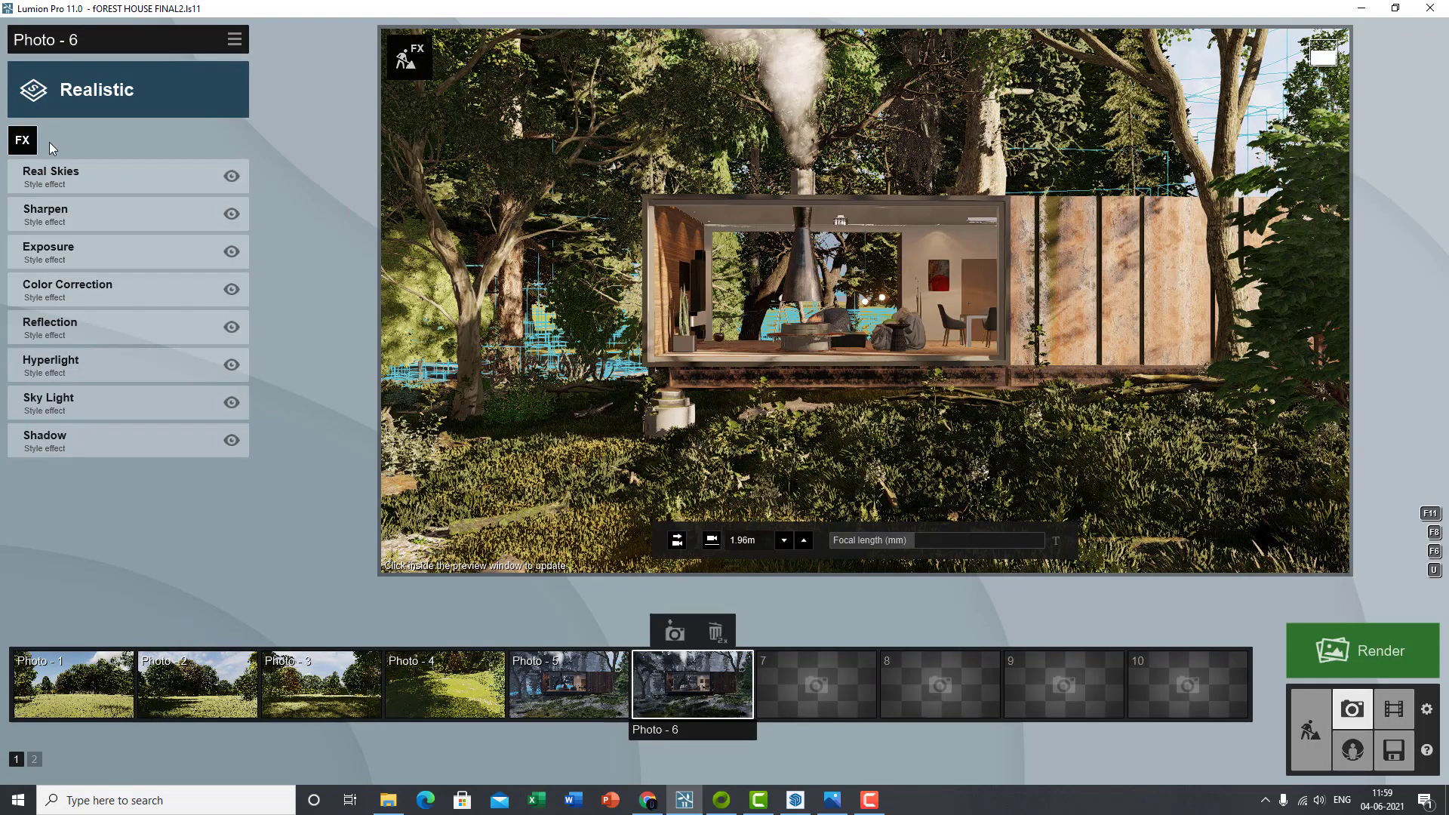
pyautogui.click(28, 143)
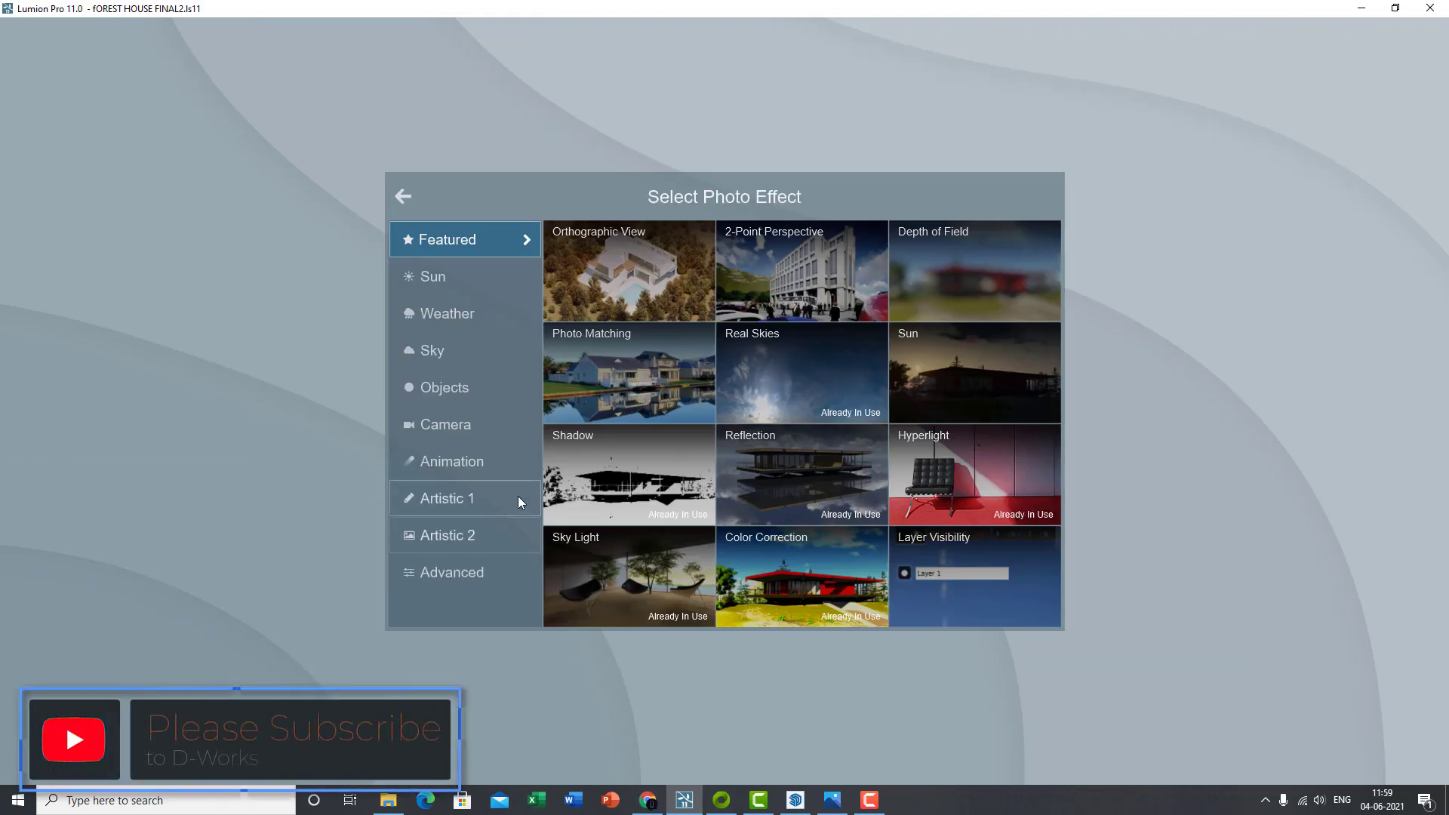
pyautogui.click(481, 575)
pyautogui.click(468, 538)
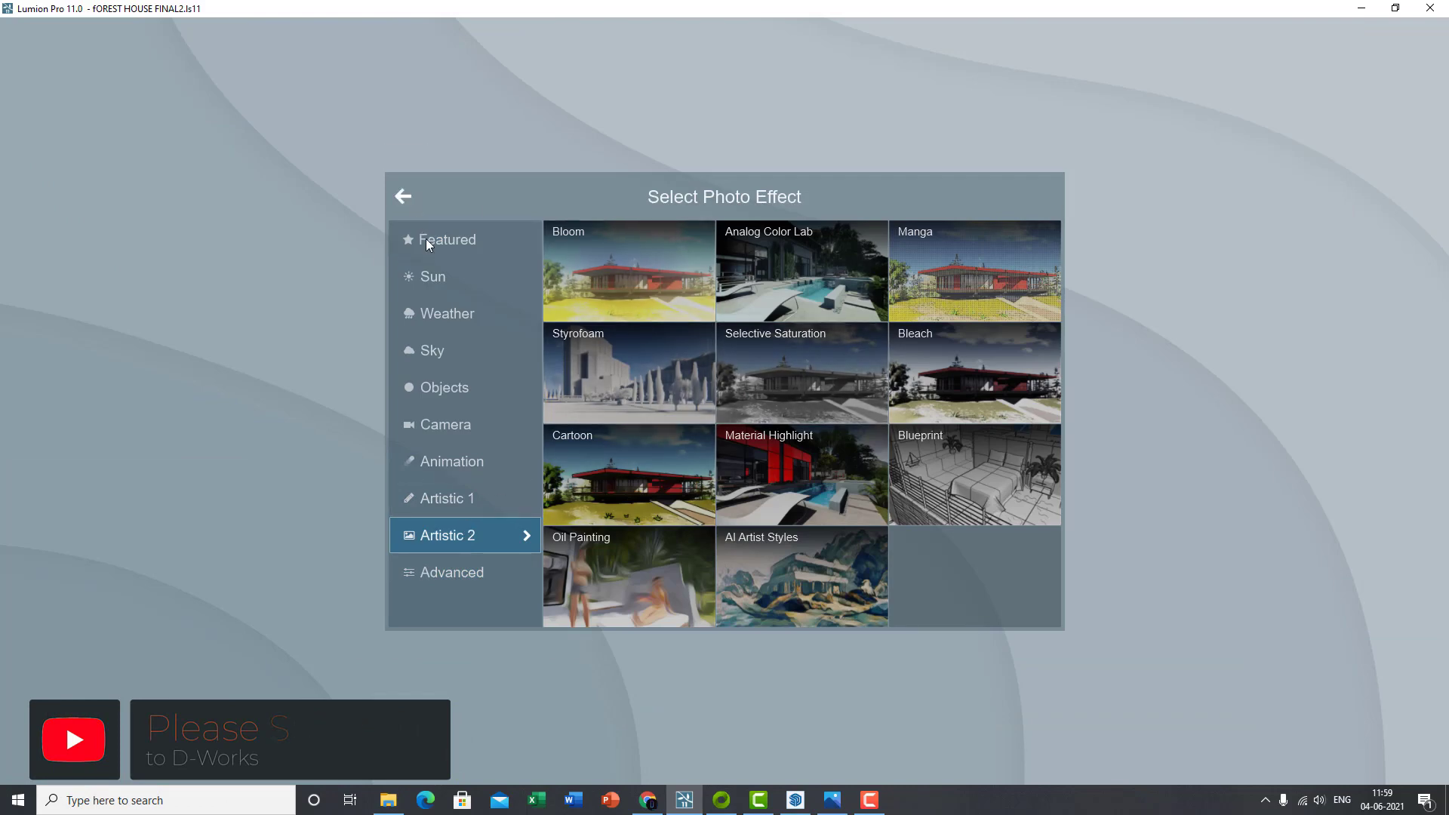
pyautogui.click(775, 393)
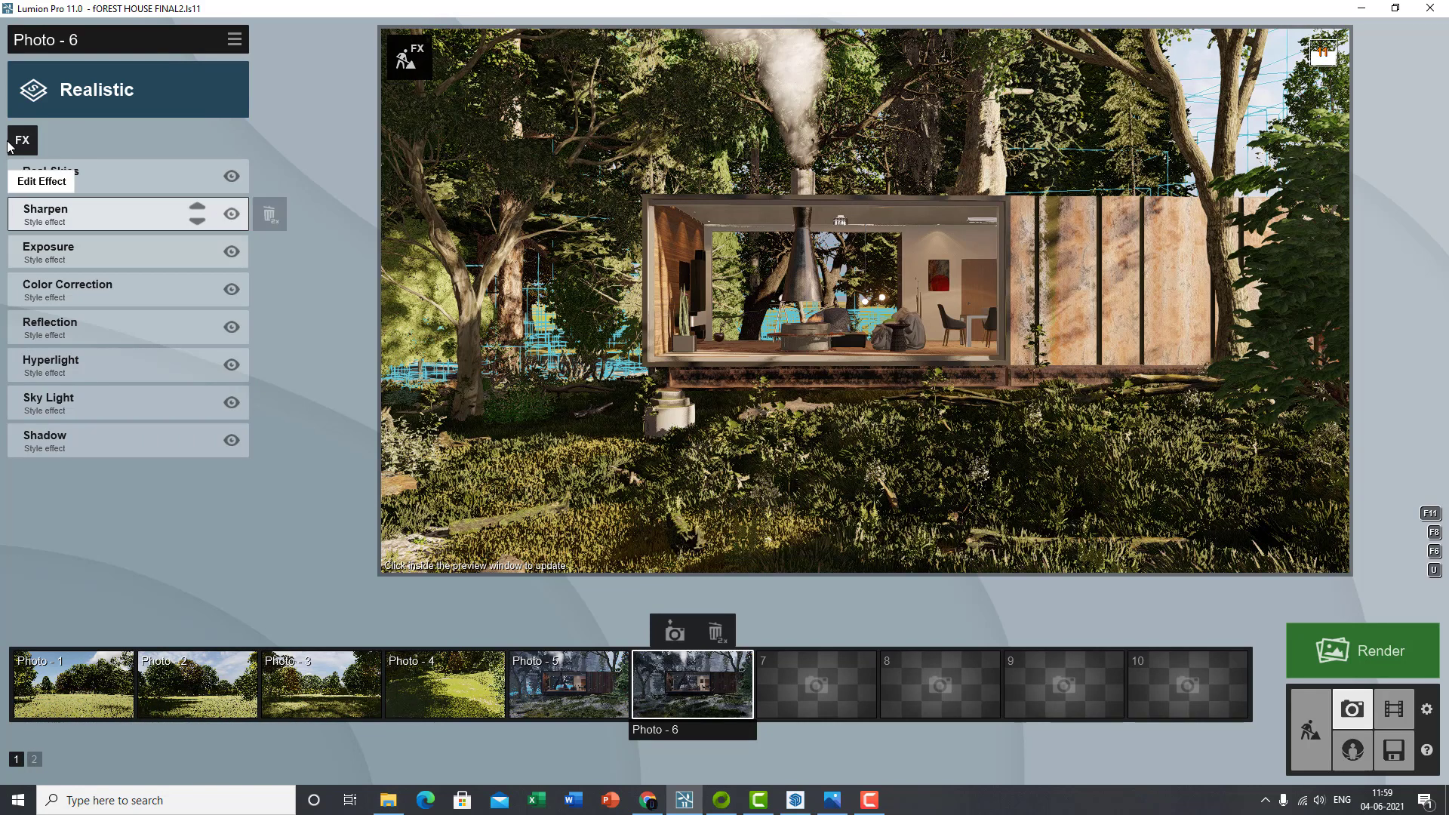
# - Choose Realistic again in Select Style and update the Photo 6 preview
pyautogui.click(104, 85)
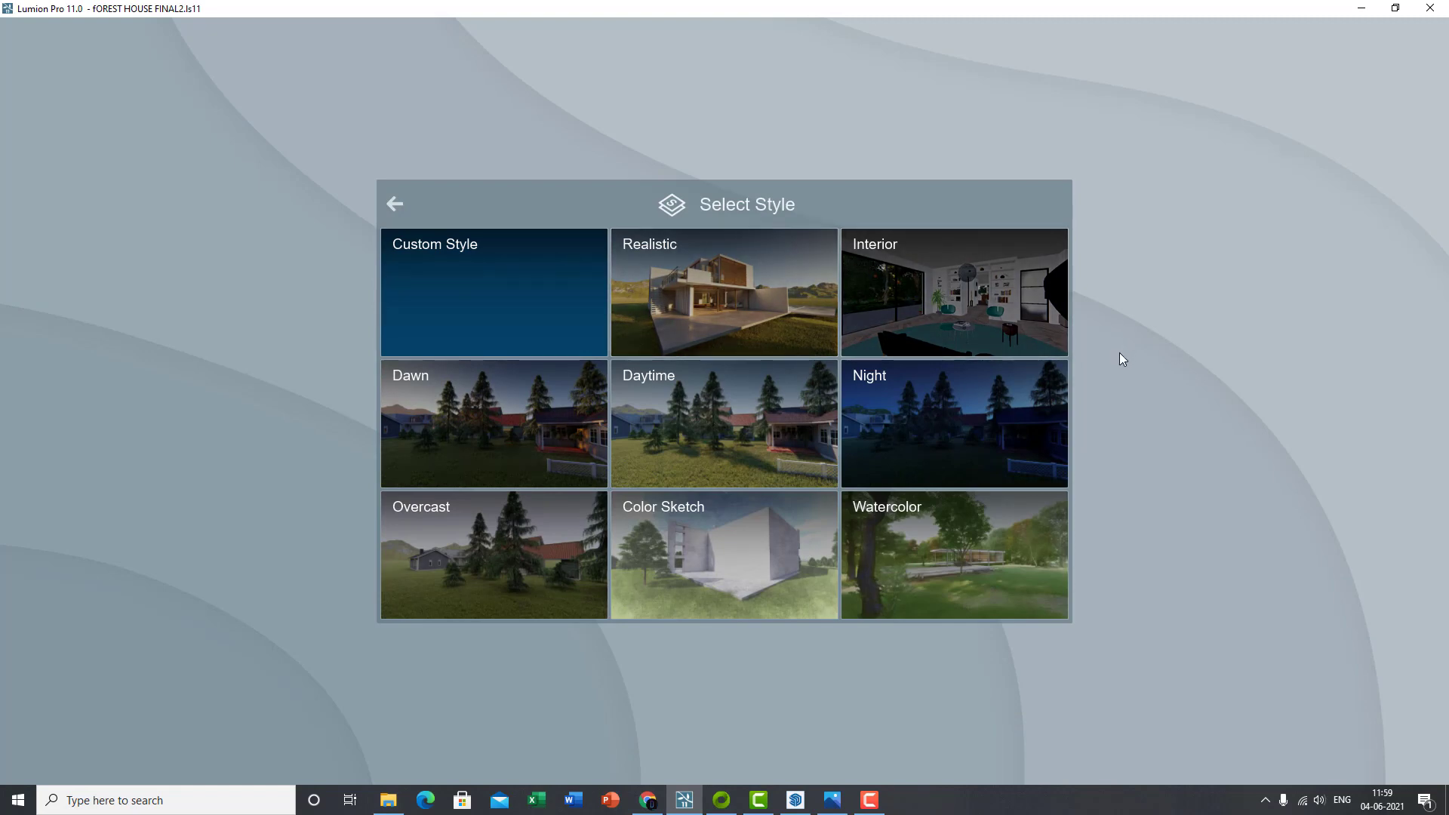
pyautogui.click(738, 308)
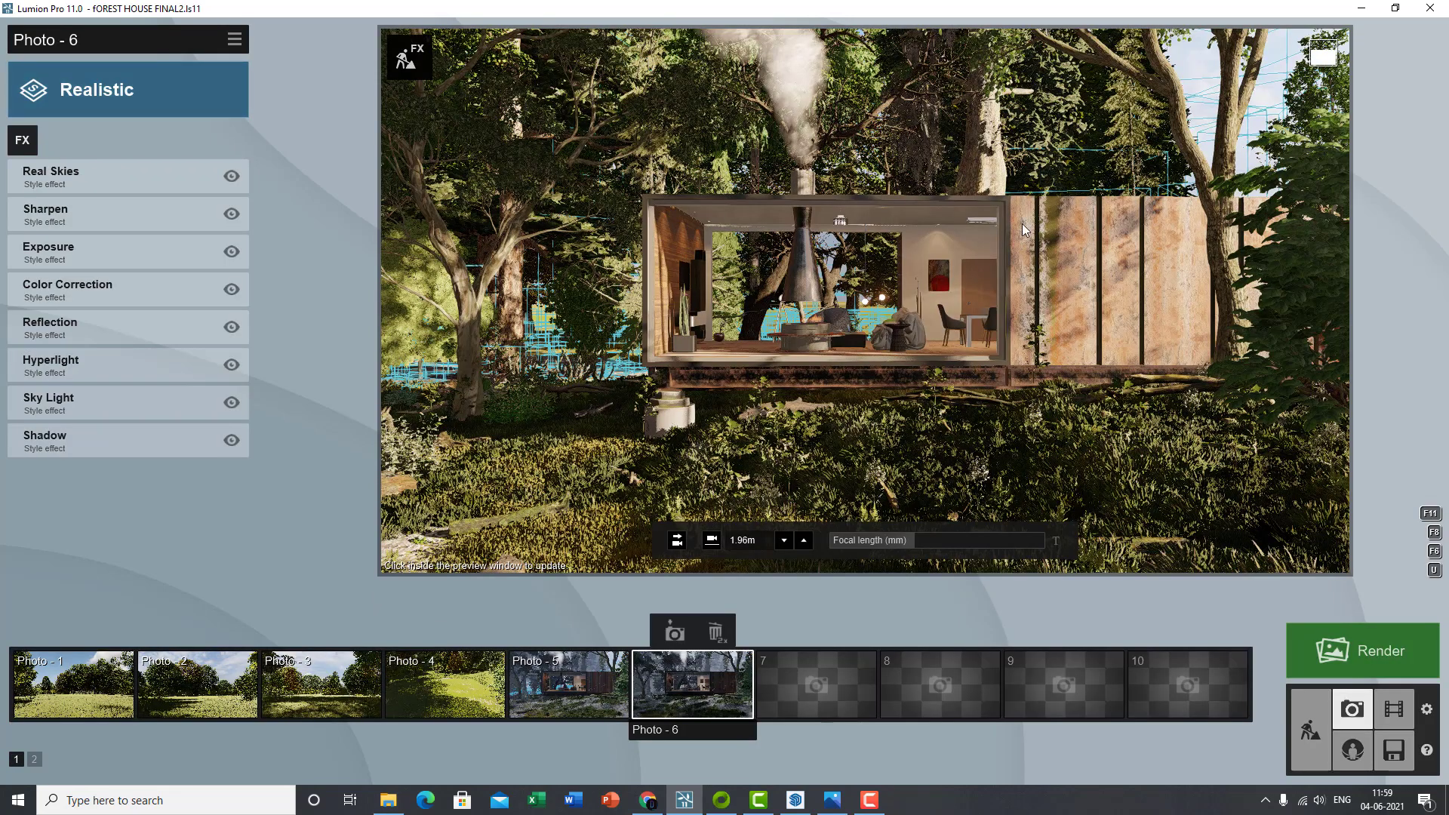
pyautogui.click(1021, 223)
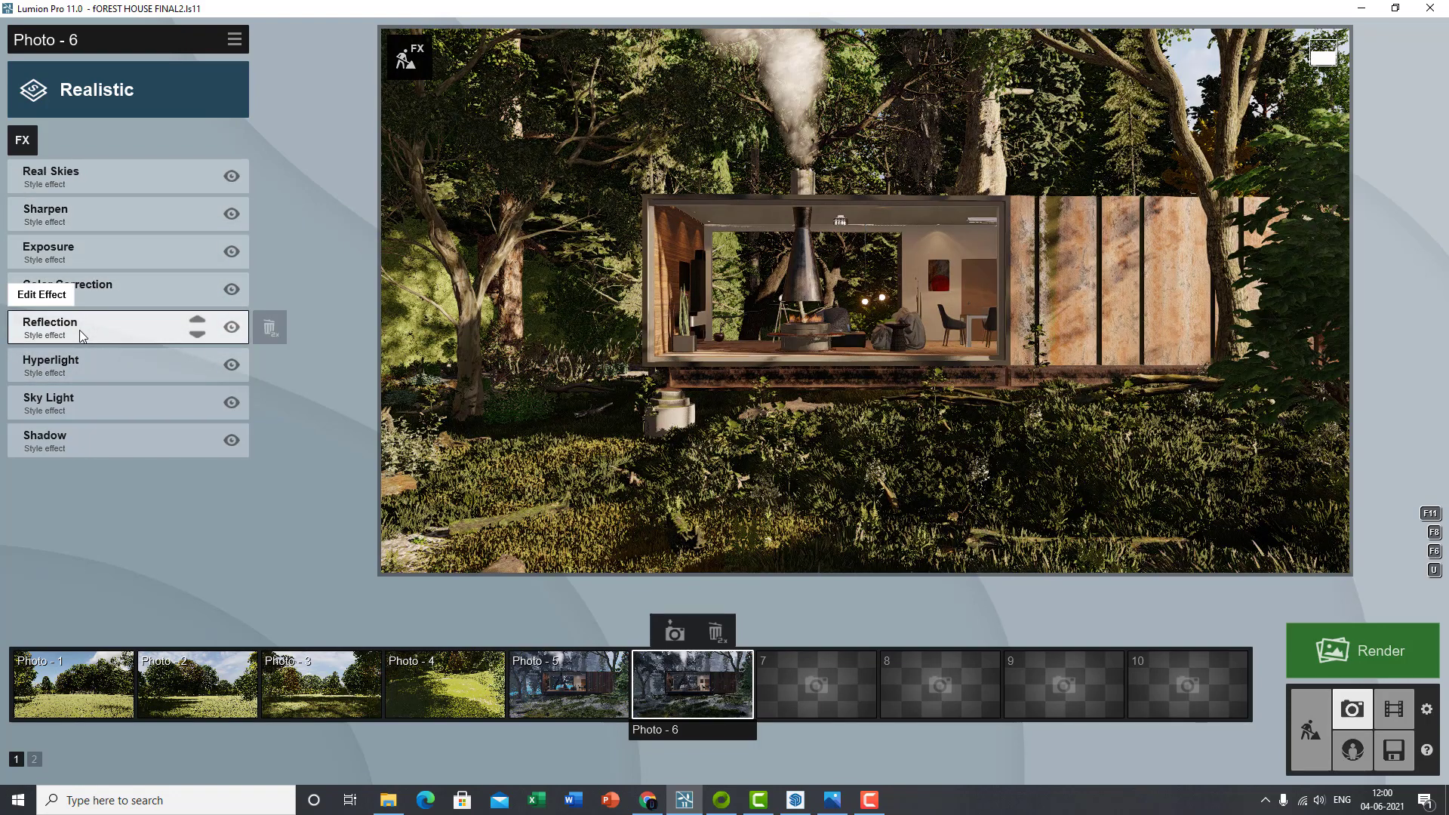
# - Place a reflection plane on the glass front, toggle speedray Reflections, choose High quality, and refresh
pyautogui.click(80, 329)
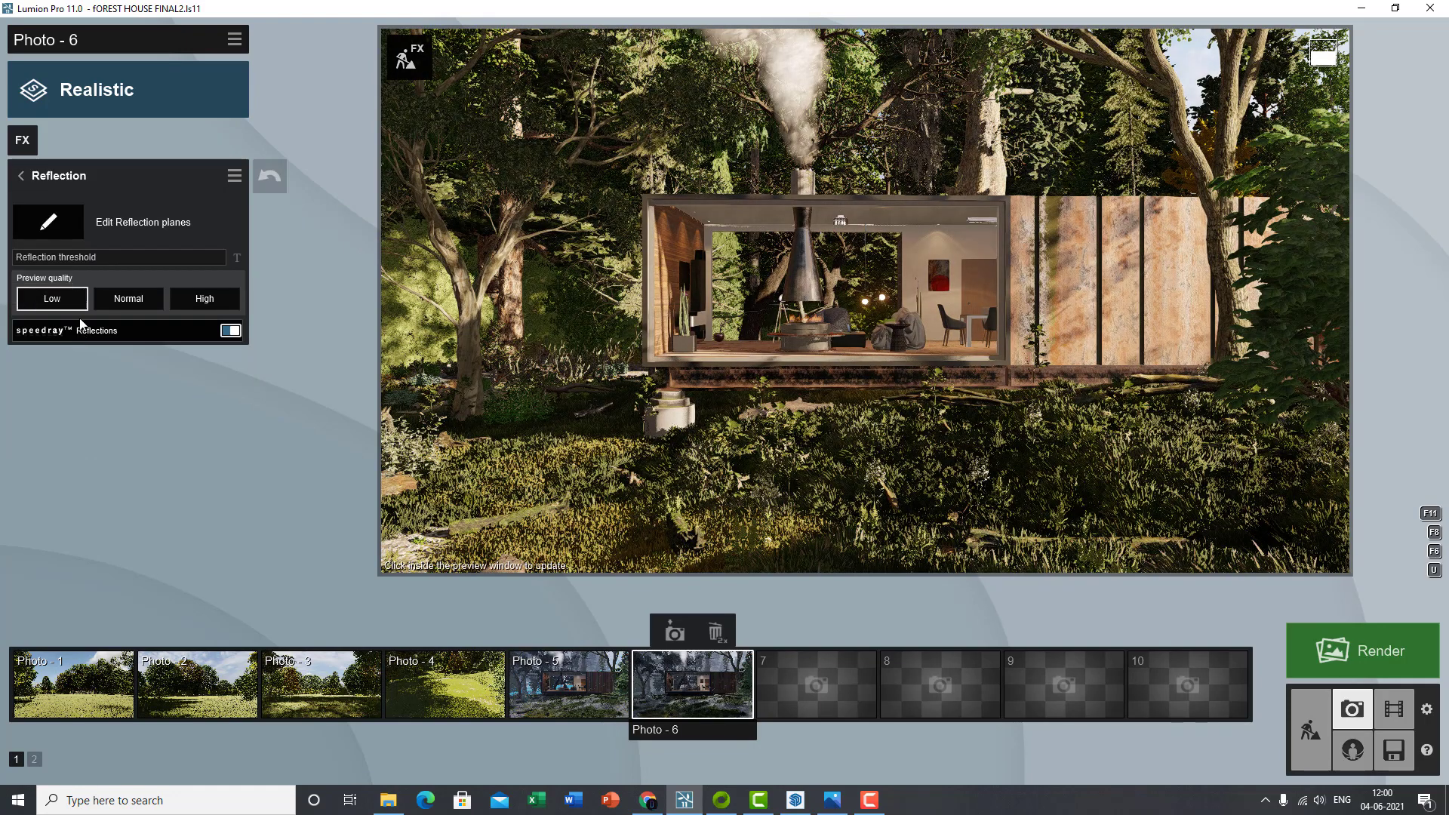
pyautogui.click(59, 232)
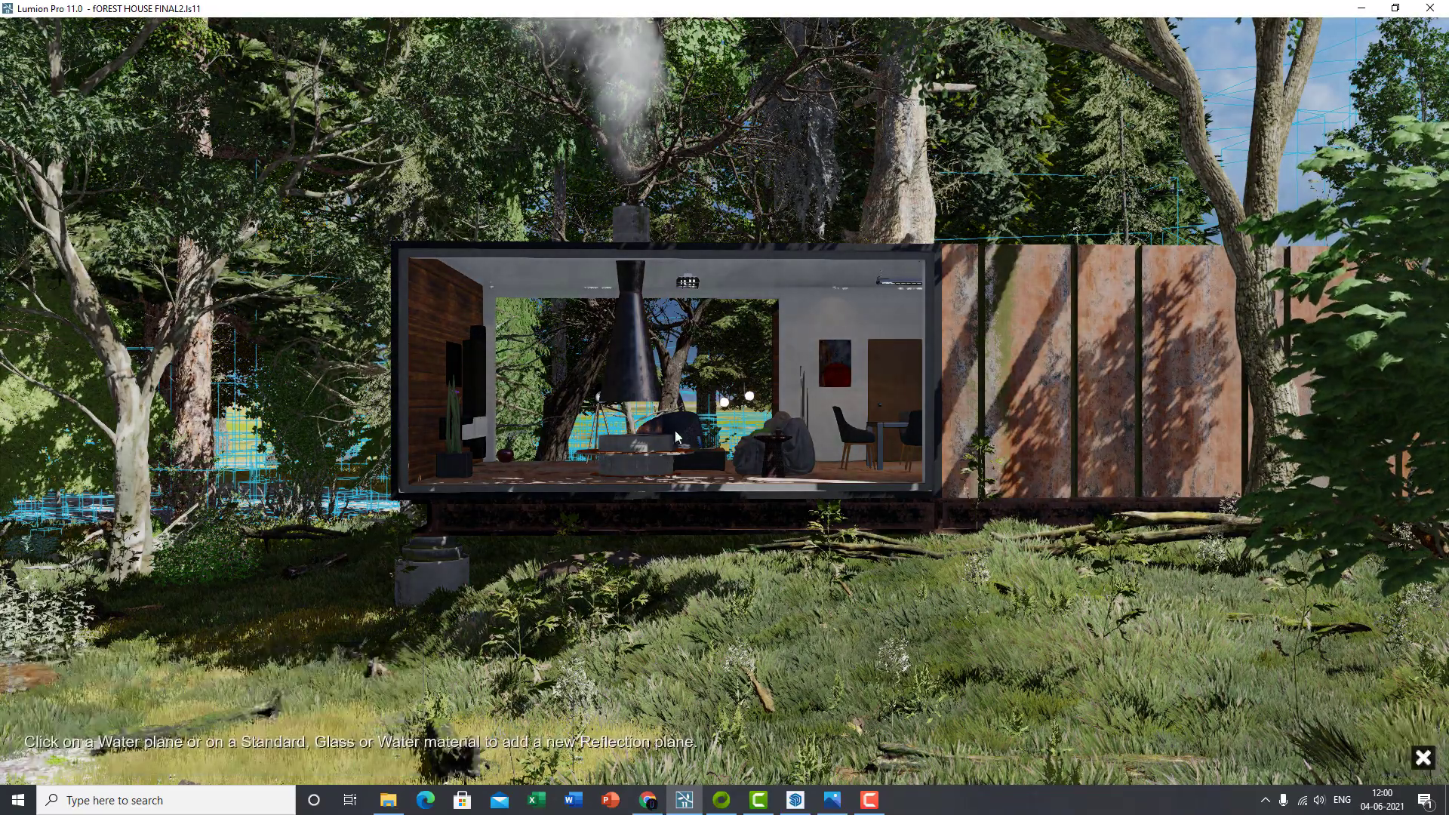
pyautogui.click(690, 388)
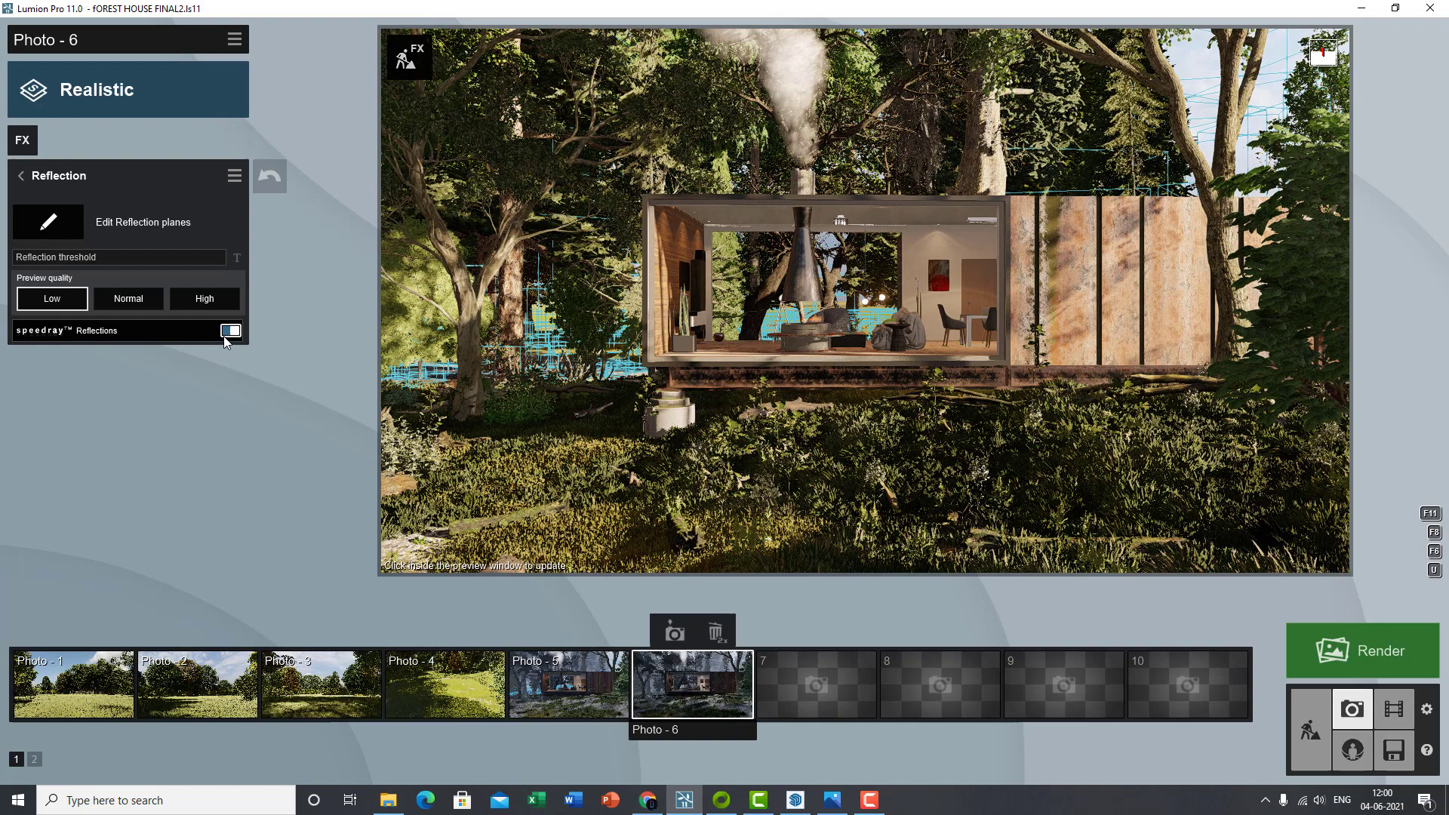
pyautogui.click(225, 334)
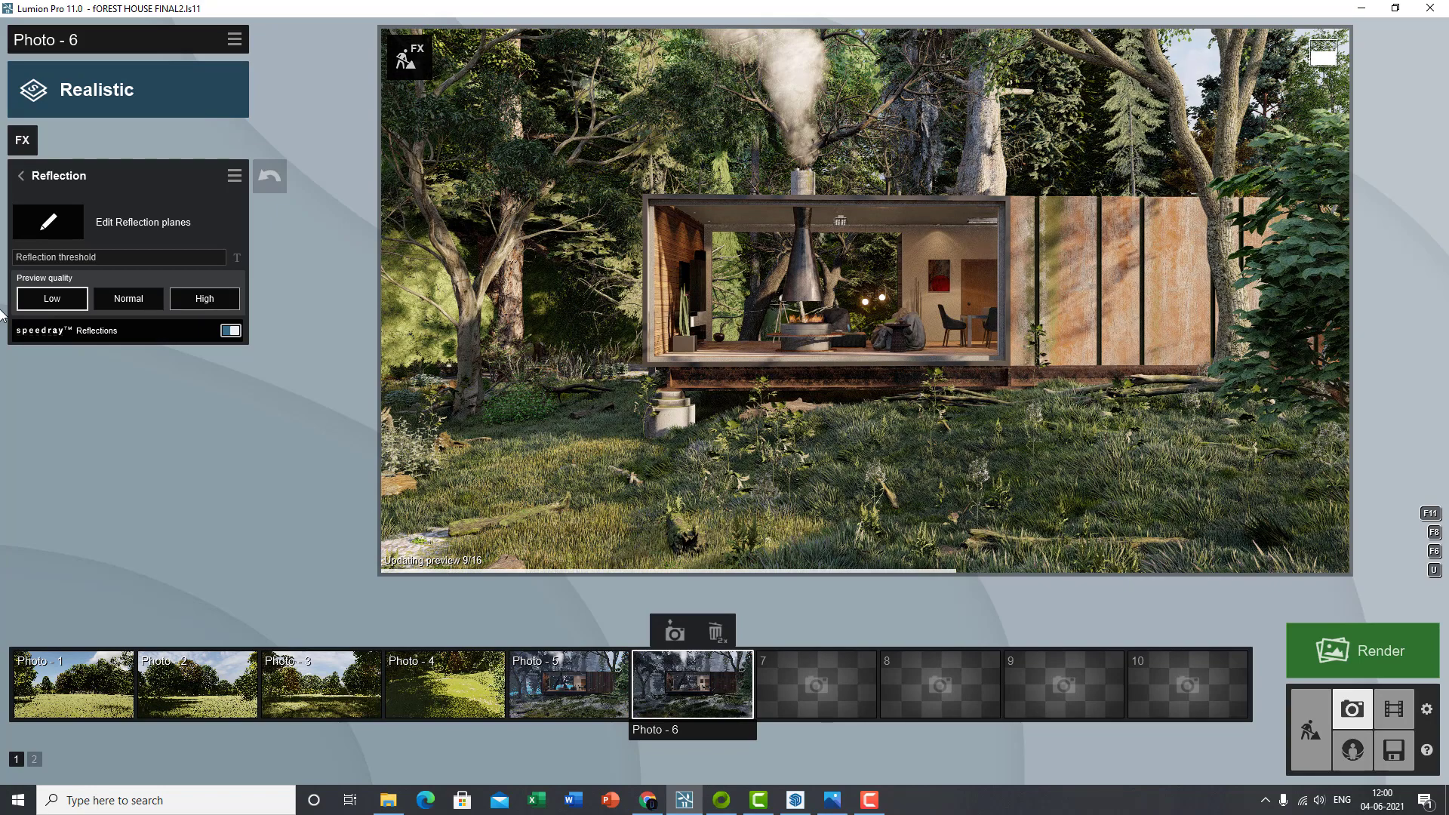
pyautogui.click(219, 297)
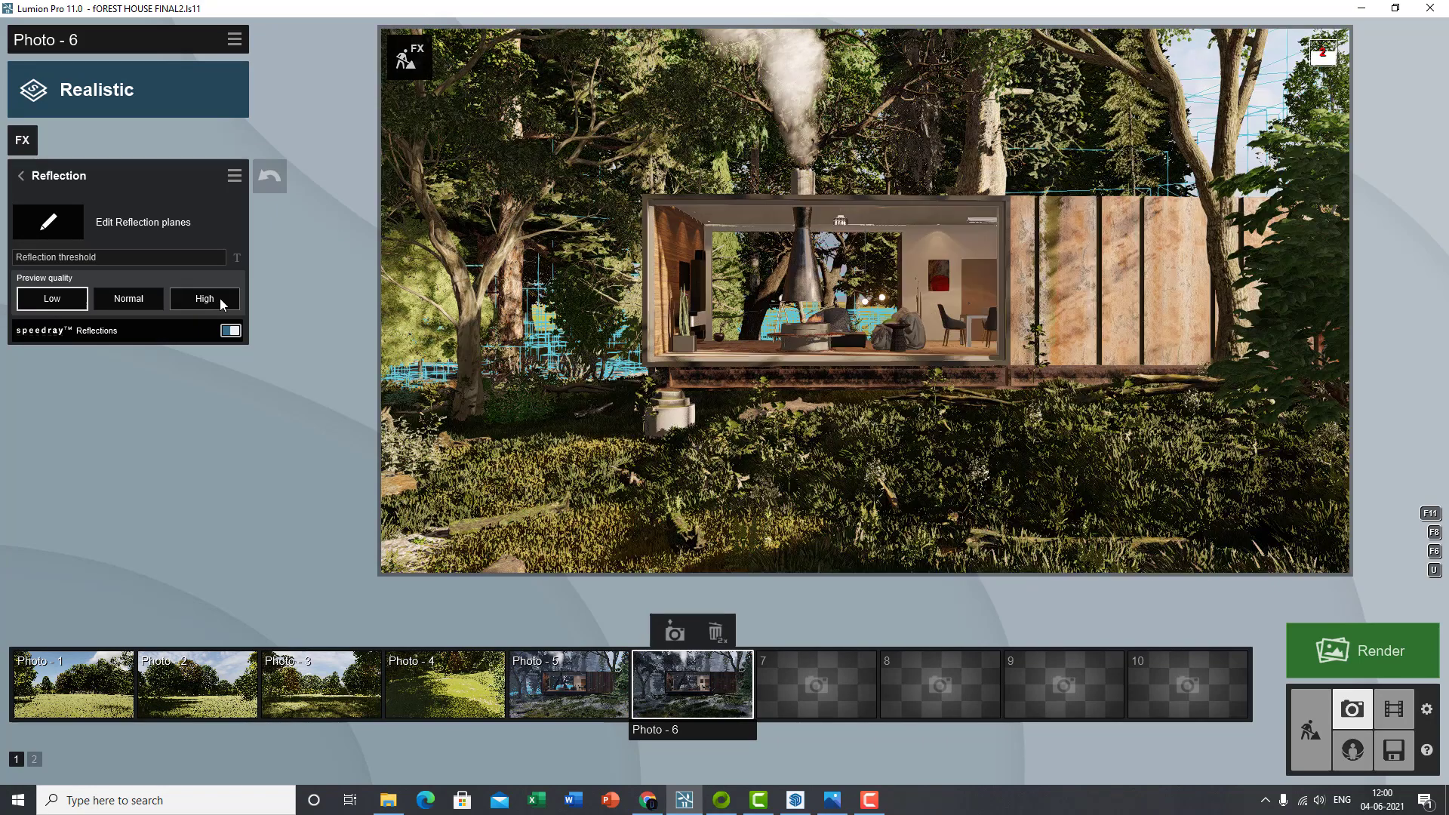
pyautogui.click(864, 365)
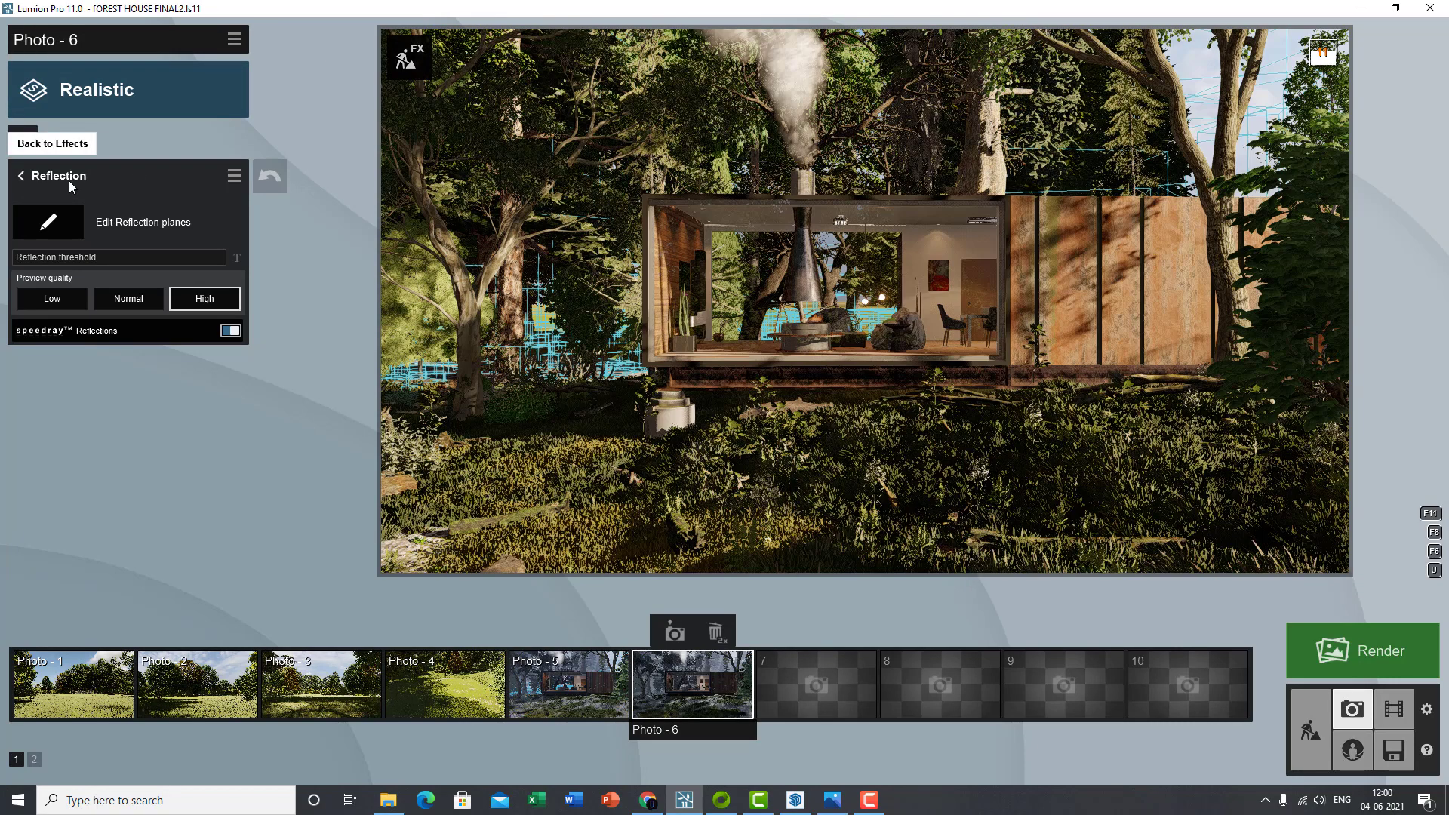
pyautogui.click(69, 180)
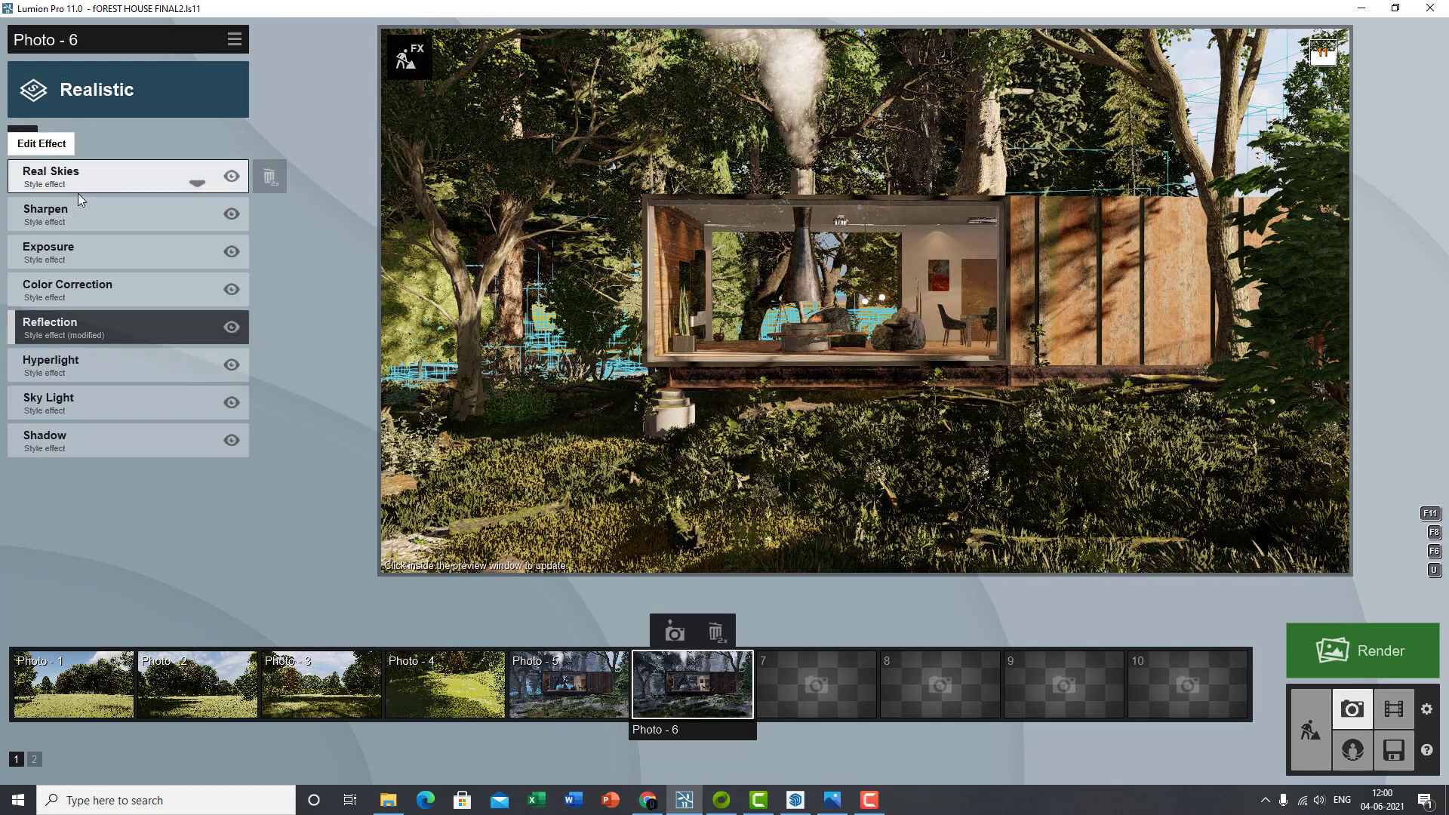
# - Set Color Correction Temperature to 0.1 and Tint to 0.1, then refresh the preview
pyautogui.click(88, 295)
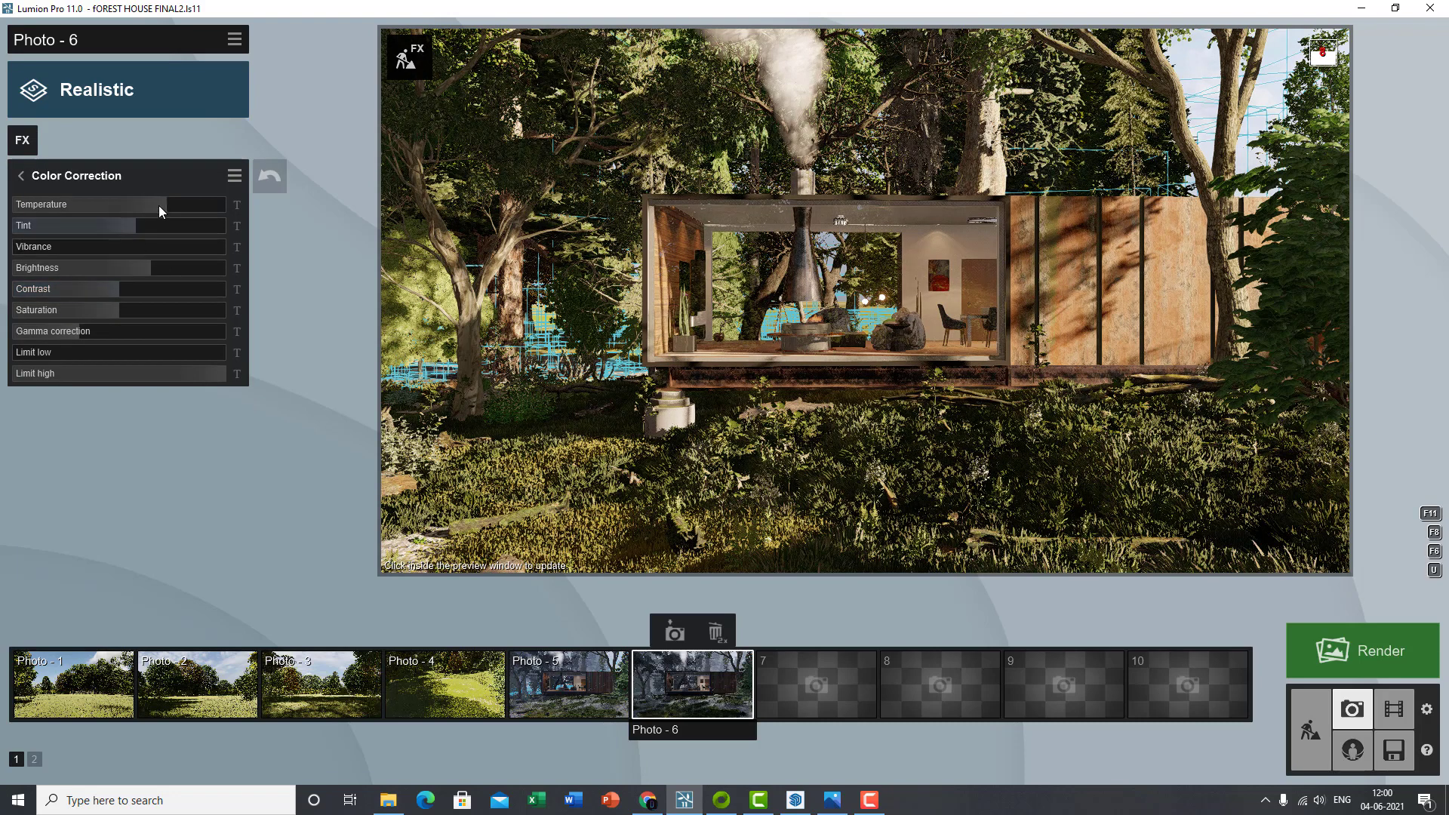
pyautogui.moveTo(159, 206); pyautogui.dragTo(121, 201)
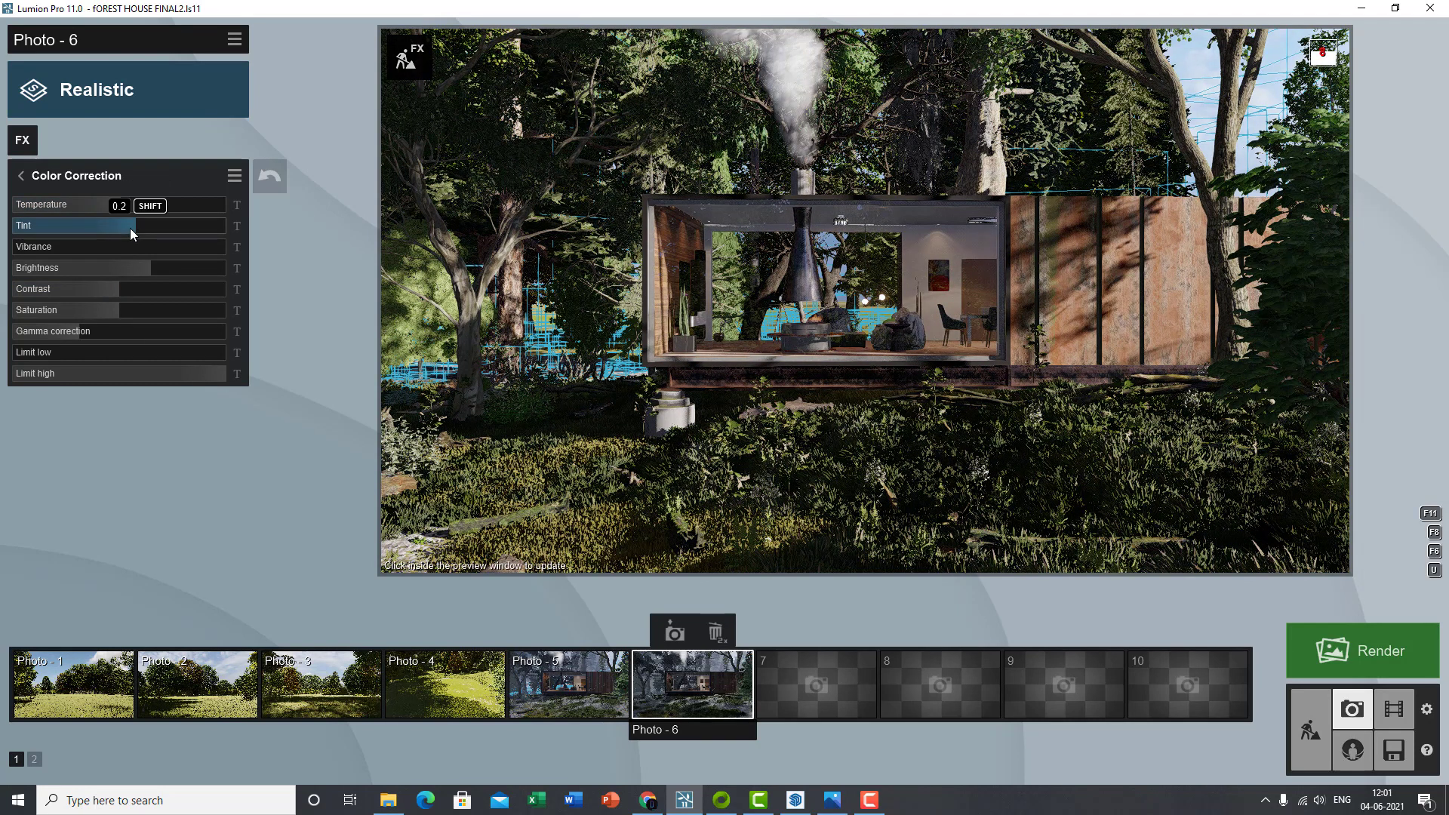
pyautogui.moveTo(130, 228); pyautogui.dragTo(121, 224)
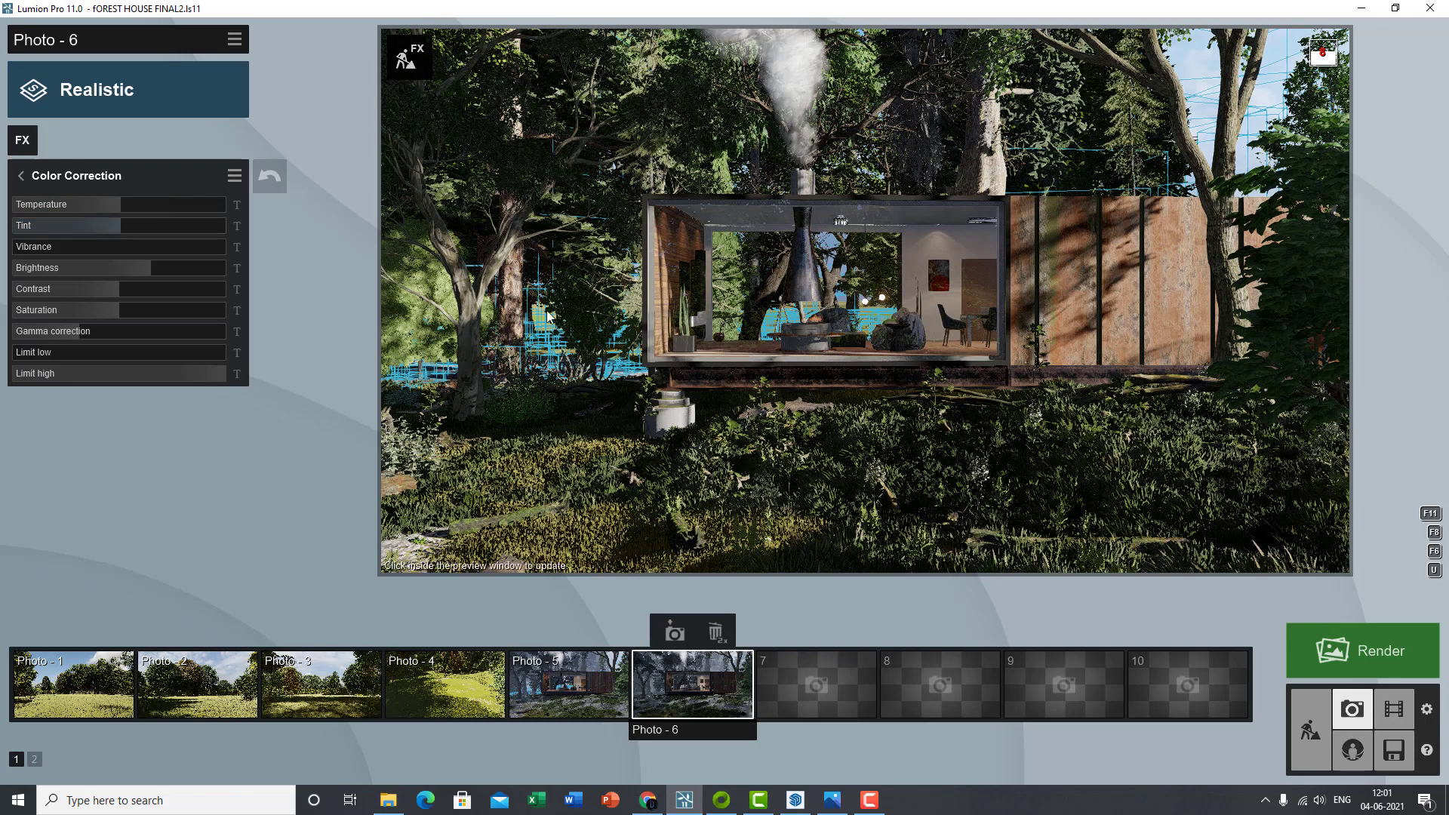
pyautogui.click(876, 322)
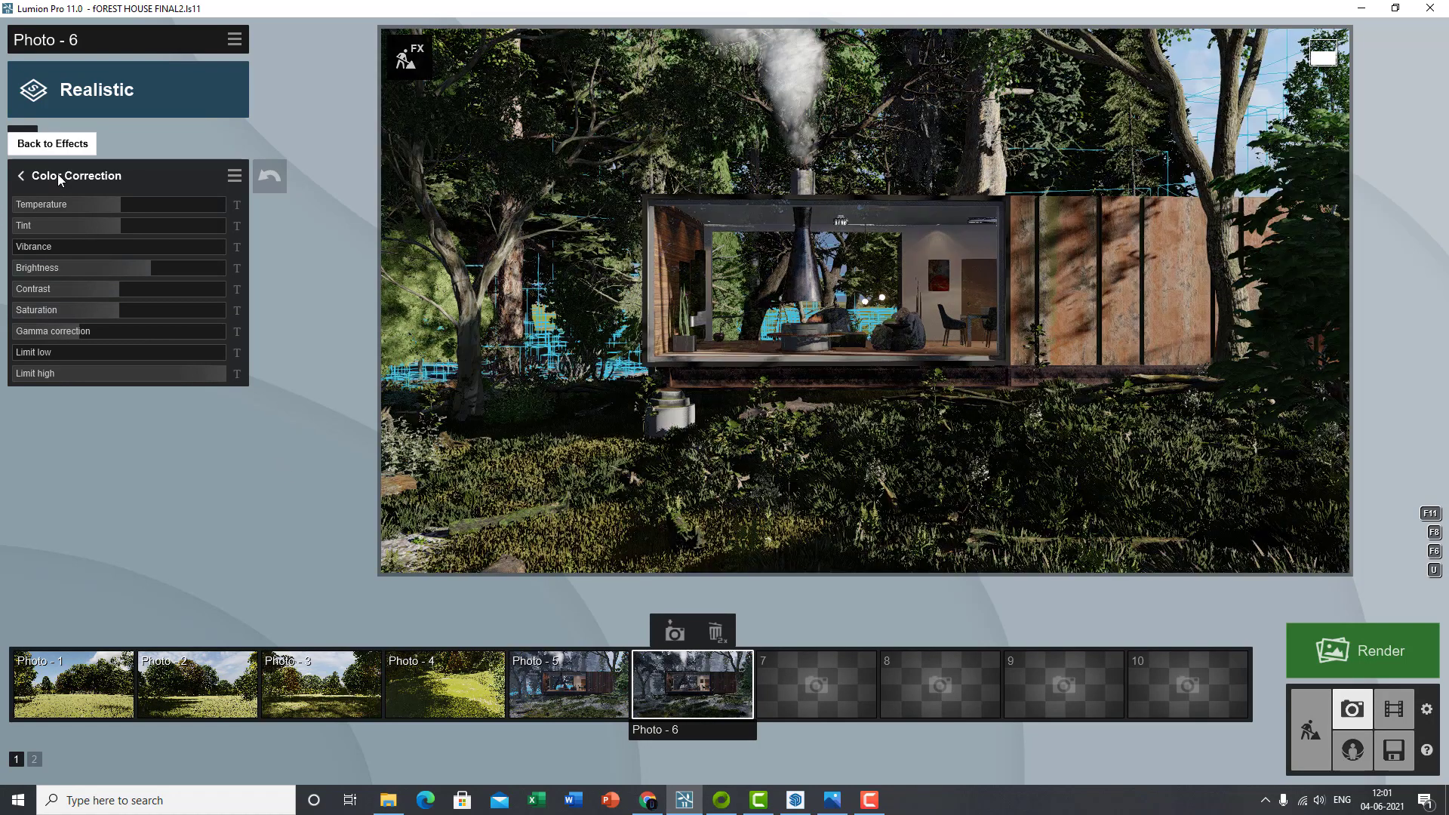
pyautogui.click(57, 174)
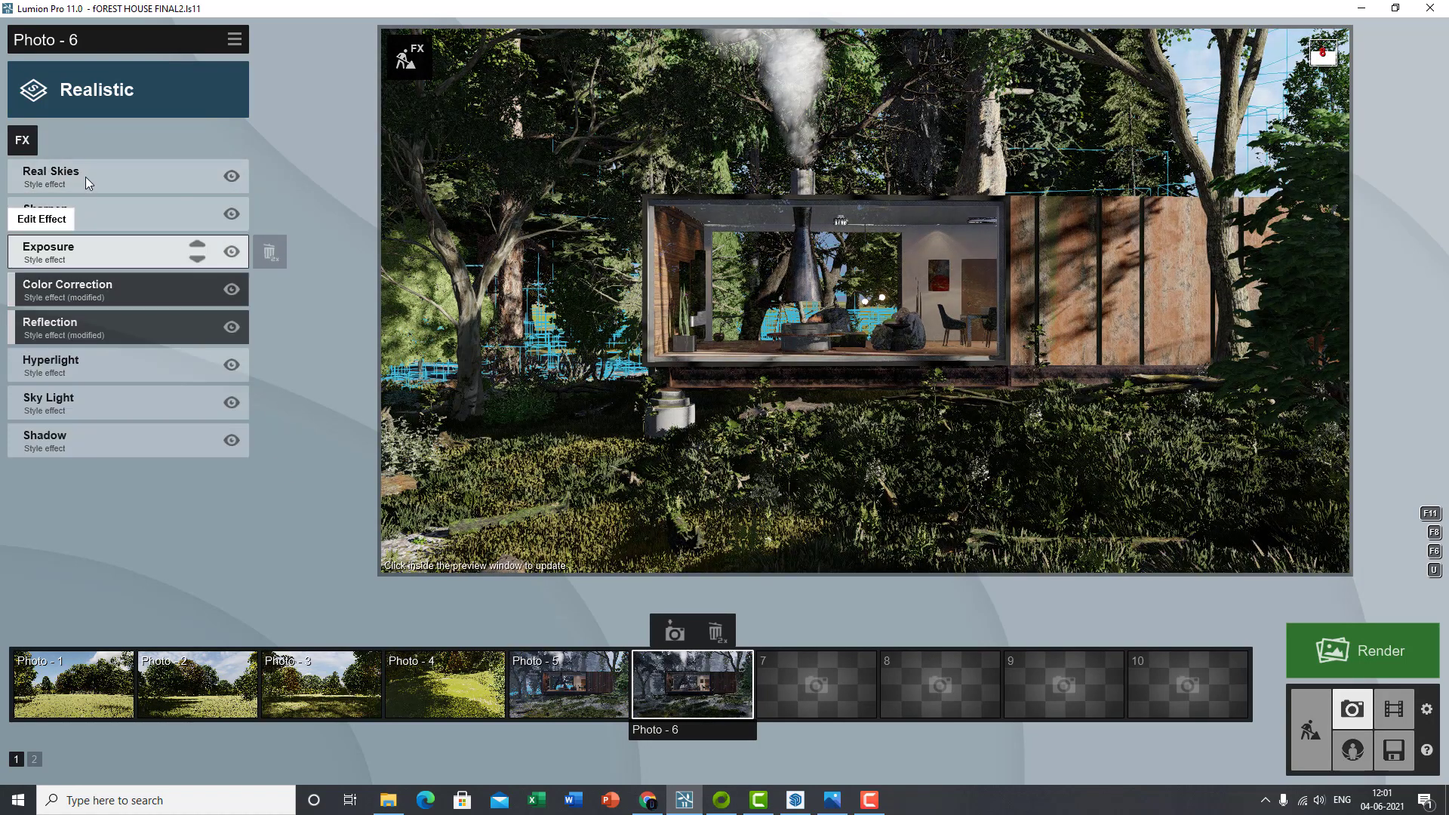
# - Move the Real Skies Heading slider through 41.8° and 147.0° to 87.5°, then refresh
pyautogui.click(92, 170)
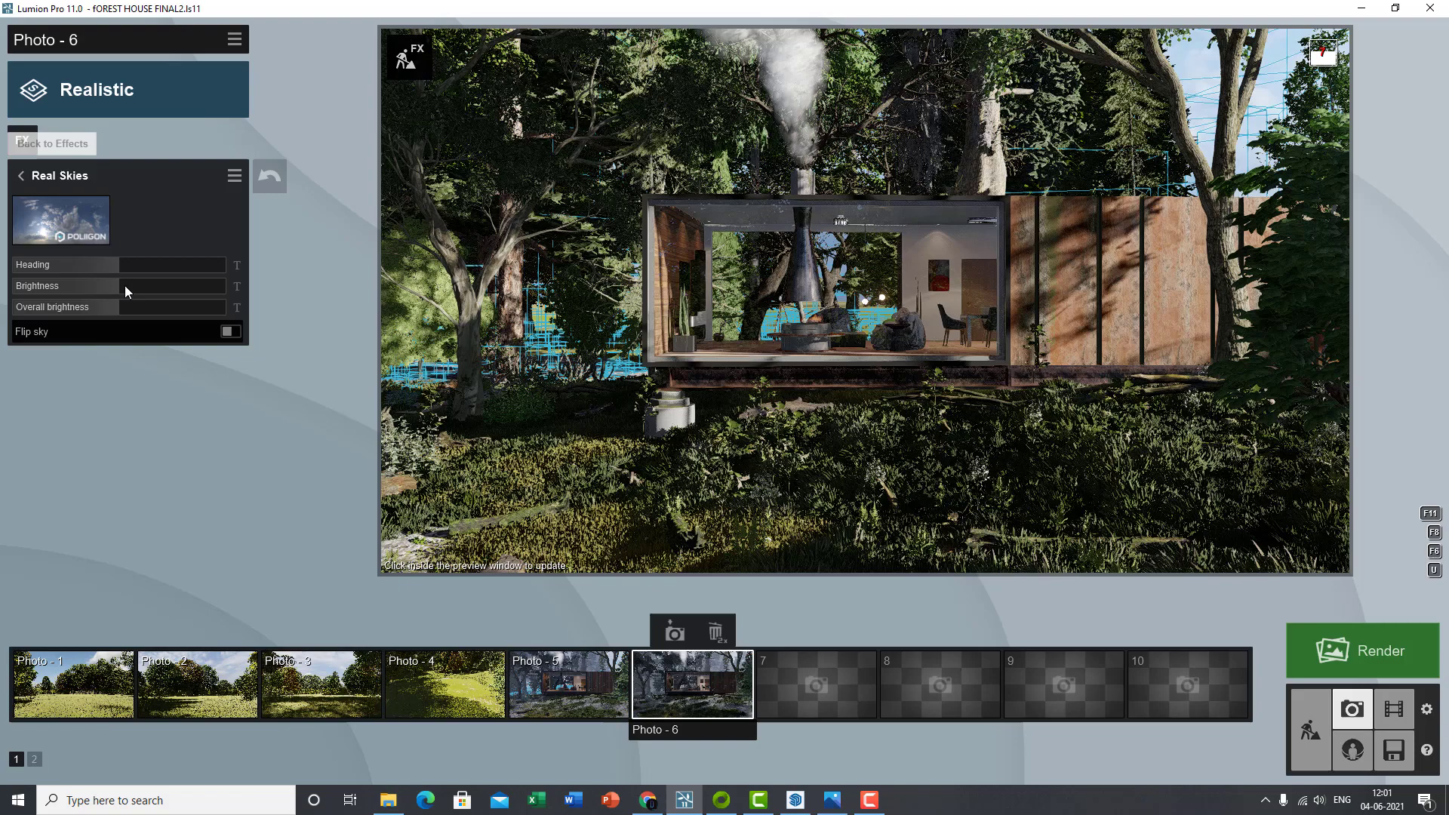
pyautogui.moveTo(125, 265); pyautogui.dragTo(9, 281)
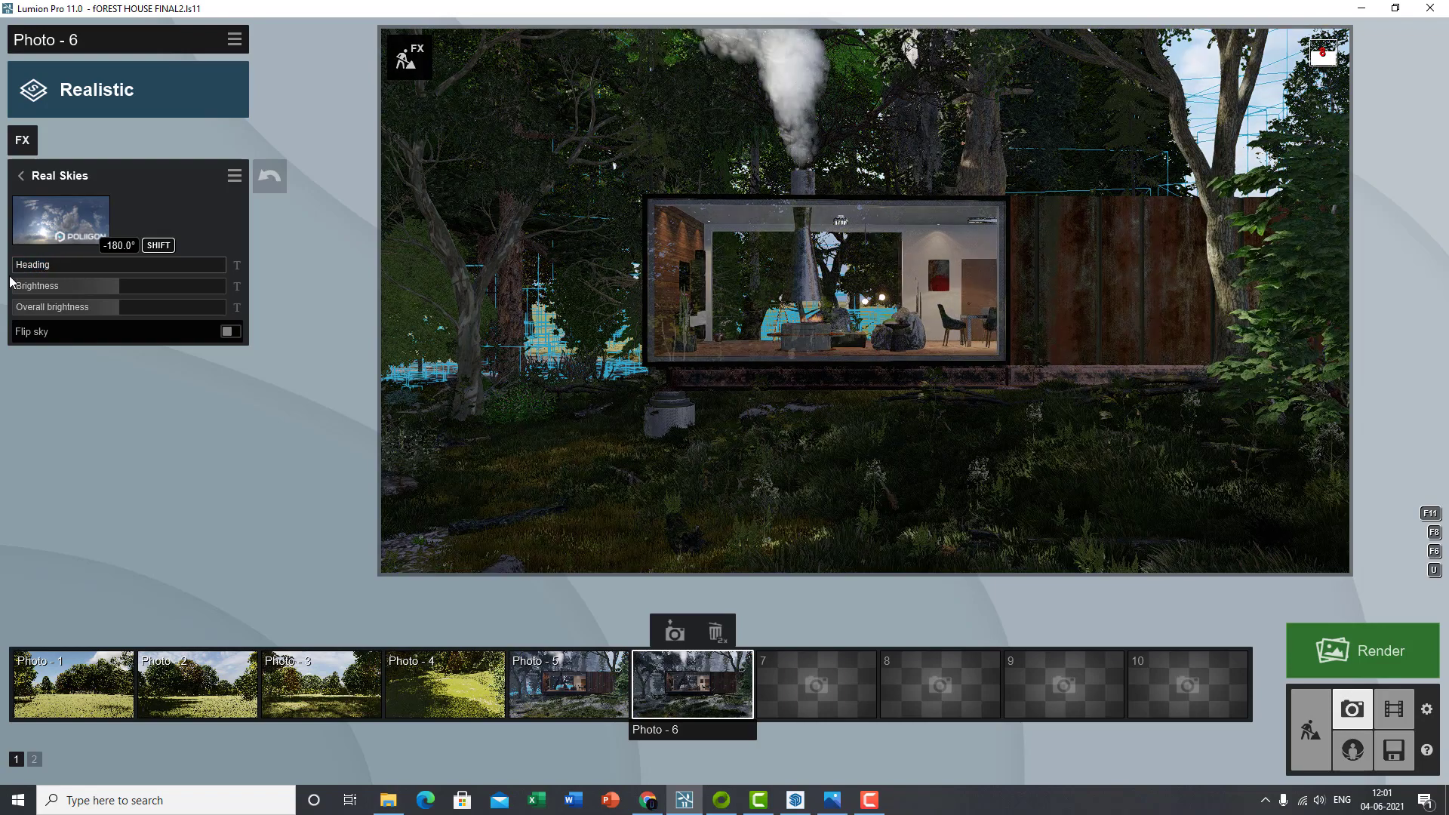
pyautogui.moveTo(165, 264); pyautogui.dragTo(220, 262)
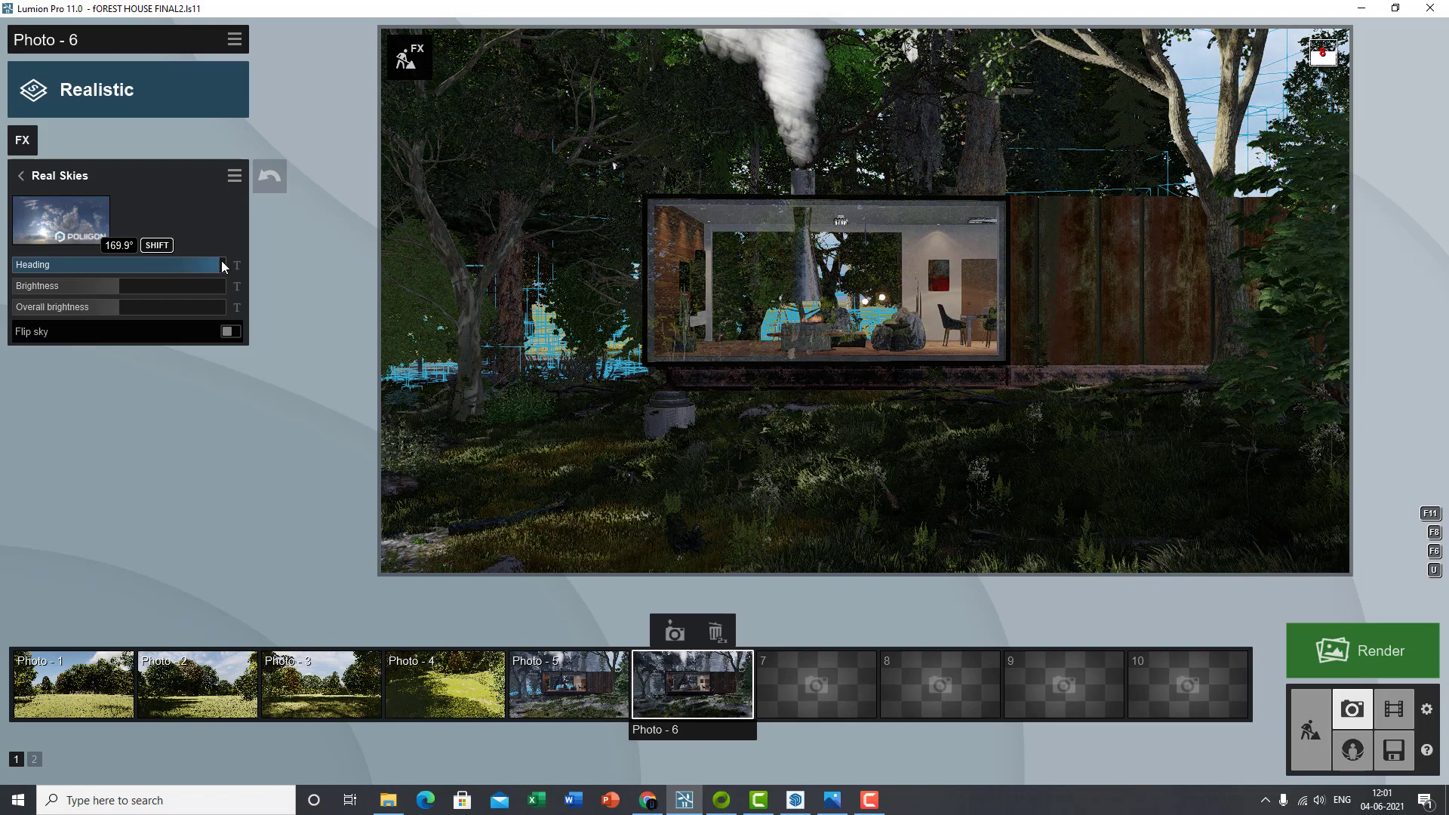
pyautogui.click(172, 264)
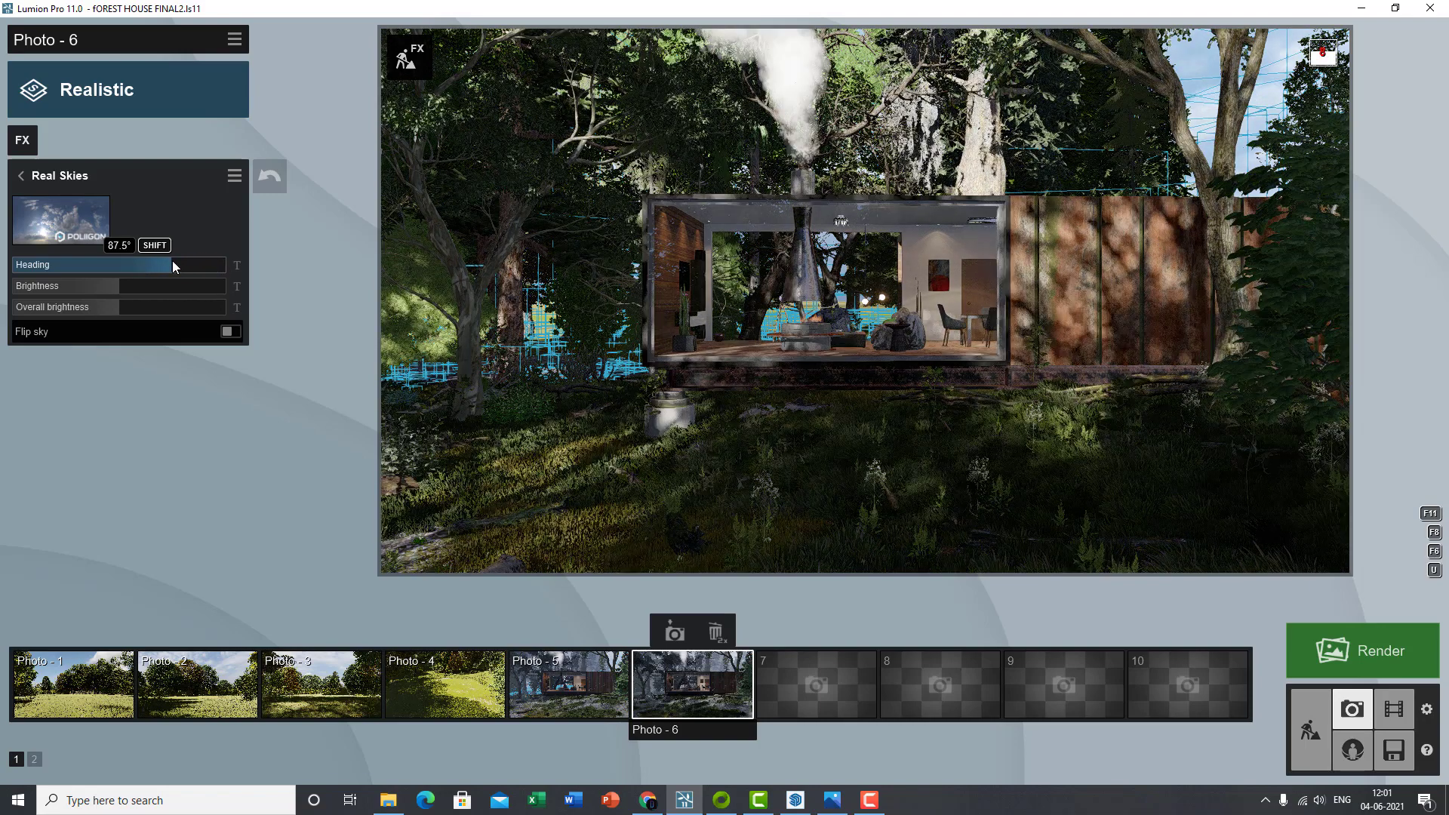
pyautogui.click(876, 302)
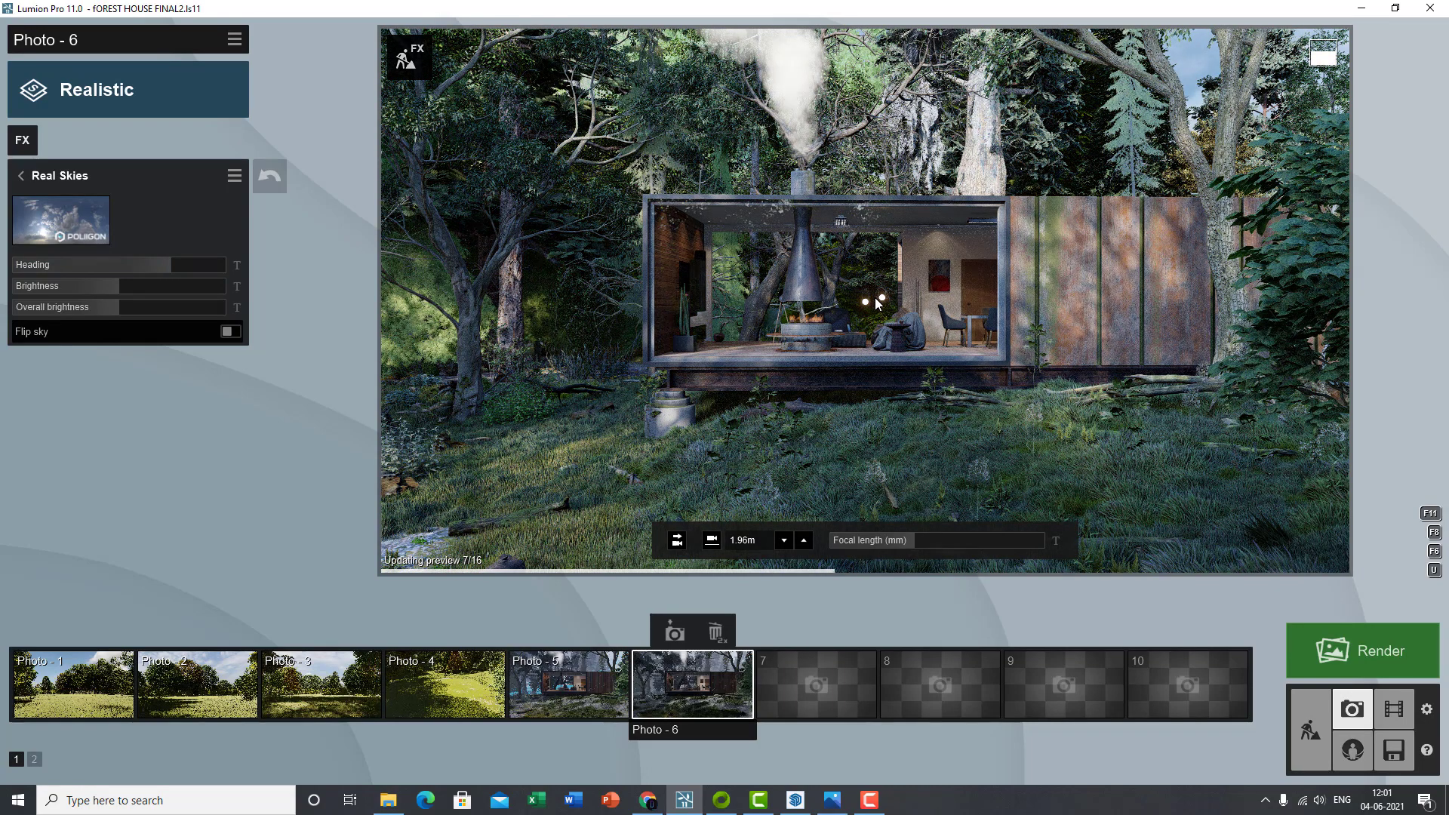
pyautogui.click(33, 178)
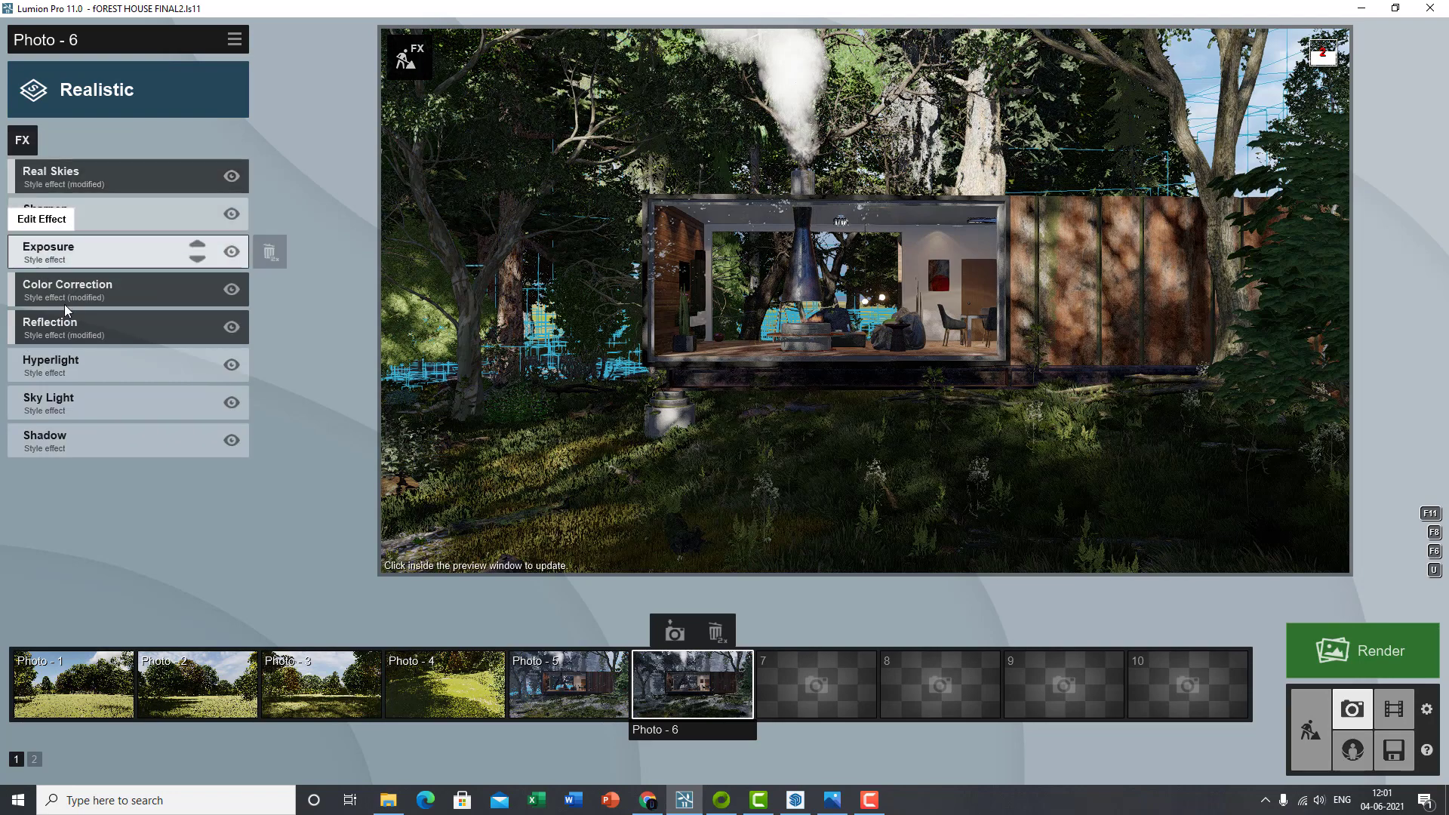
# - Try the Sharpen Intensity slider, leaving it at zero
pyautogui.click(79, 221)
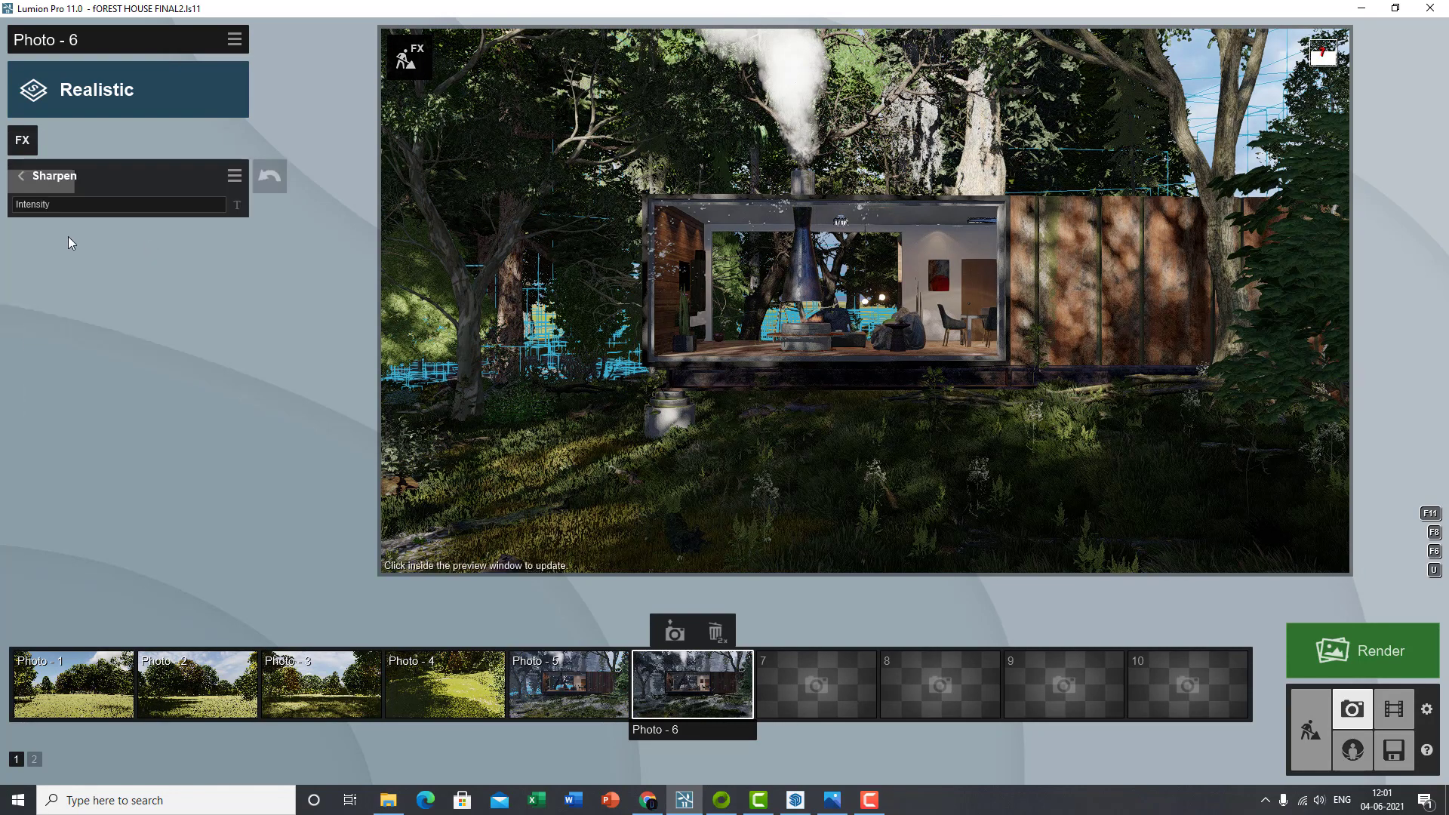
pyautogui.moveTo(44, 210)
pyautogui.mouseDown()
pyautogui.moveTo(93, 198)
pyautogui.moveTo(29, 188)
pyautogui.mouseUp()
pyautogui.click(24, 179)
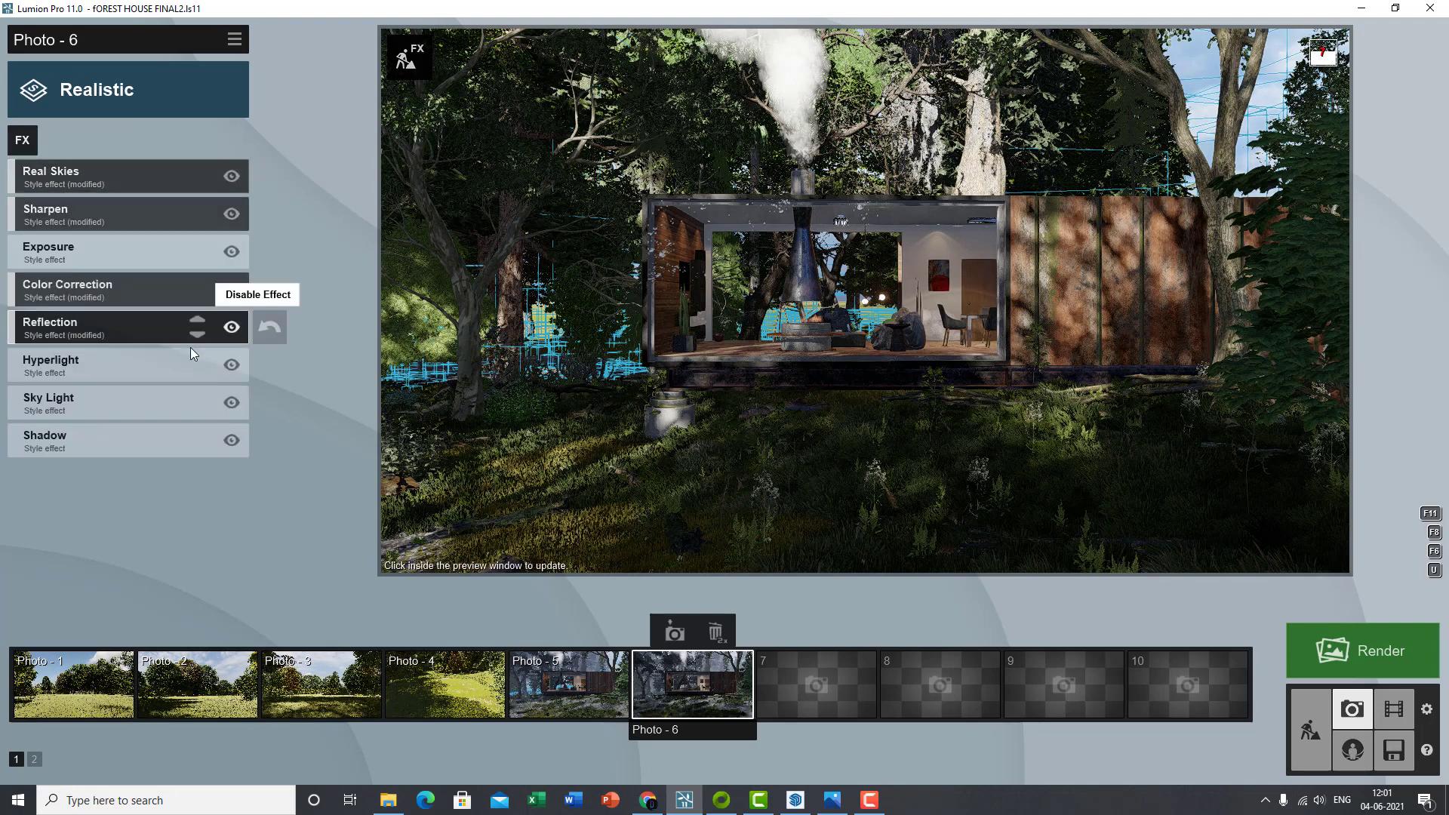
# - Enable Hyperlight in the preview and set its Amount to 27.5%
pyautogui.click(120, 373)
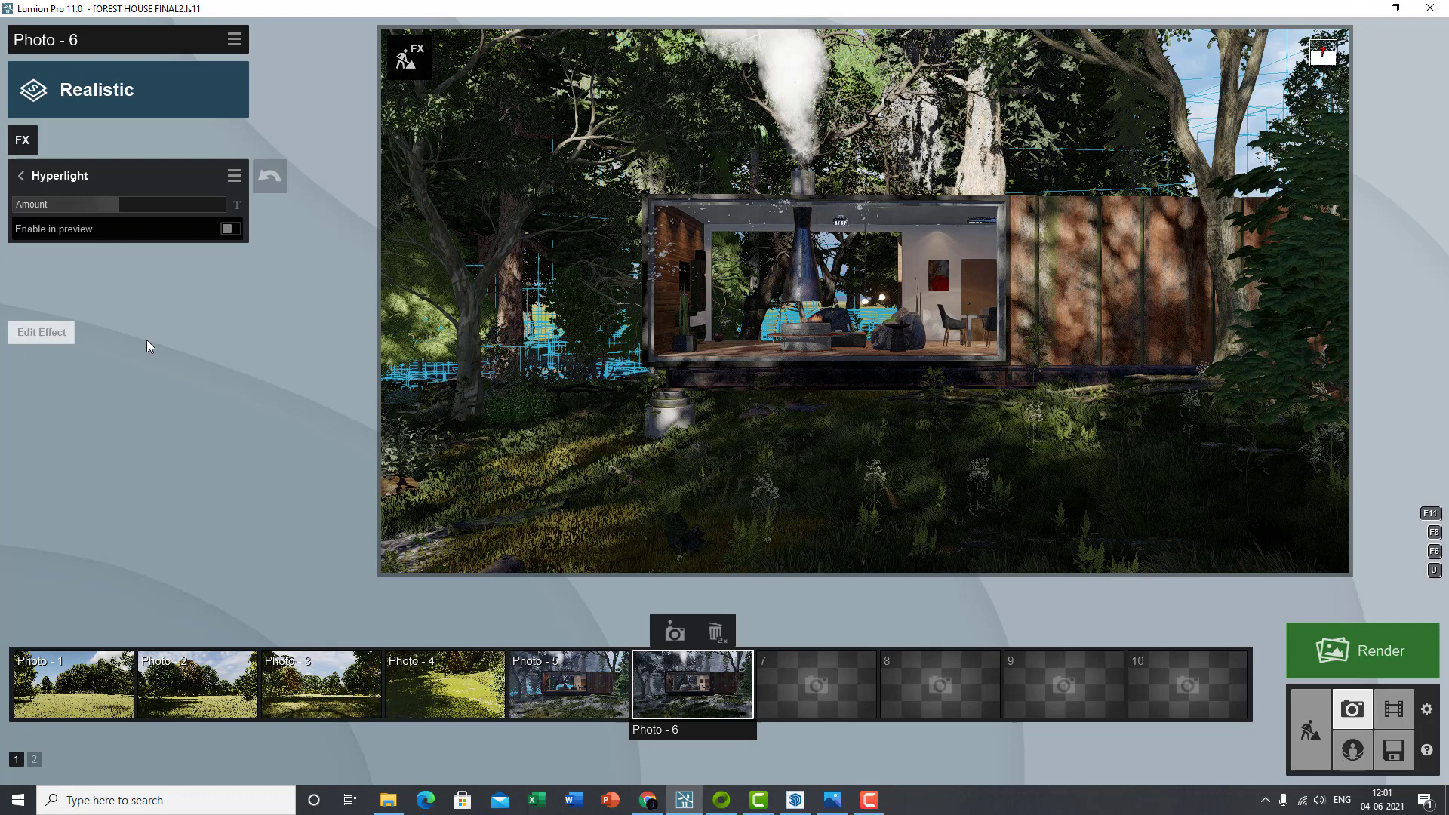
pyautogui.click(230, 226)
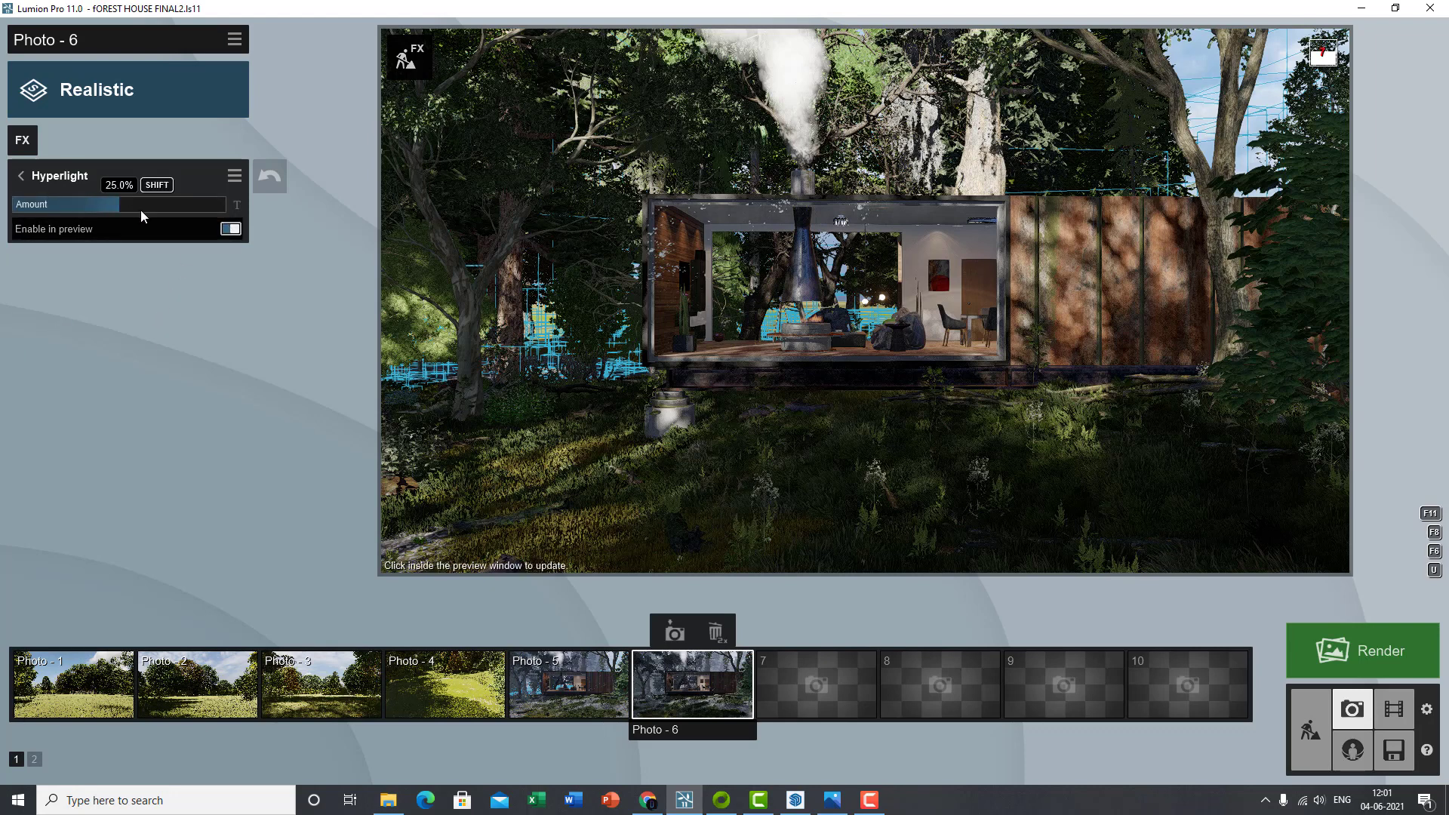
pyautogui.moveTo(125, 204); pyautogui.dragTo(133, 206)
pyautogui.click(33, 178)
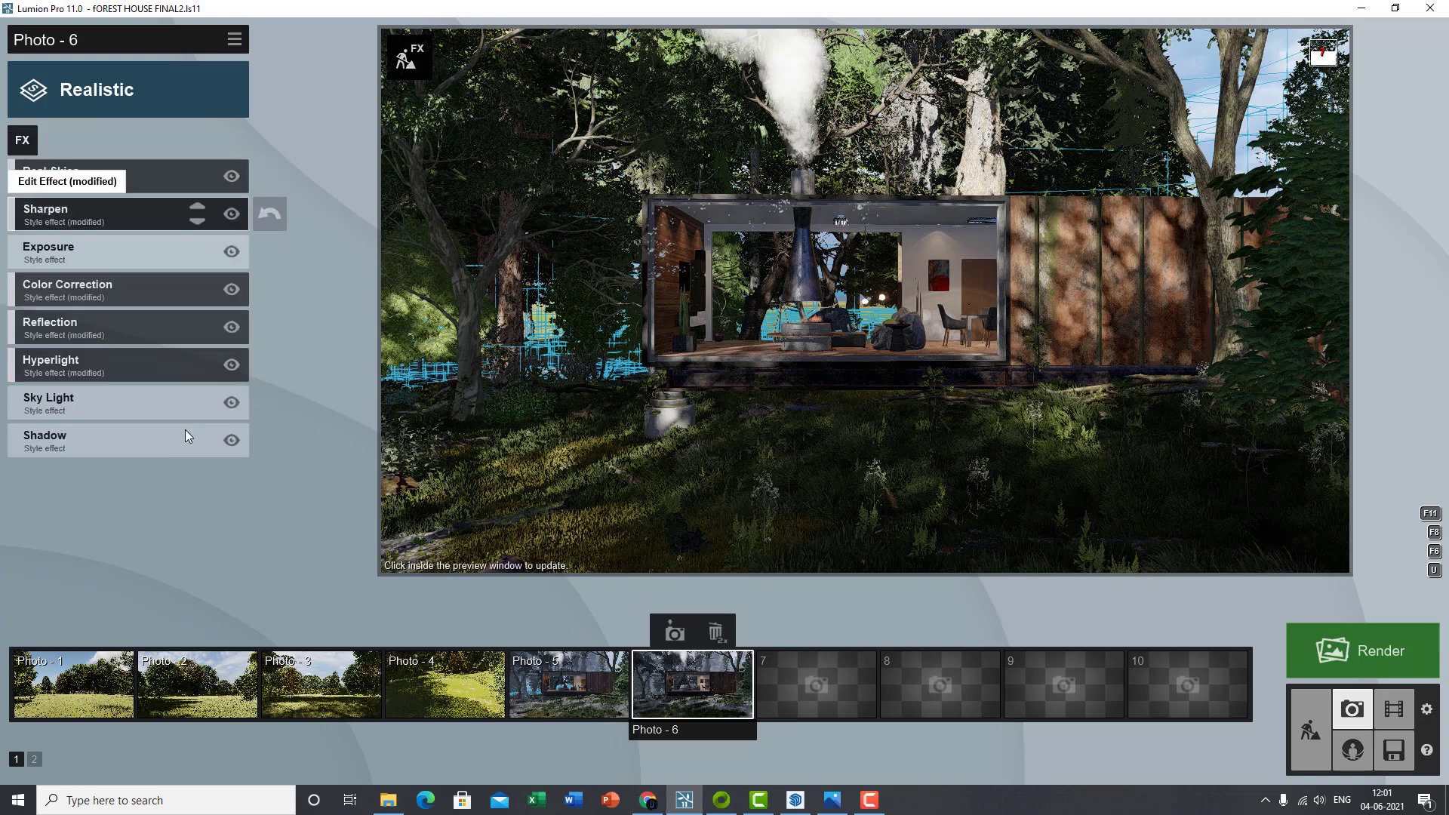
# - Set Sky Light Saturation to 0.7 and Brightness to 1.2
pyautogui.click(88, 410)
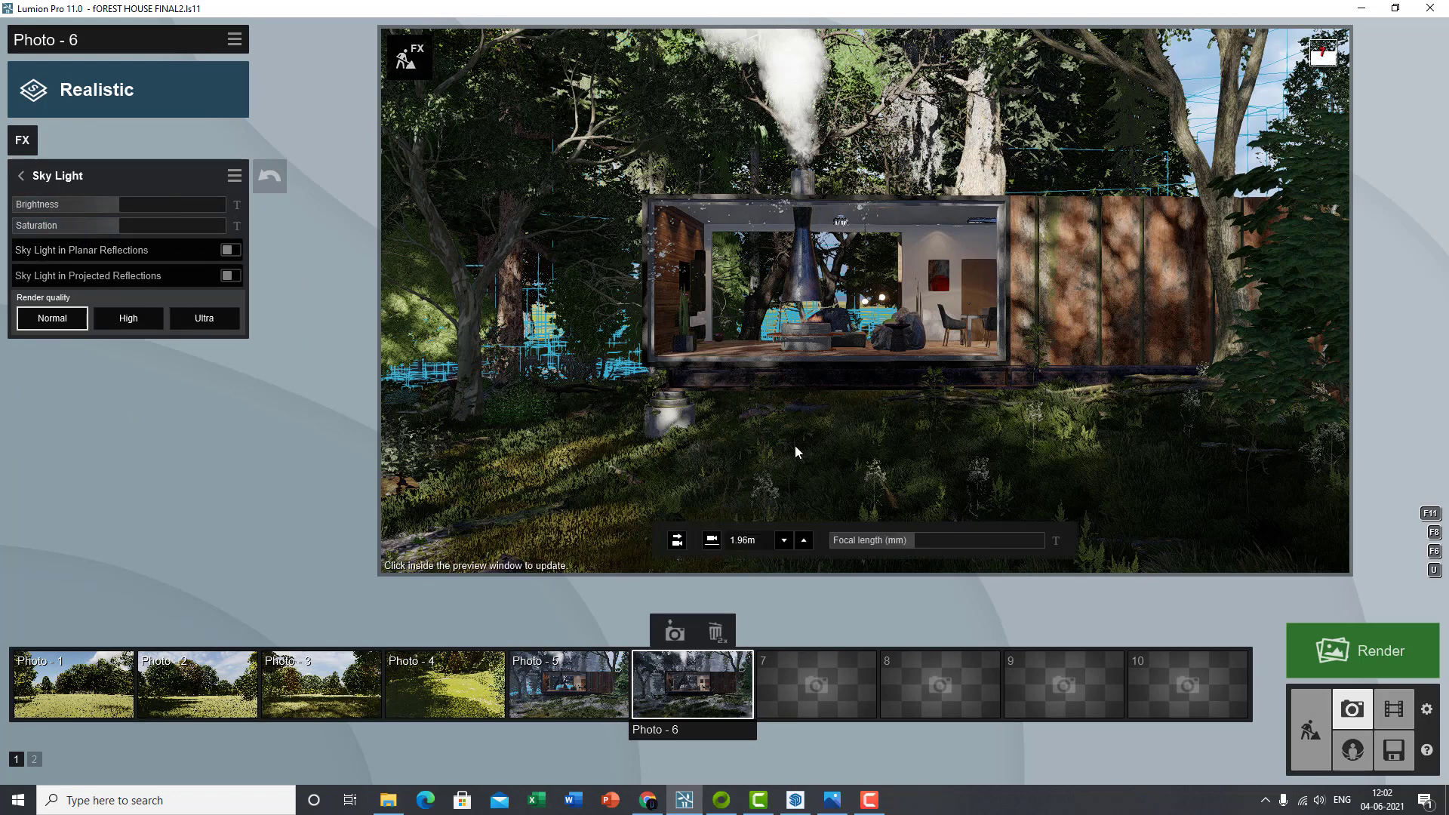
pyautogui.click(231, 251)
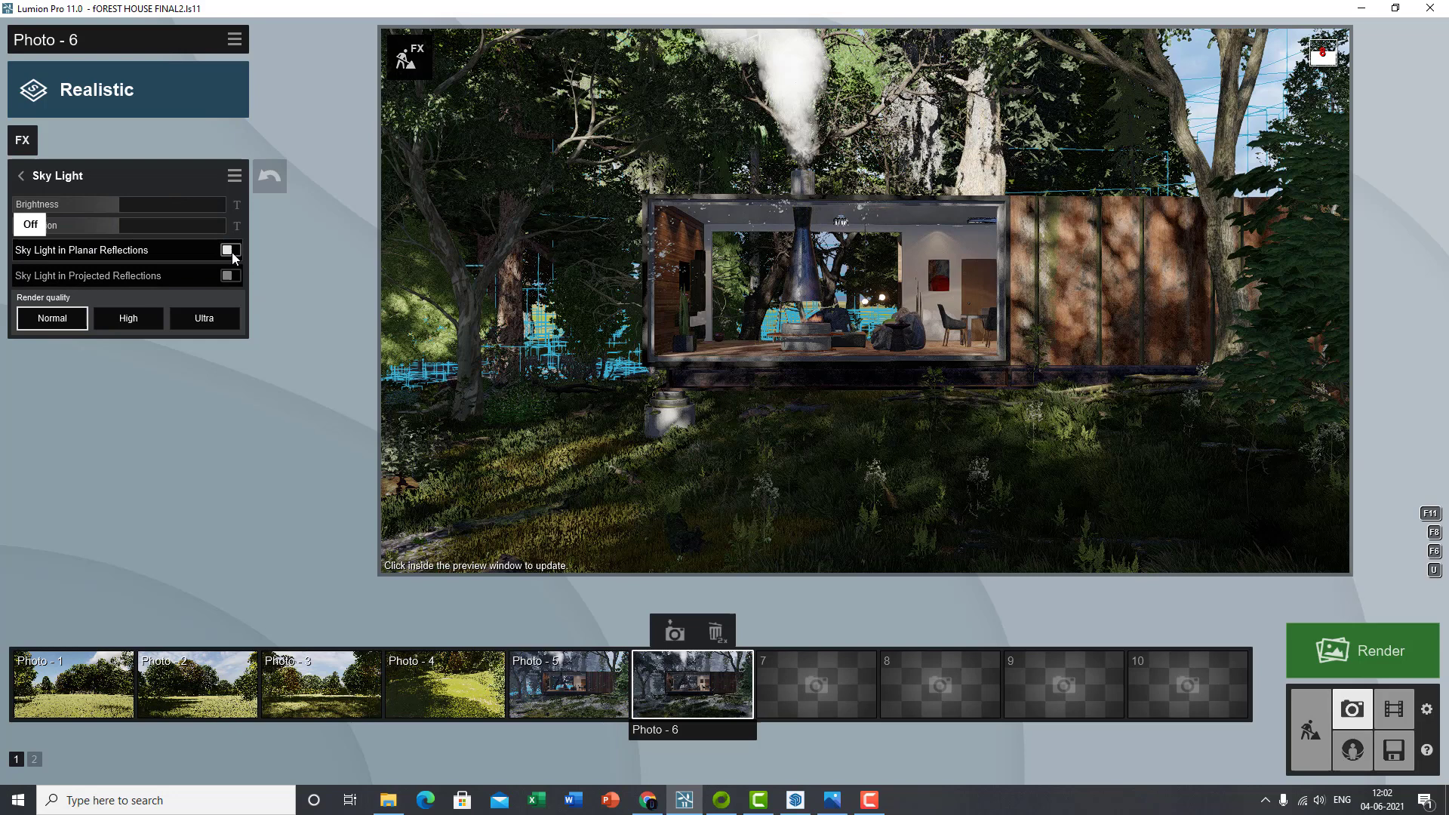
pyautogui.moveTo(77, 225)
pyautogui.mouseDown()
pyautogui.moveTo(106, 229)
pyautogui.moveTo(87, 225)
pyautogui.mouseUp()
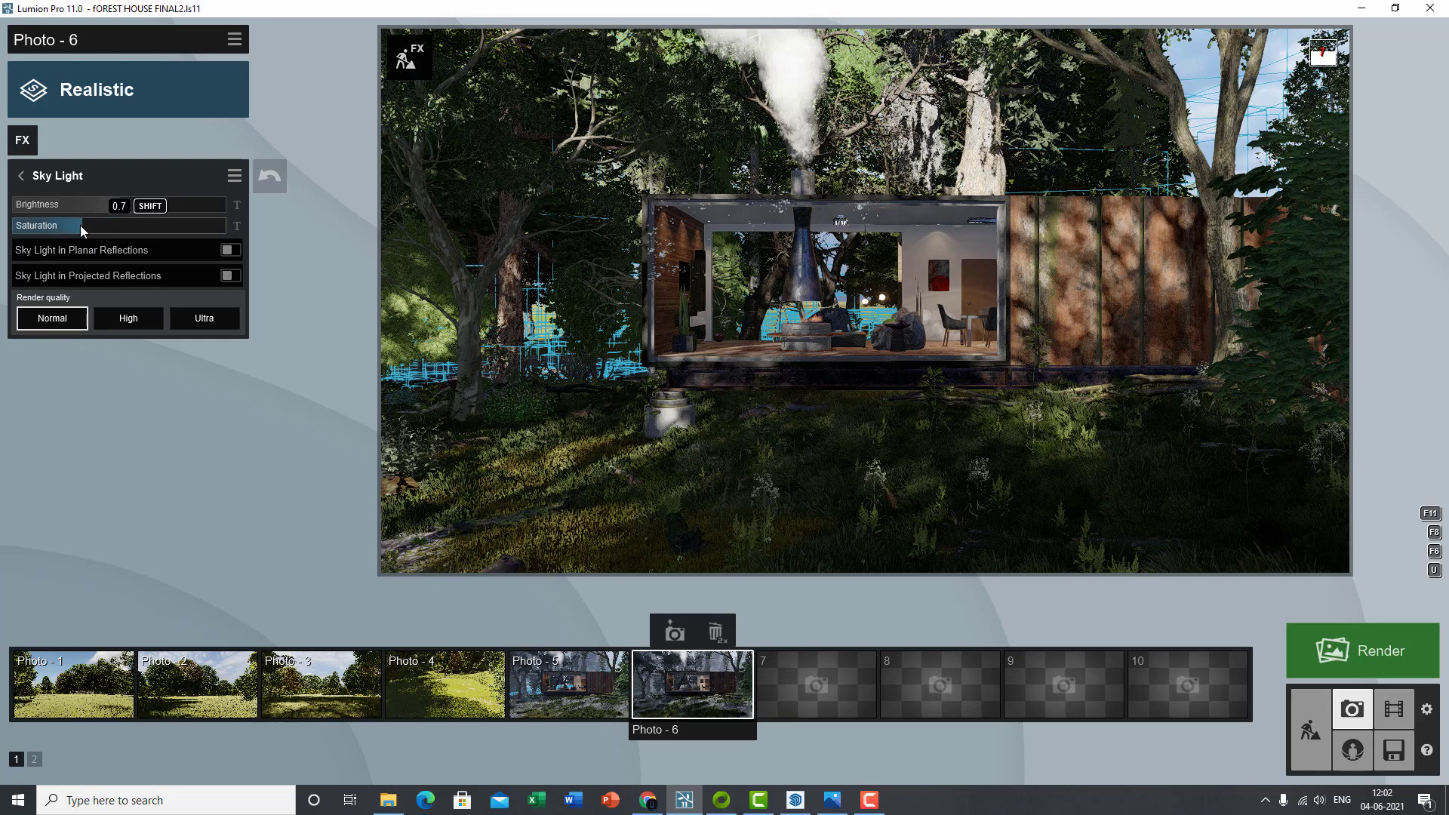
pyautogui.click(142, 205)
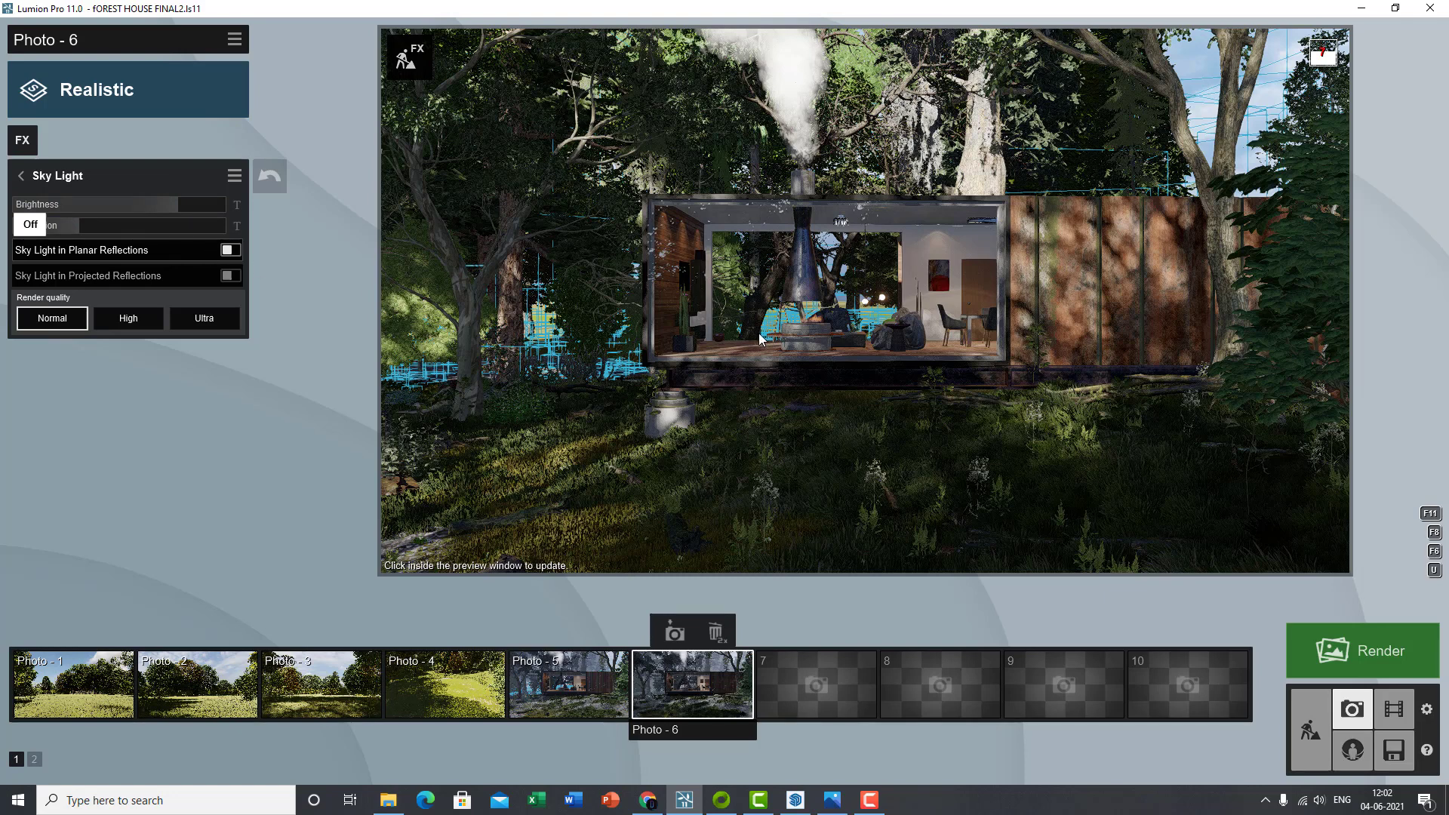
# - Leave Sky Light off planar reflections, enable projected reflections, choose High quality, and refresh
pyautogui.click(231, 251)
pyautogui.click(232, 251)
pyautogui.click(238, 279)
pyautogui.click(197, 322)
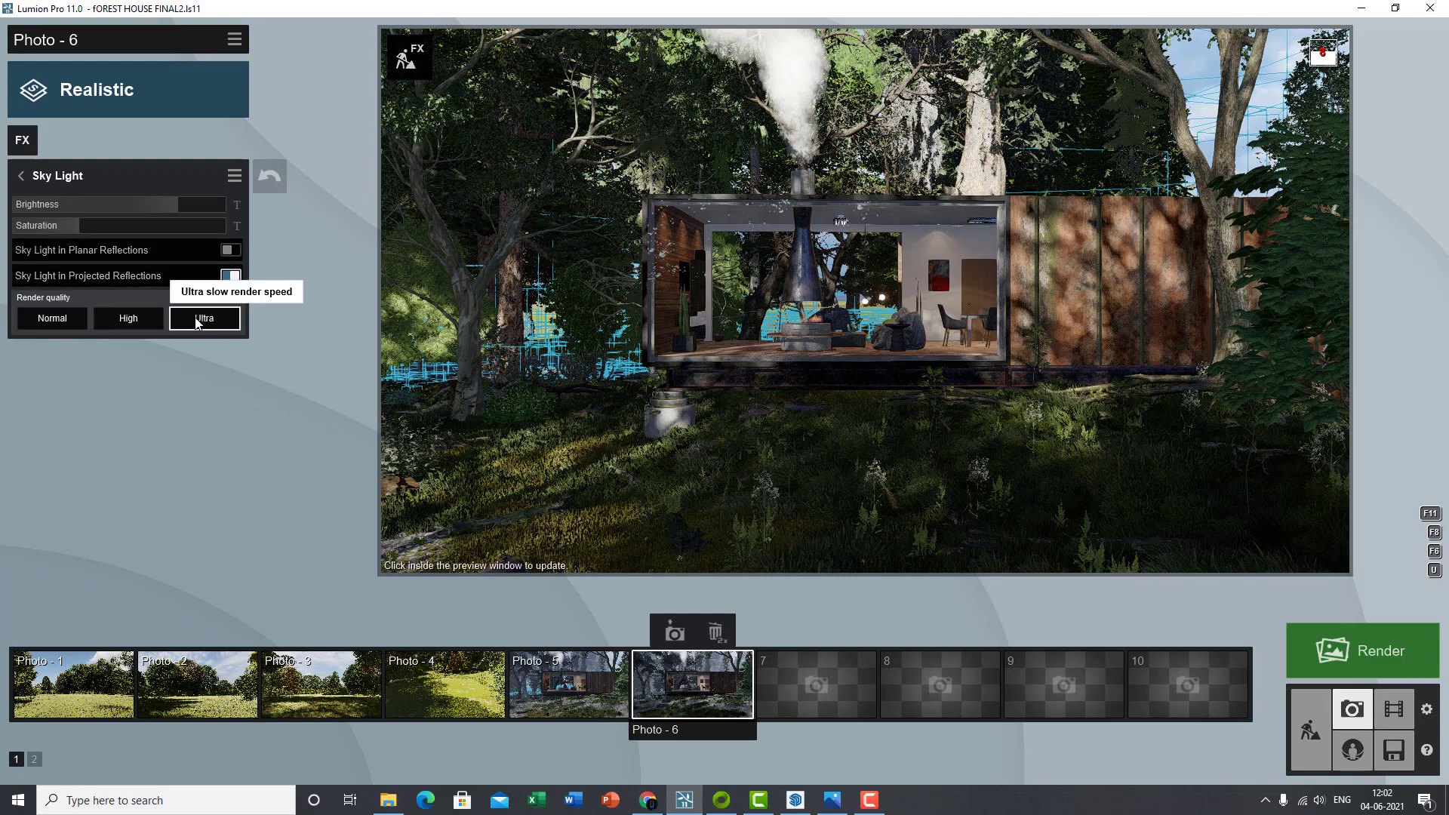
pyautogui.click(150, 317)
pyautogui.click(908, 341)
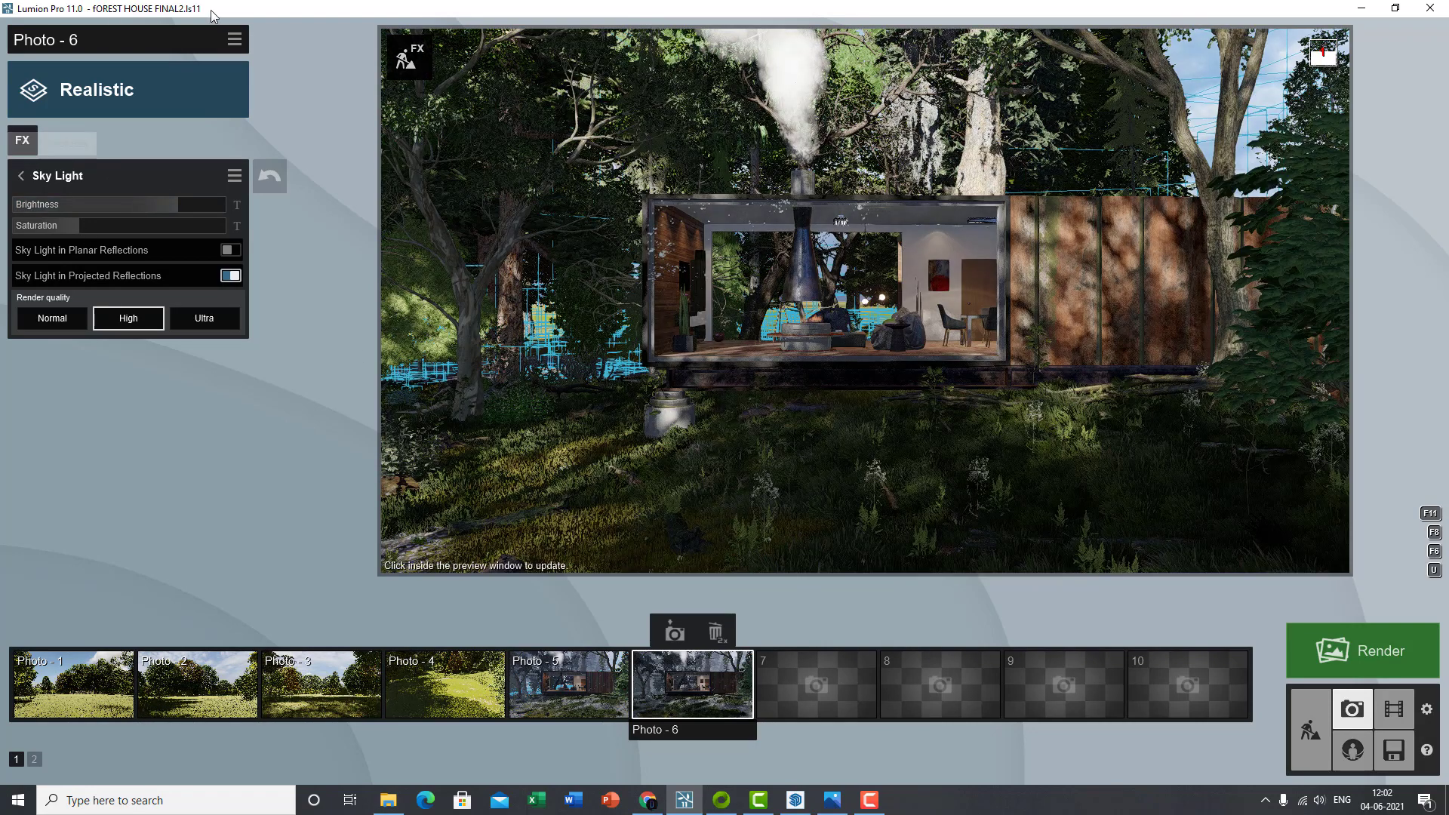
pyautogui.click(44, 192)
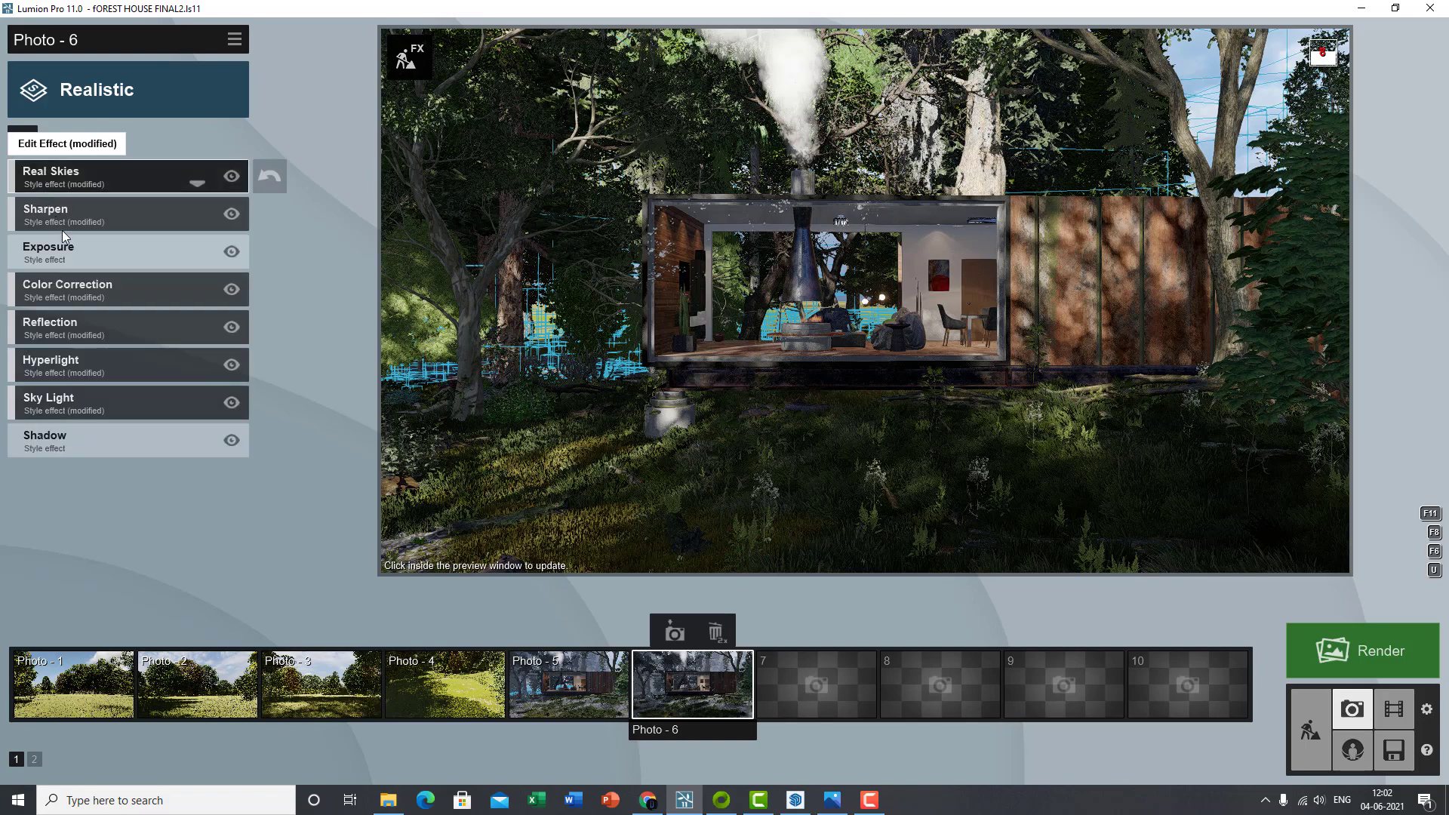
# - Set the shadow brightness to about half, sun shadow range to 651.9m, and raise omnishadow above 0.6
pyautogui.click(93, 450)
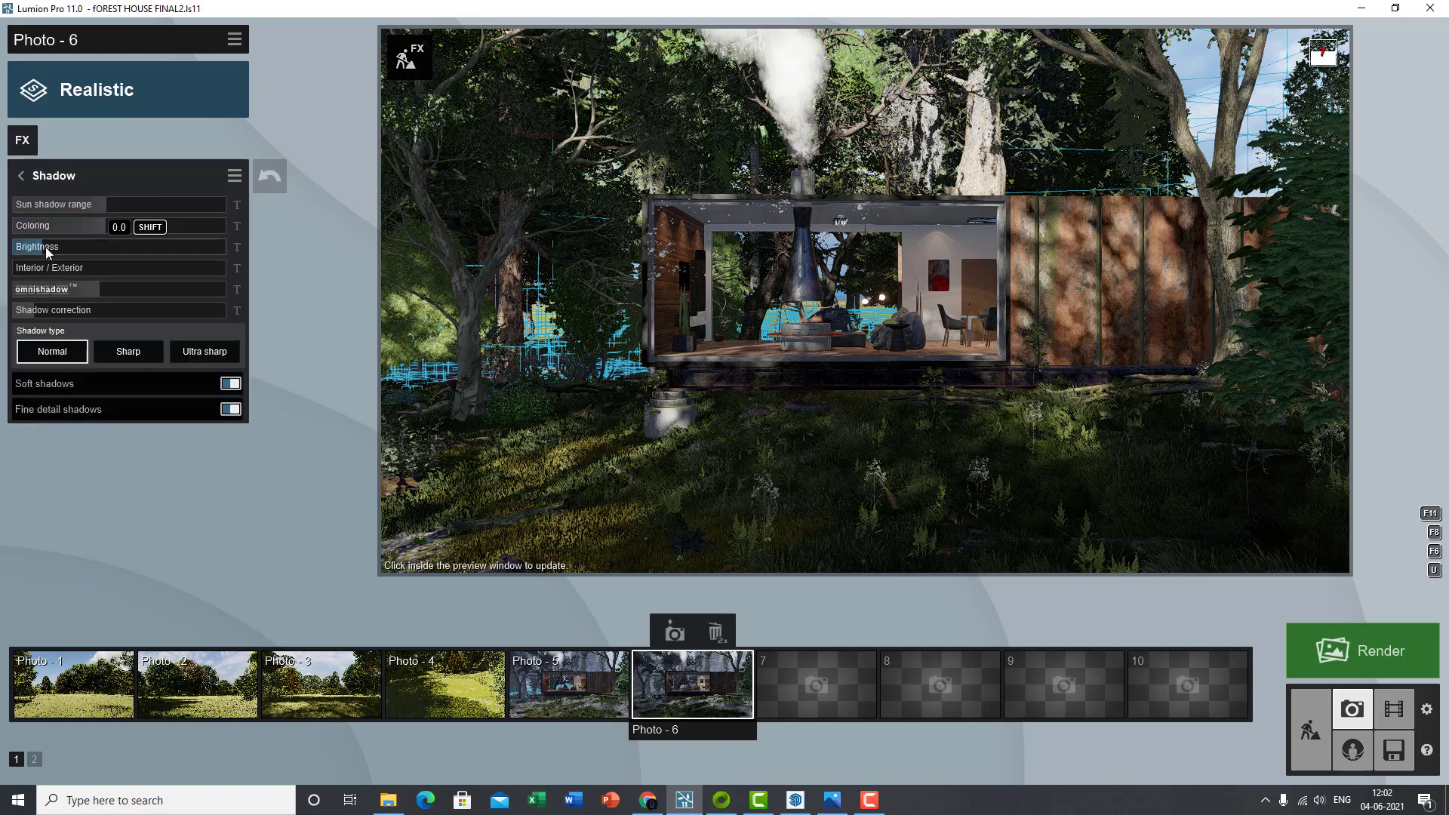
pyautogui.moveTo(47, 251)
pyautogui.mouseDown()
pyautogui.moveTo(214, 246)
pyautogui.moveTo(43, 249)
pyautogui.mouseUp()
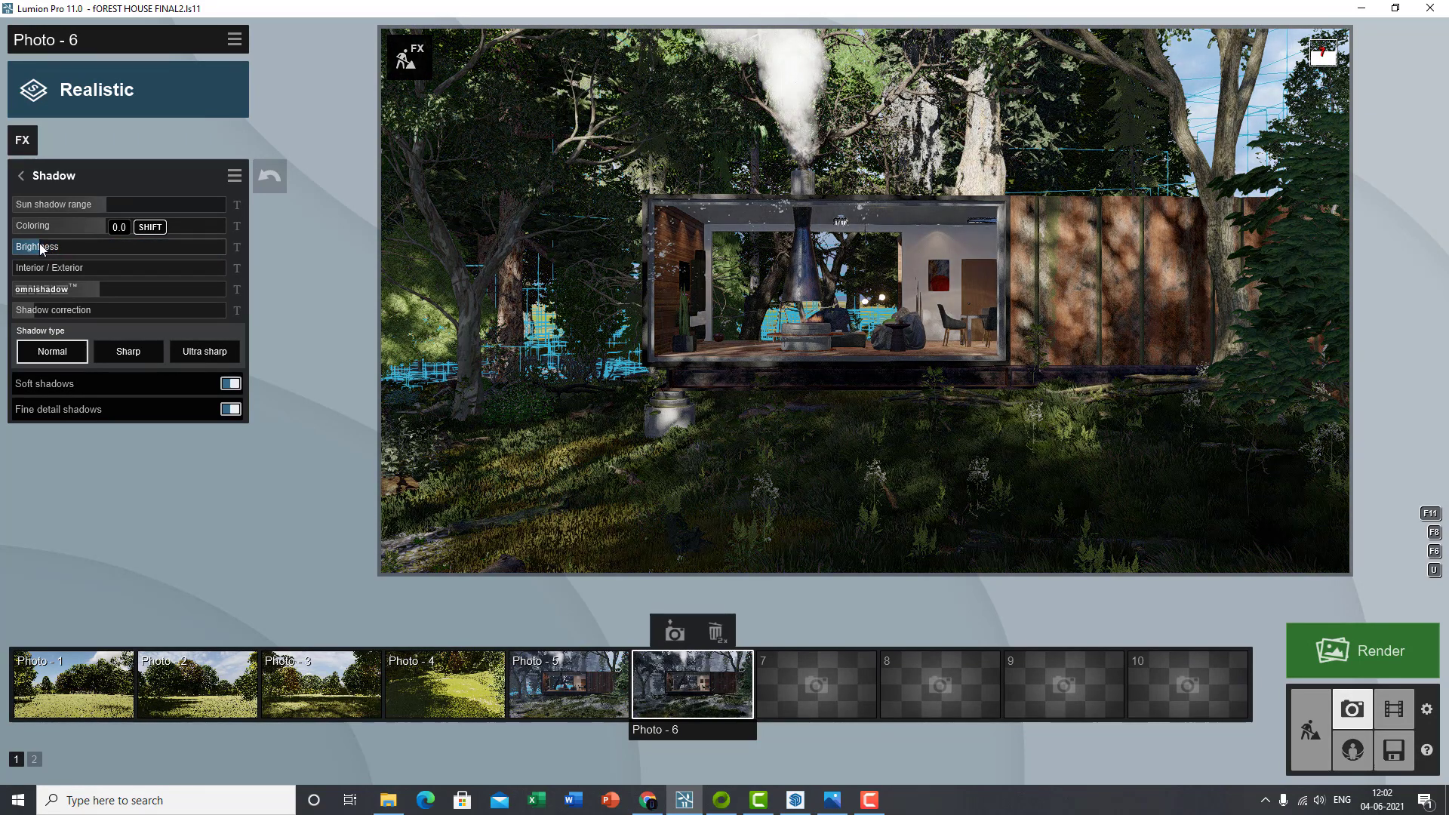
pyautogui.moveTo(107, 206)
pyautogui.moveTo(108, 206)
pyautogui.mouseDown()
pyautogui.moveTo(201, 206)
pyautogui.moveTo(106, 206)
pyautogui.mouseUp()
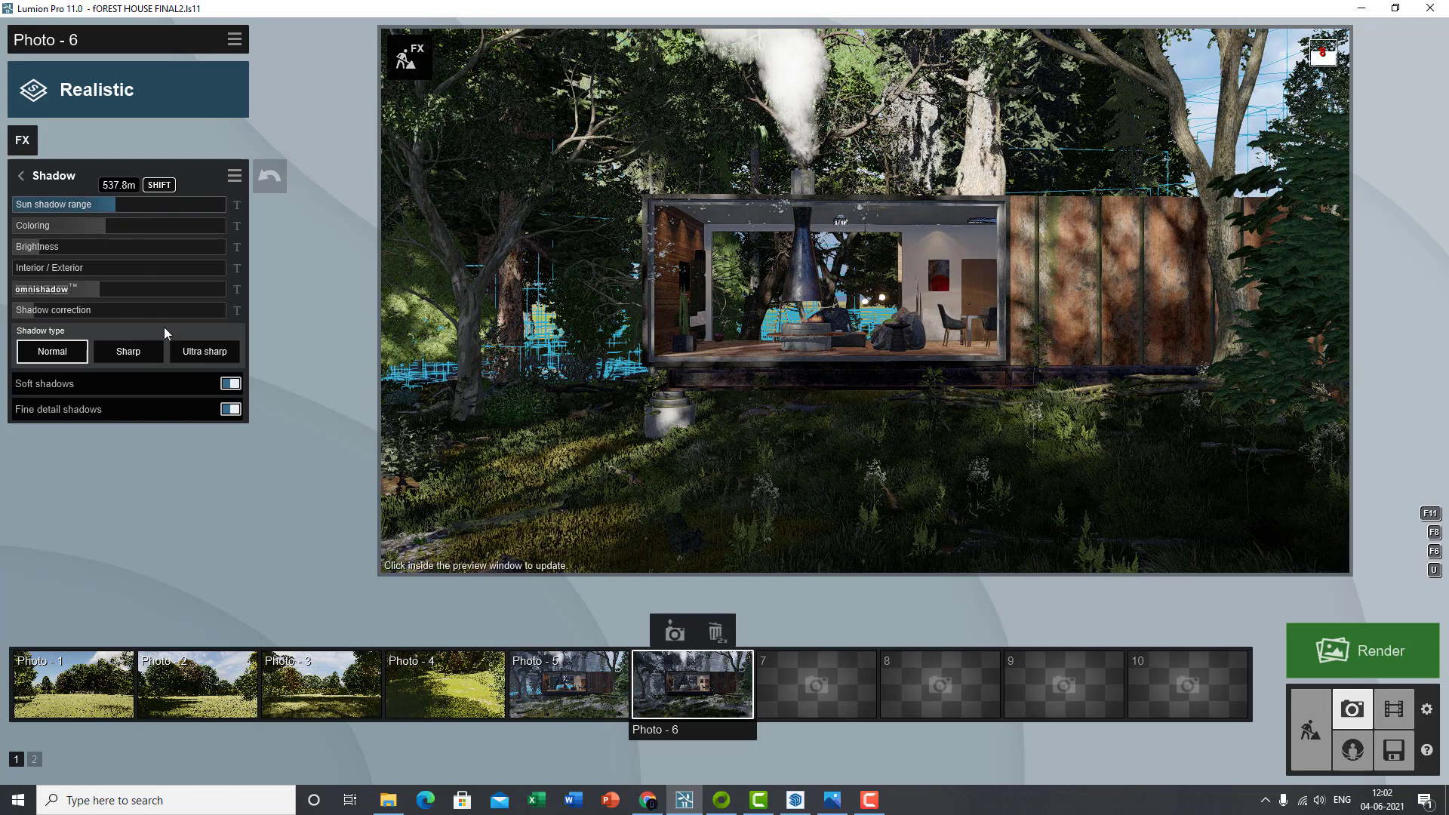
pyautogui.click(111, 292)
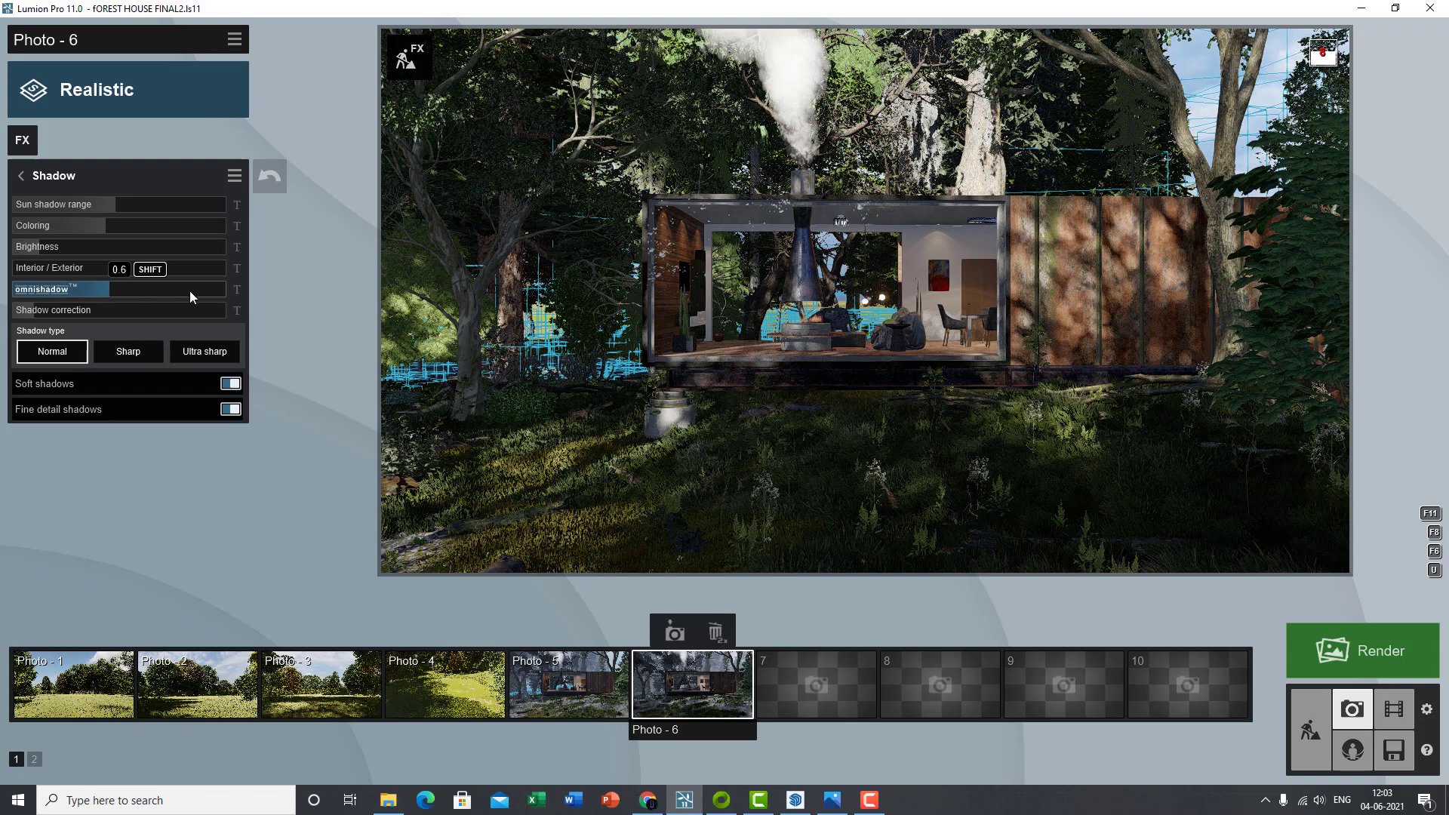
pyautogui.moveTo(188, 291); pyautogui.dragTo(153, 288)
# - Set the interior/exterior shadow balance to 0.1 and shadow coloring to 0.2, then refresh the preview
pyautogui.moveTo(867, 337)
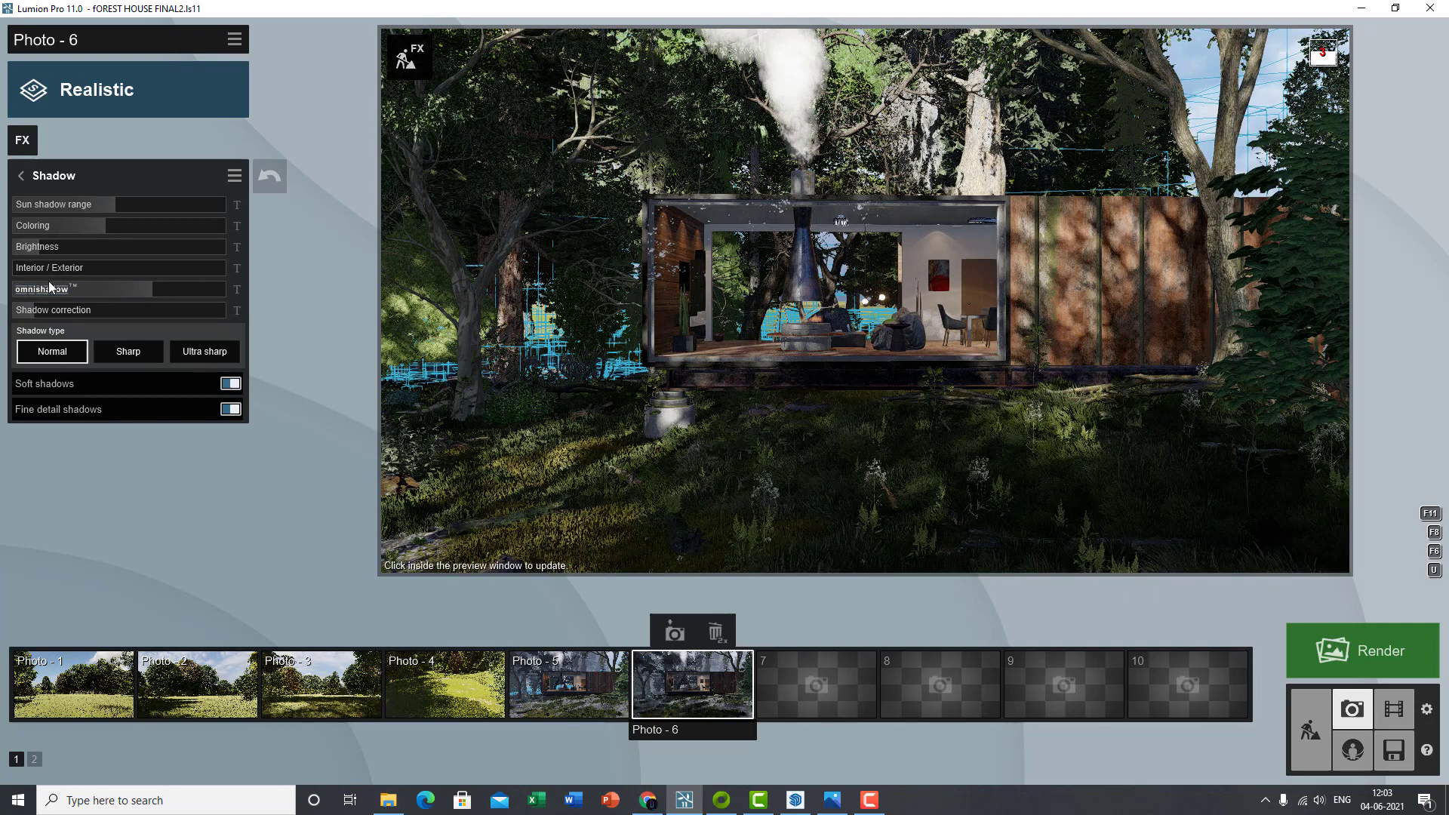
pyautogui.click(25, 269)
pyautogui.moveTo(59, 268); pyautogui.dragTo(6, 279)
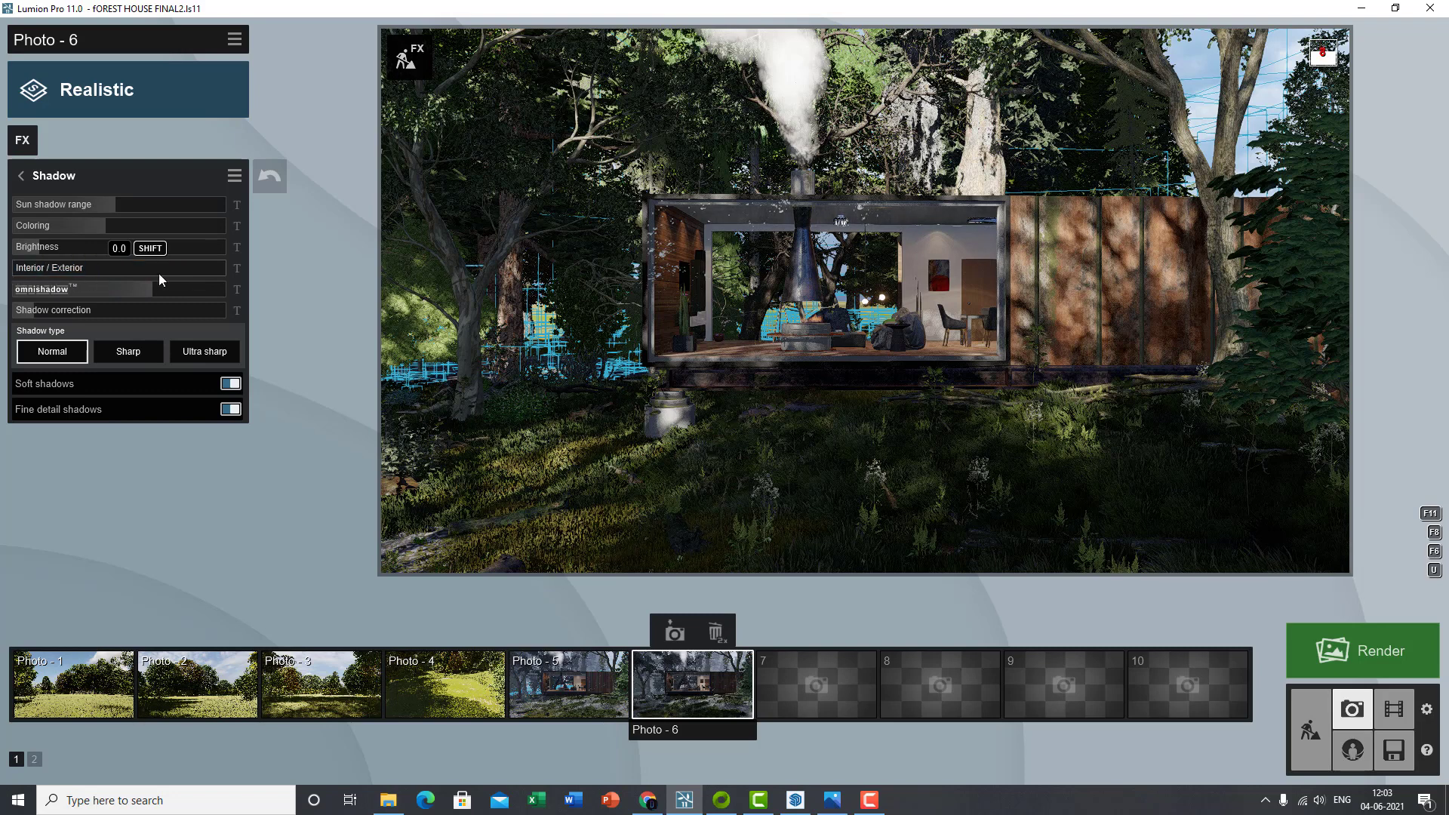
pyautogui.moveTo(158, 279); pyautogui.dragTo(28, 269)
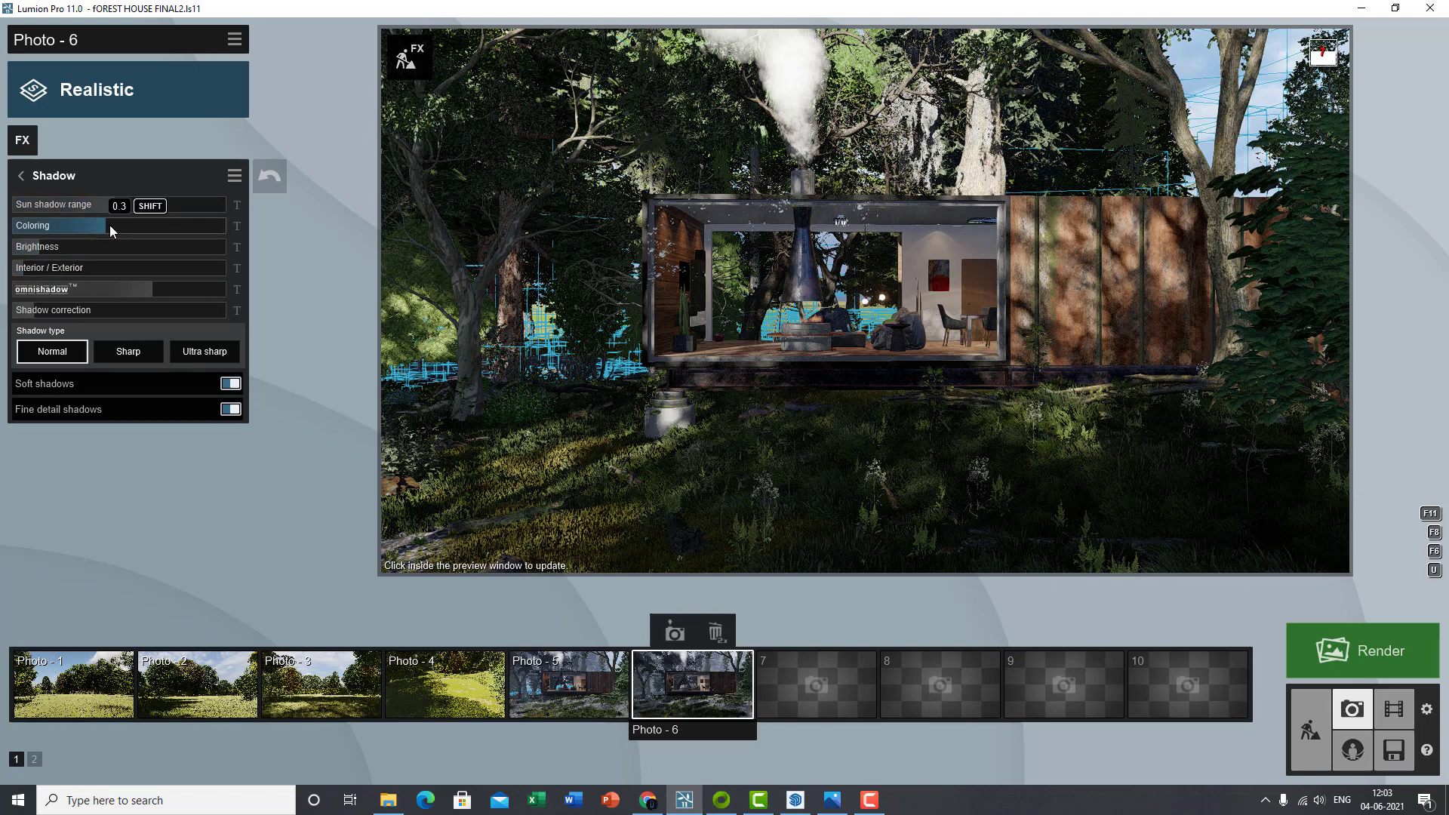
pyautogui.moveTo(110, 224); pyautogui.dragTo(1, 225)
pyautogui.moveTo(150, 225); pyautogui.dragTo(420, 228)
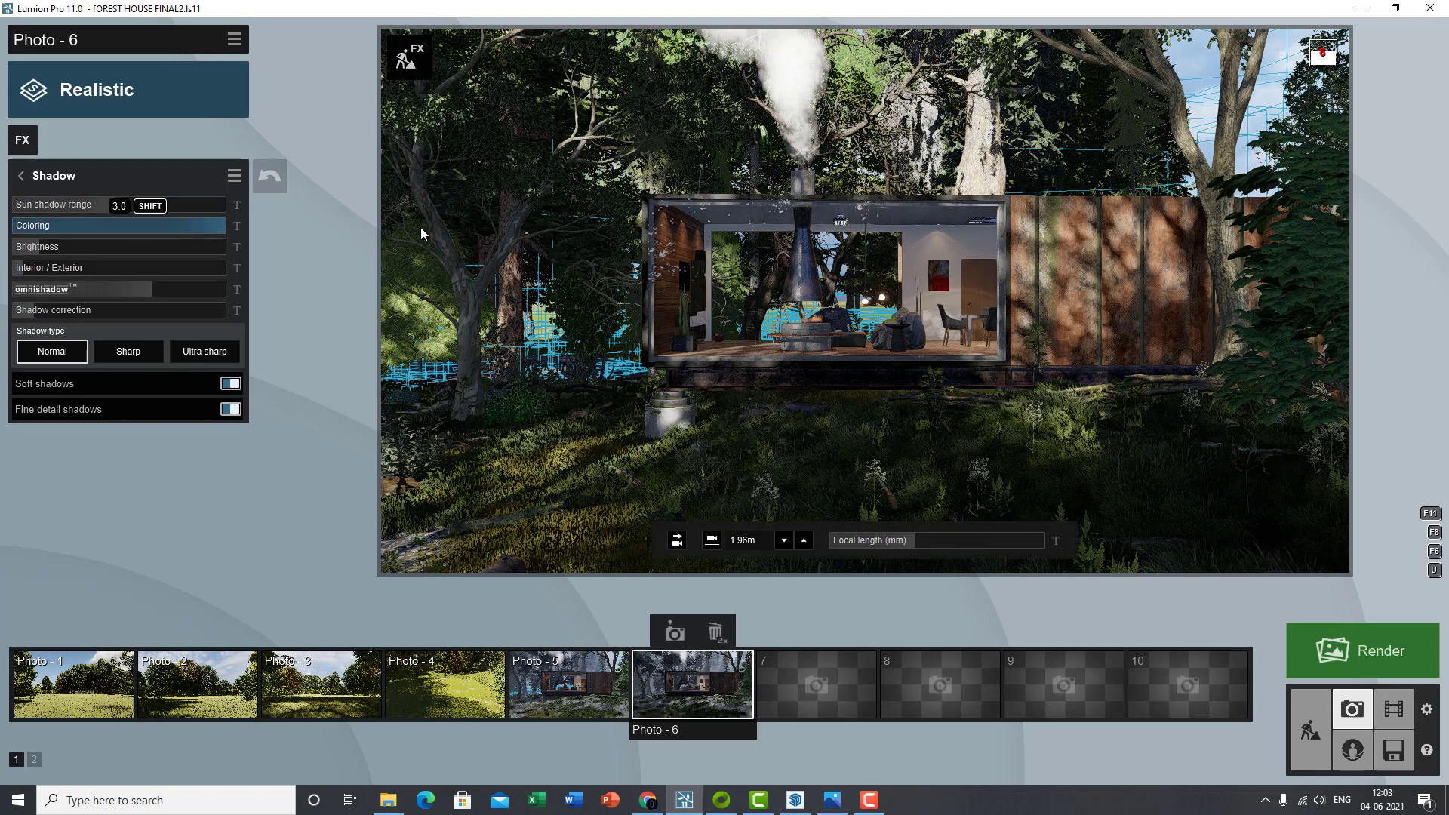
pyautogui.moveTo(140, 228); pyautogui.dragTo(3, 238)
pyautogui.moveTo(198, 237); pyautogui.dragTo(383, 252)
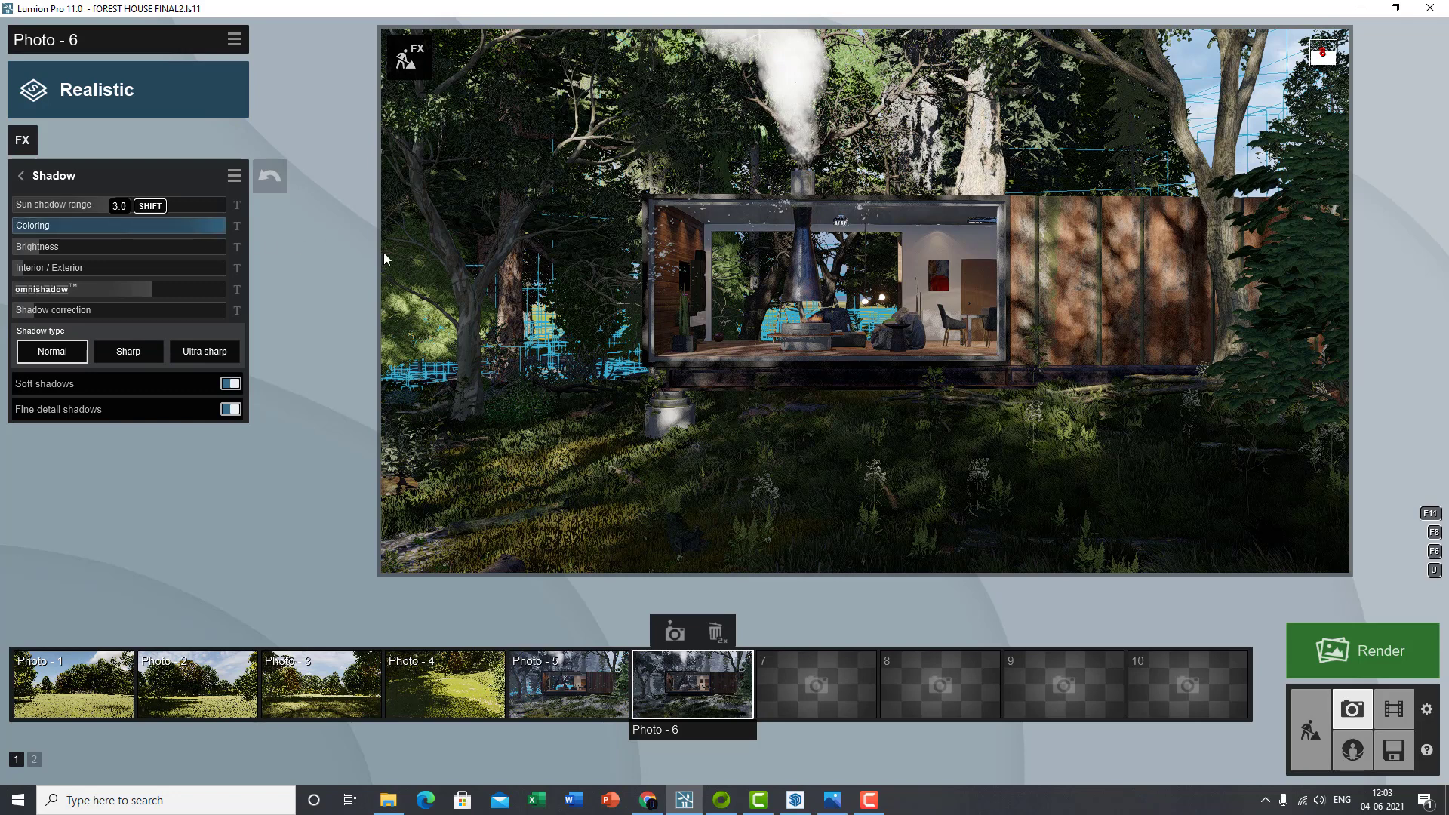
pyautogui.moveTo(133, 255); pyautogui.dragTo(65, 228)
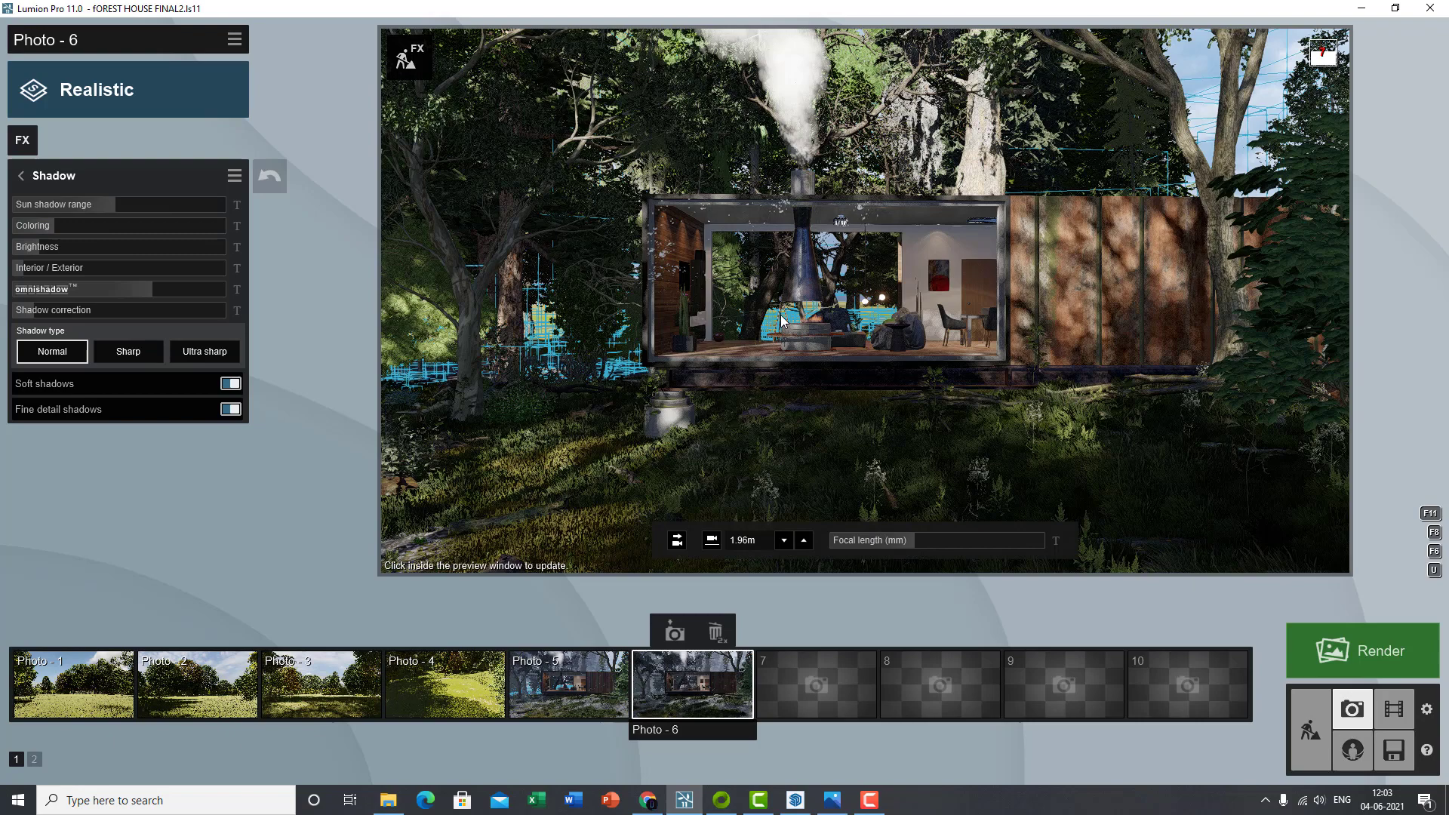
pyautogui.click(844, 288)
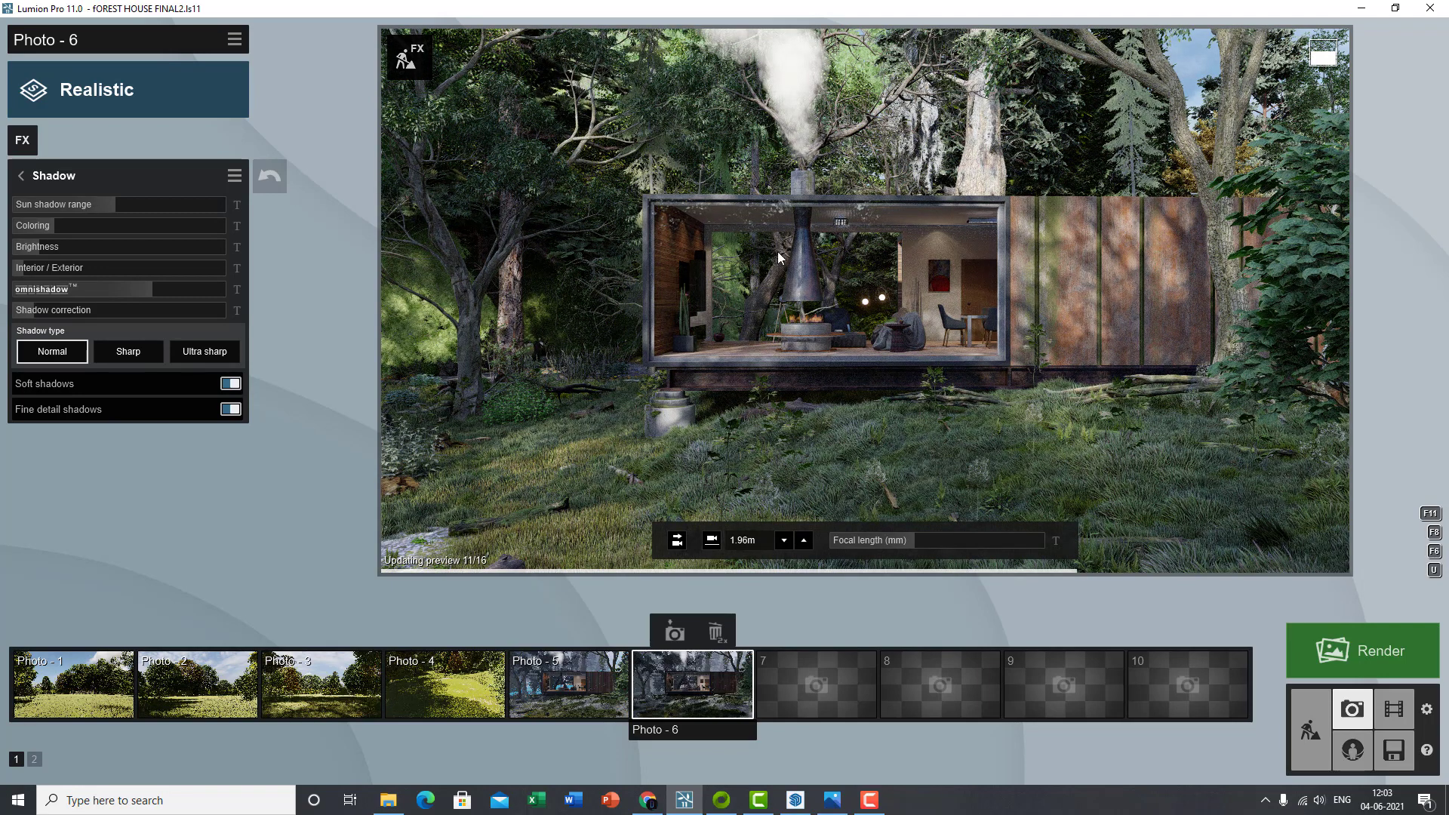
pyautogui.click(21, 177)
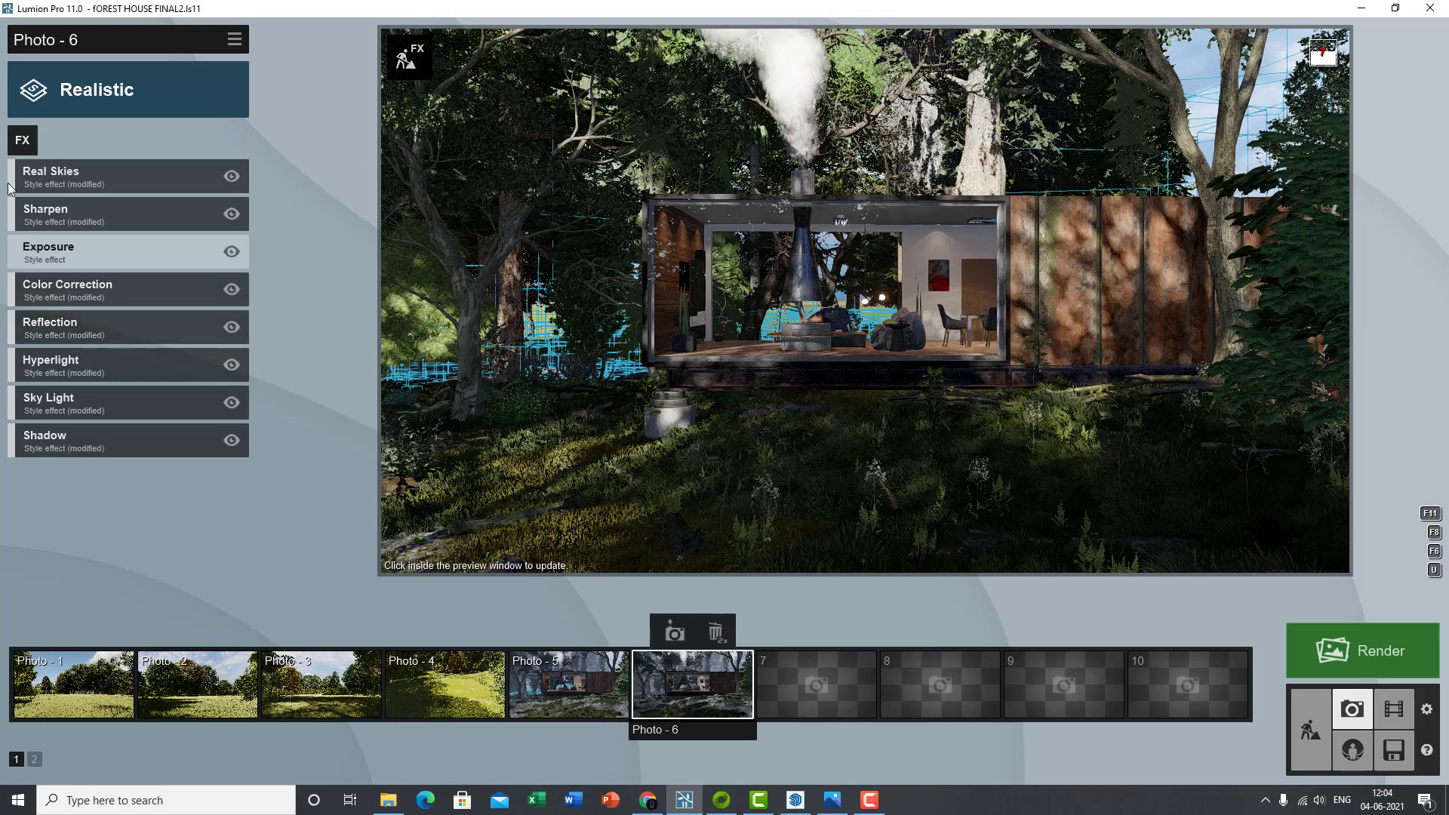
# - From the Camera category of the photo-effect catalogue, add Chromatic Aberrations to Photo 6
pyautogui.click(29, 143)
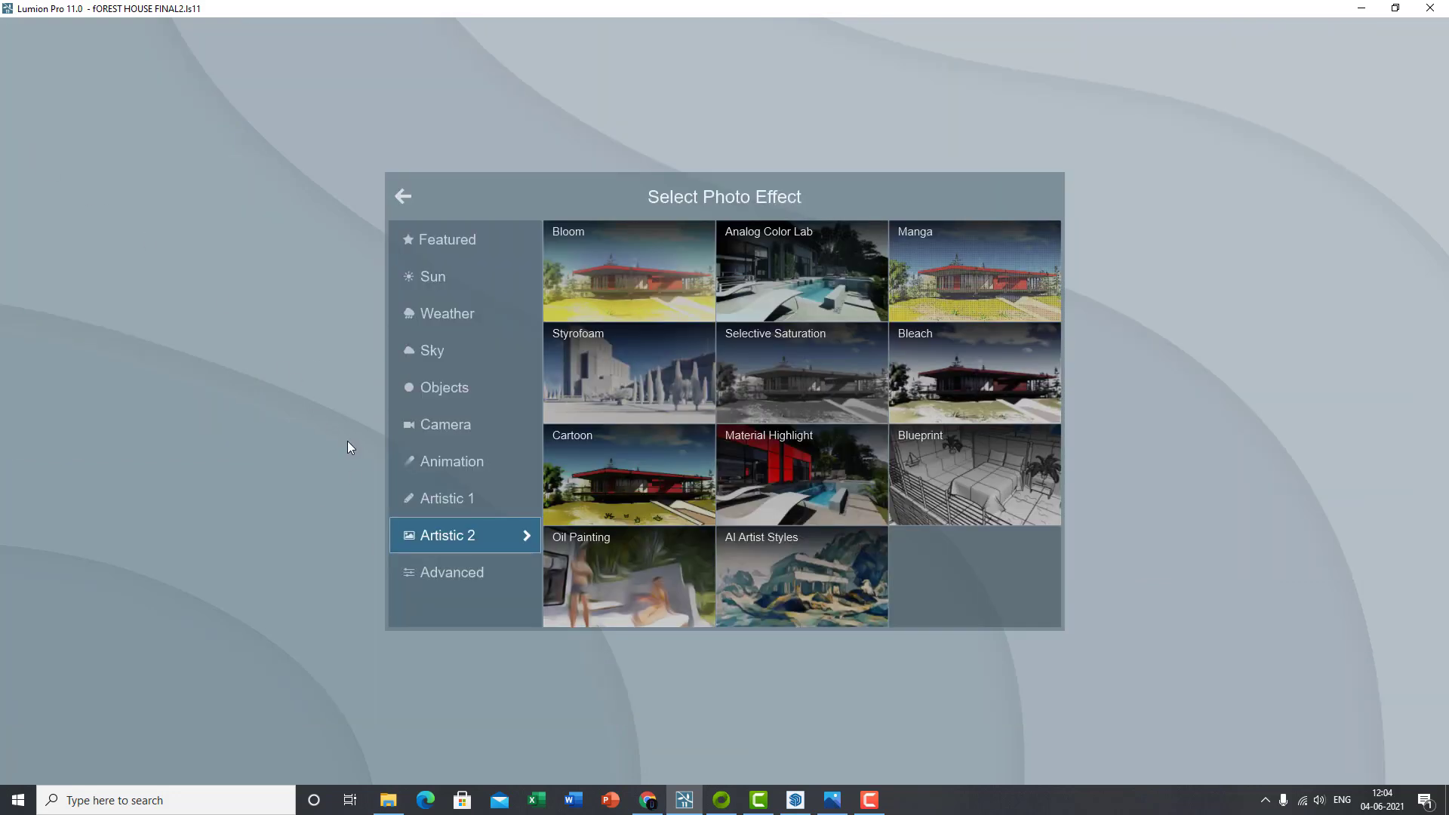
pyautogui.click(460, 424)
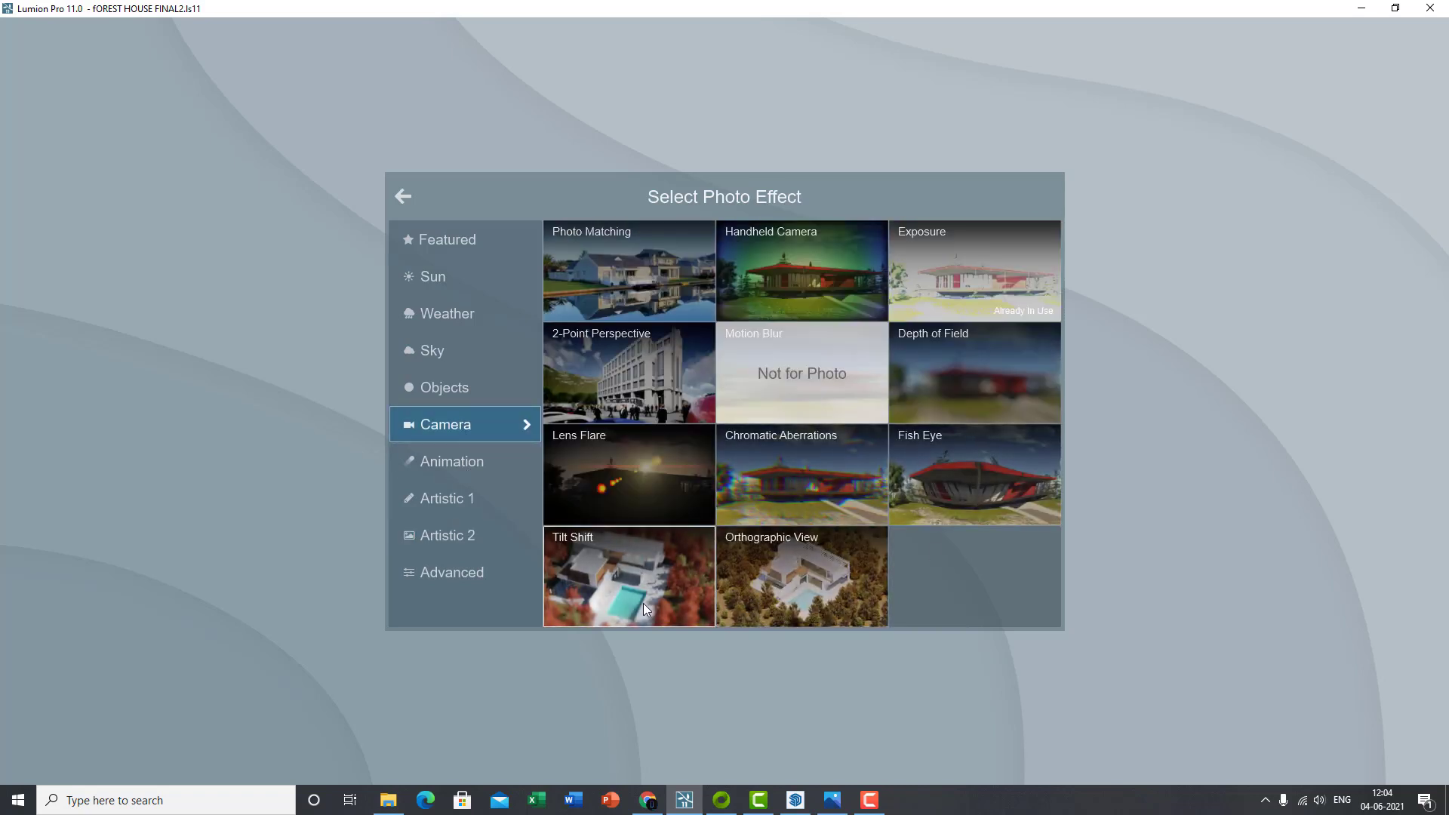
pyautogui.click(816, 478)
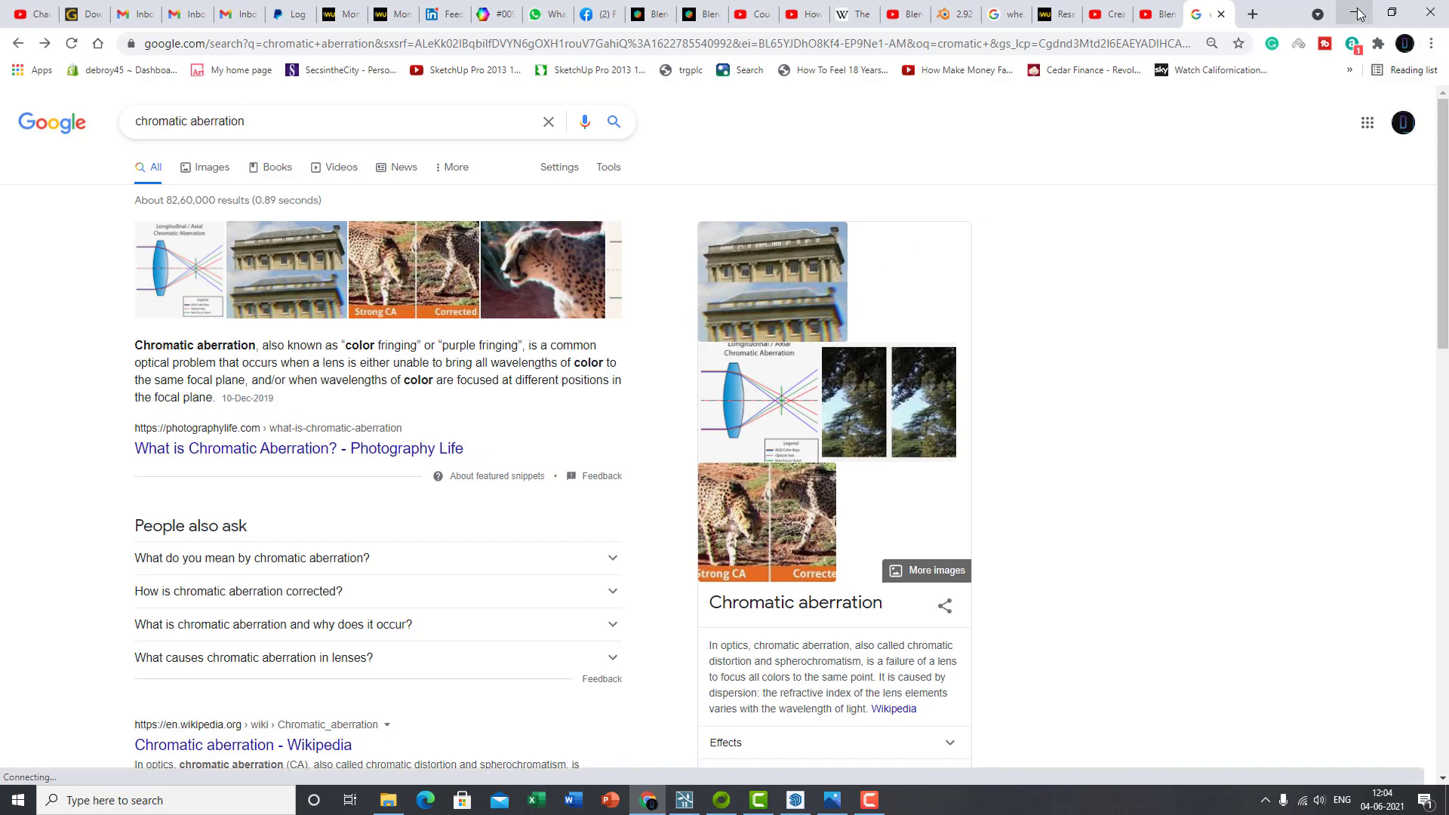
# - Back in Lumion, set Chromatic Aberrations dispersion to 0.1 and affected area to 0.7
pyautogui.click(1354, 12)
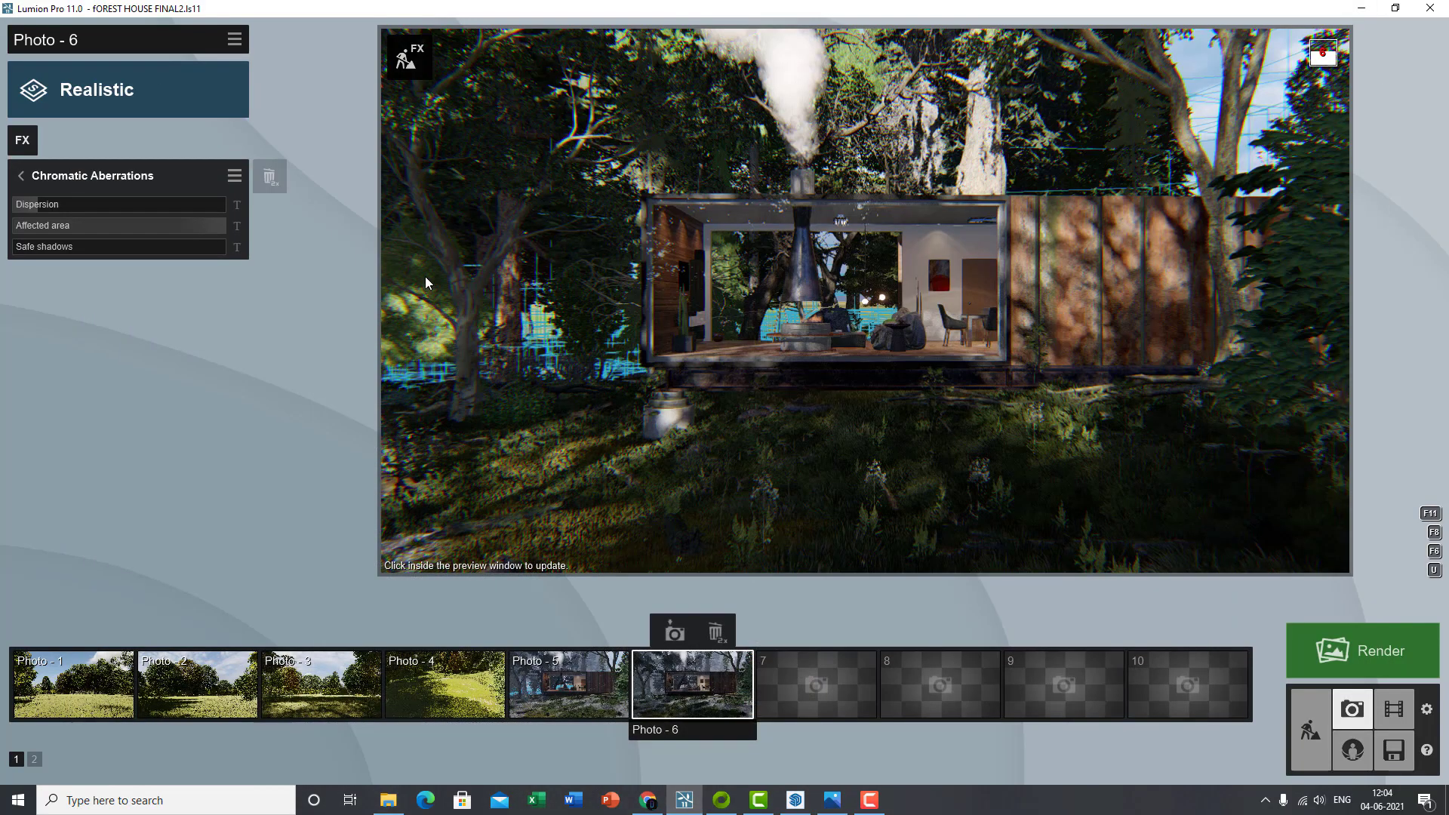
pyautogui.moveTo(29, 203); pyautogui.dragTo(19, 208)
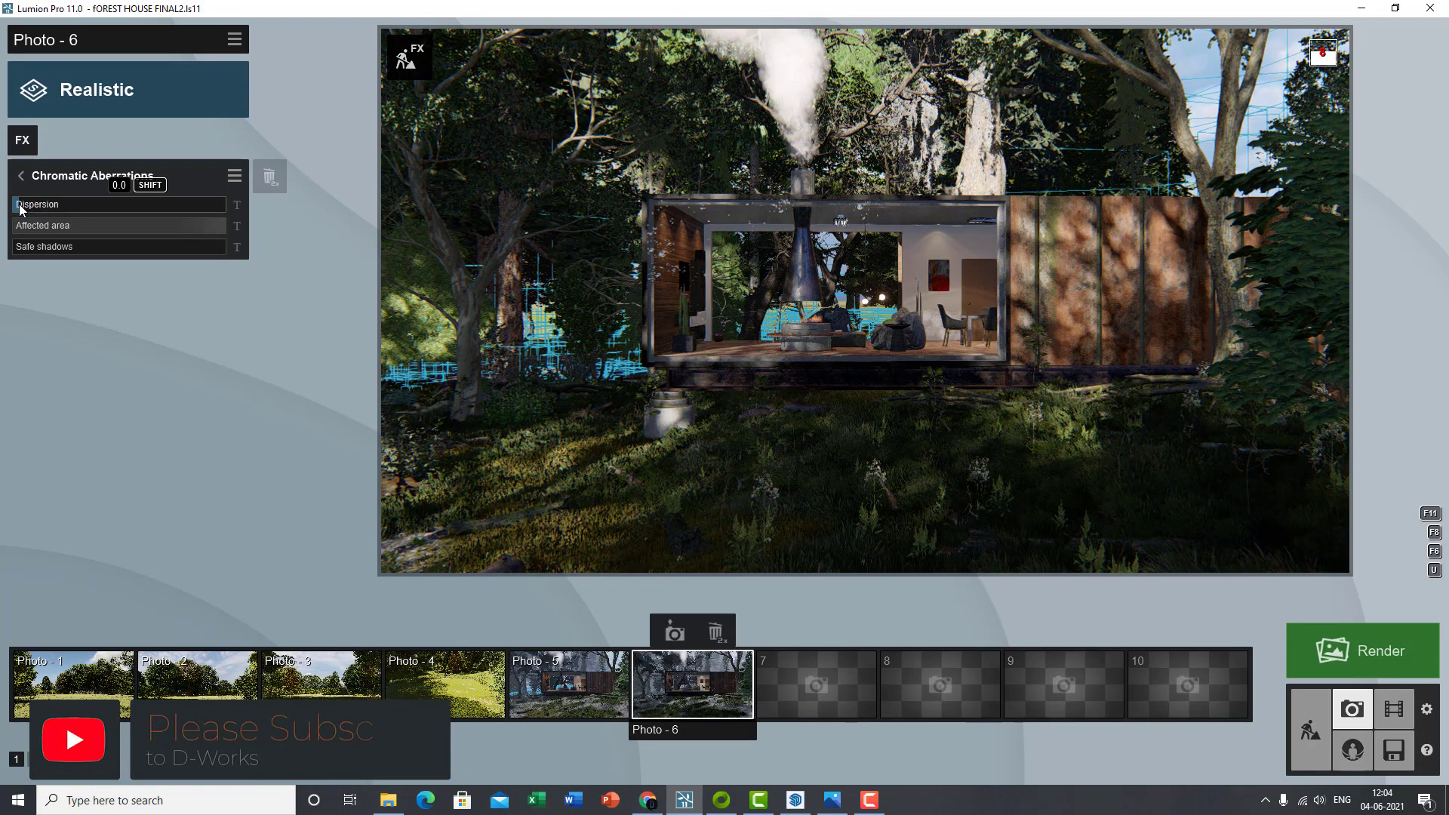
pyautogui.moveTo(23, 205)
pyautogui.mouseDown()
pyautogui.moveTo(59, 237)
pyautogui.moveTo(159, 230)
pyautogui.moveTo(18, 186)
pyautogui.mouseUp()
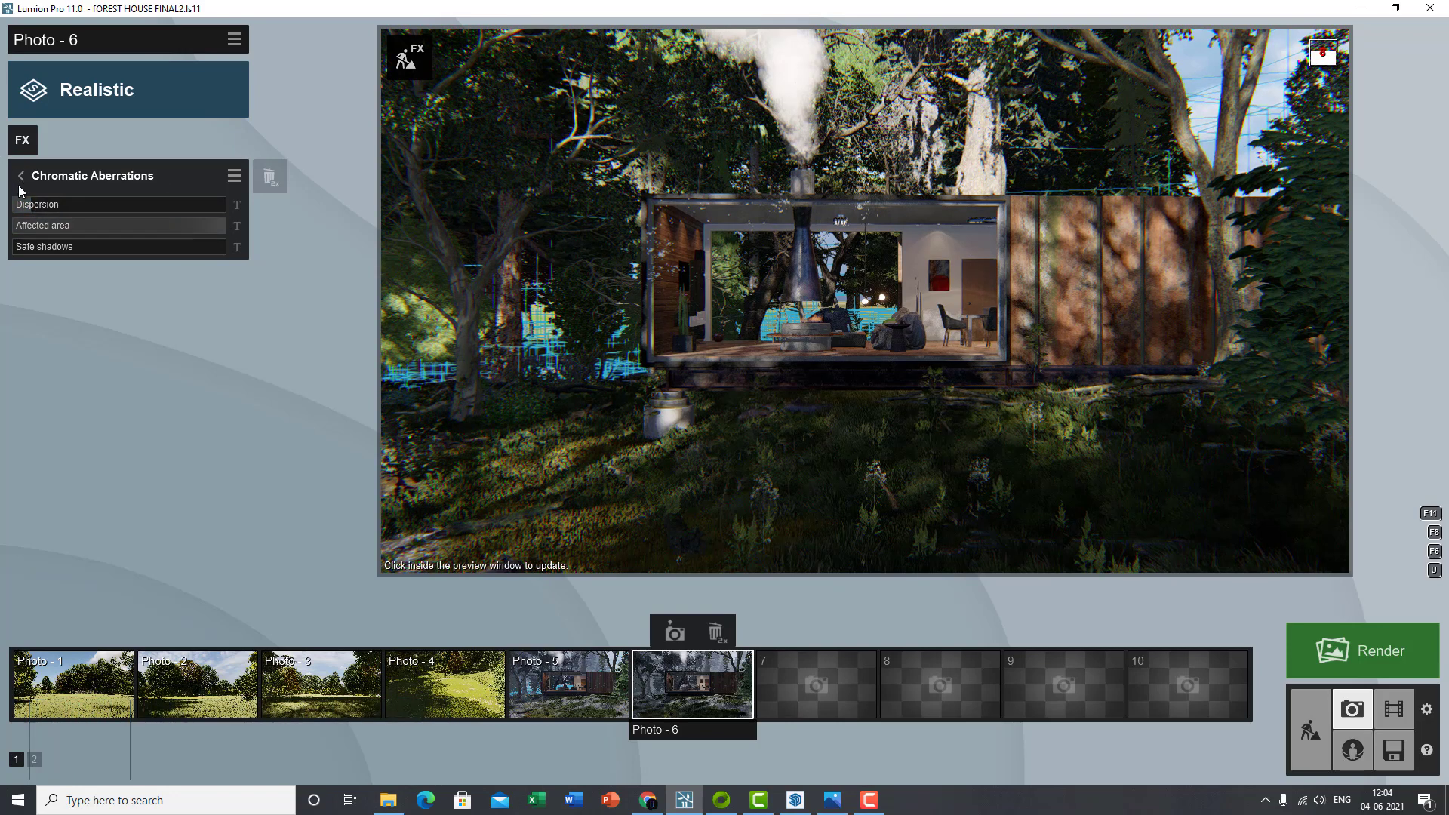
pyautogui.moveTo(217, 231); pyautogui.dragTo(193, 225)
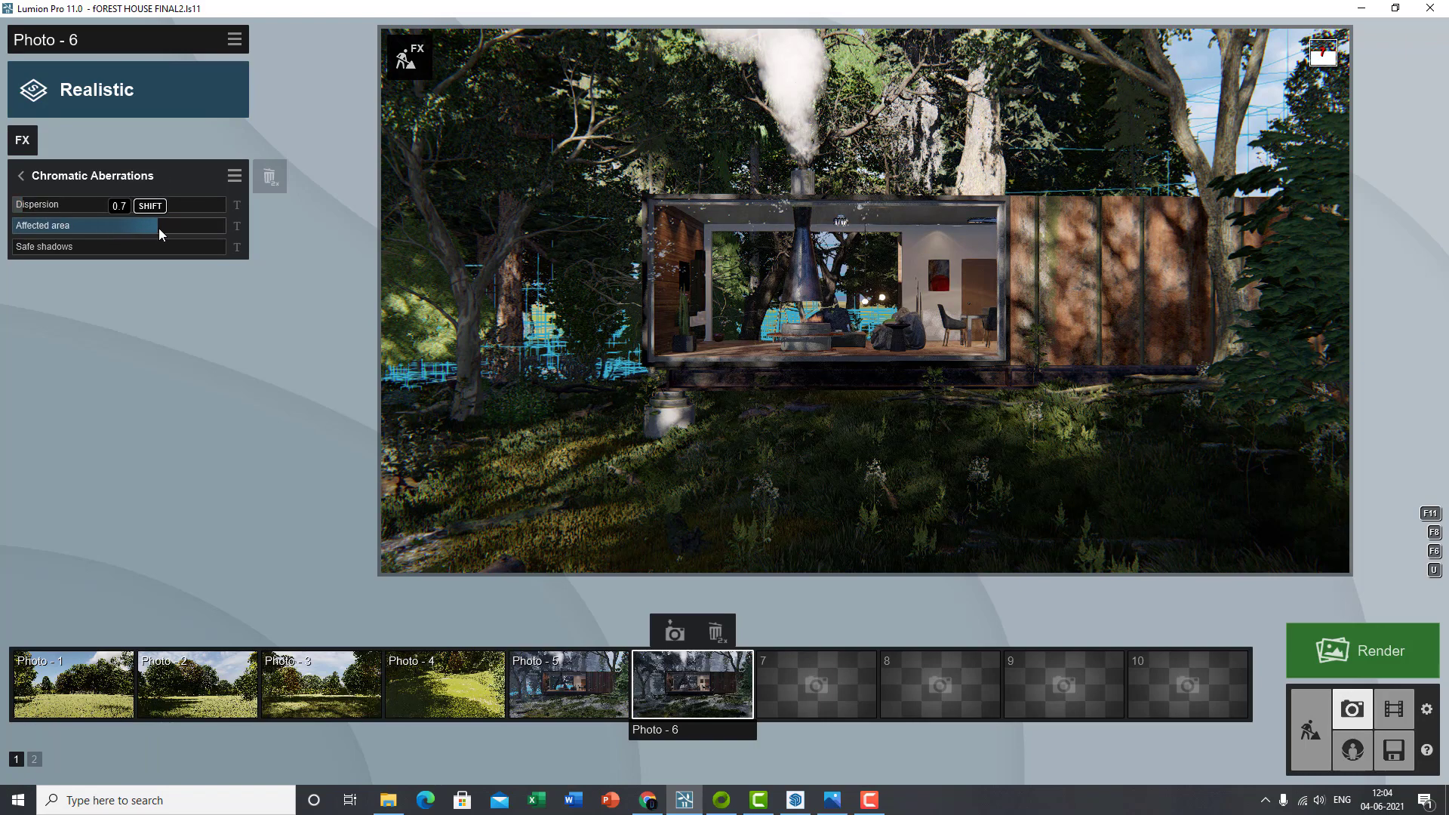
pyautogui.click(24, 178)
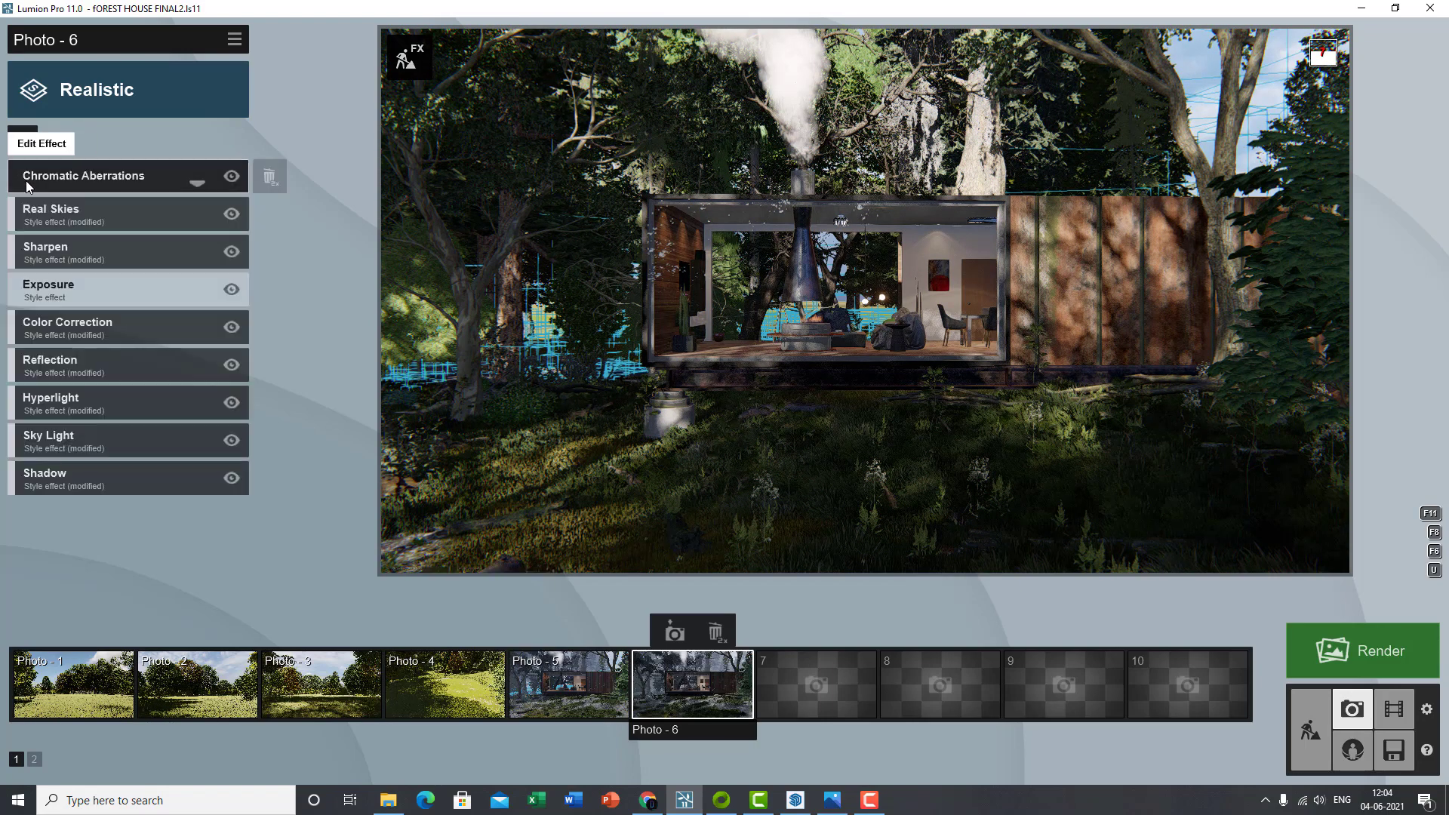
# - Add a Depth of Field effect with its focus point set inside the cabin
pyautogui.click(33, 146)
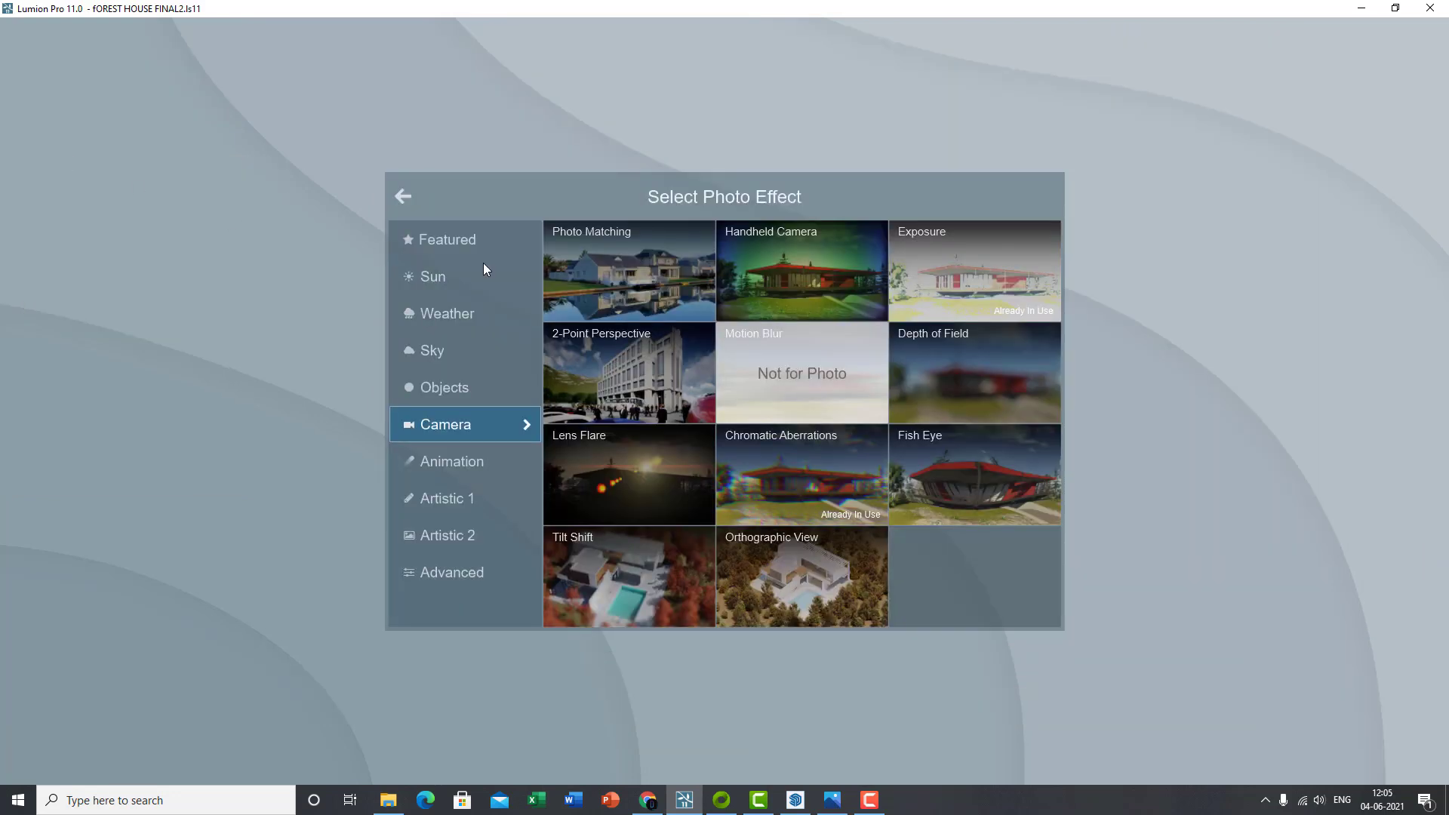
pyautogui.click(969, 375)
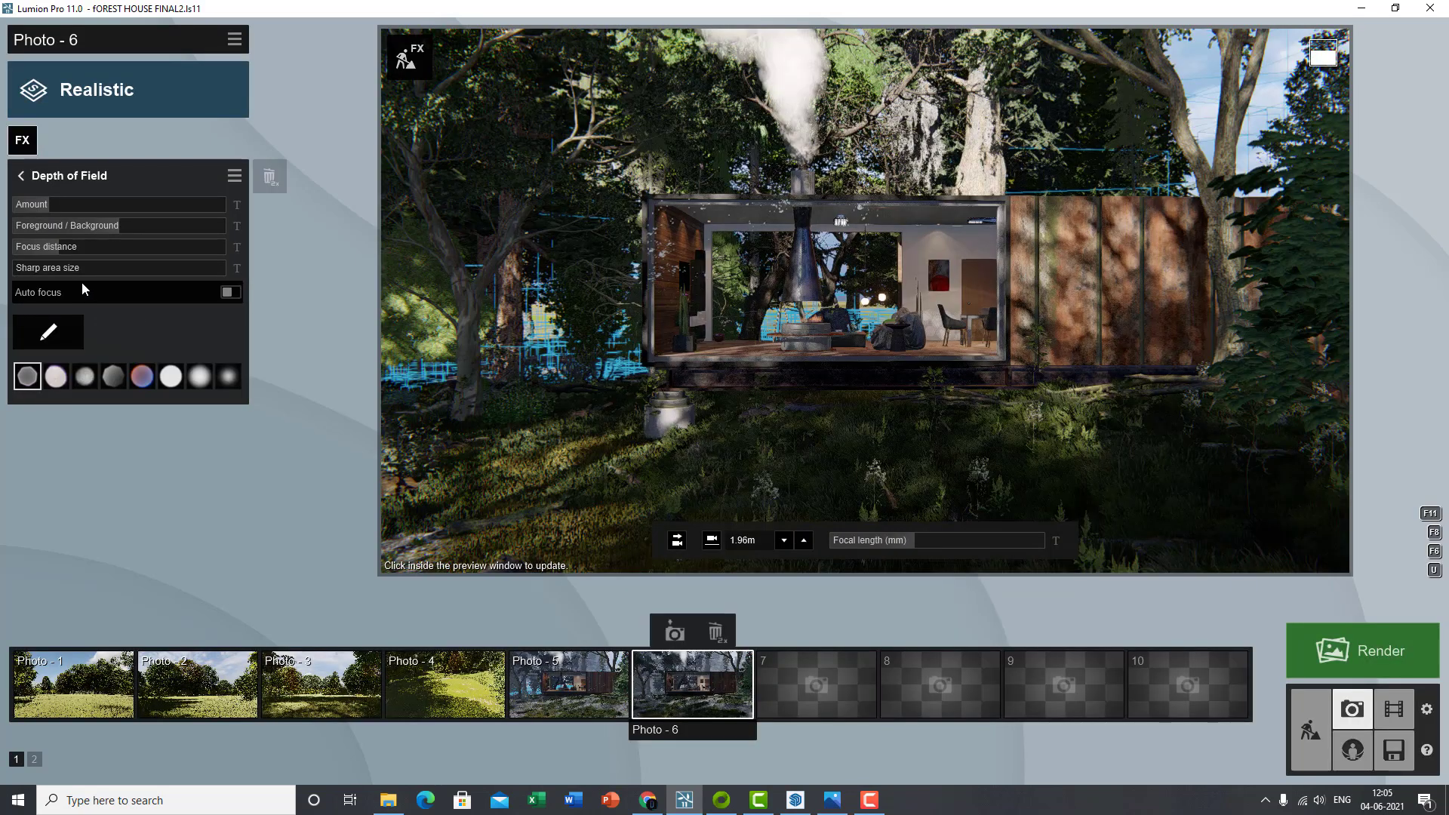
pyautogui.click(58, 339)
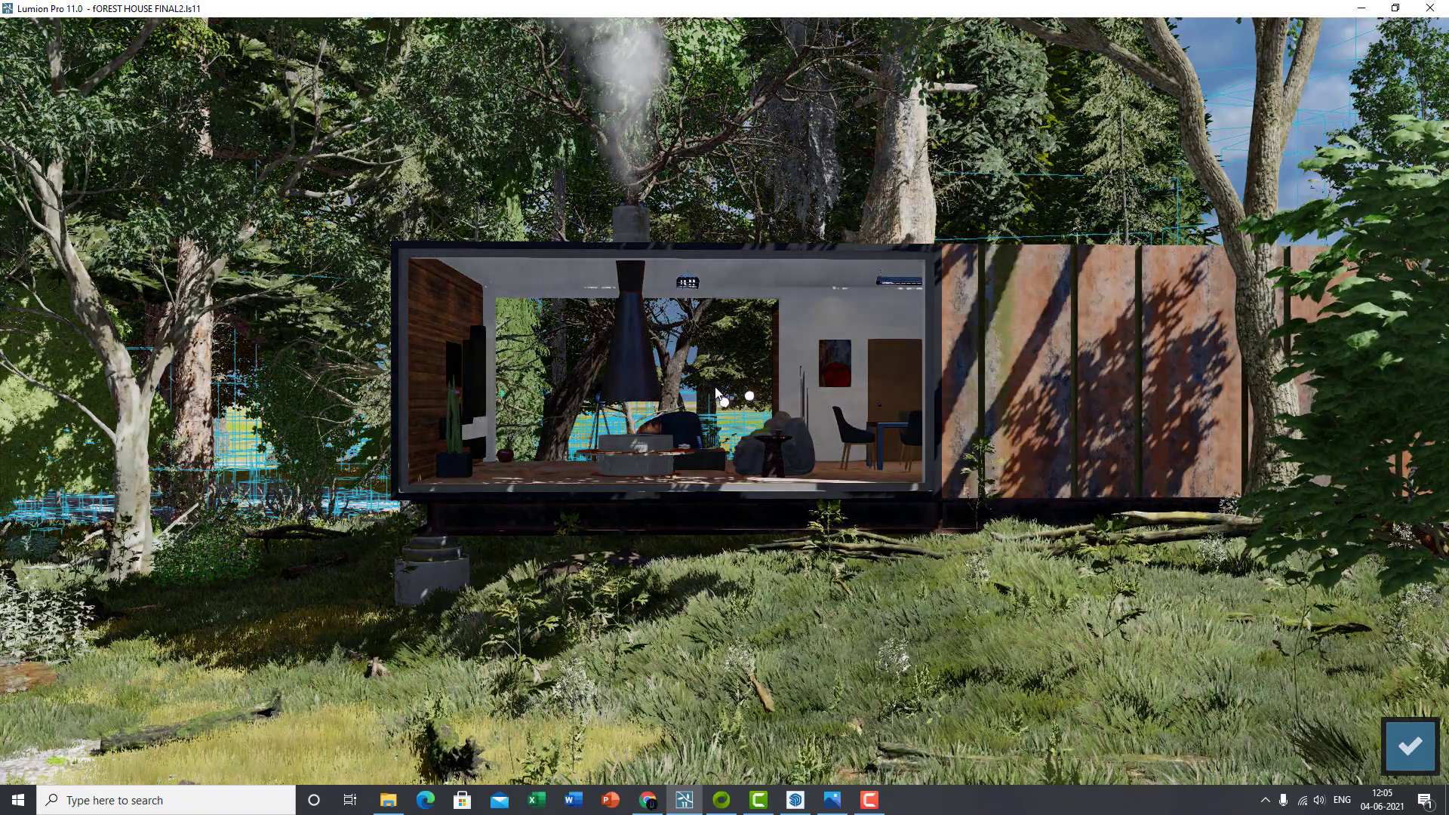
pyautogui.click(805, 387)
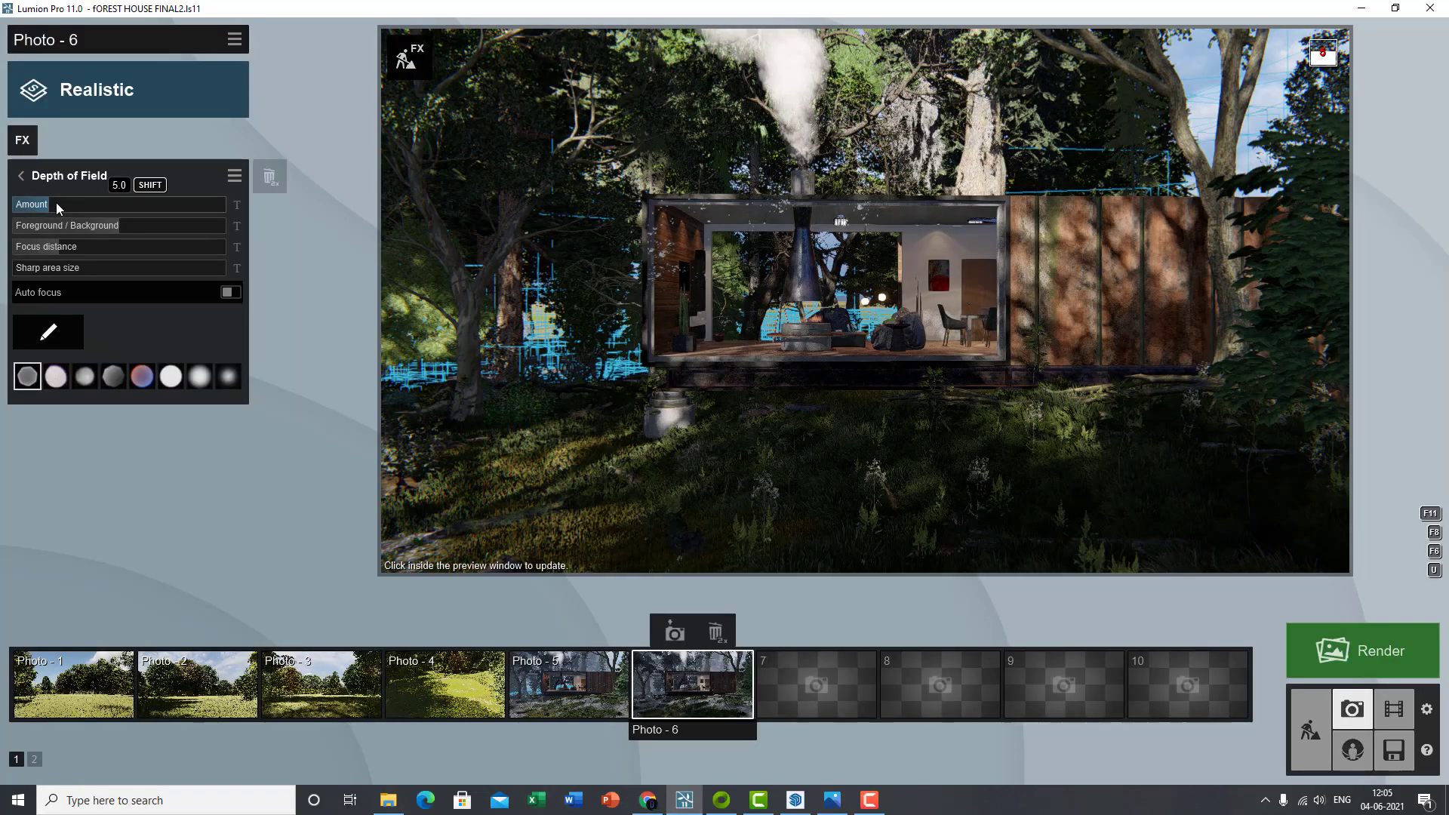
# - Adjust the Depth of Field blur Amount, settling at 0.8 after previewing a stronger blur
pyautogui.moveTo(55, 203); pyautogui.dragTo(164, 229)
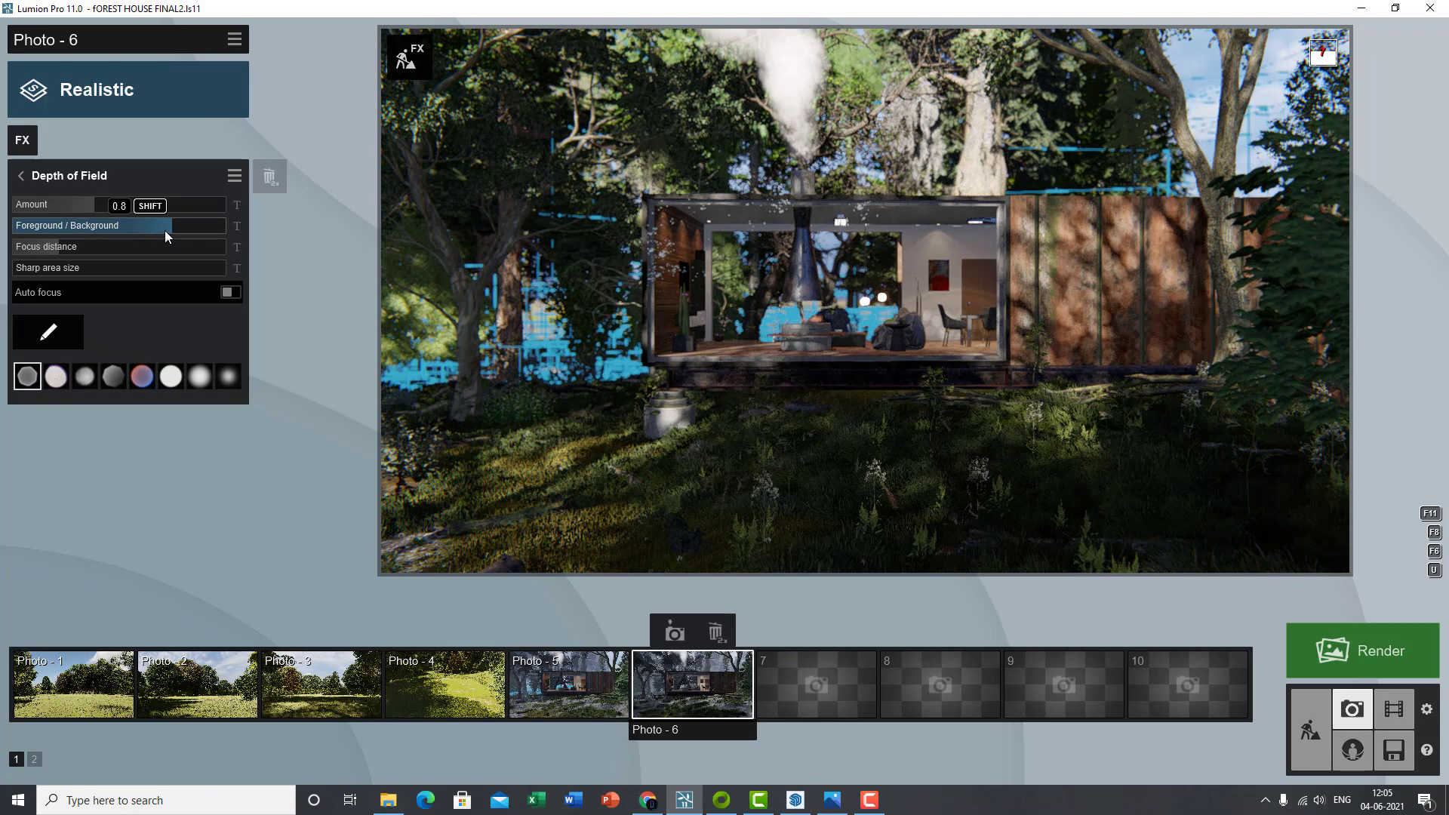
pyautogui.click(977, 340)
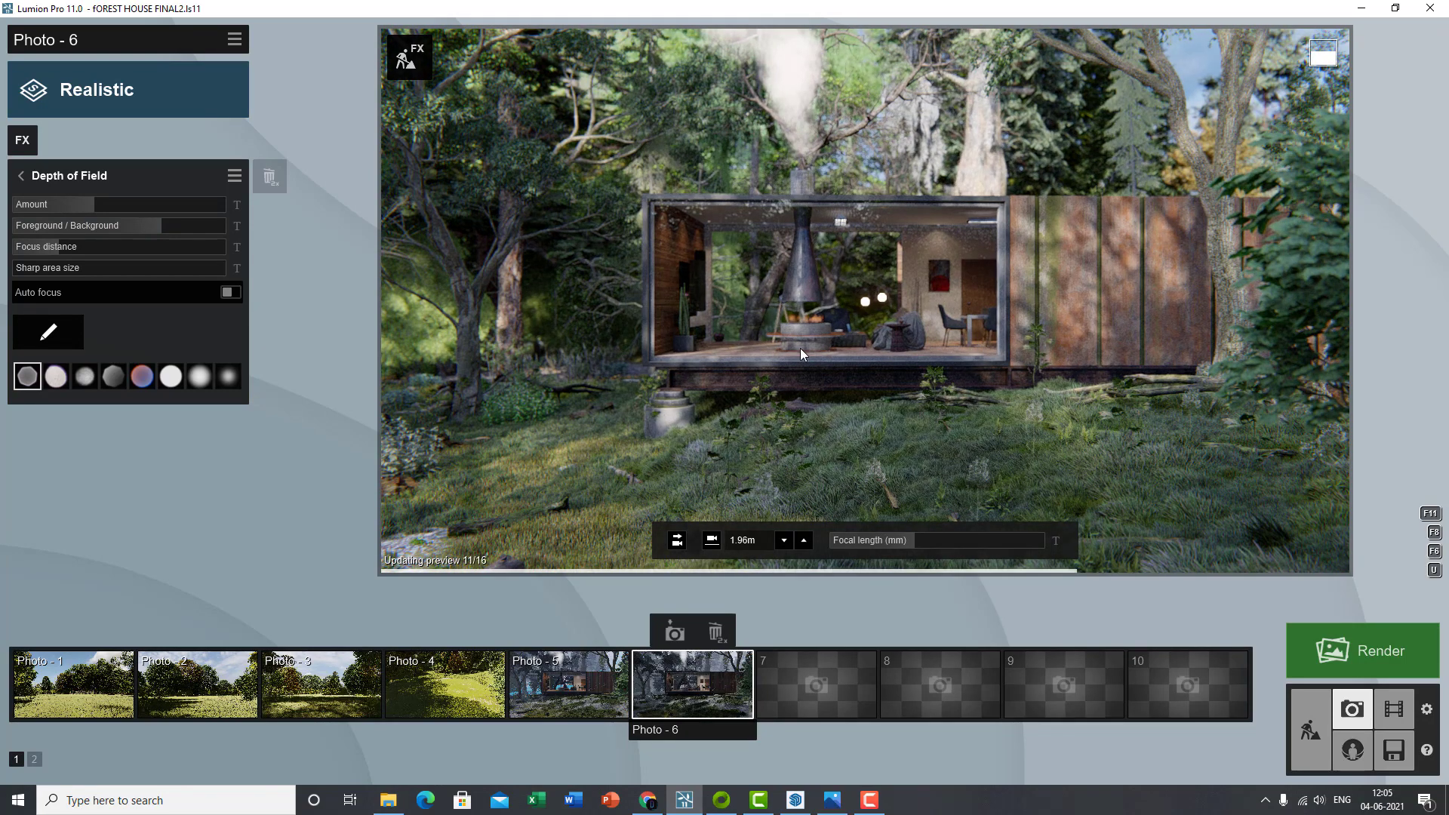
pyautogui.click(76, 202)
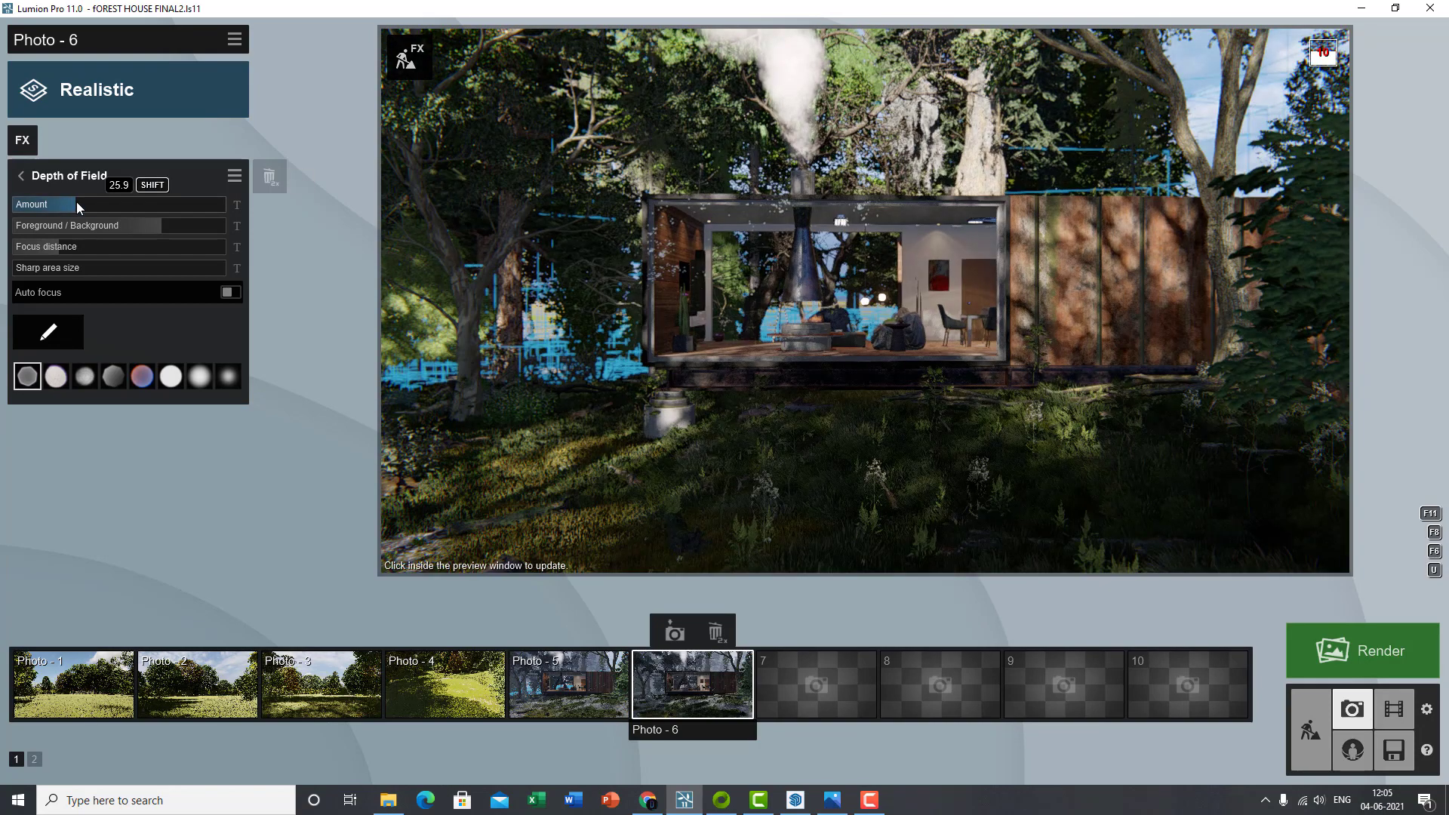
pyautogui.click(57, 177)
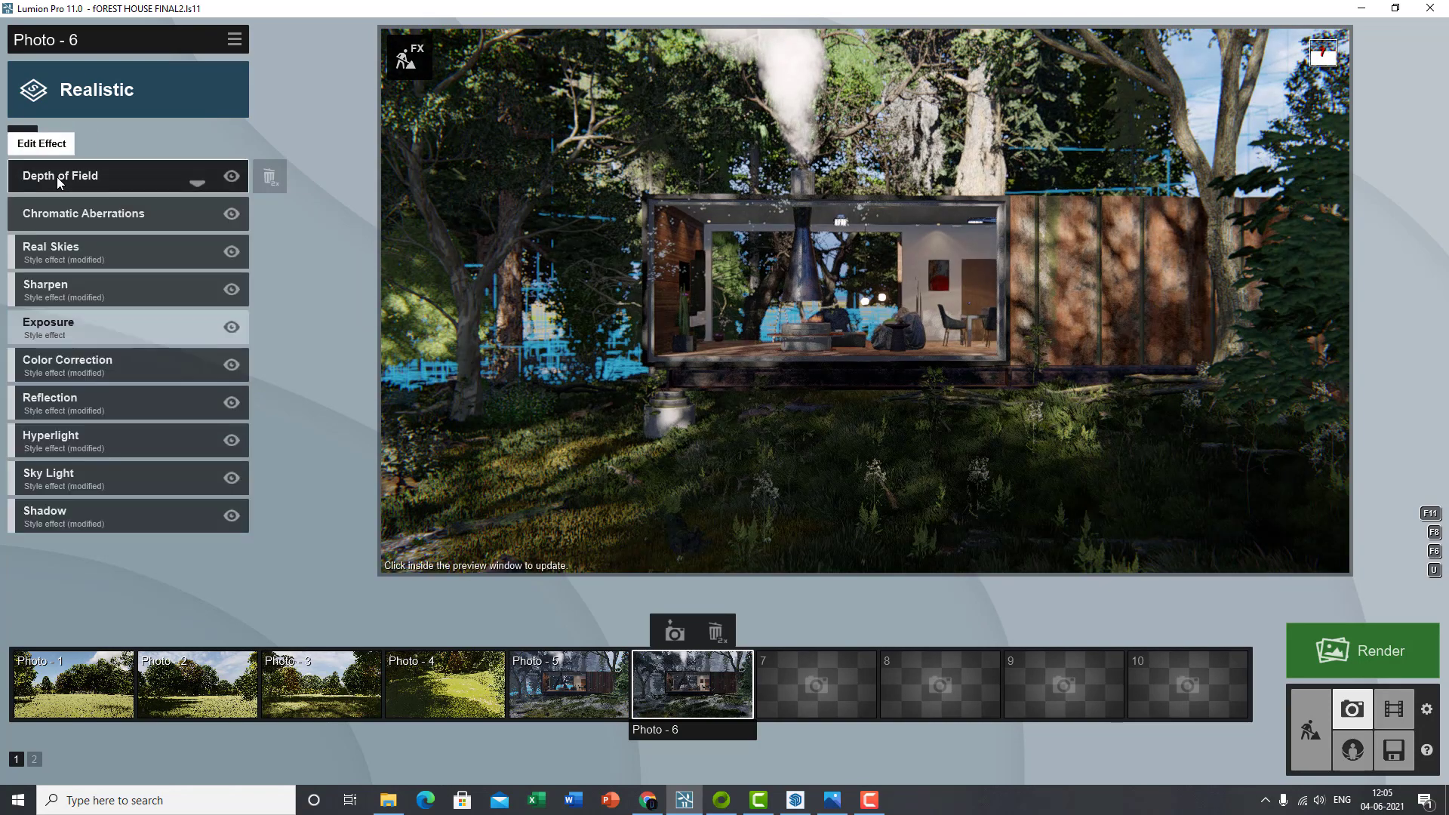
# - Add the 2-Point Perspective effect to Photo 6 and return to the effects catalogue
pyautogui.click(30, 134)
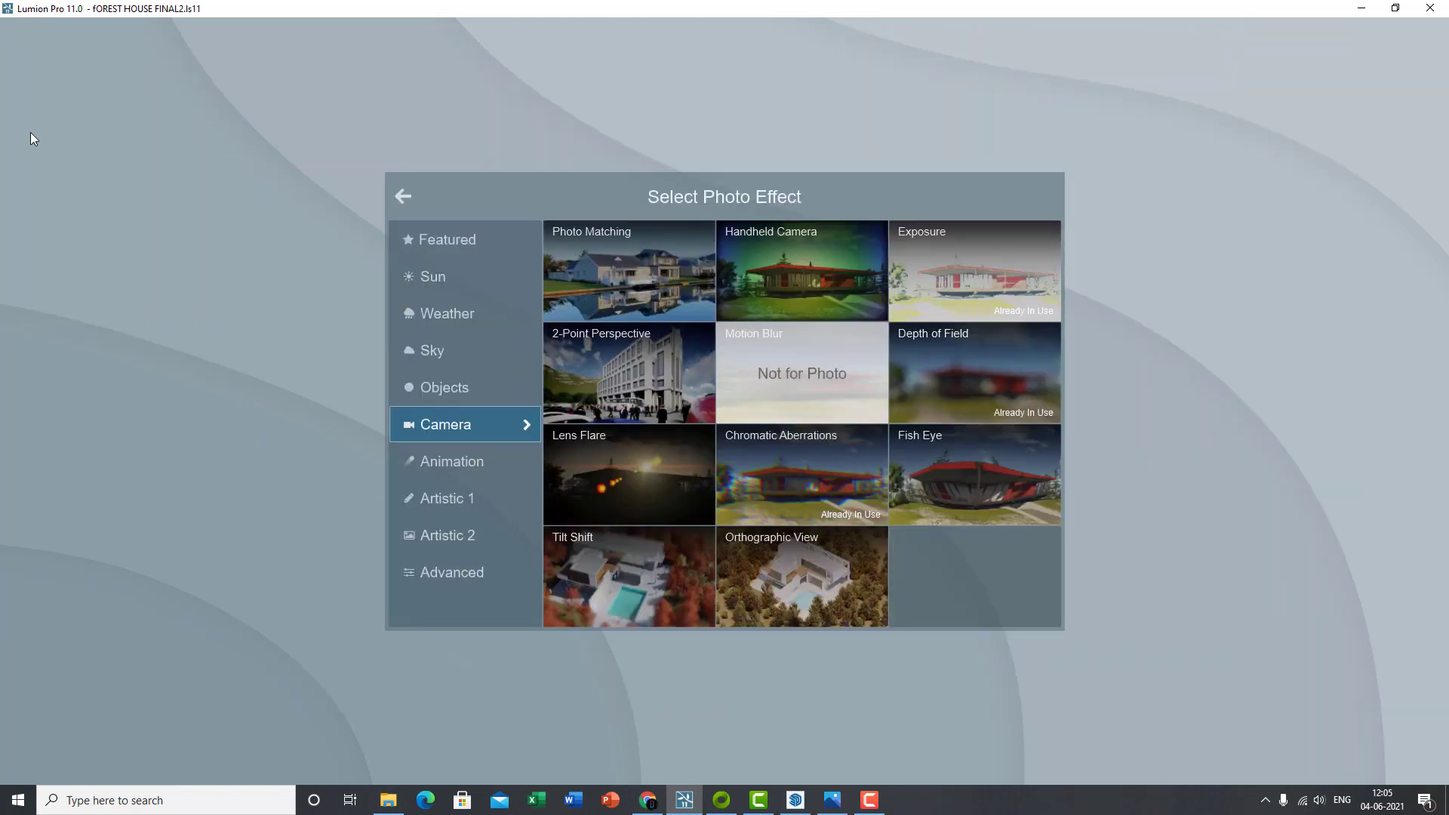
pyautogui.click(645, 366)
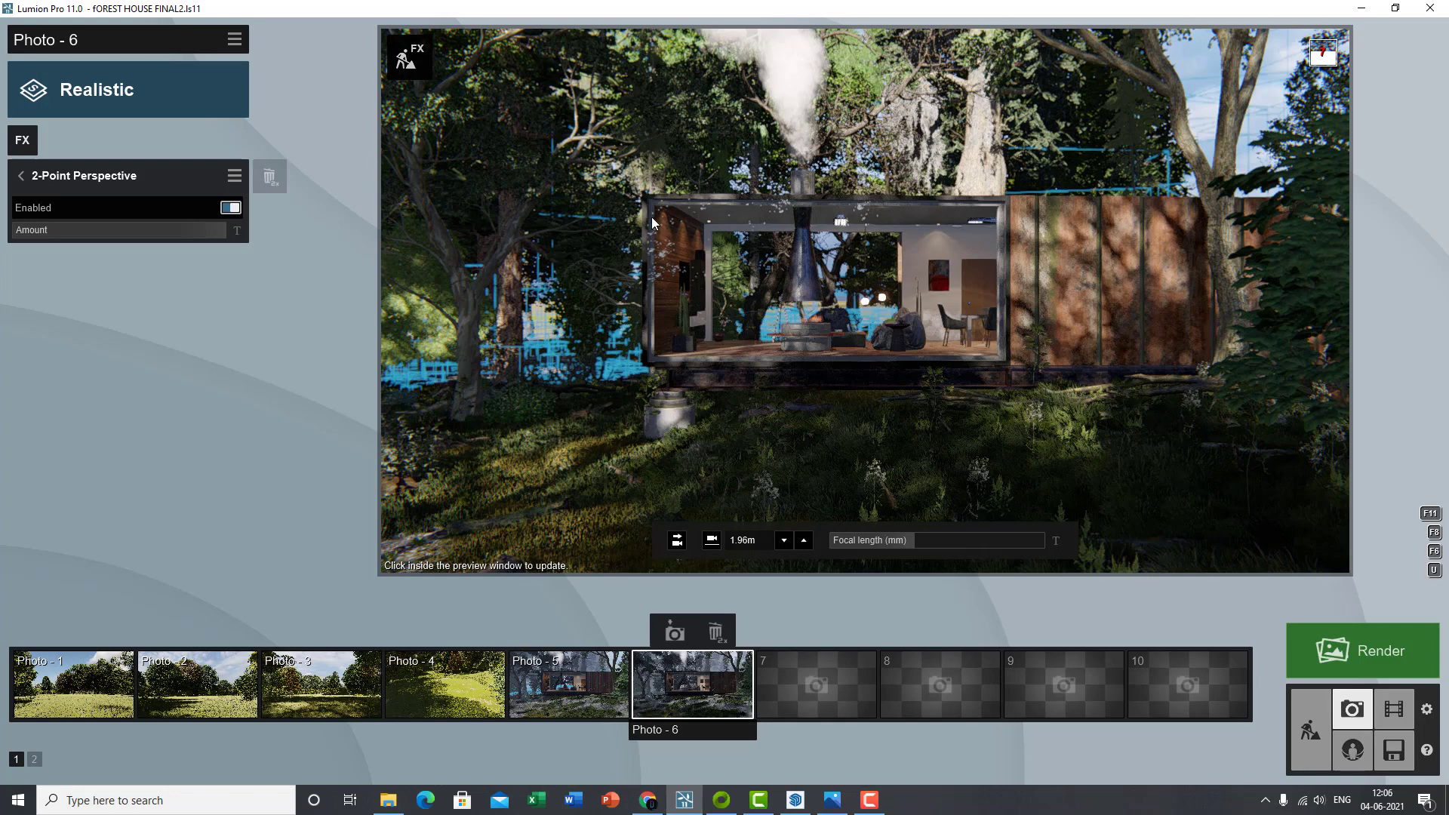
pyautogui.click(34, 149)
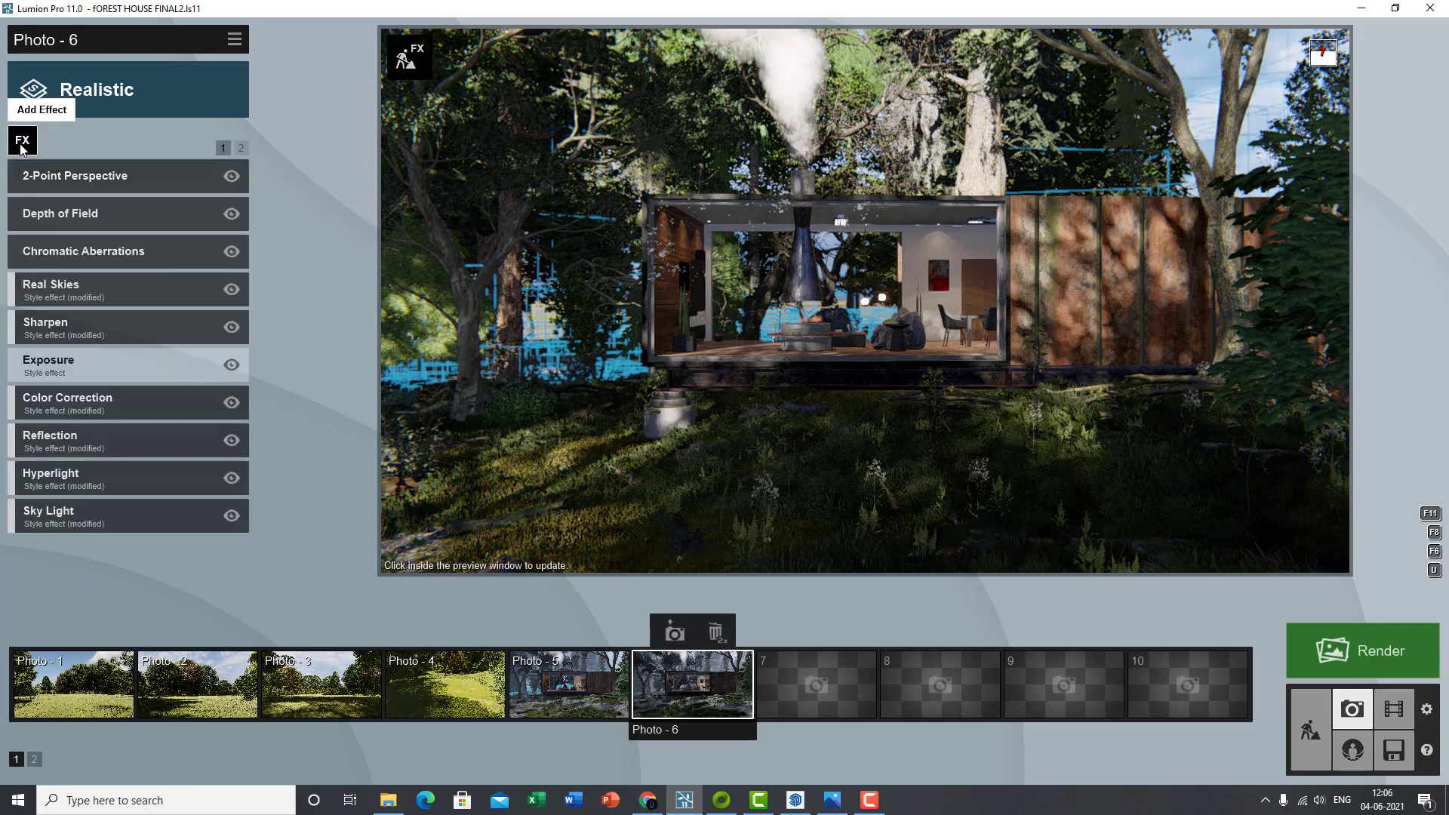
pyautogui.click(33, 149)
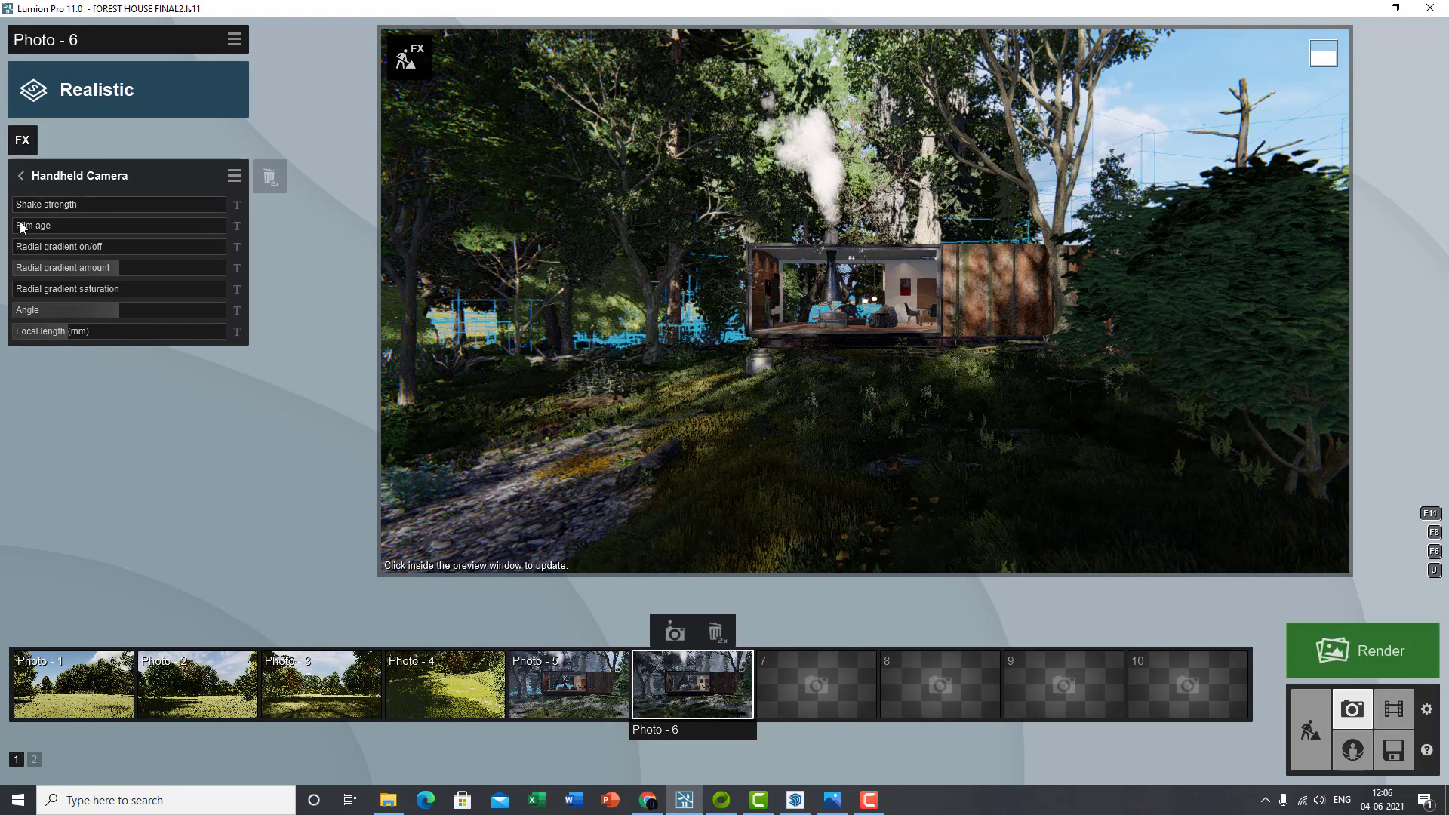
# - Change the Handheld Camera focal length and set its Film age back to 0
pyautogui.moveTo(22, 227); pyautogui.dragTo(76, 219)
pyautogui.moveTo(55, 332); pyautogui.dragTo(93, 314)
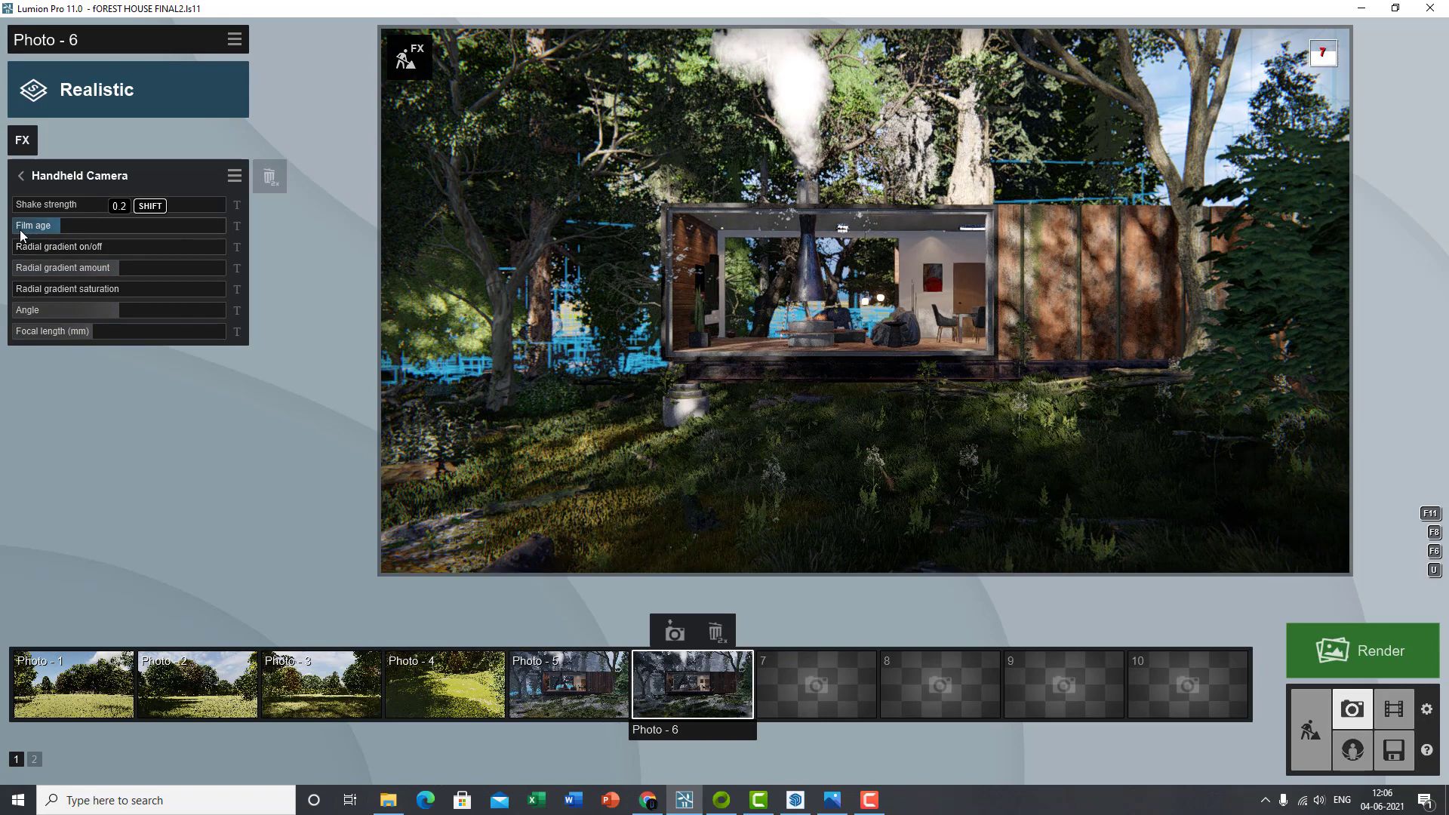
pyautogui.moveTo(20, 231); pyautogui.dragTo(30, 235)
pyautogui.click(48, 175)
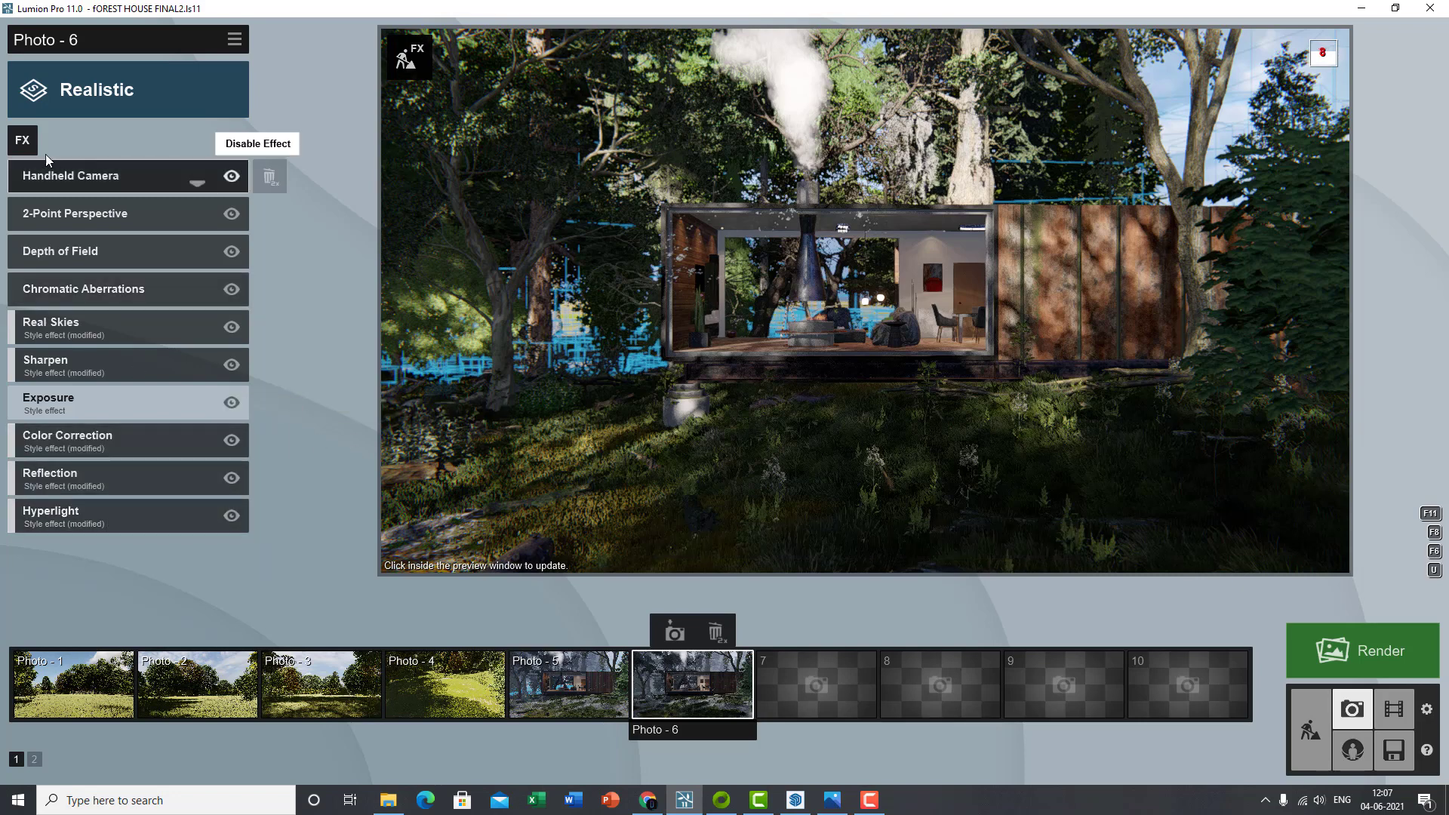
# - Add an Analog Color Lab effect from the Artistic 2 category
pyautogui.click(23, 139)
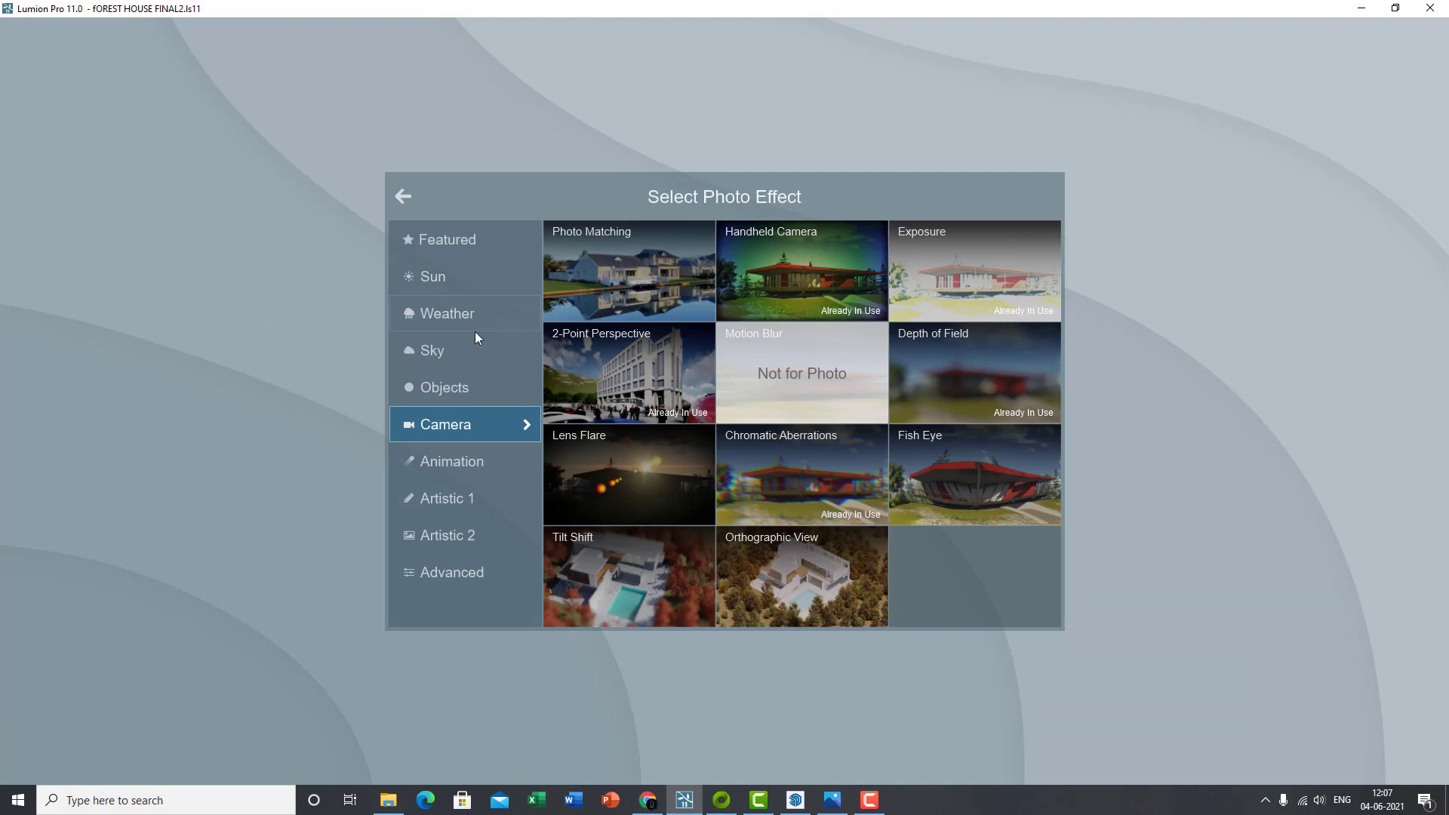
pyautogui.click(469, 498)
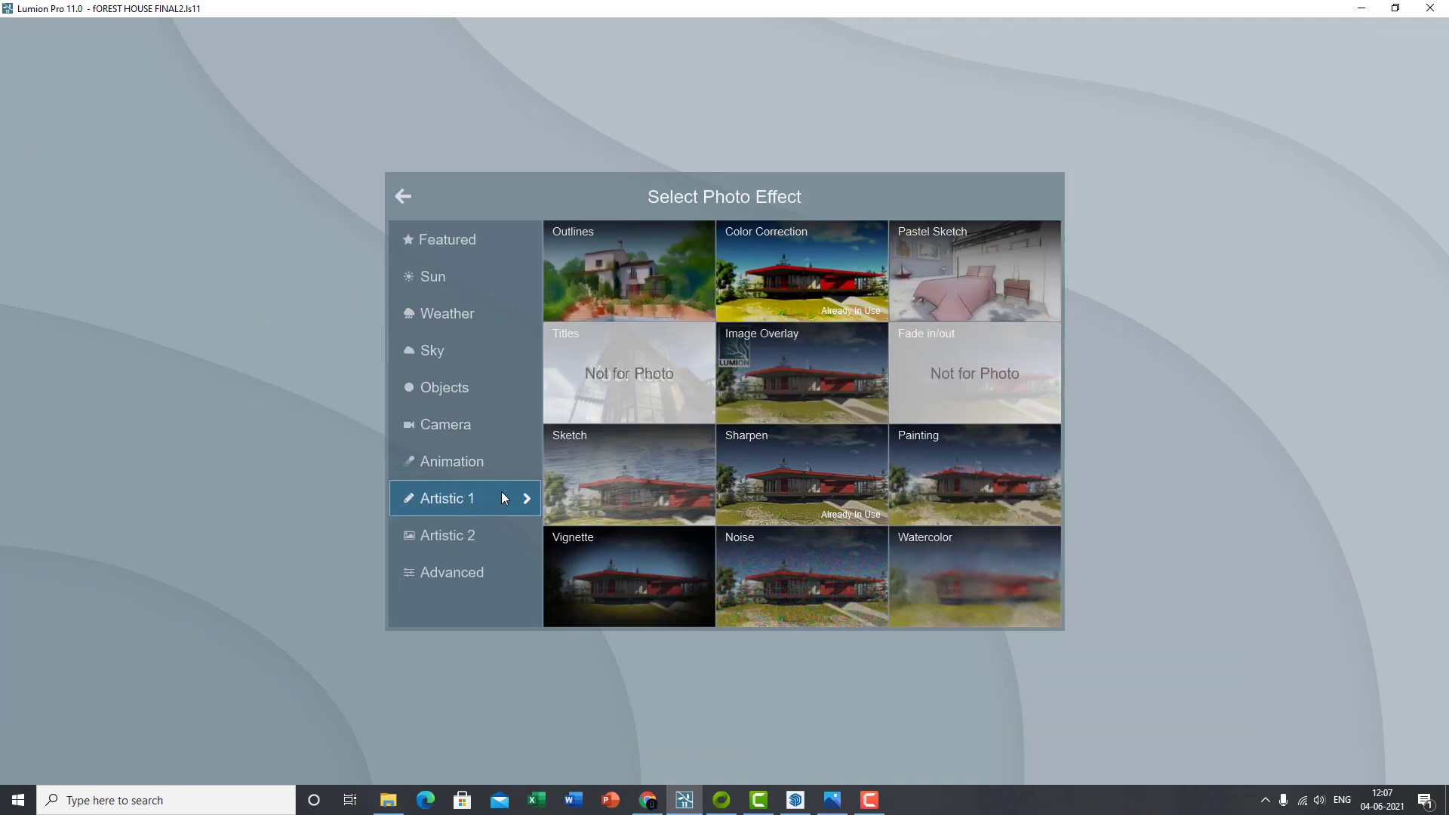
pyautogui.click(455, 537)
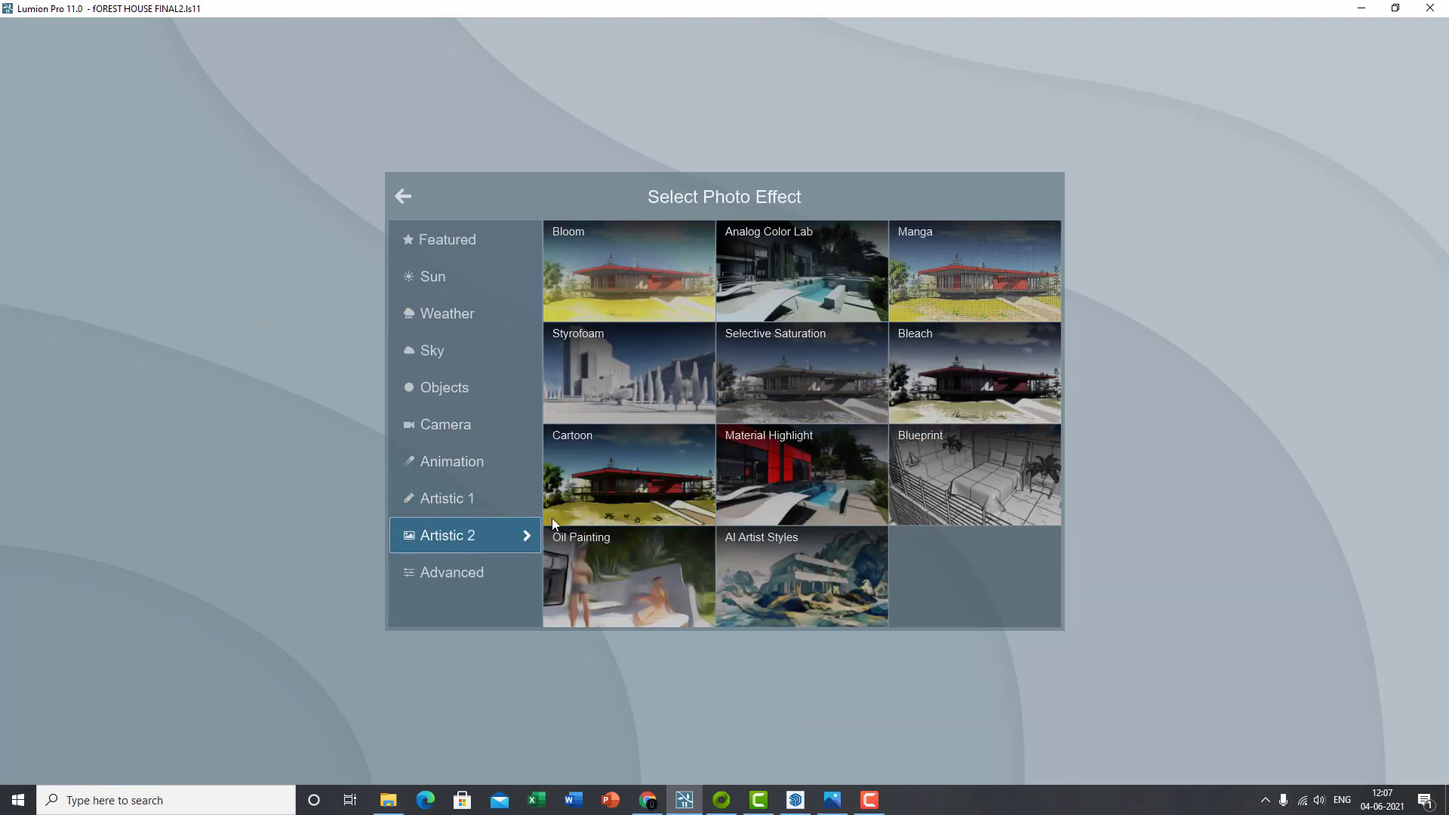
pyautogui.click(785, 267)
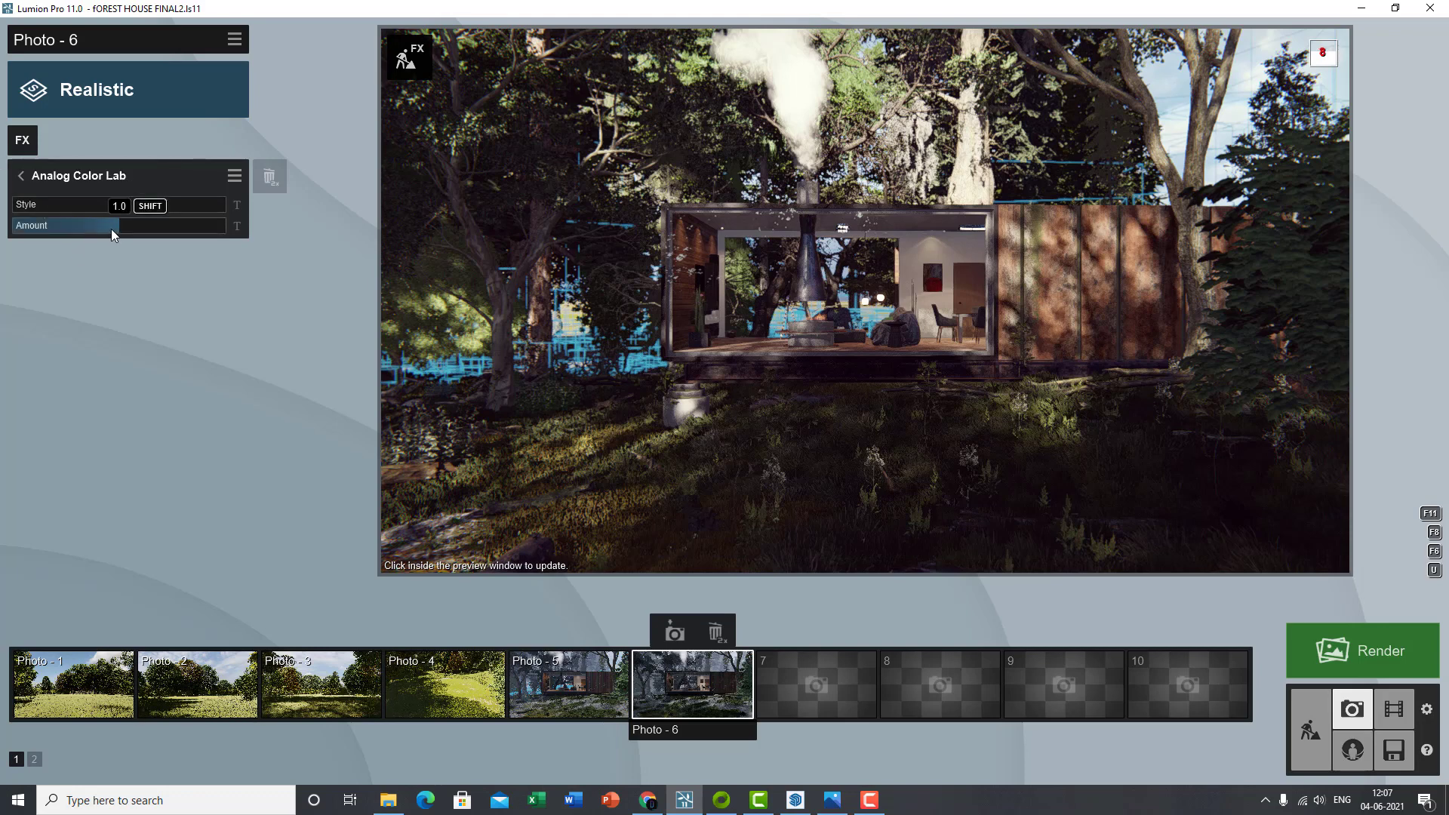
# - Lower the Analog Color Lab Style and bring its Amount down to 0.5, refreshing the preview
pyautogui.moveTo(111, 229); pyautogui.dragTo(98, 225)
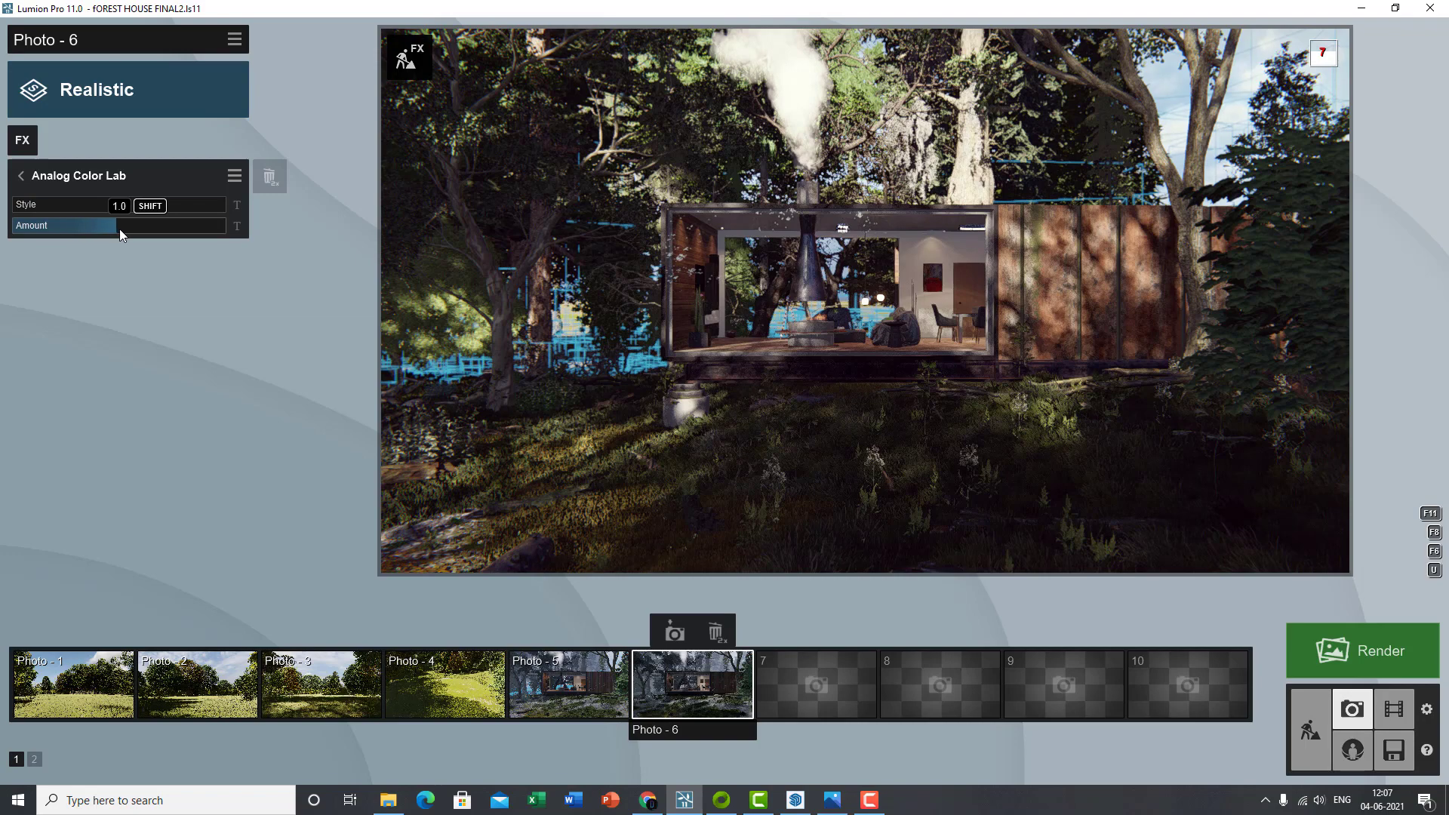
pyautogui.moveTo(113, 204)
pyautogui.mouseDown()
pyautogui.moveTo(30, 203)
pyautogui.moveTo(107, 211)
pyautogui.mouseUp()
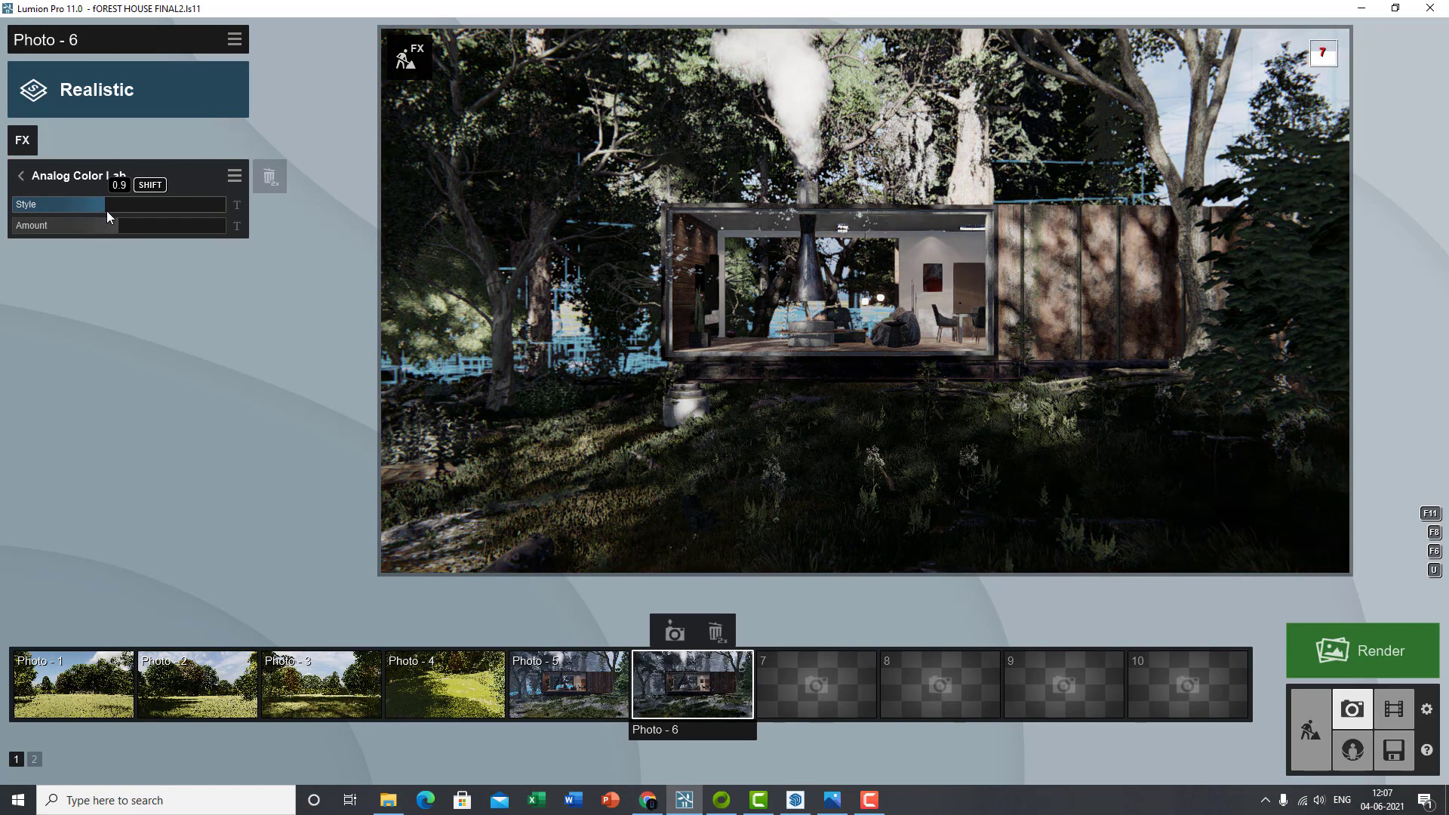
pyautogui.click(1002, 314)
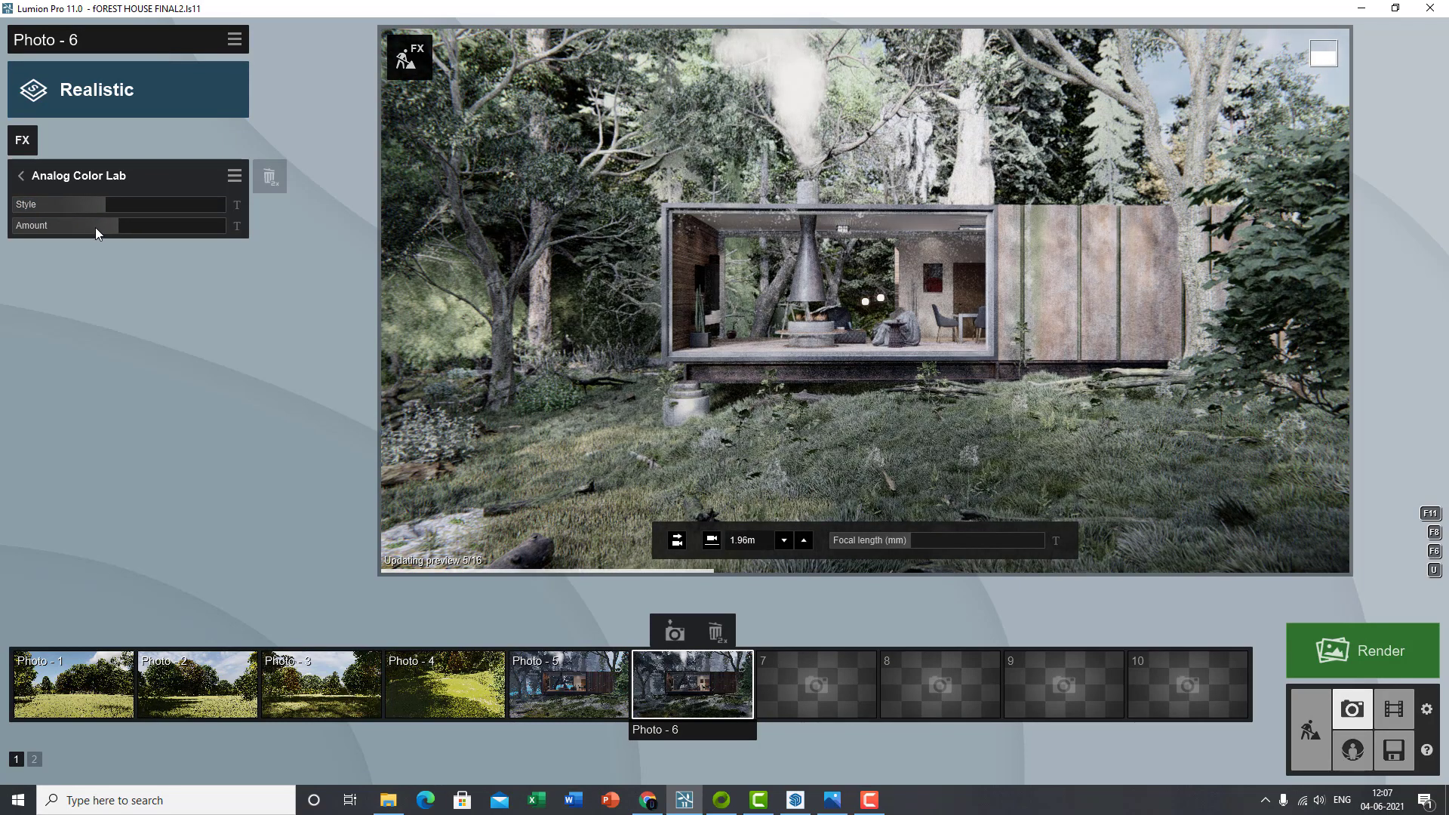
pyautogui.moveTo(95, 230)
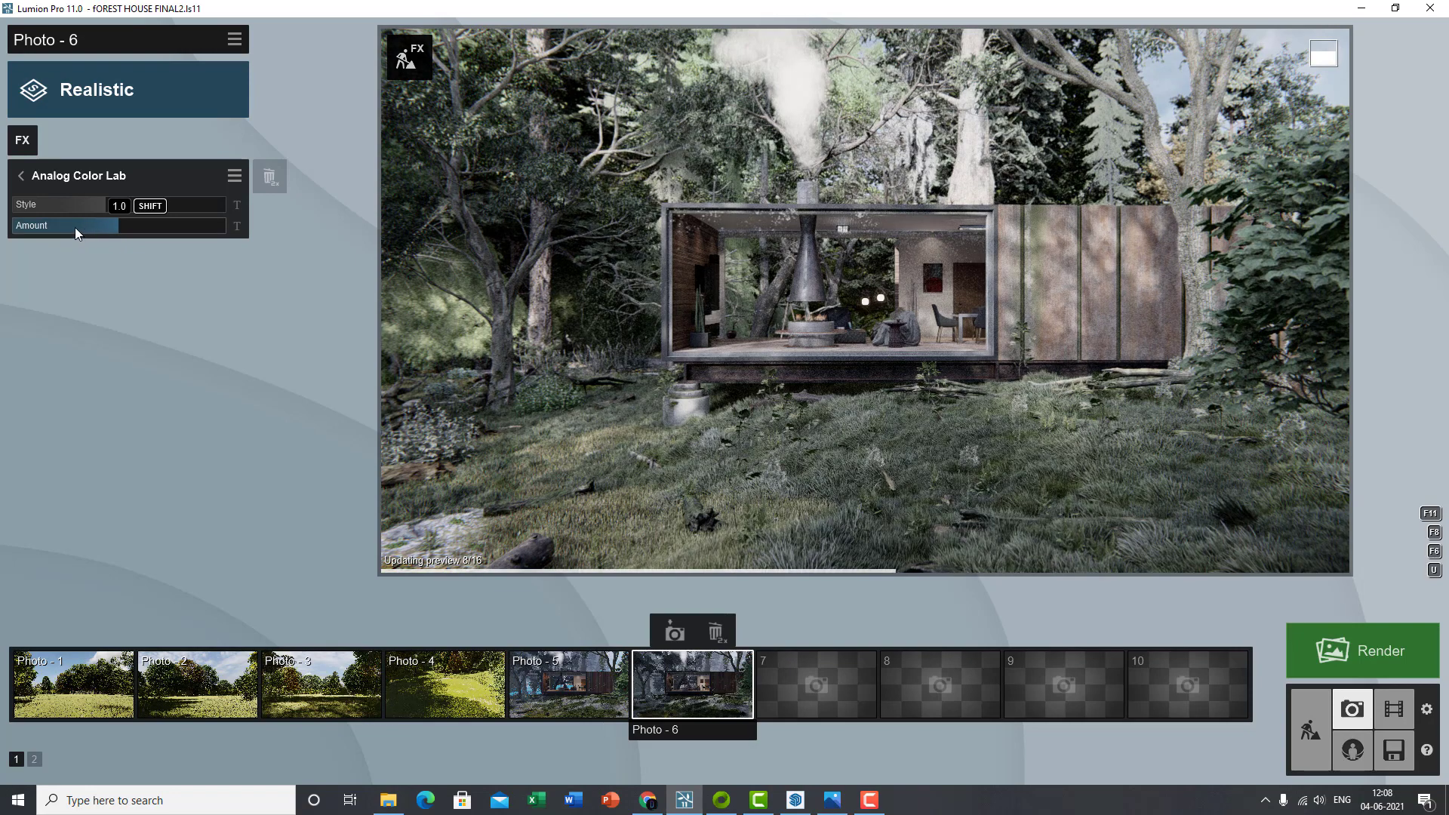
pyautogui.moveTo(74, 228); pyautogui.dragTo(66, 224)
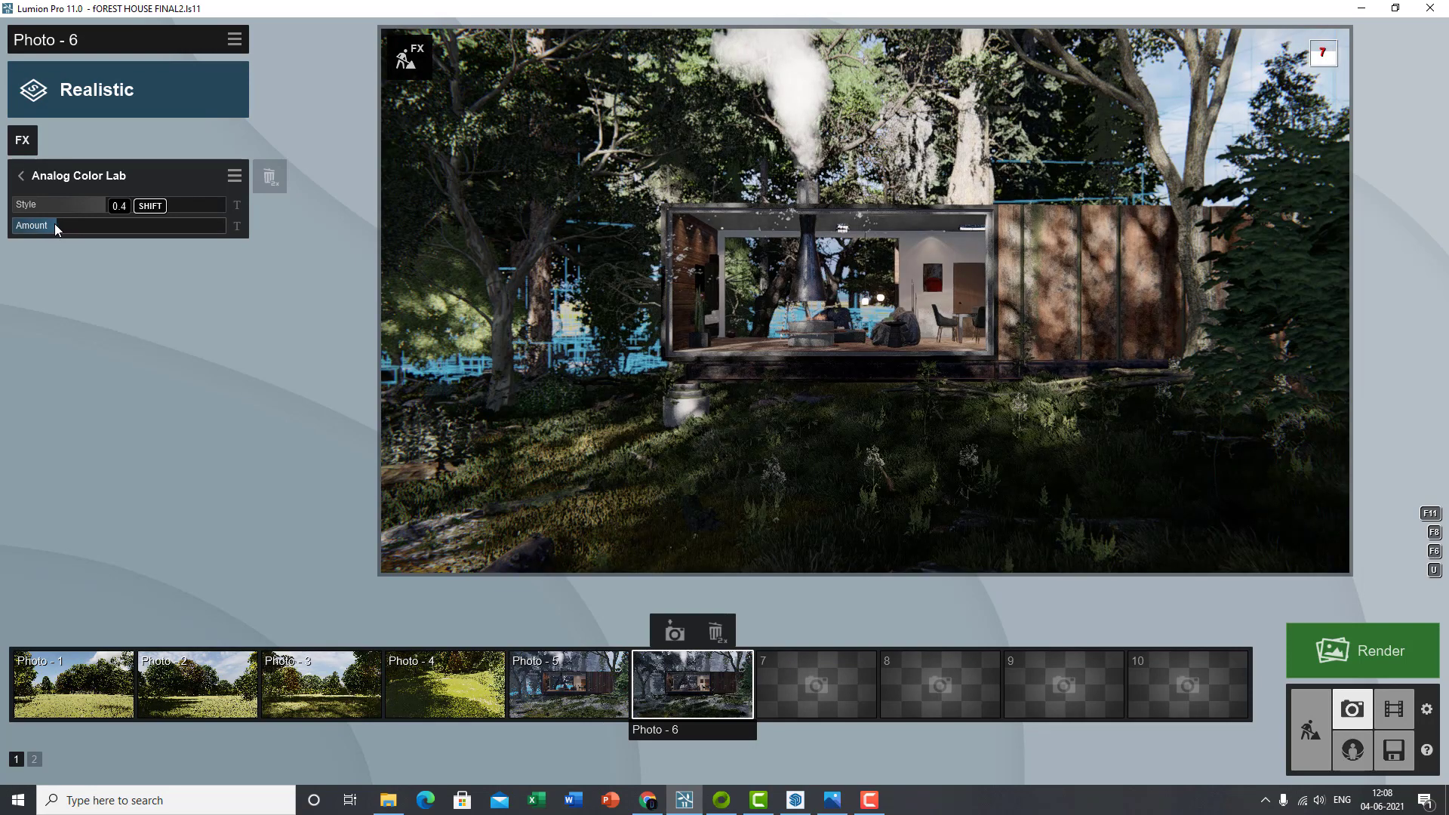
pyautogui.click(915, 259)
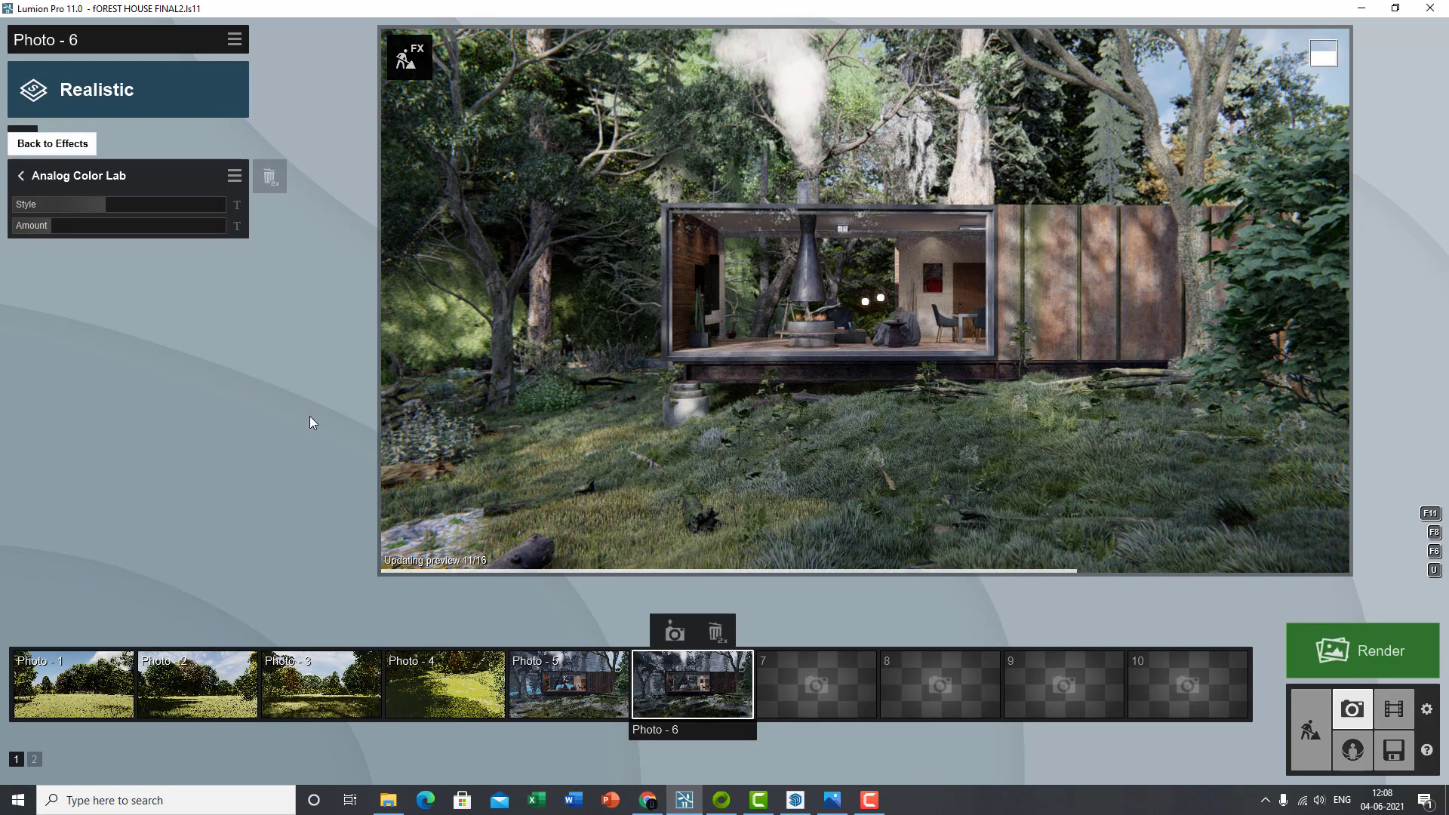
# - Browse the Advanced, Featured, Sun, Weather, Sky, Objects, Camera, Animation and Artistic 1 categories, then refresh the preview
pyautogui.click(21, 178)
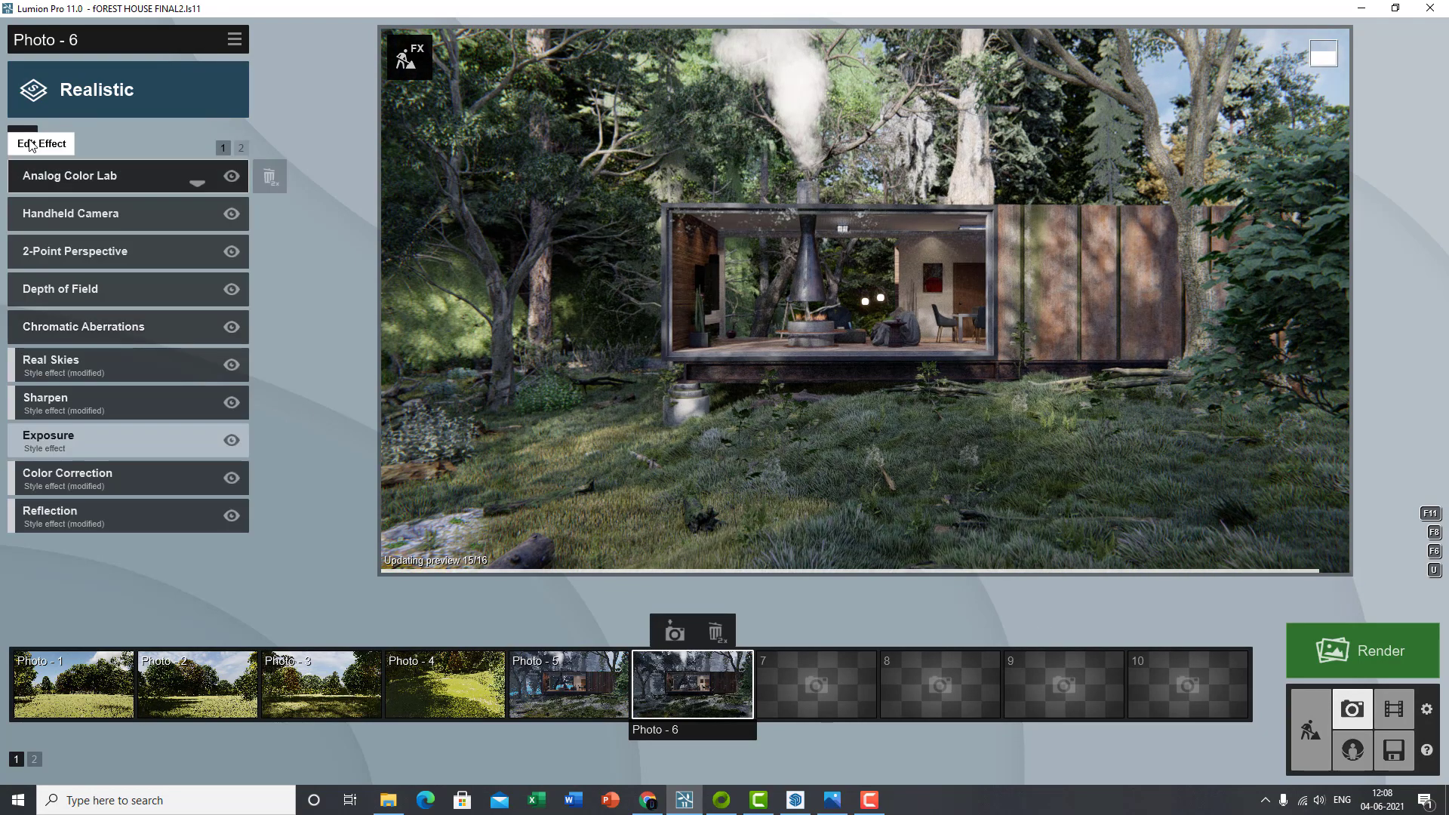
pyautogui.click(23, 141)
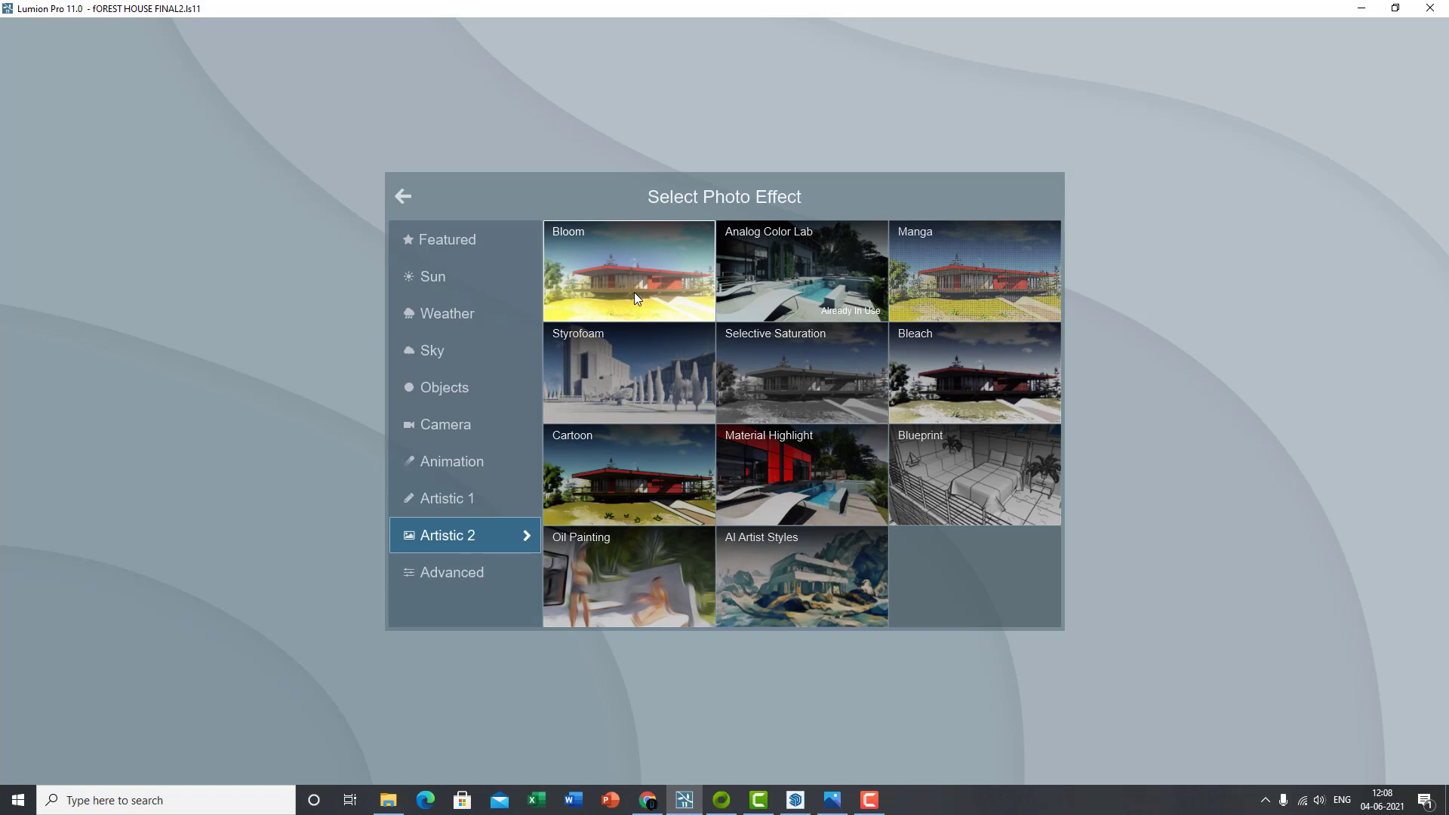
pyautogui.click(494, 581)
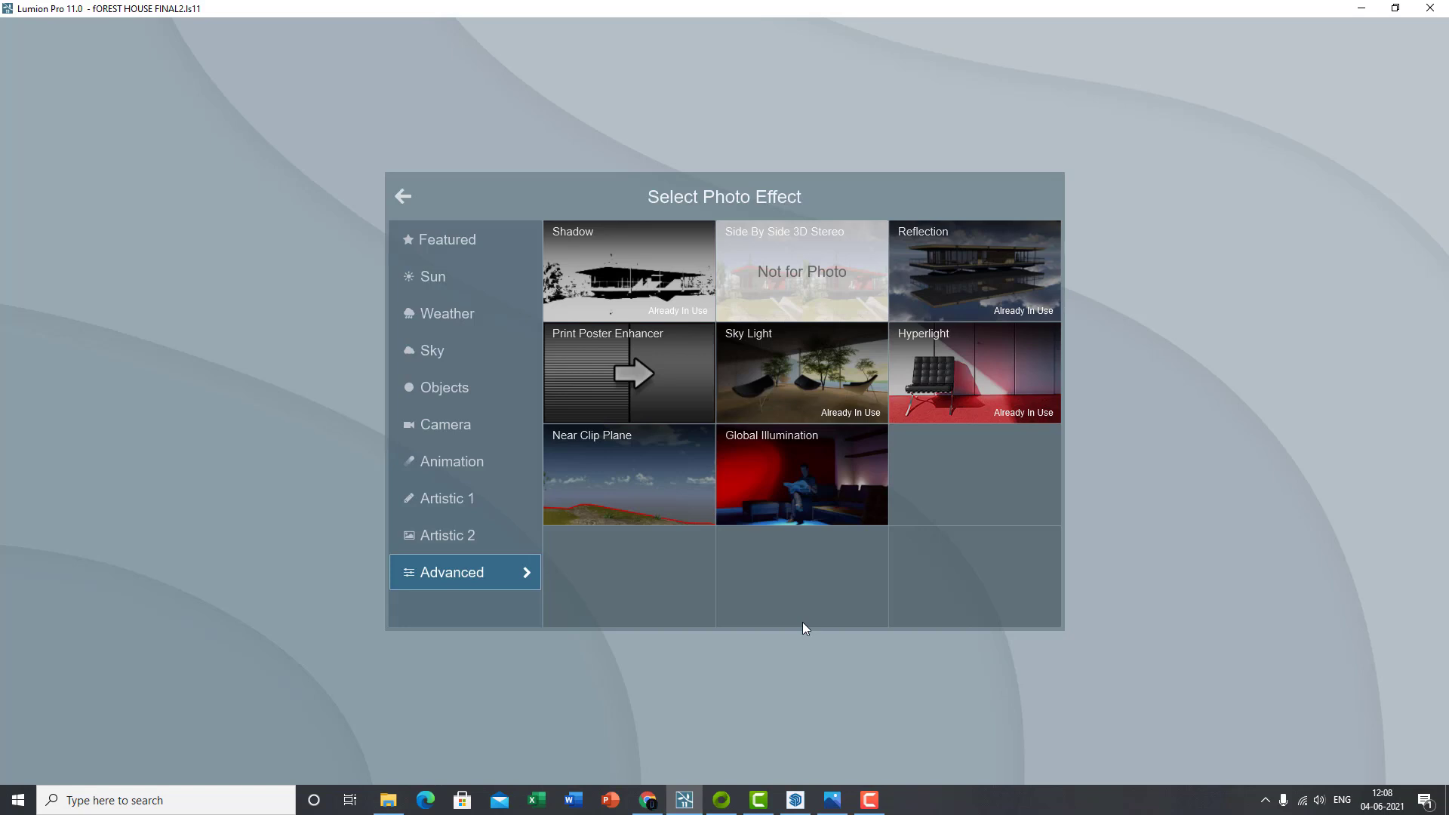
pyautogui.click(437, 241)
pyautogui.click(455, 283)
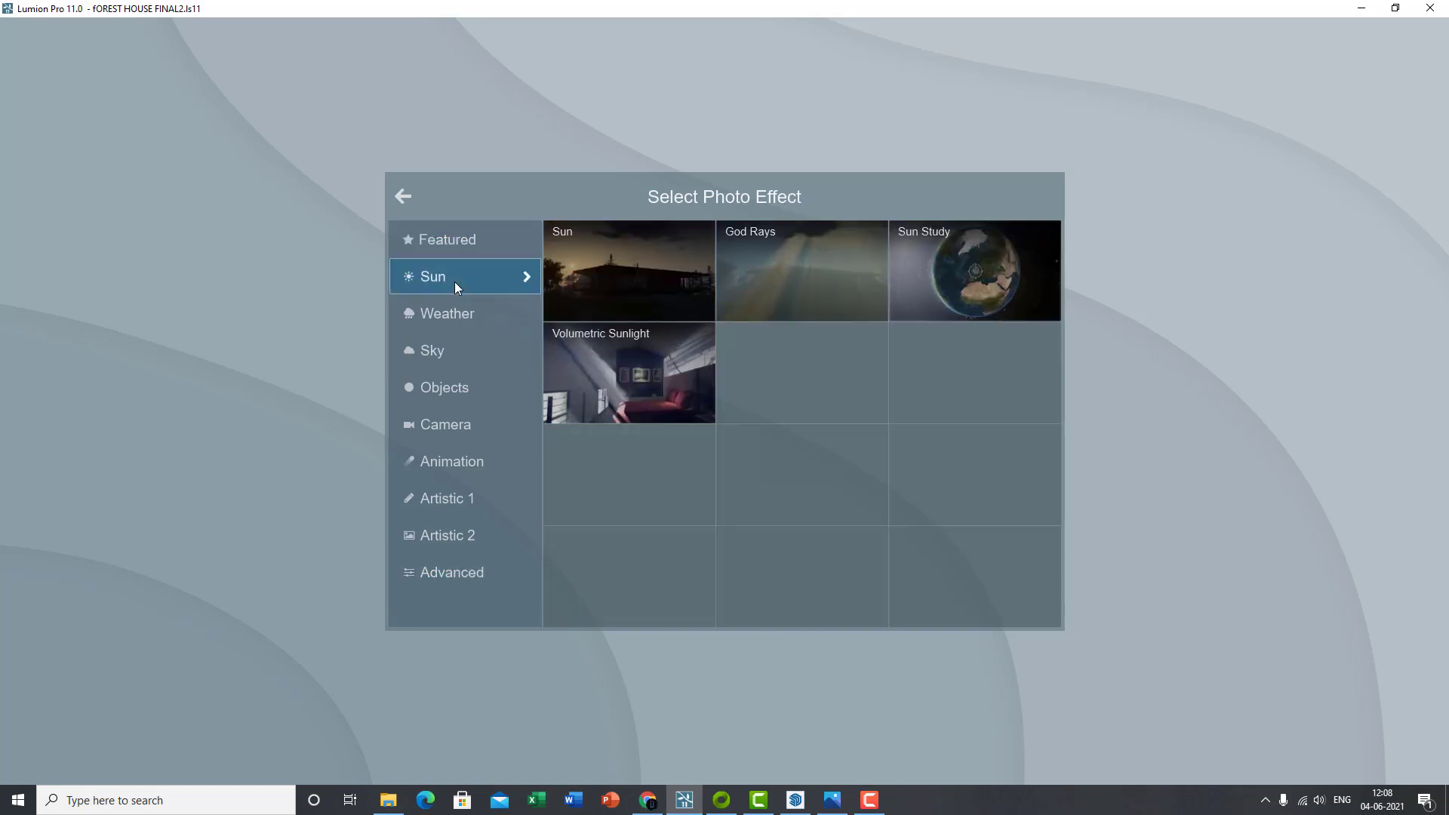
pyautogui.click(446, 313)
pyautogui.click(457, 363)
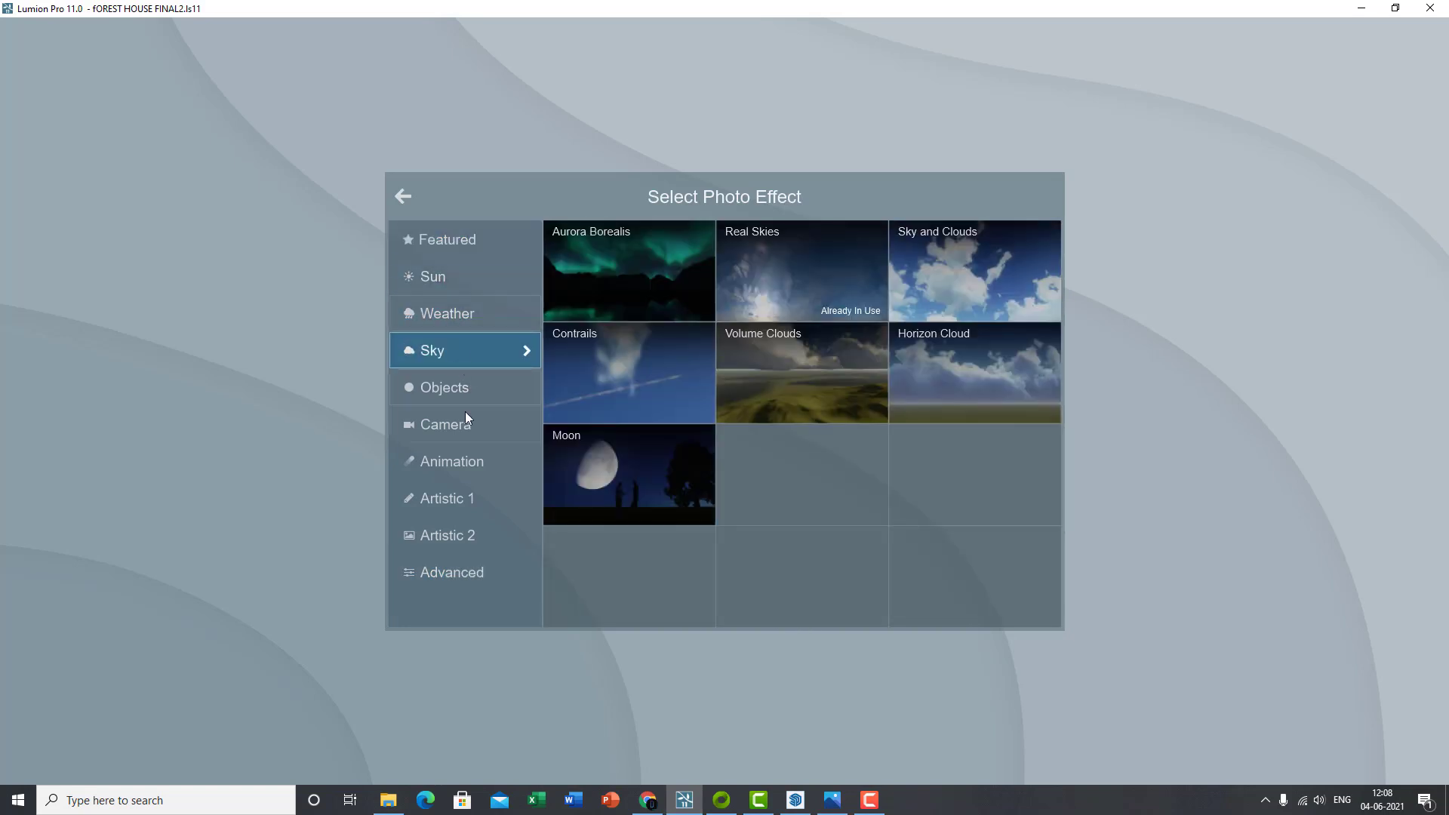
pyautogui.click(467, 393)
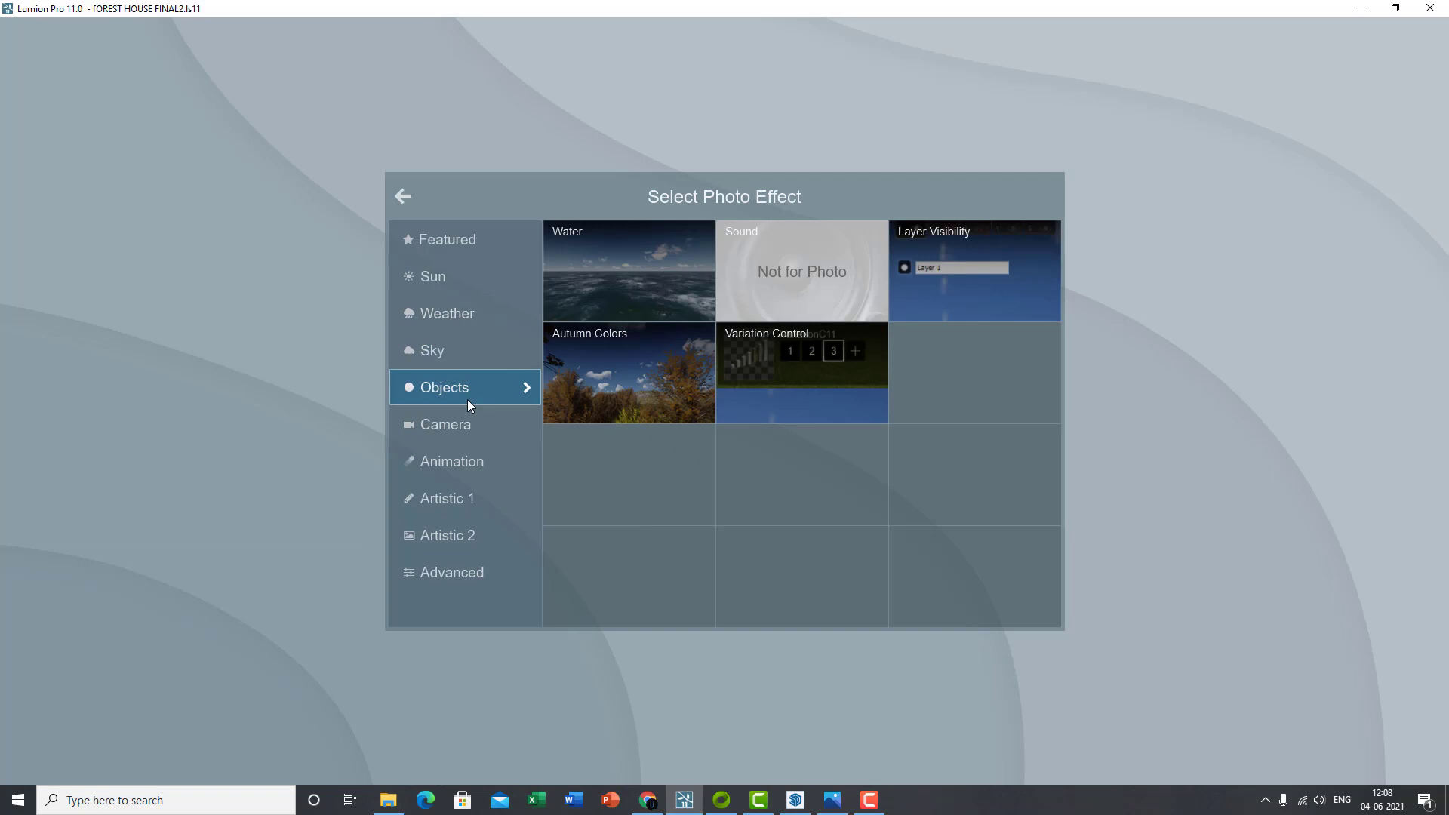
pyautogui.click(477, 436)
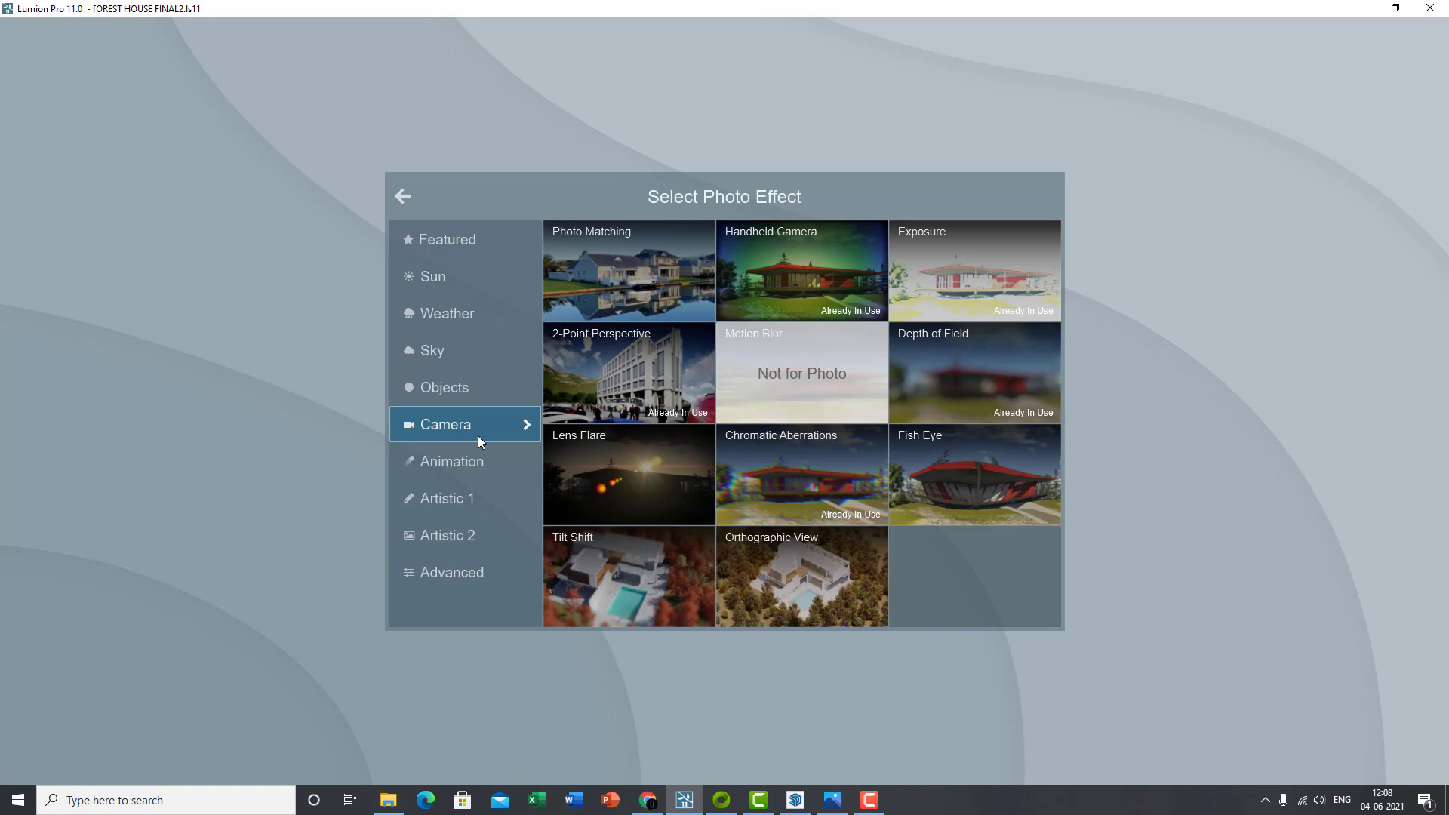
pyautogui.click(498, 469)
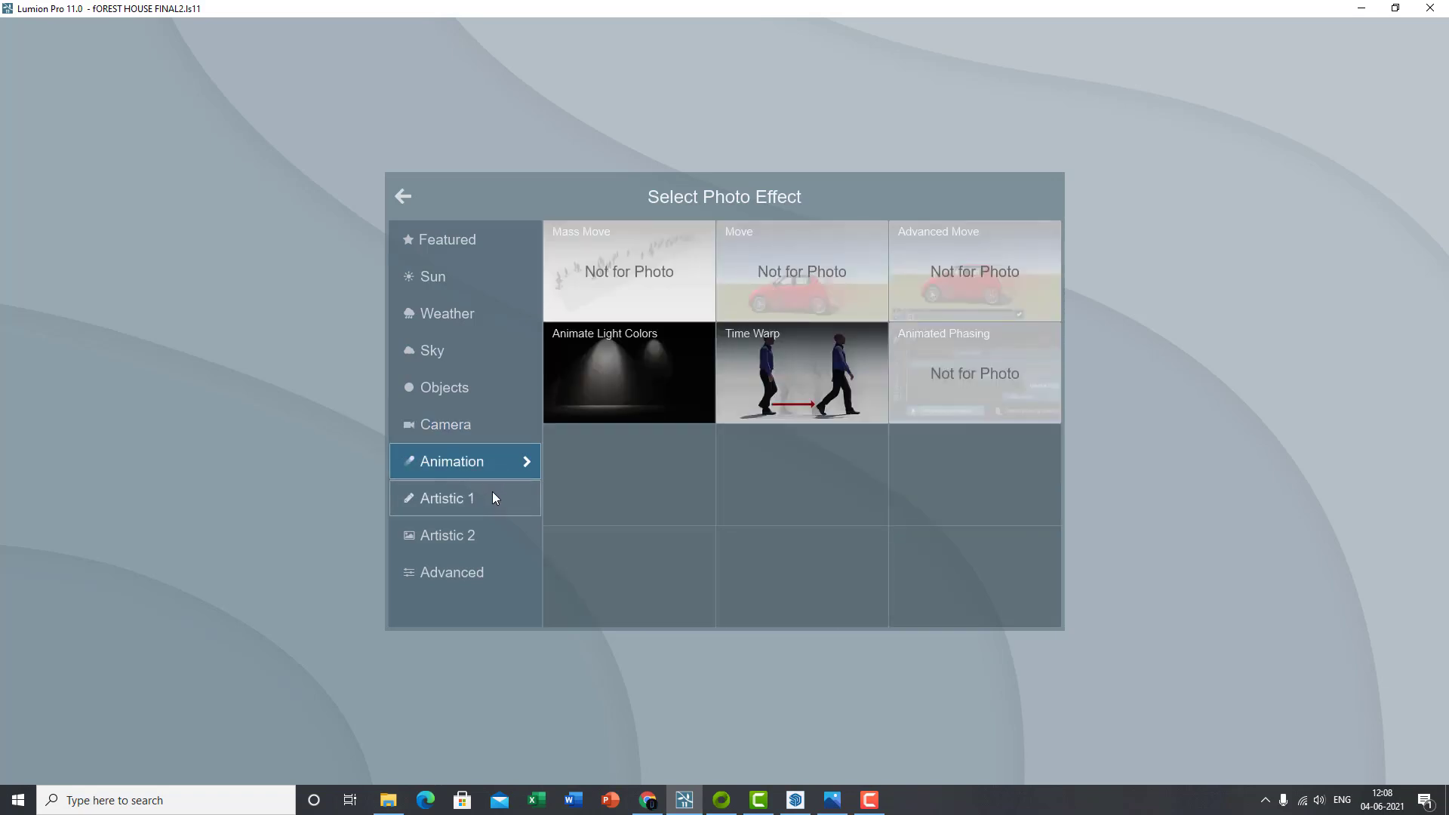
pyautogui.click(494, 498)
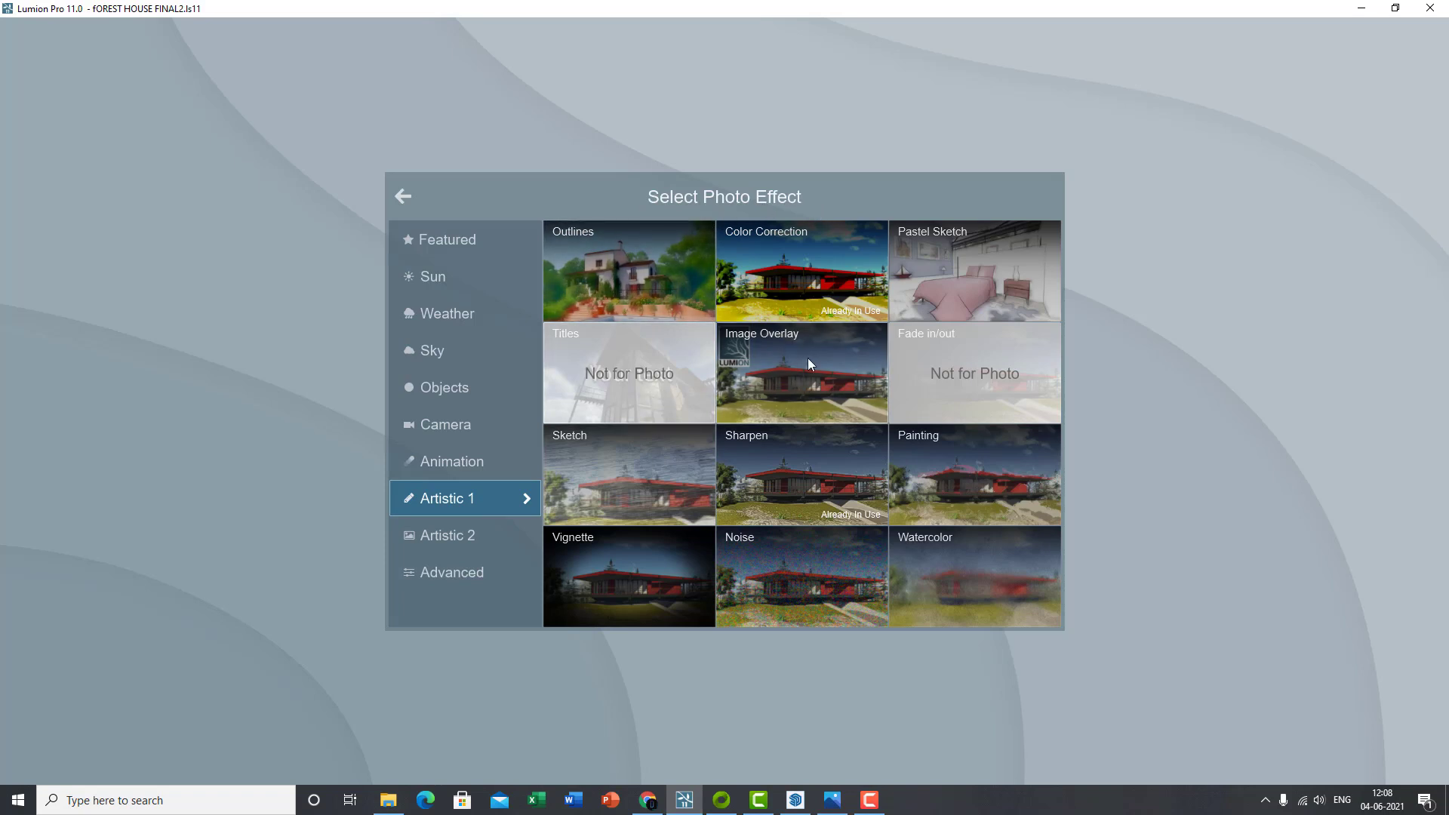
pyautogui.click(394, 195)
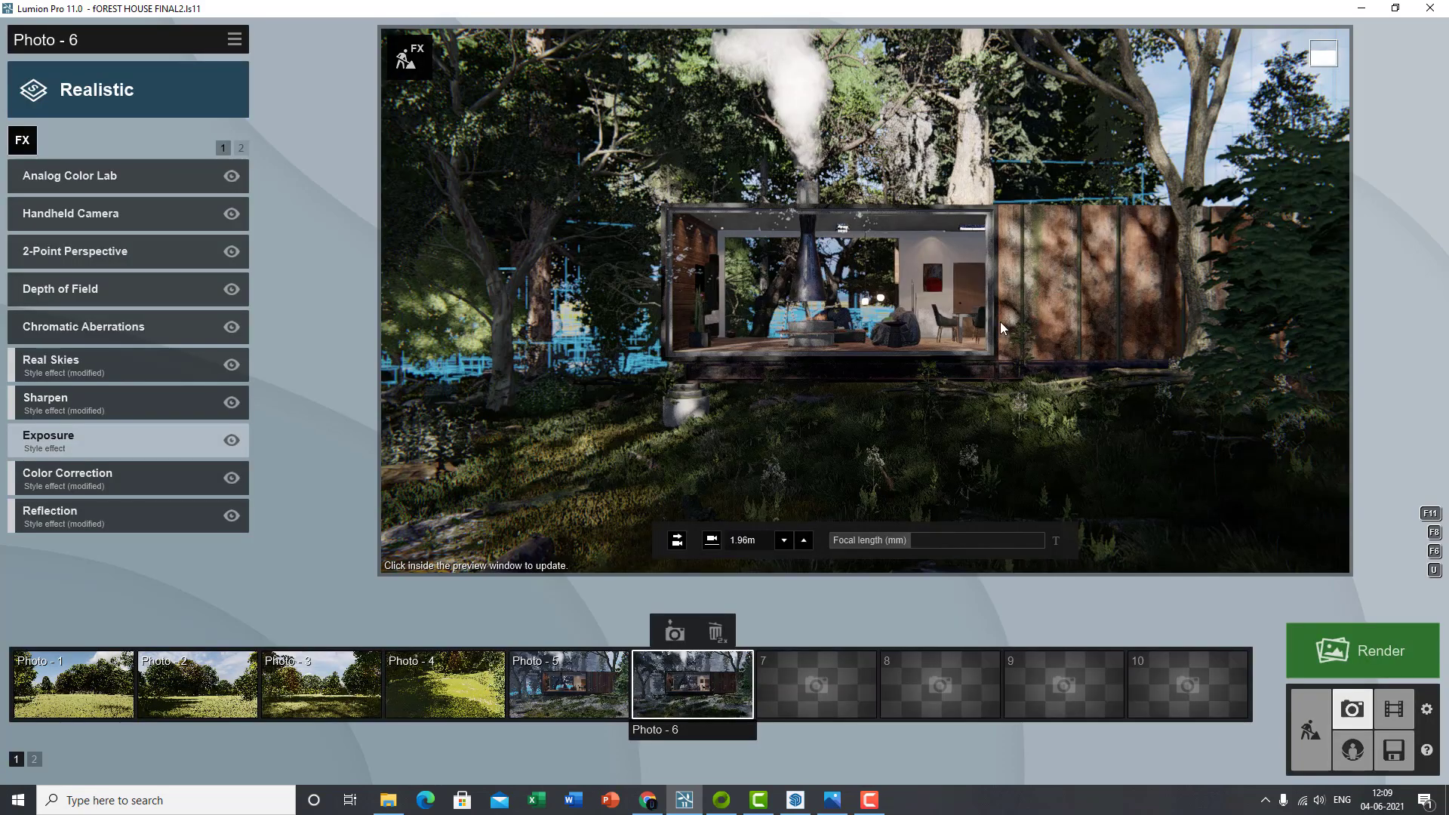
pyautogui.click(1000, 325)
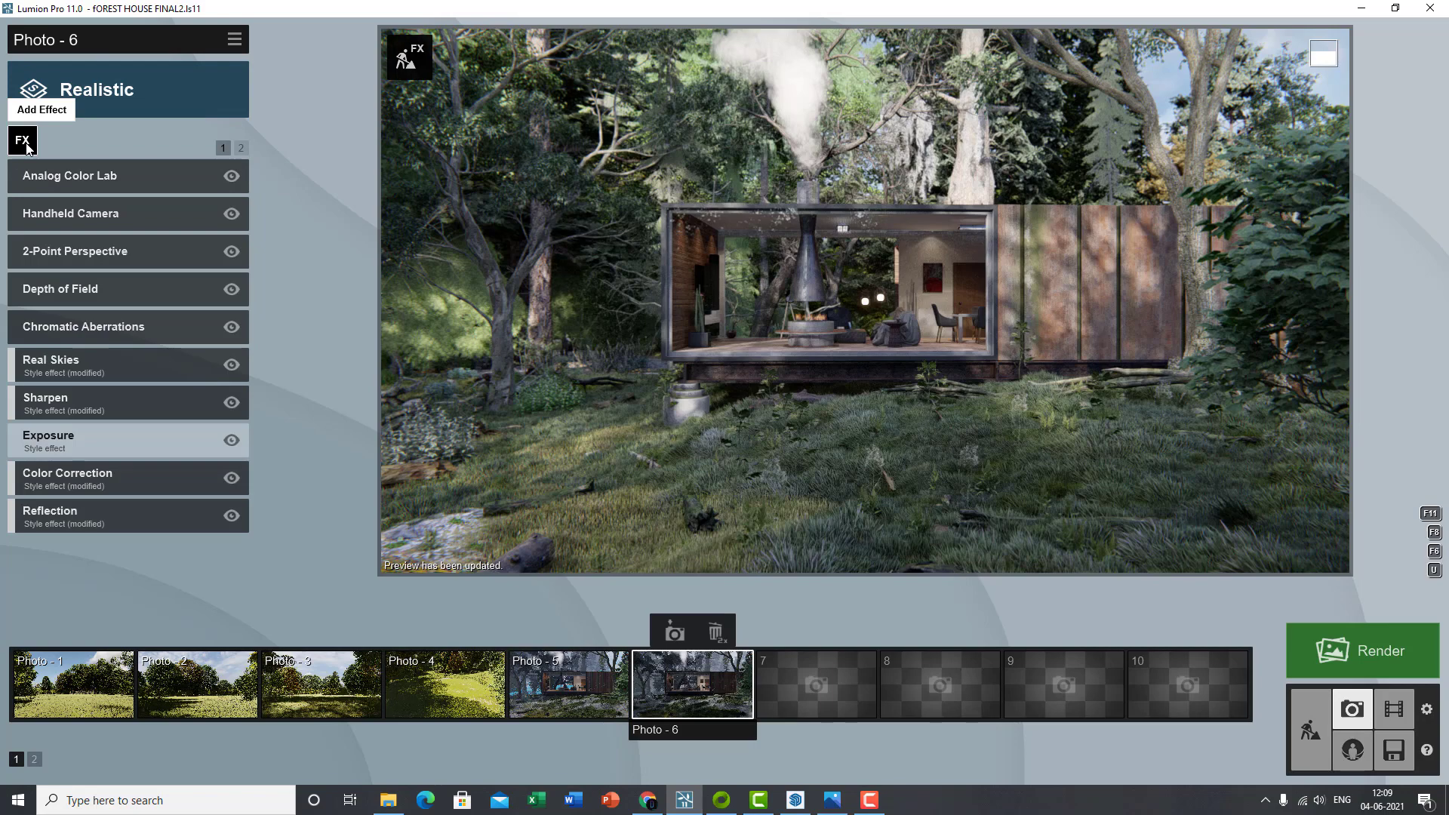
pyautogui.click(34, 84)
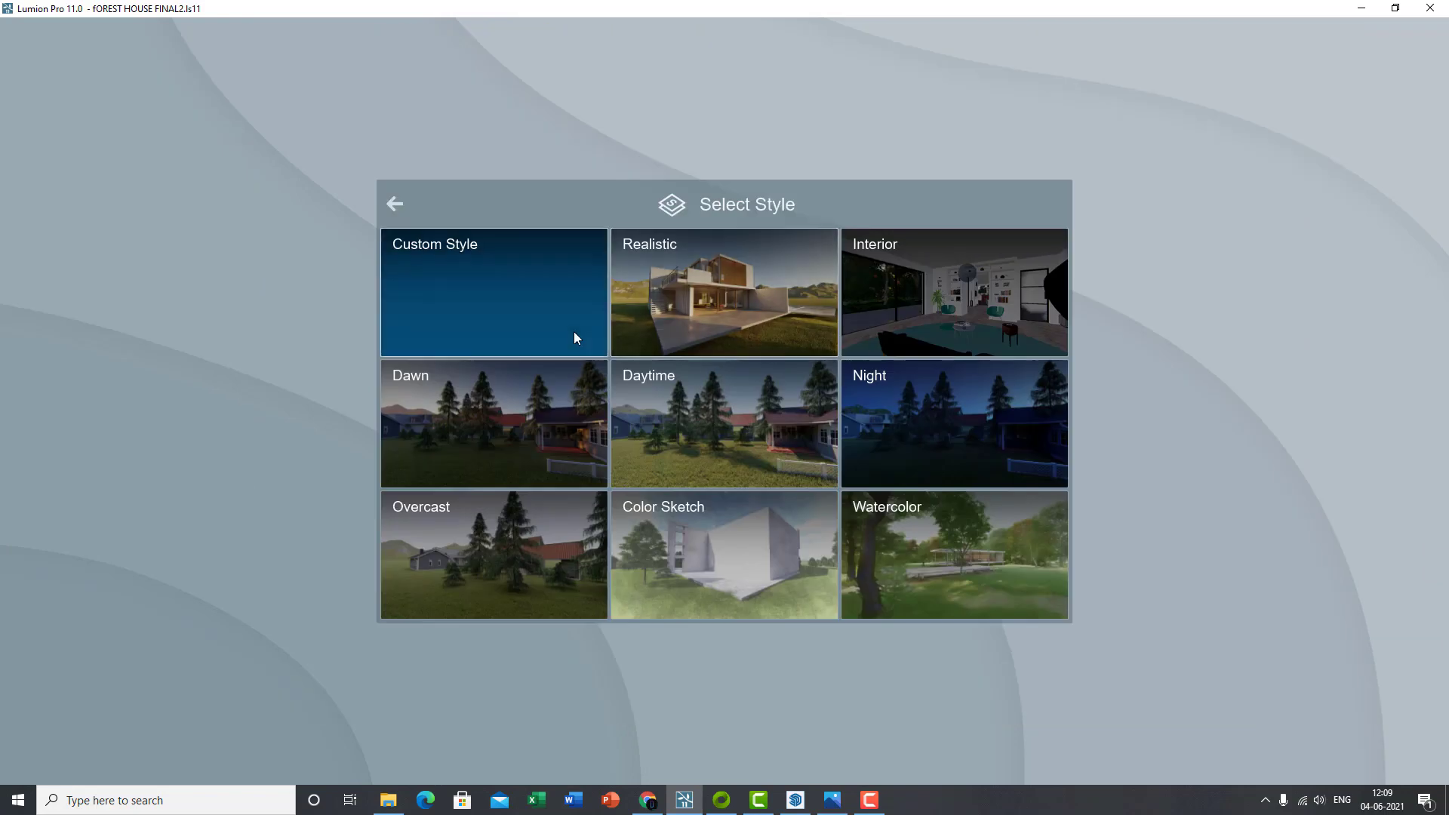
pyautogui.click(395, 204)
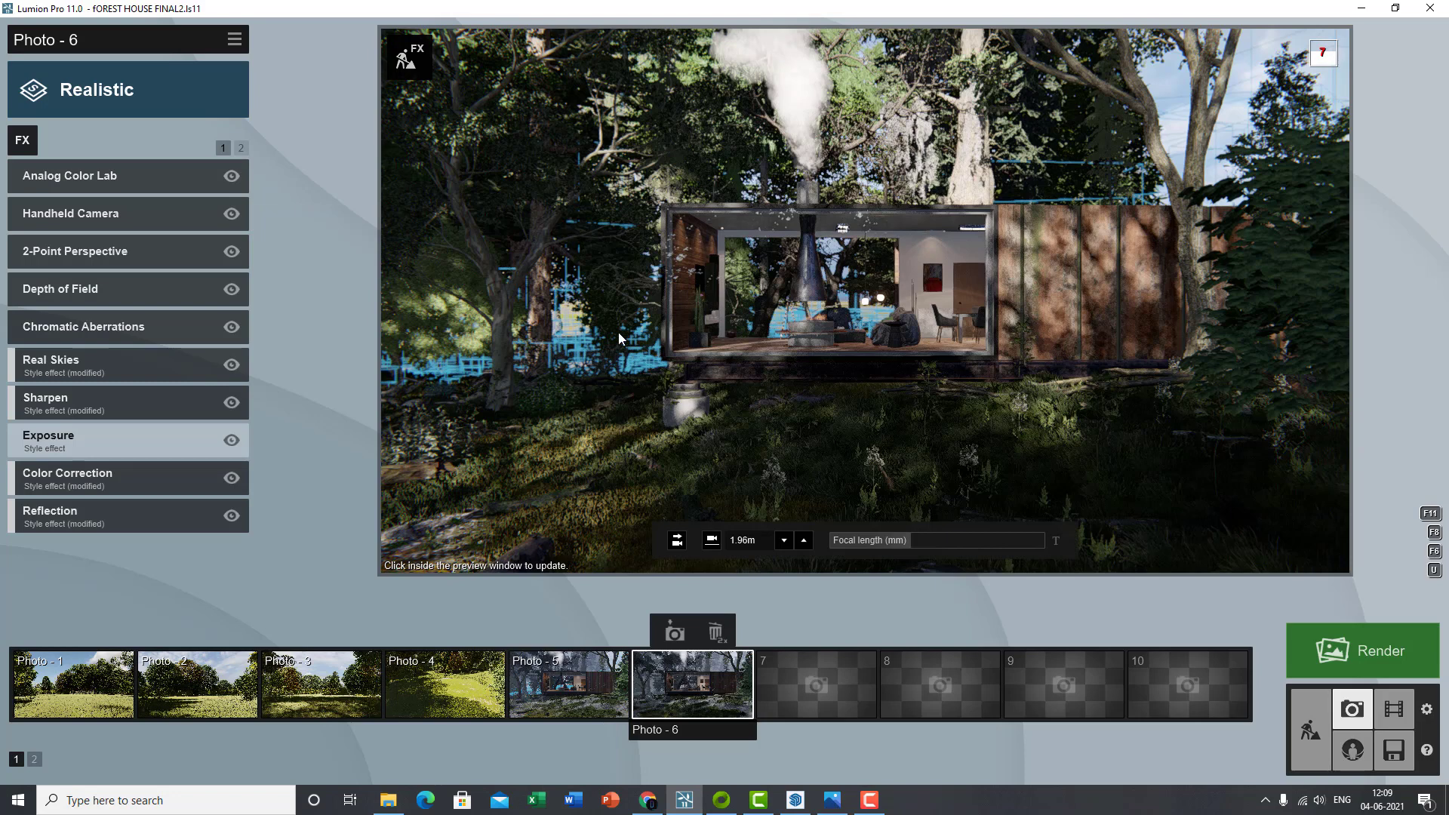
pyautogui.click(15, 143)
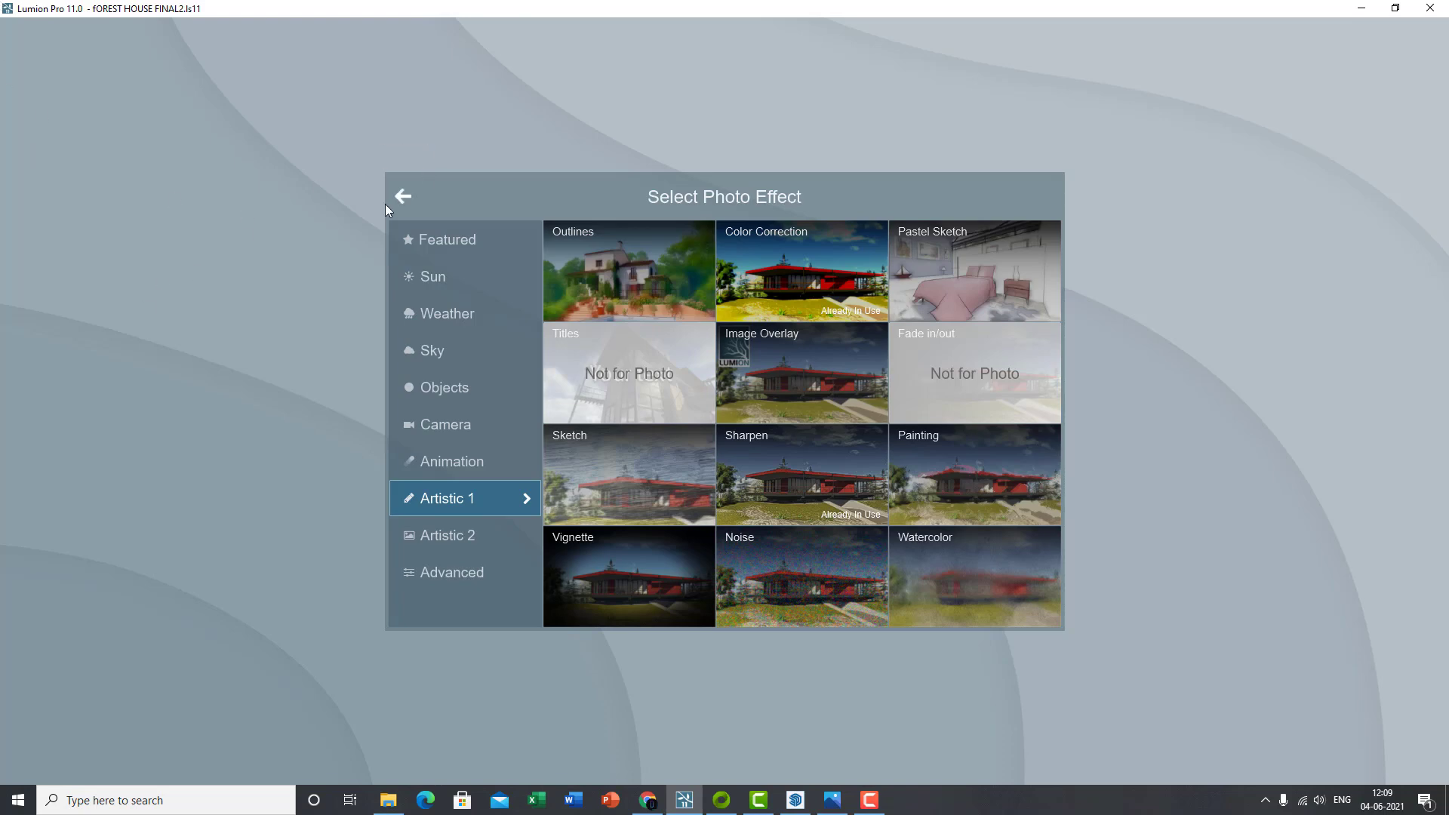
pyautogui.click(402, 196)
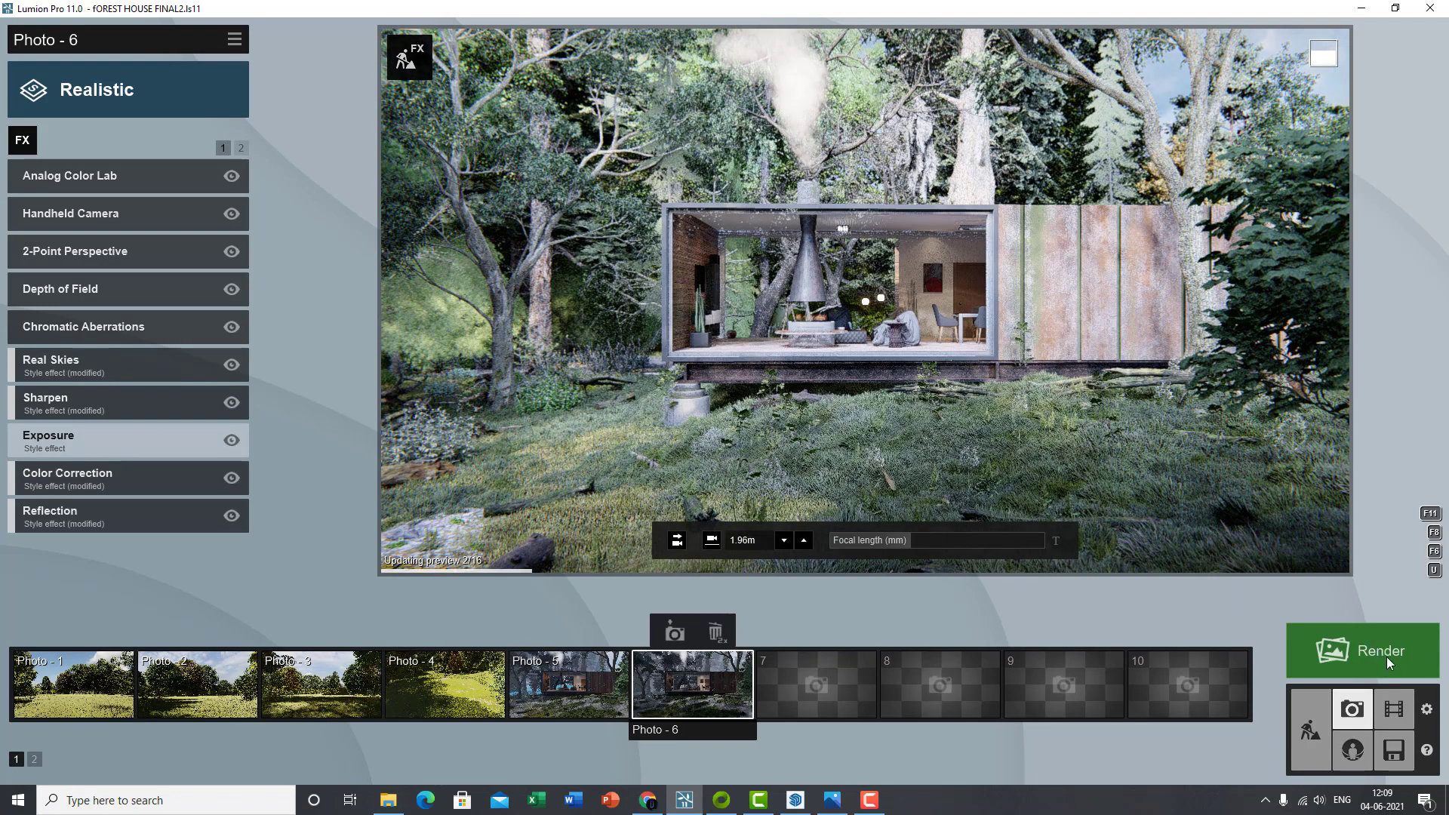
# - Turn on the specular reflection (S) map as an additional photo render output
pyautogui.click(1387, 656)
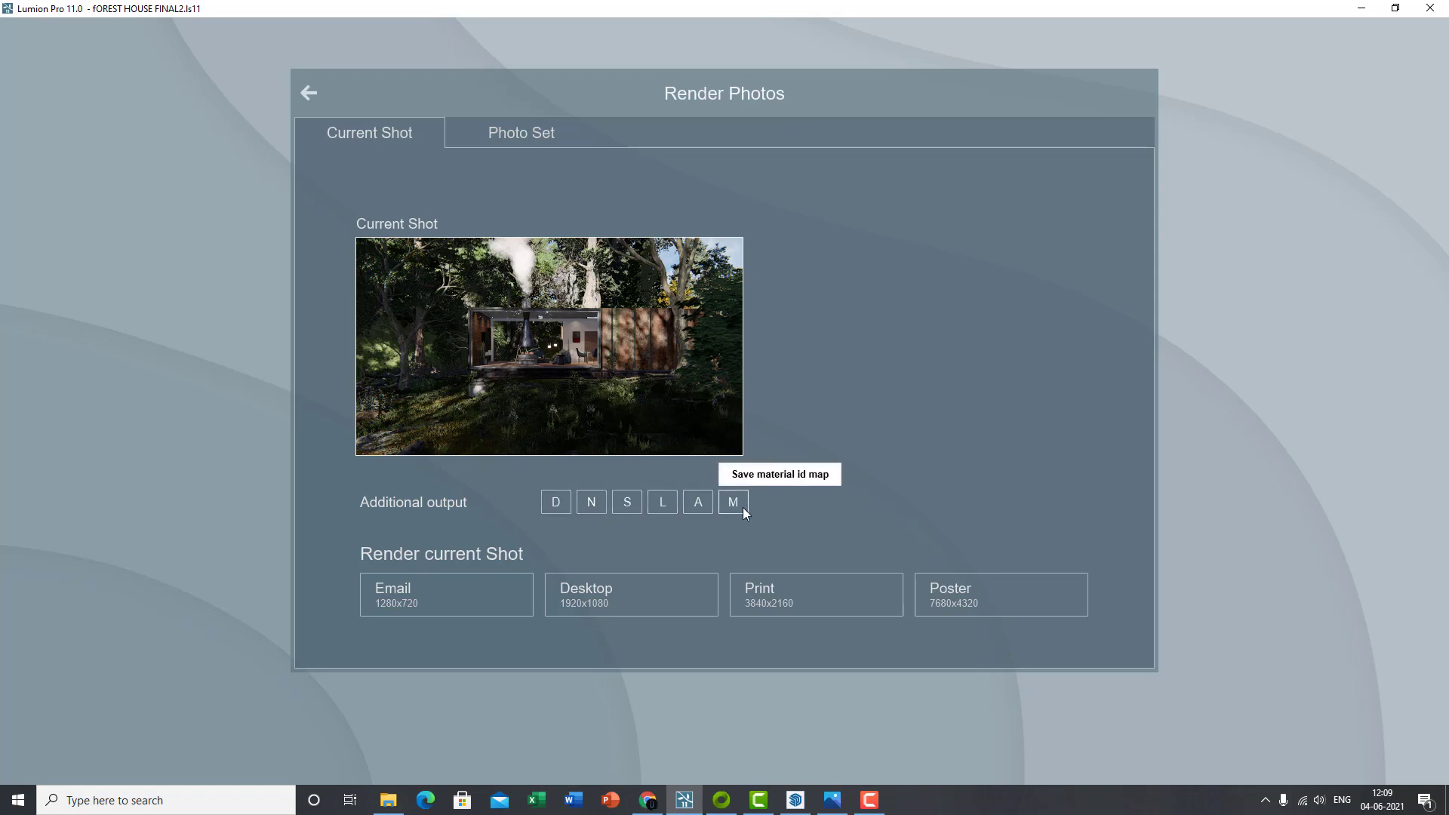
pyautogui.click(627, 503)
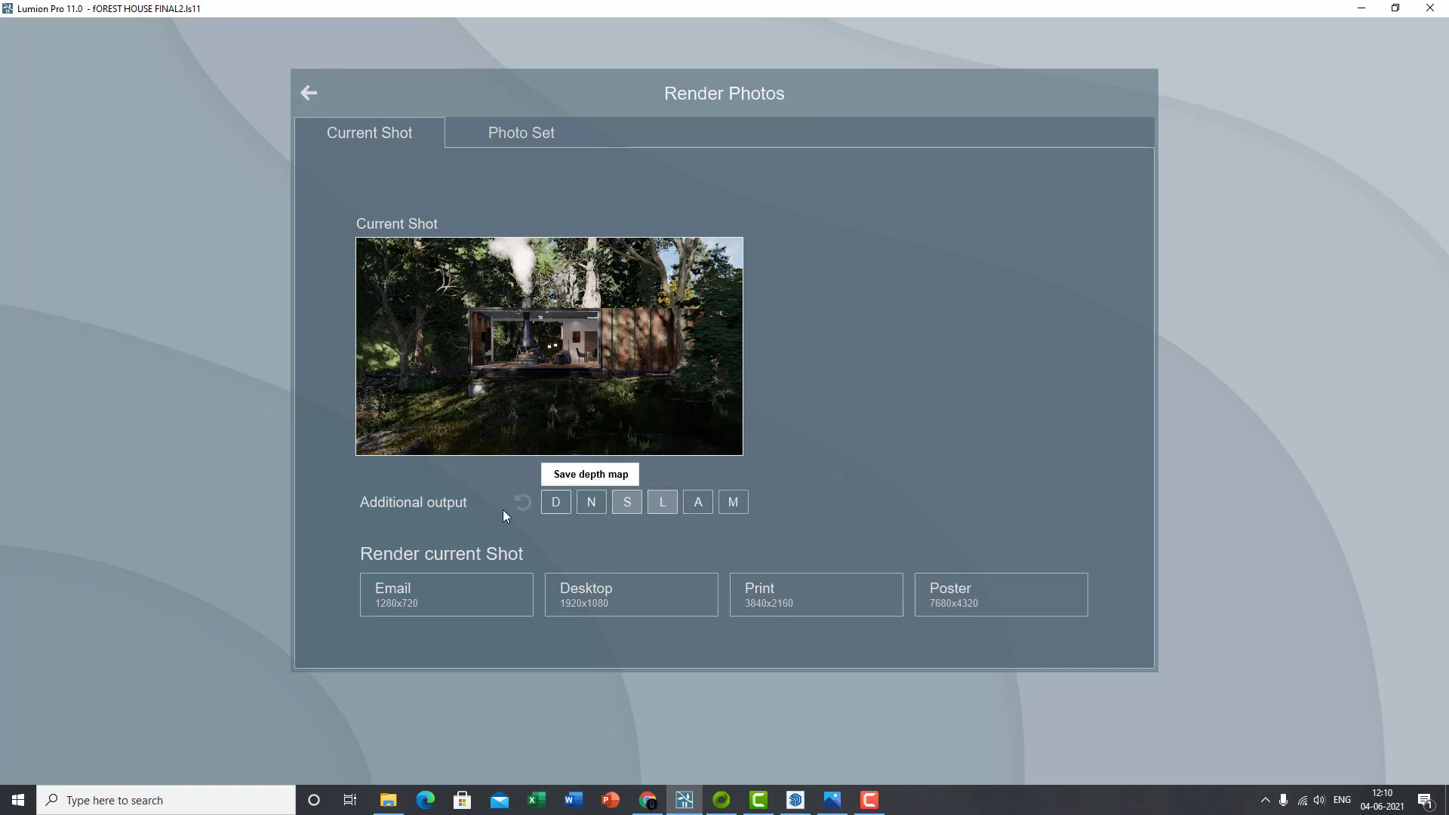
pyautogui.click(308, 93)
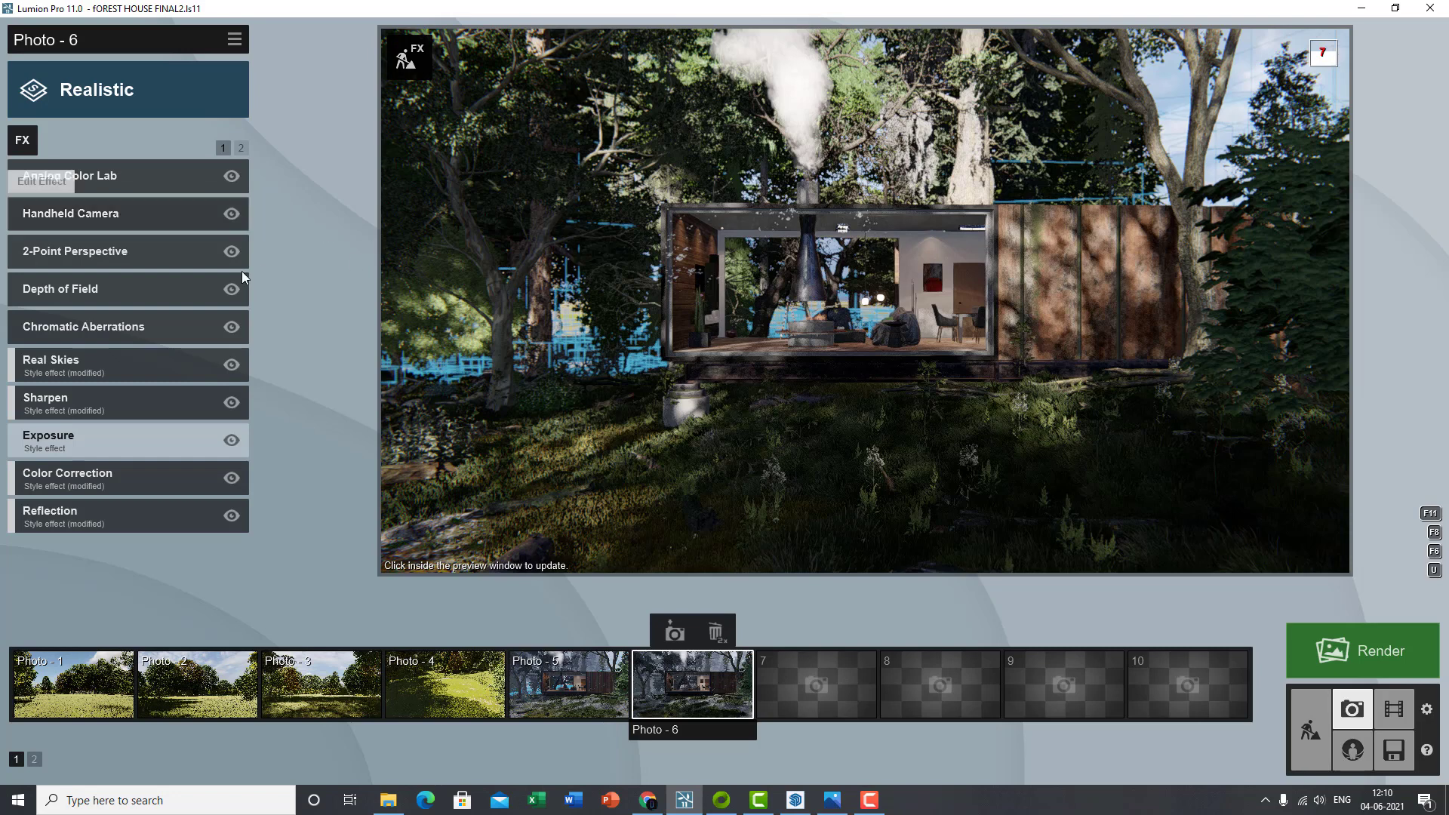
# - Add a Weather > Fog effect with density about 1.4 and refresh the preview
pyautogui.click(29, 134)
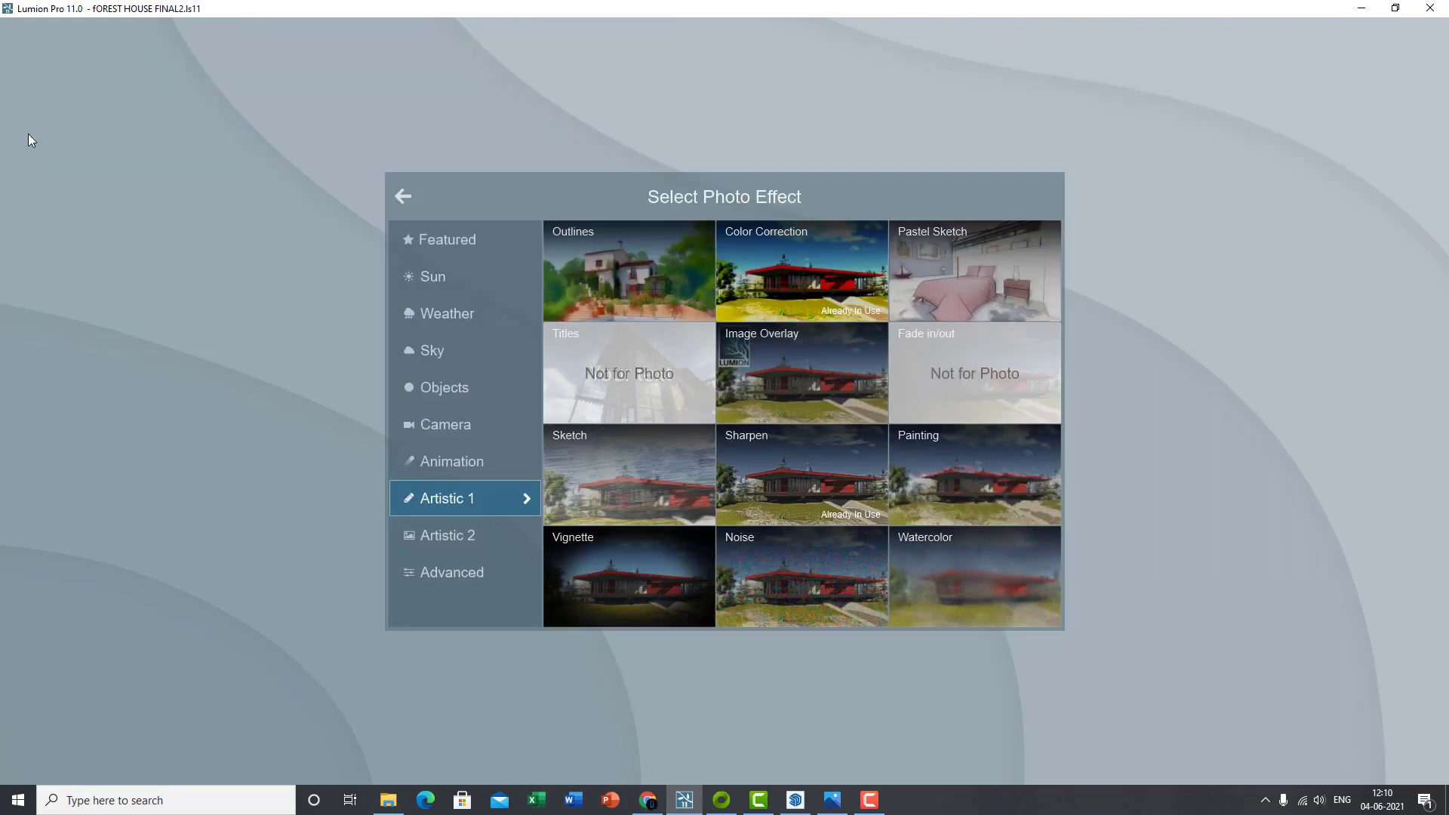
pyautogui.click(457, 275)
pyautogui.click(445, 314)
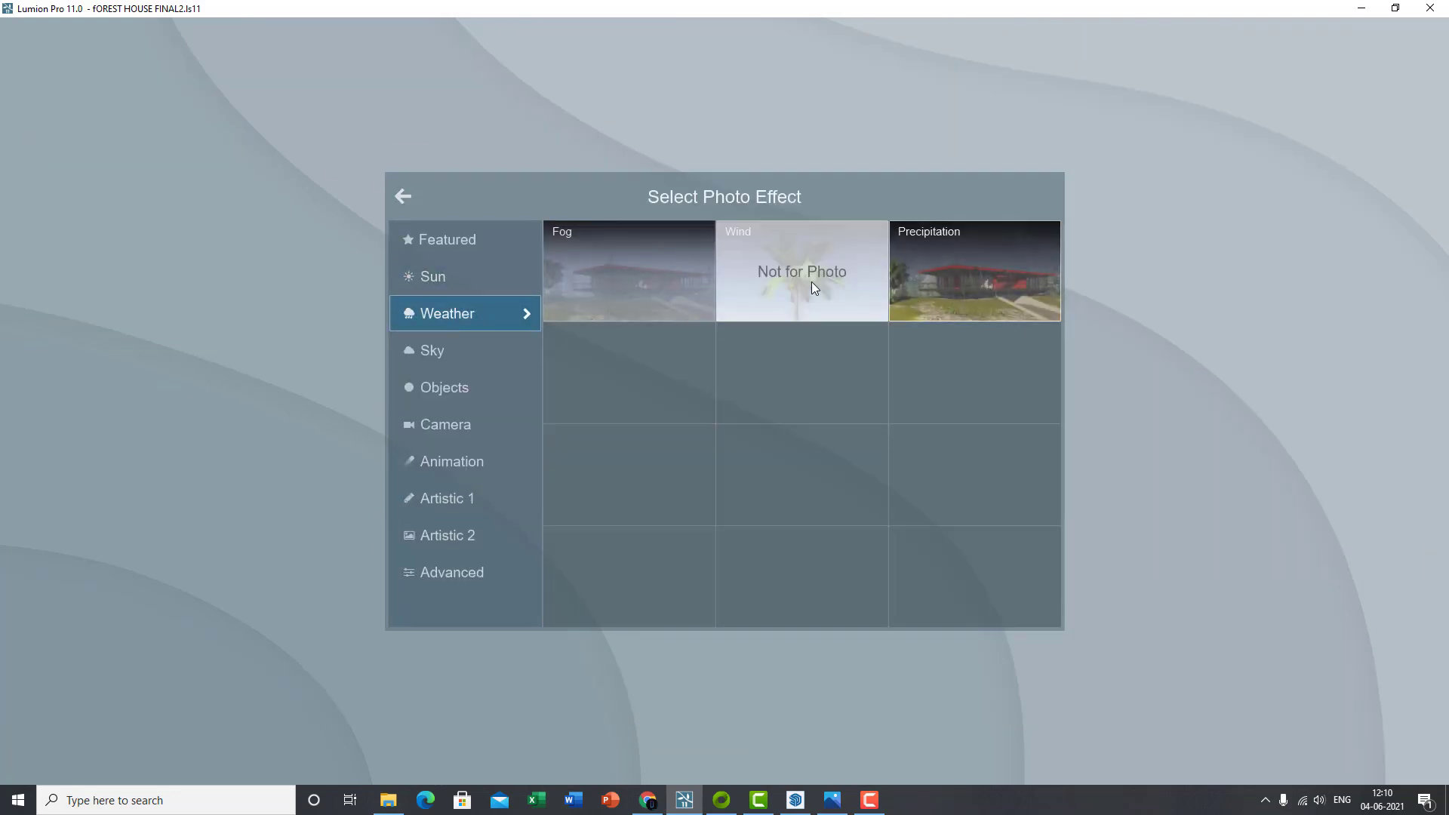
pyautogui.click(640, 276)
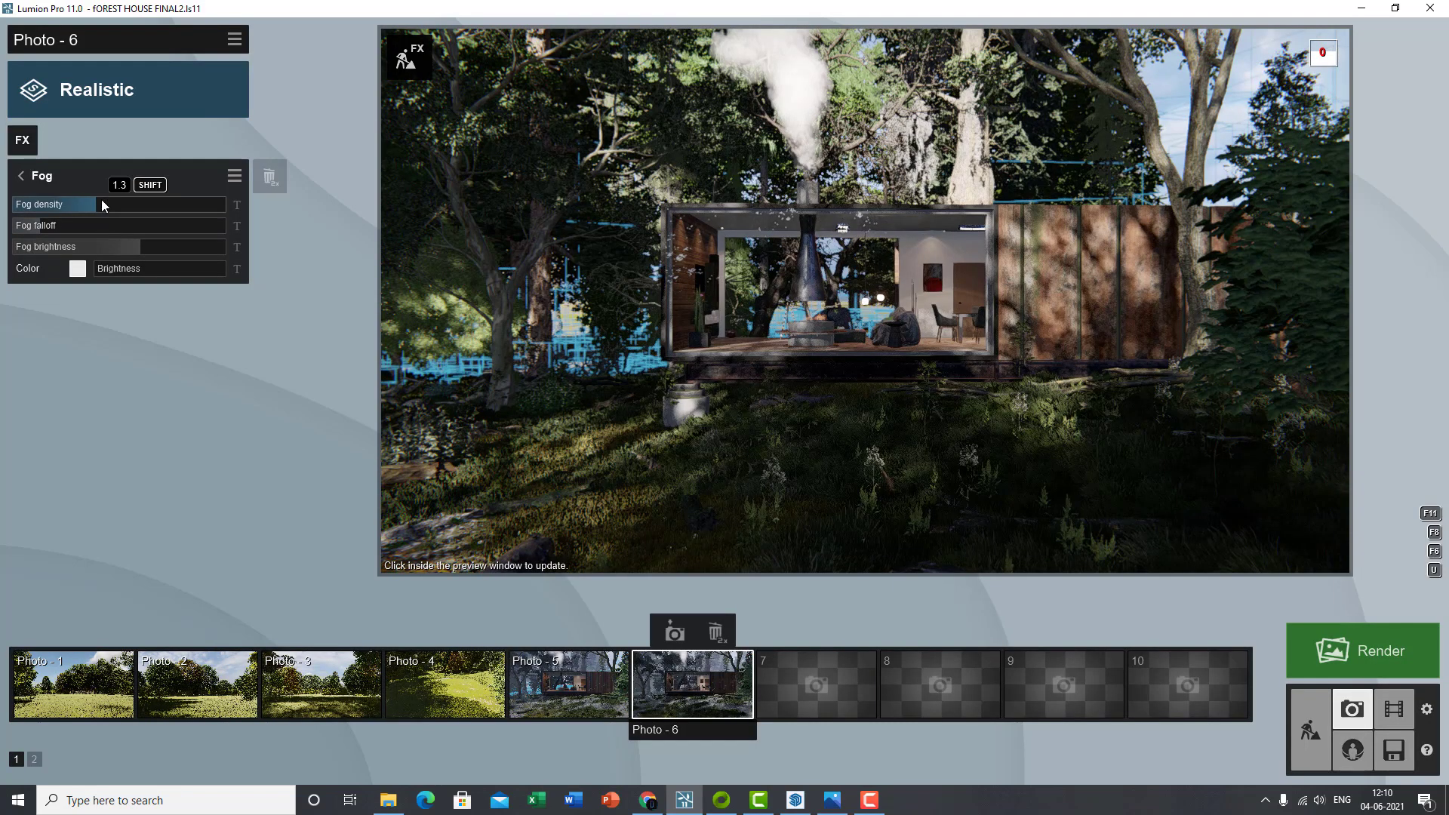
pyautogui.moveTo(101, 202); pyautogui.dragTo(25, 228)
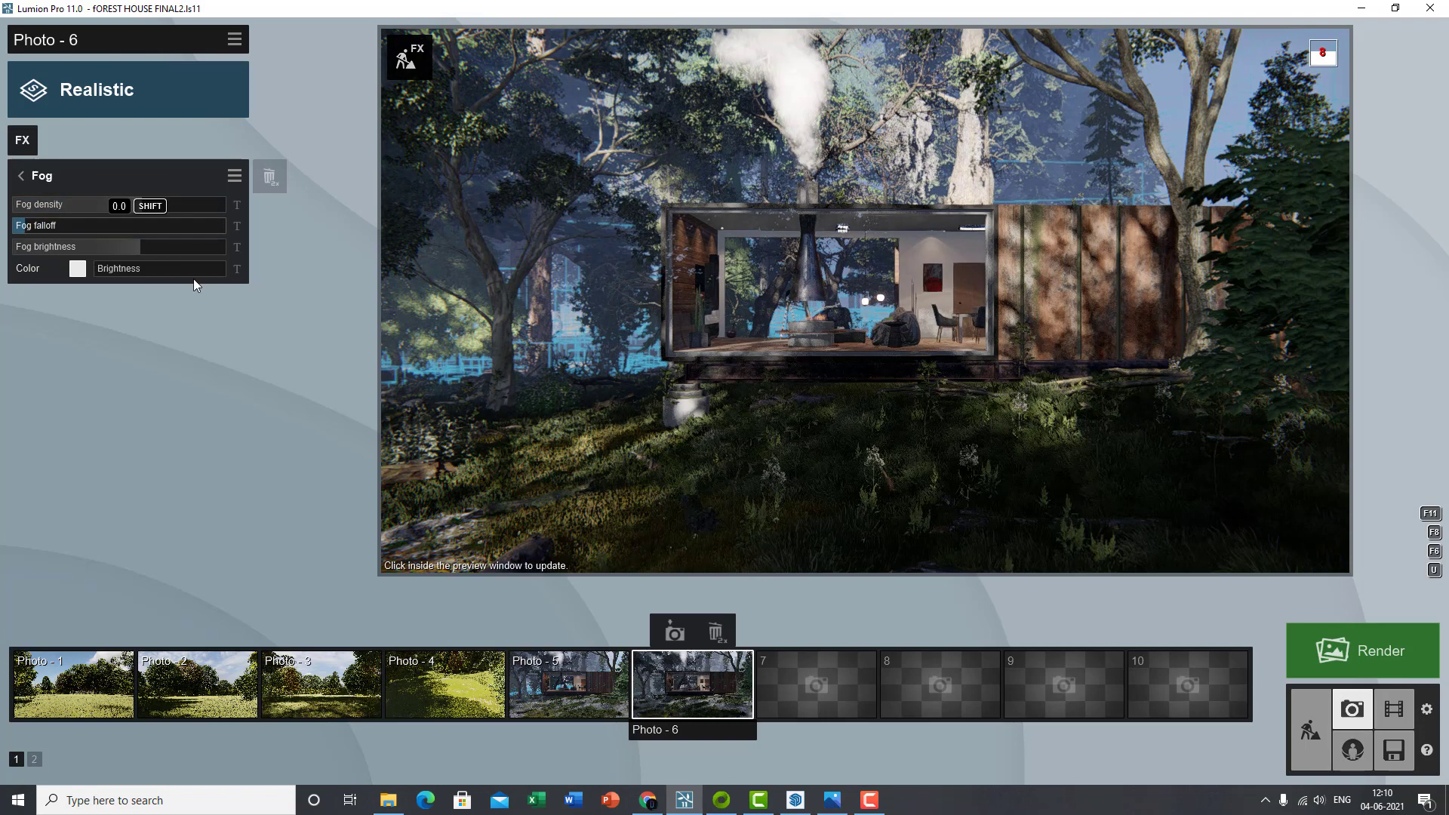
pyautogui.click(696, 296)
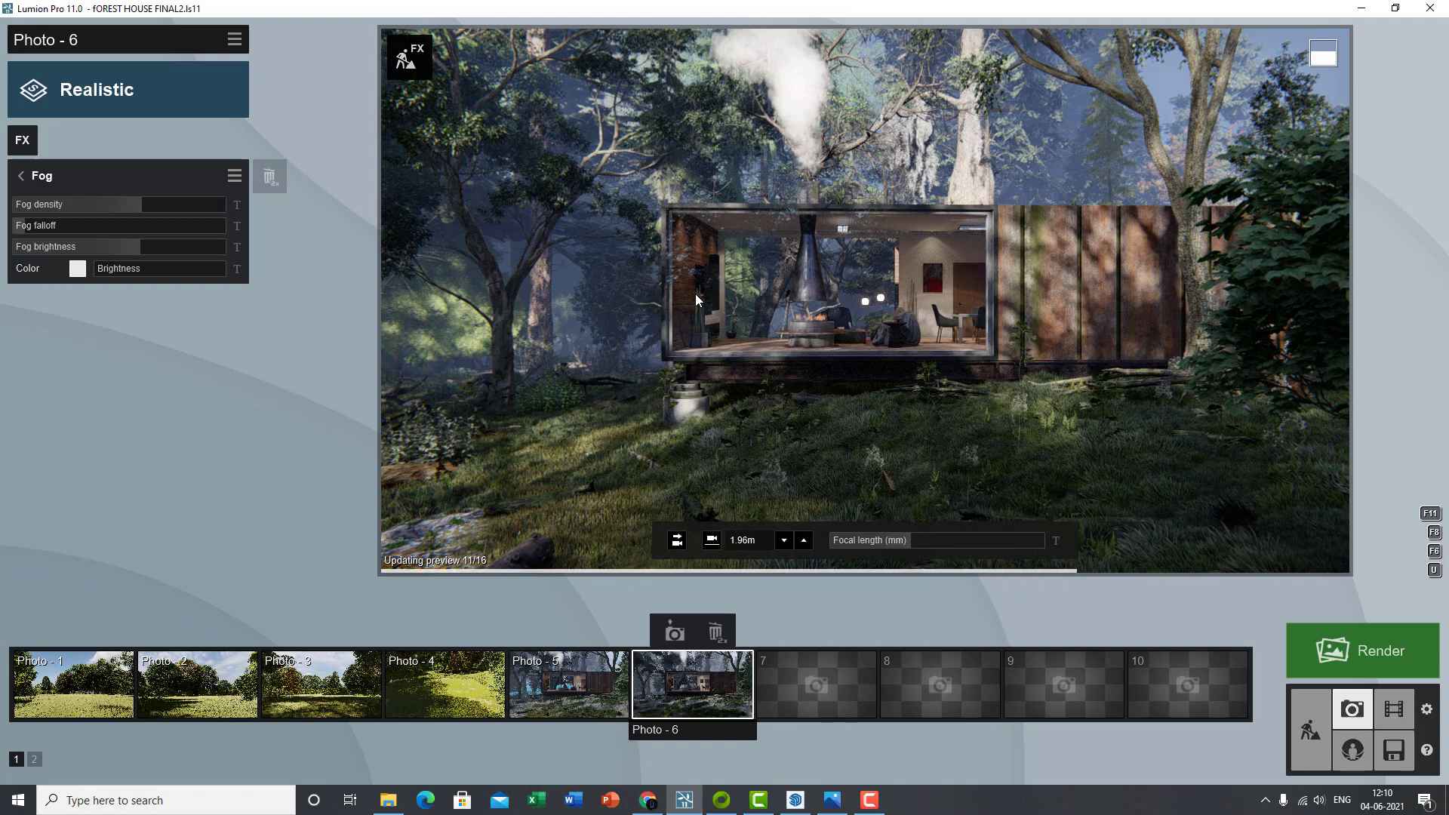
pyautogui.click(27, 177)
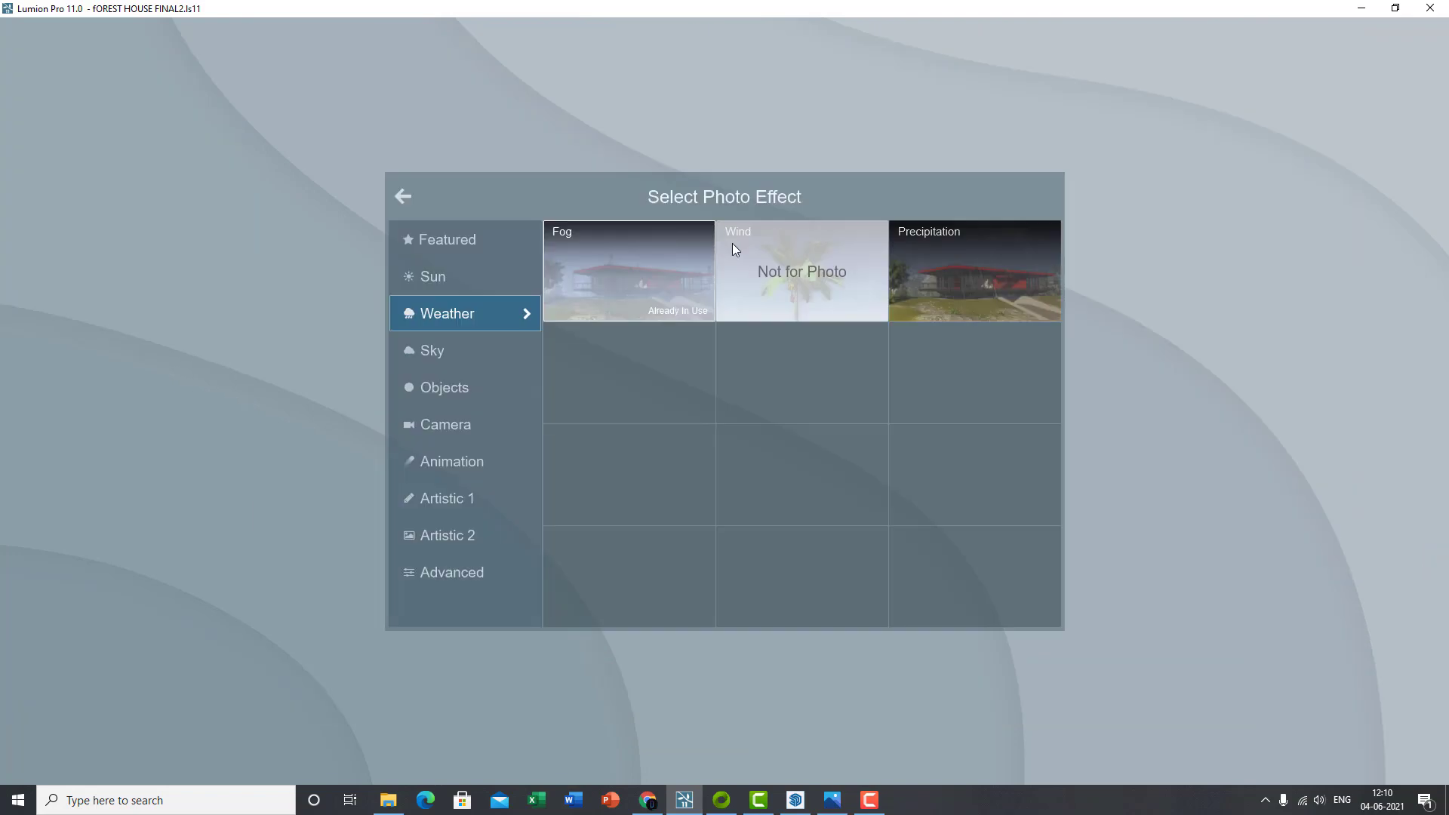
# - Add a Precipitation effect to Photo 6 with extra fog and Rain/Snow pushed to about 0.4
pyautogui.click(34, 141)
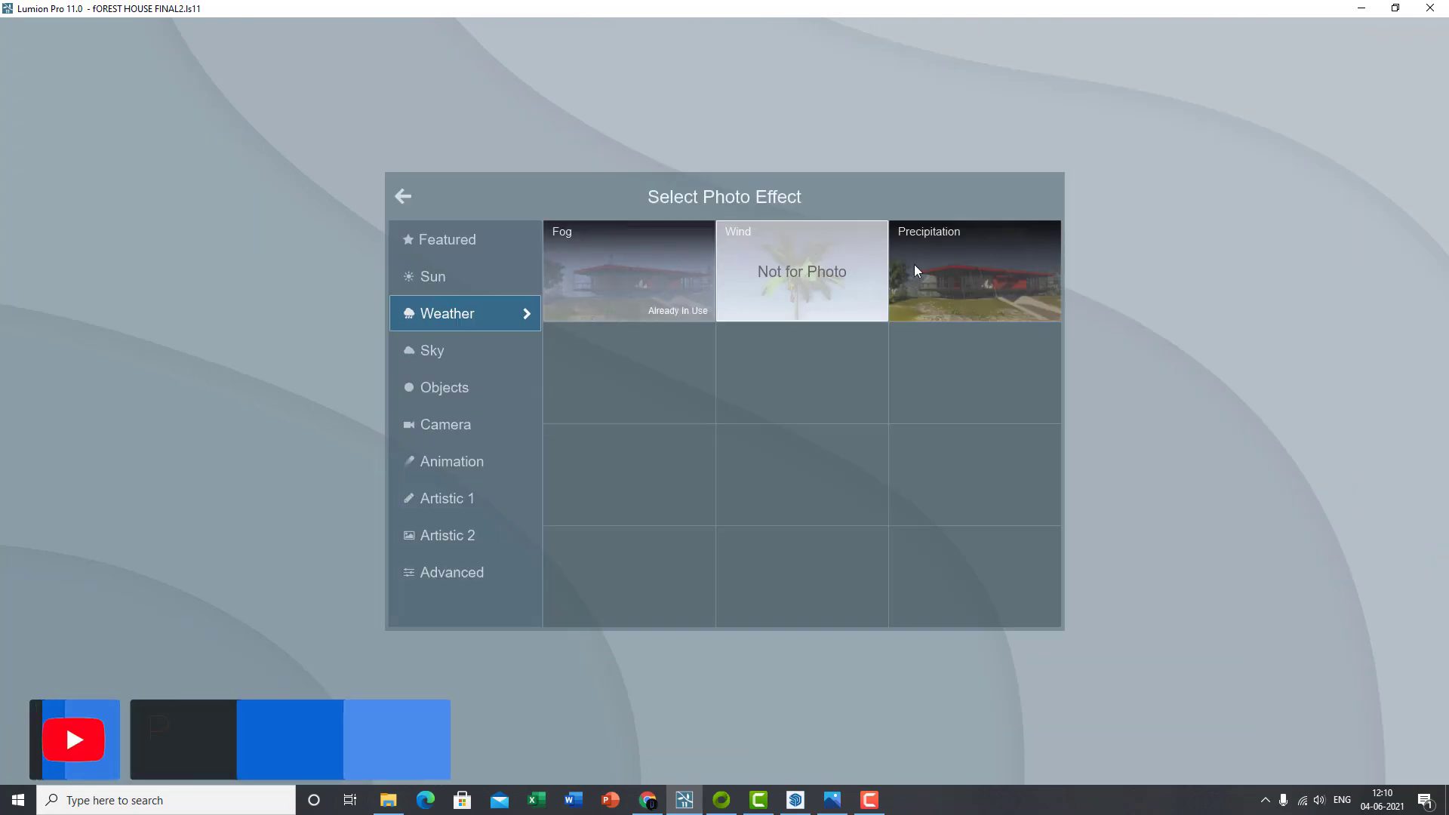
pyautogui.click(981, 278)
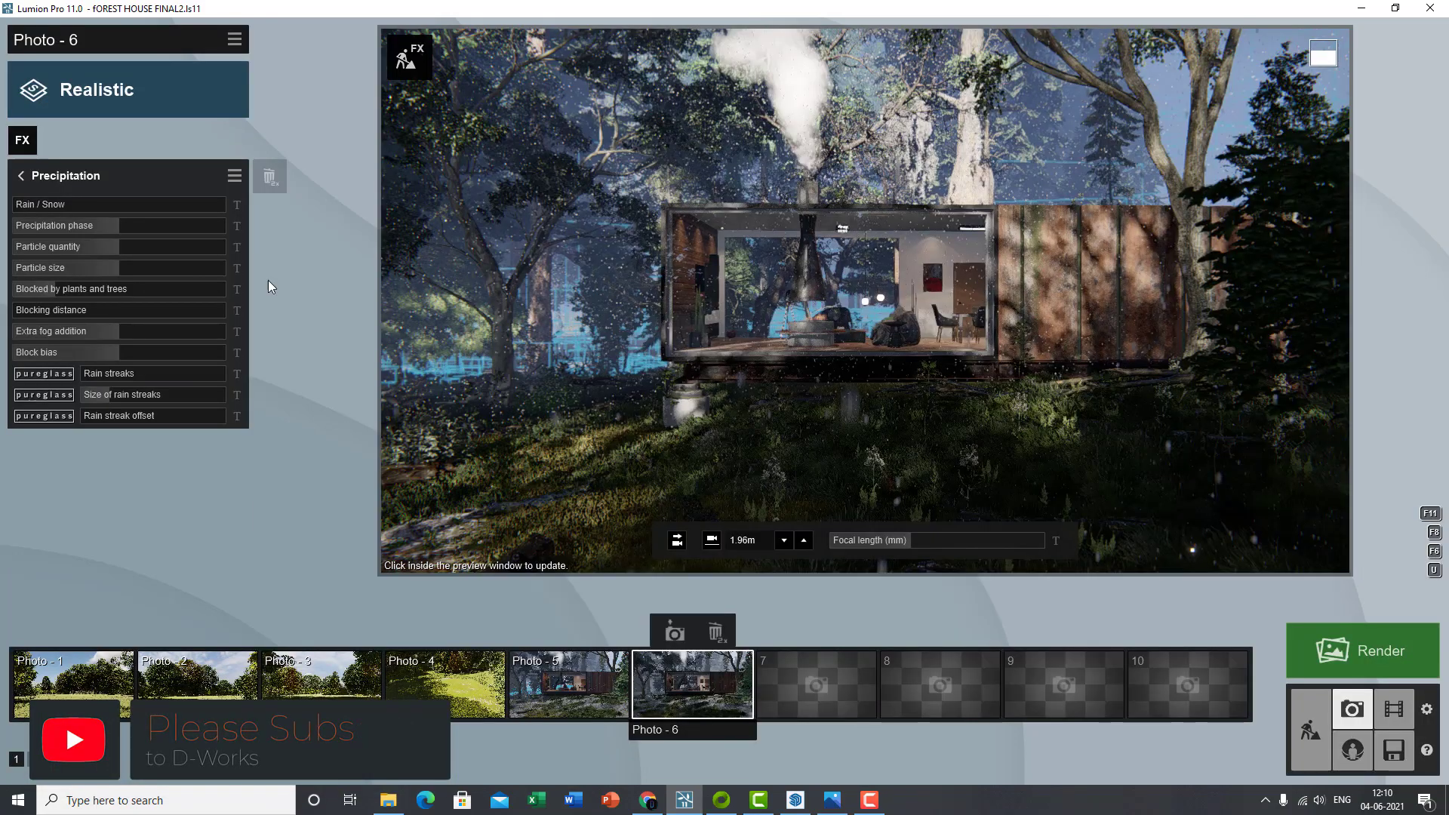
pyautogui.click(158, 332)
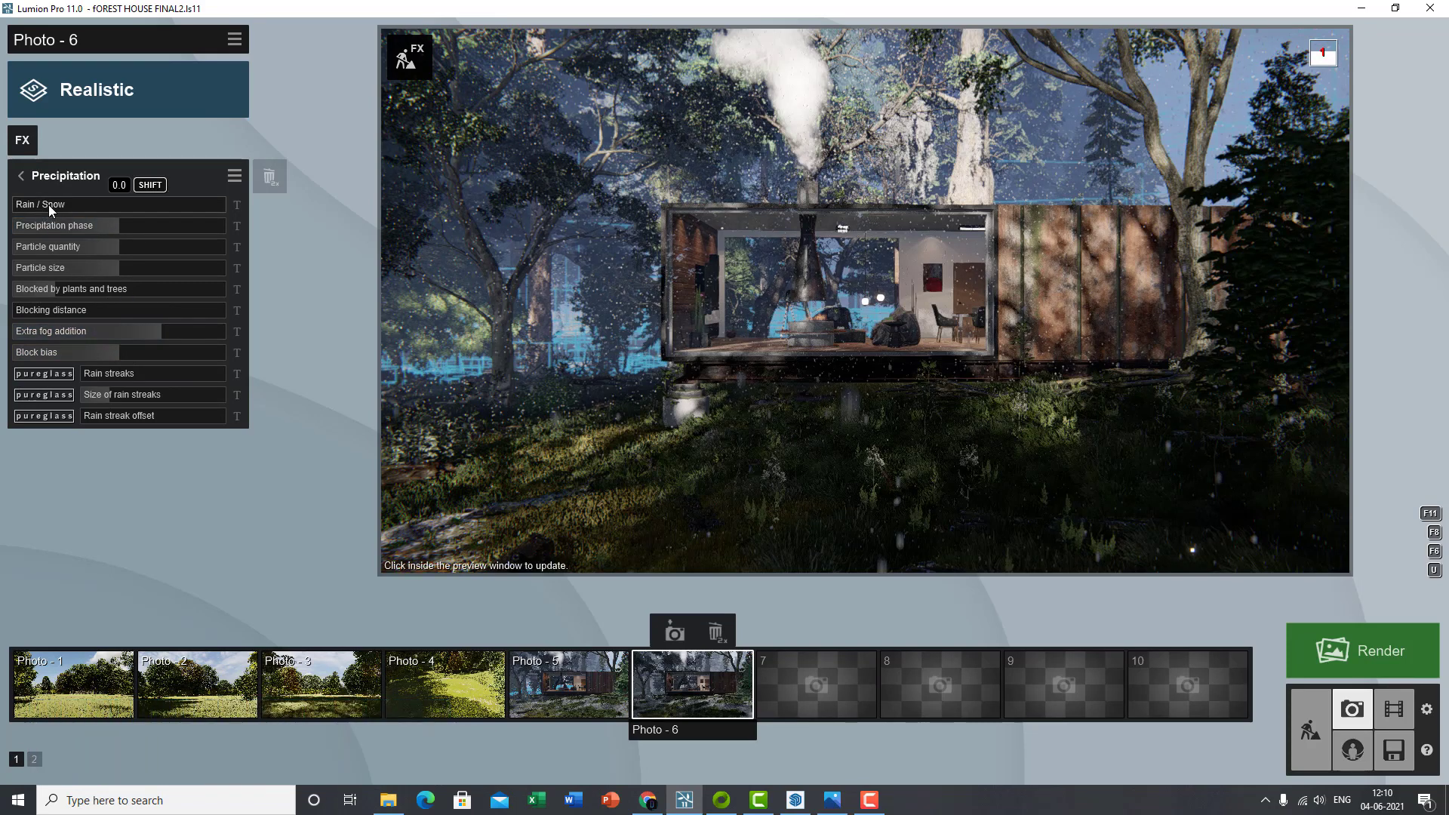
pyautogui.click(70, 205)
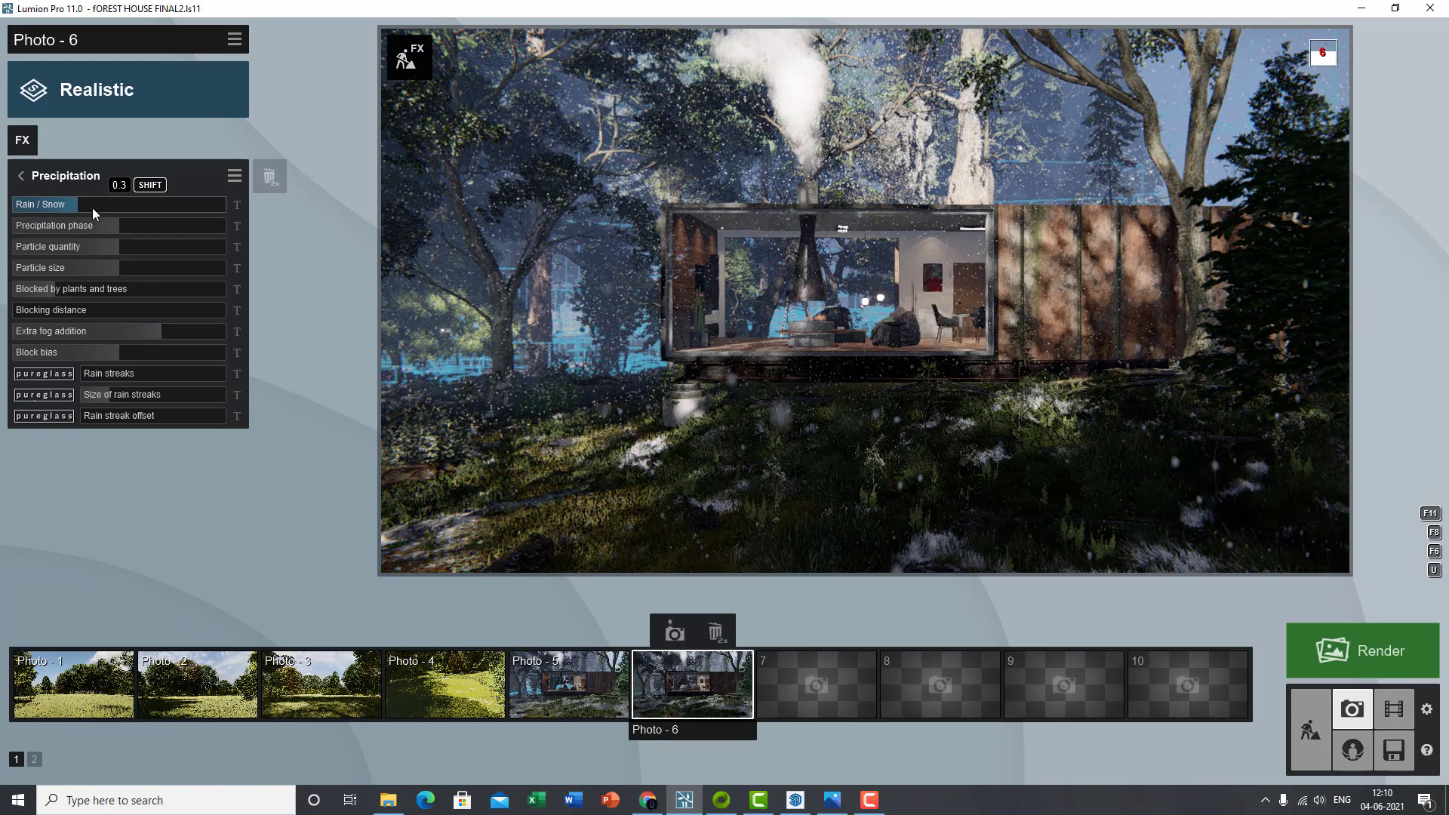
pyautogui.moveTo(92, 207); pyautogui.dragTo(100, 207)
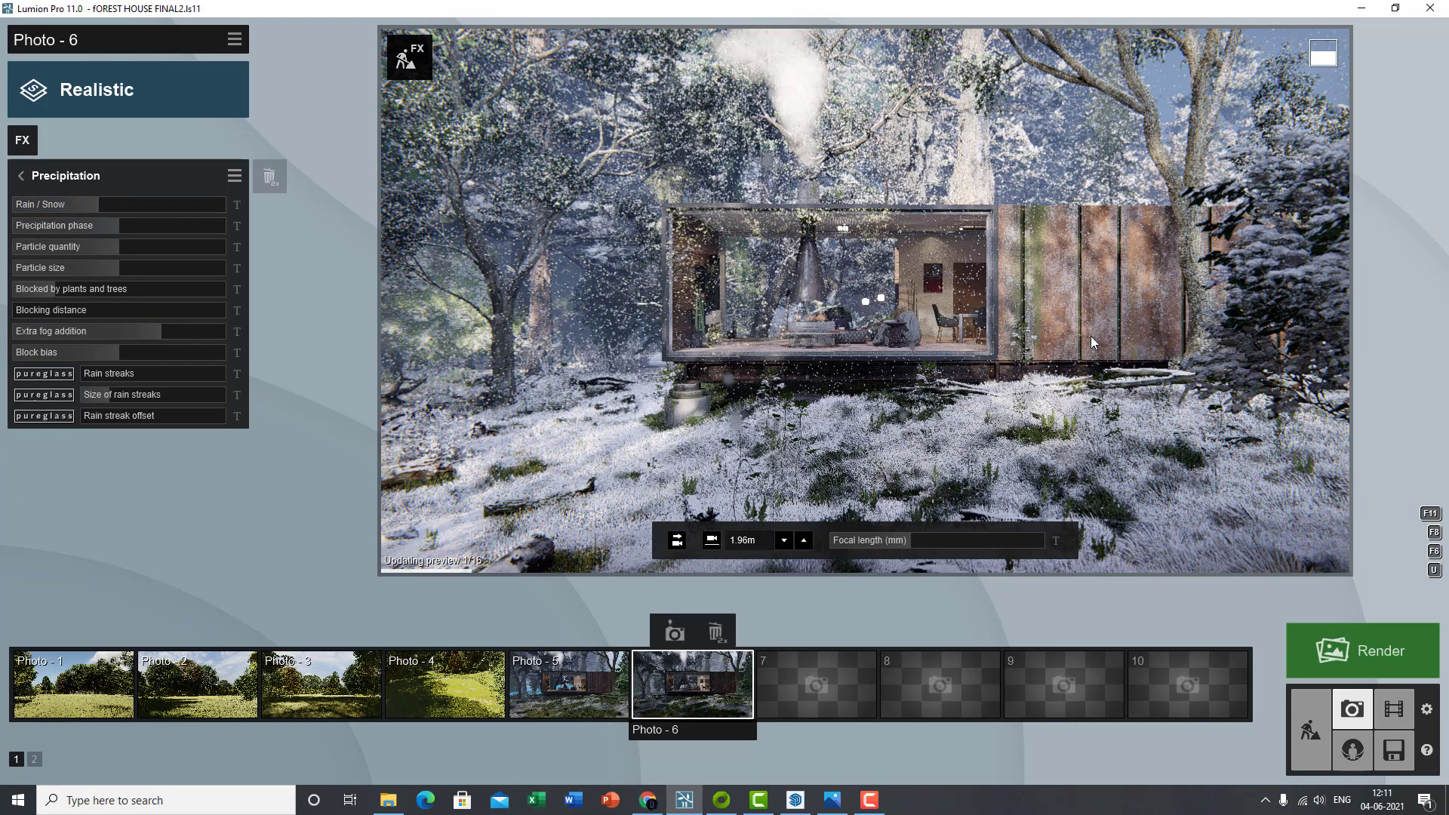
# - Set the Real Skies Brightness to 0.7 and adjust Overall brightness, then refresh the preview
pyautogui.click(51, 184)
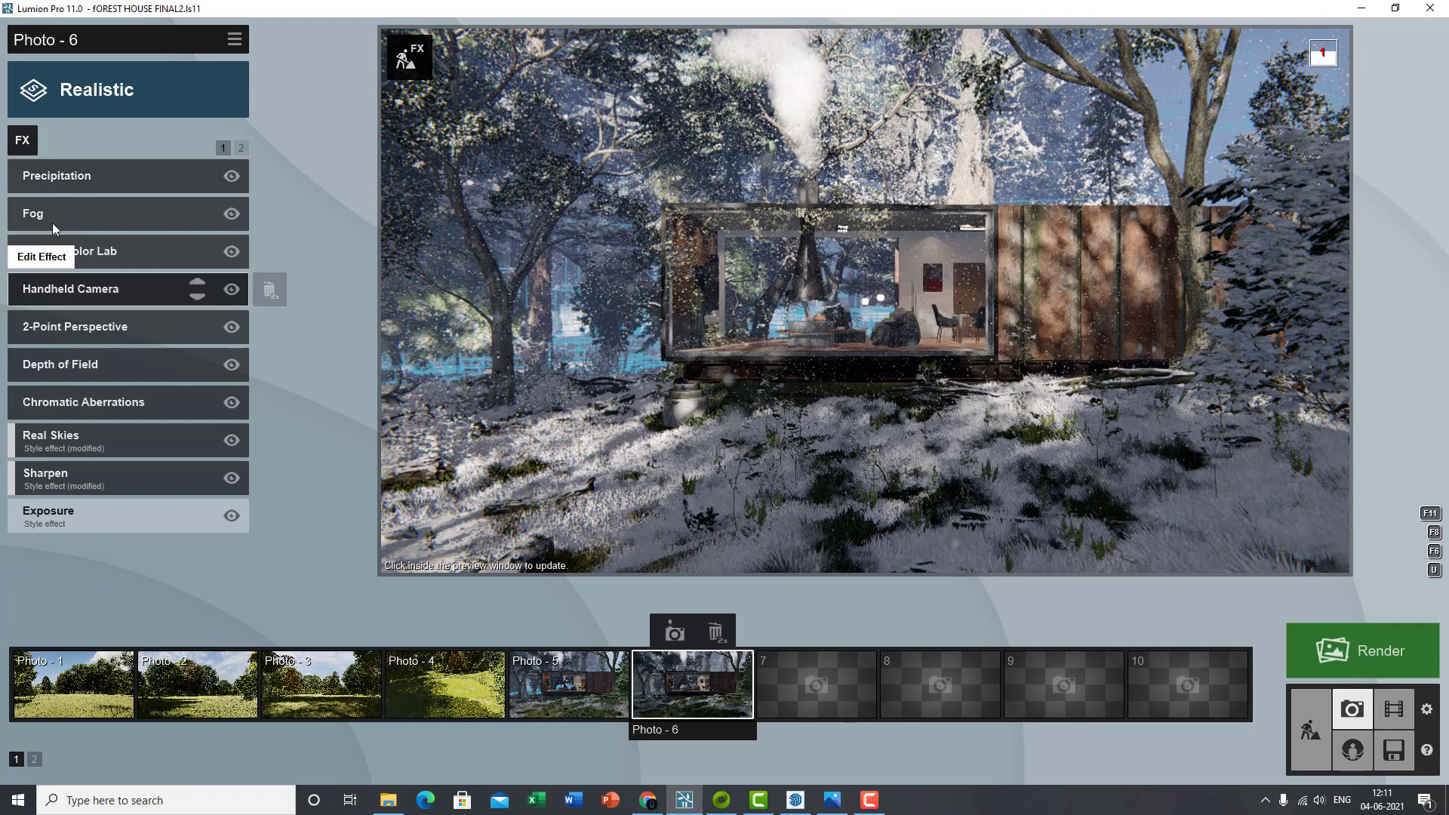
pyautogui.click(93, 443)
pyautogui.click(83, 287)
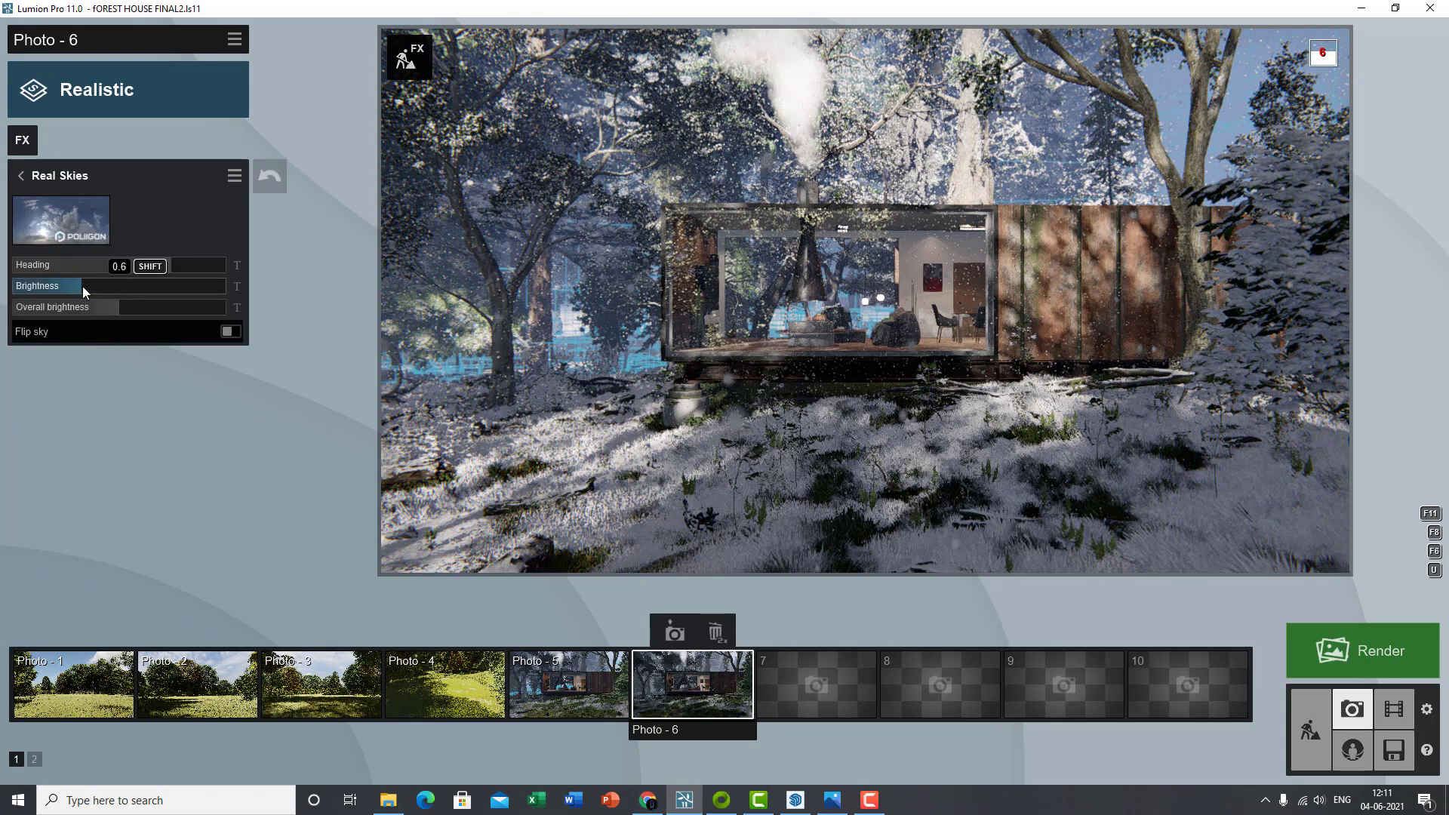
pyautogui.click(92, 287)
pyautogui.click(99, 306)
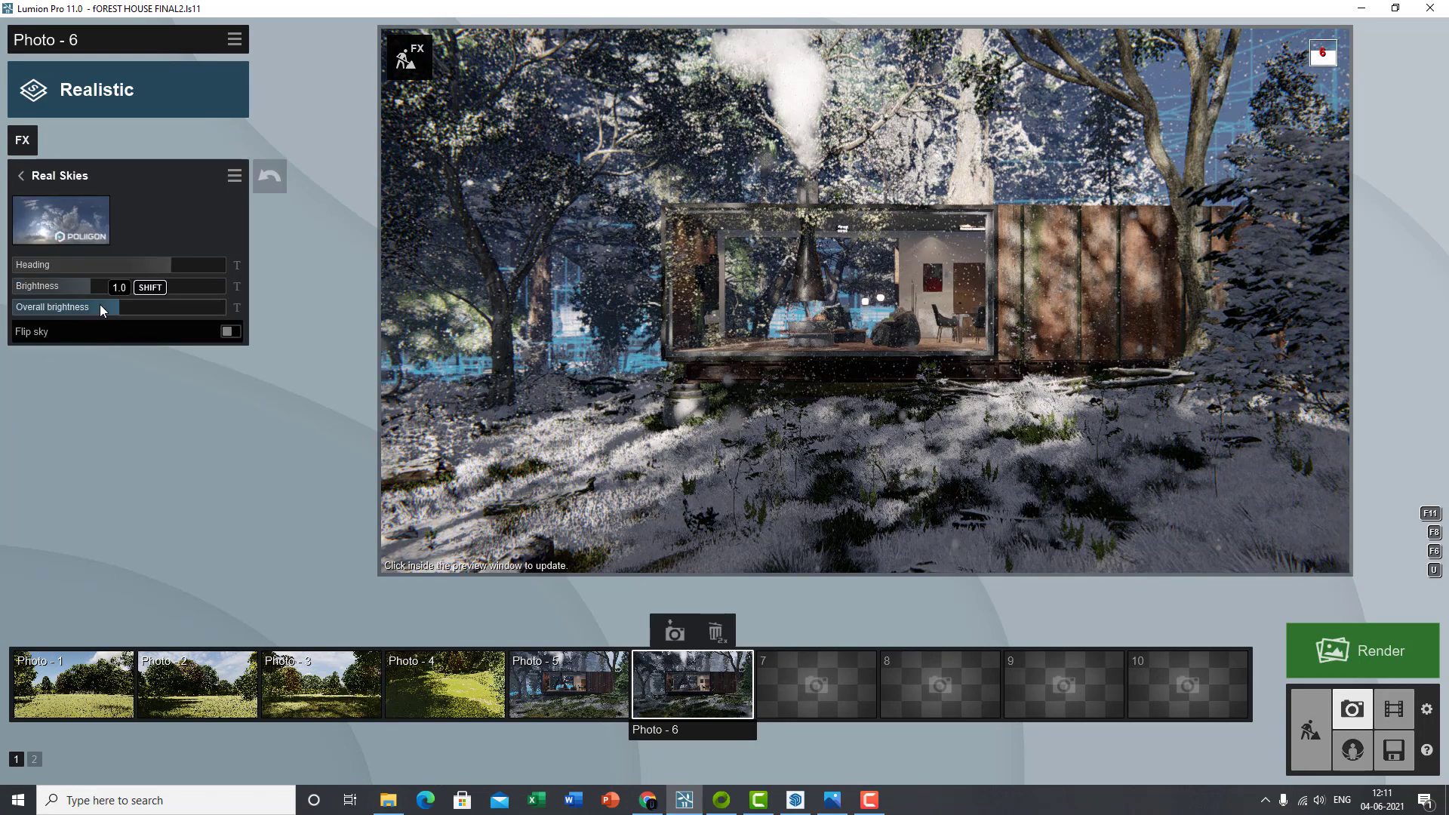
pyautogui.click(917, 294)
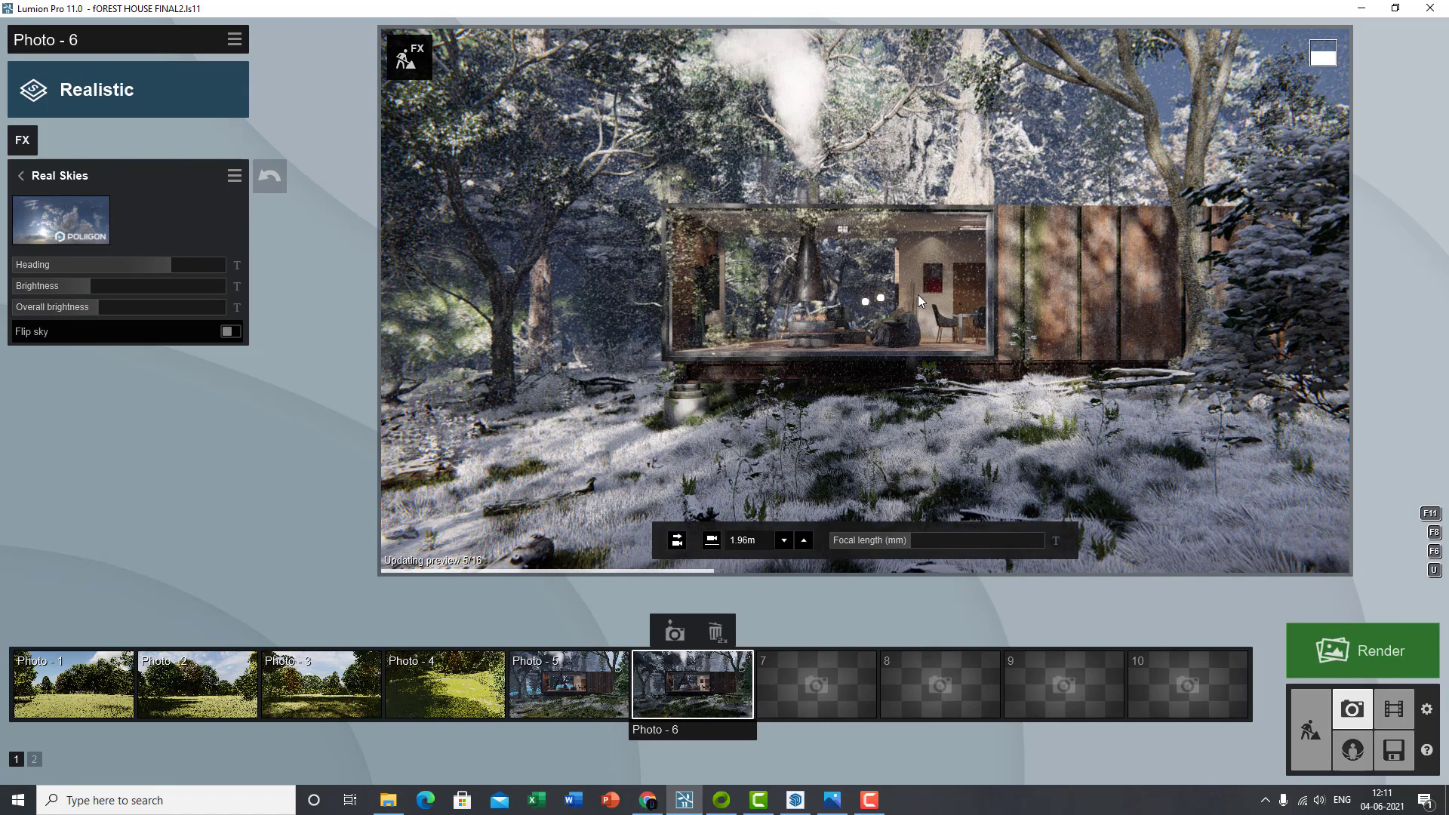
# - Replace the sky with one from the Overcast library and refresh the preview
pyautogui.click(51, 234)
pyautogui.click(713, 154)
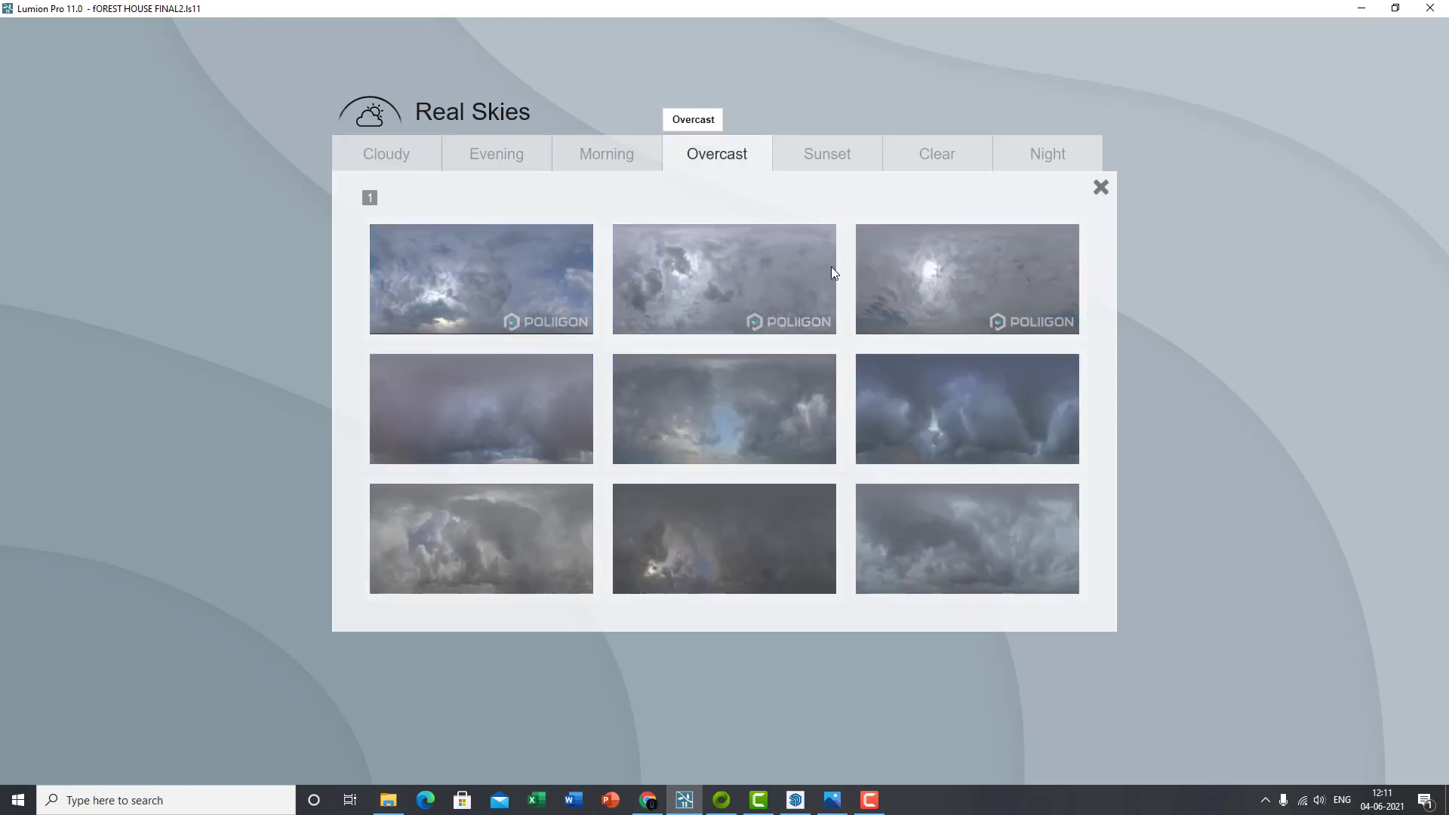
pyautogui.click(1021, 310)
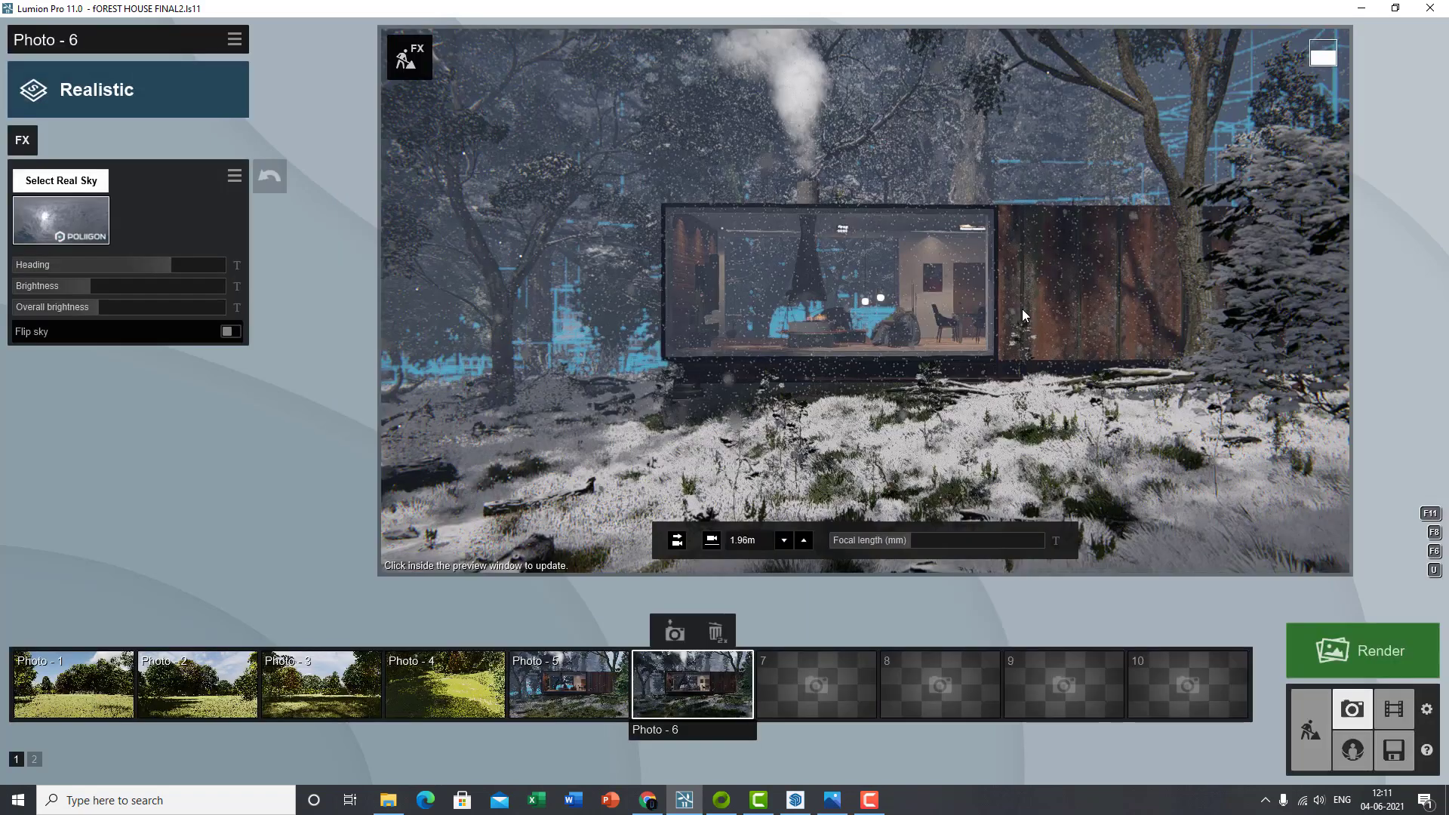
pyautogui.click(736, 243)
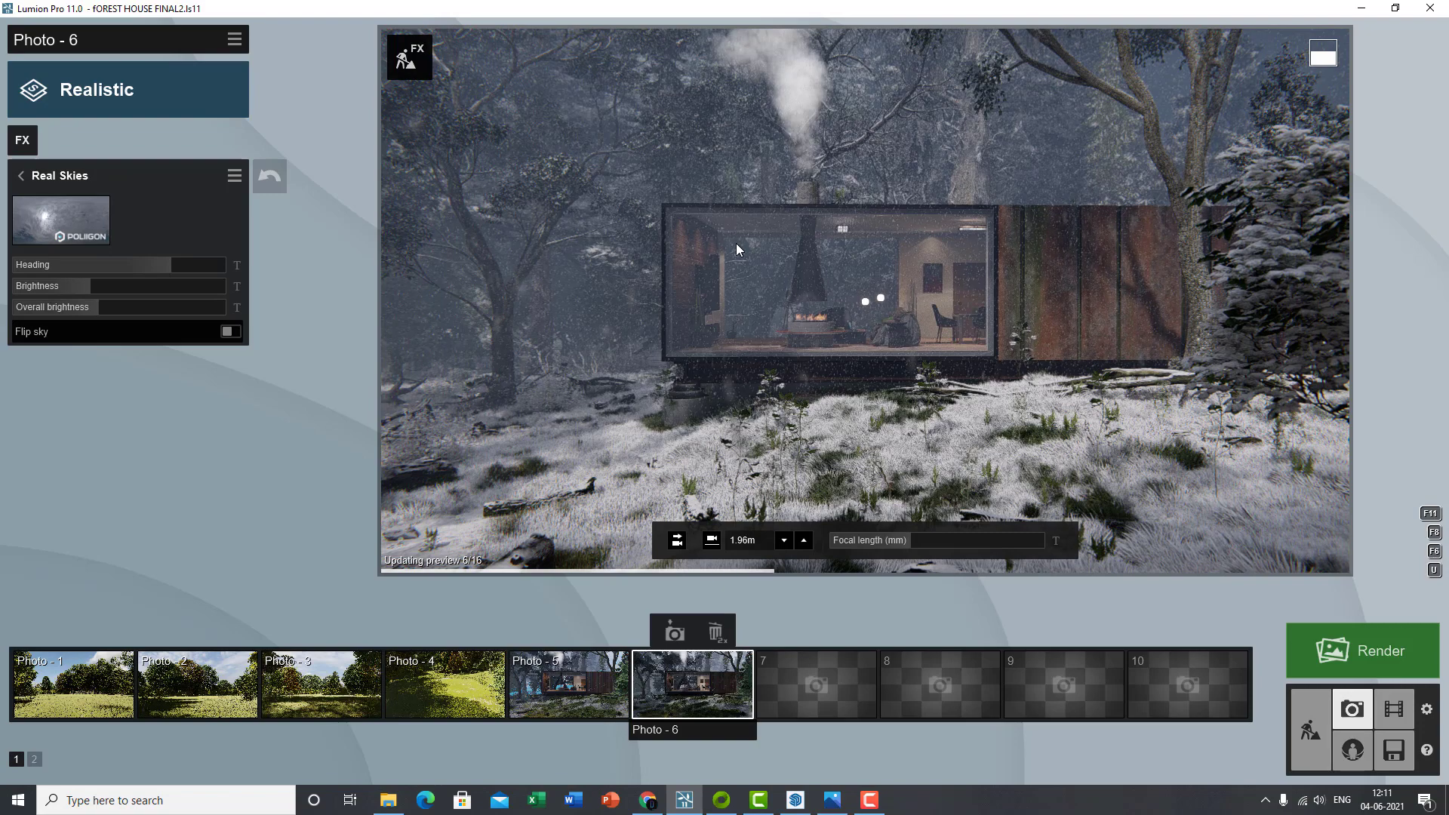
pyautogui.click(19, 177)
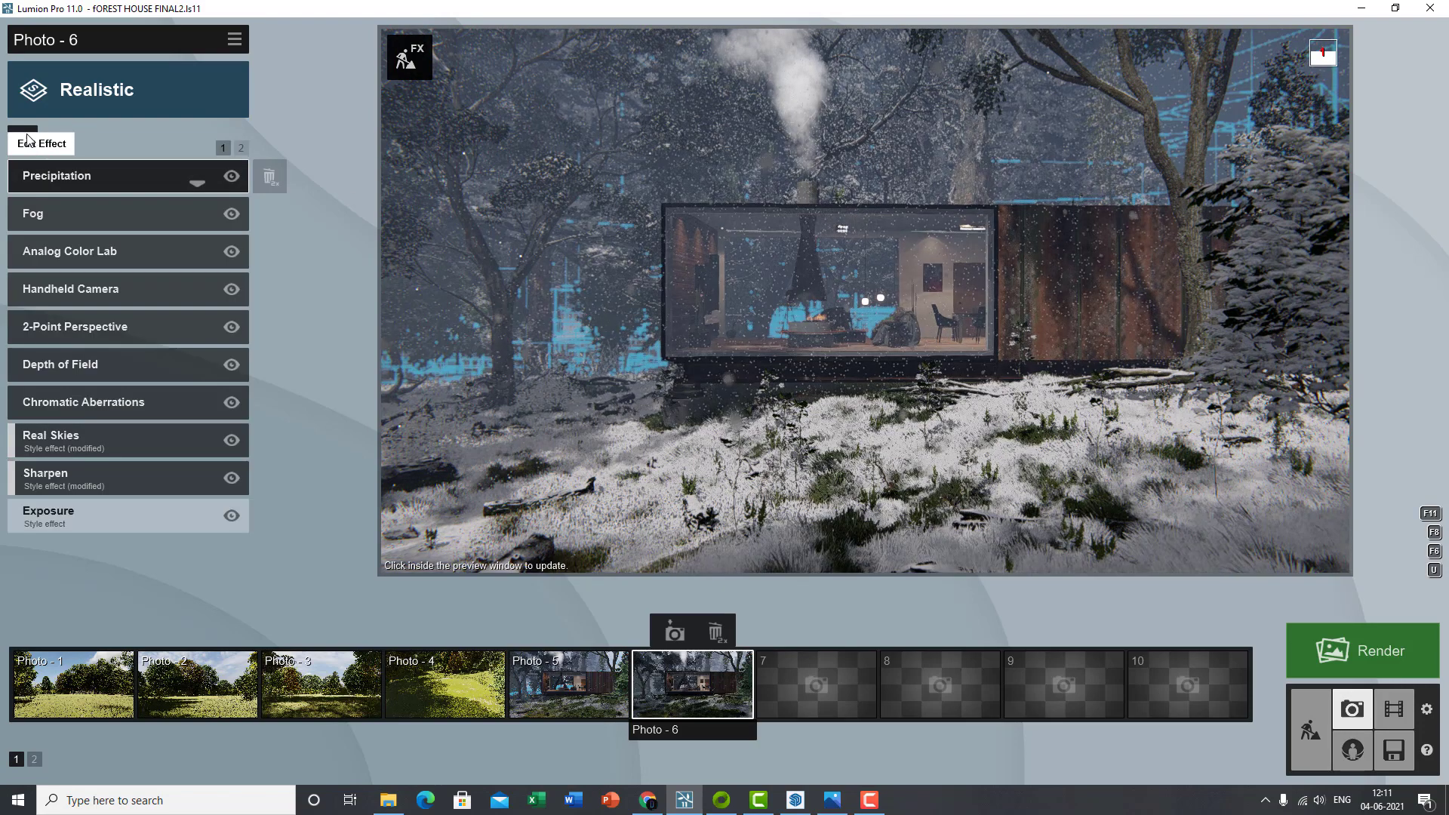
pyautogui.click(25, 139)
pyautogui.click(507, 256)
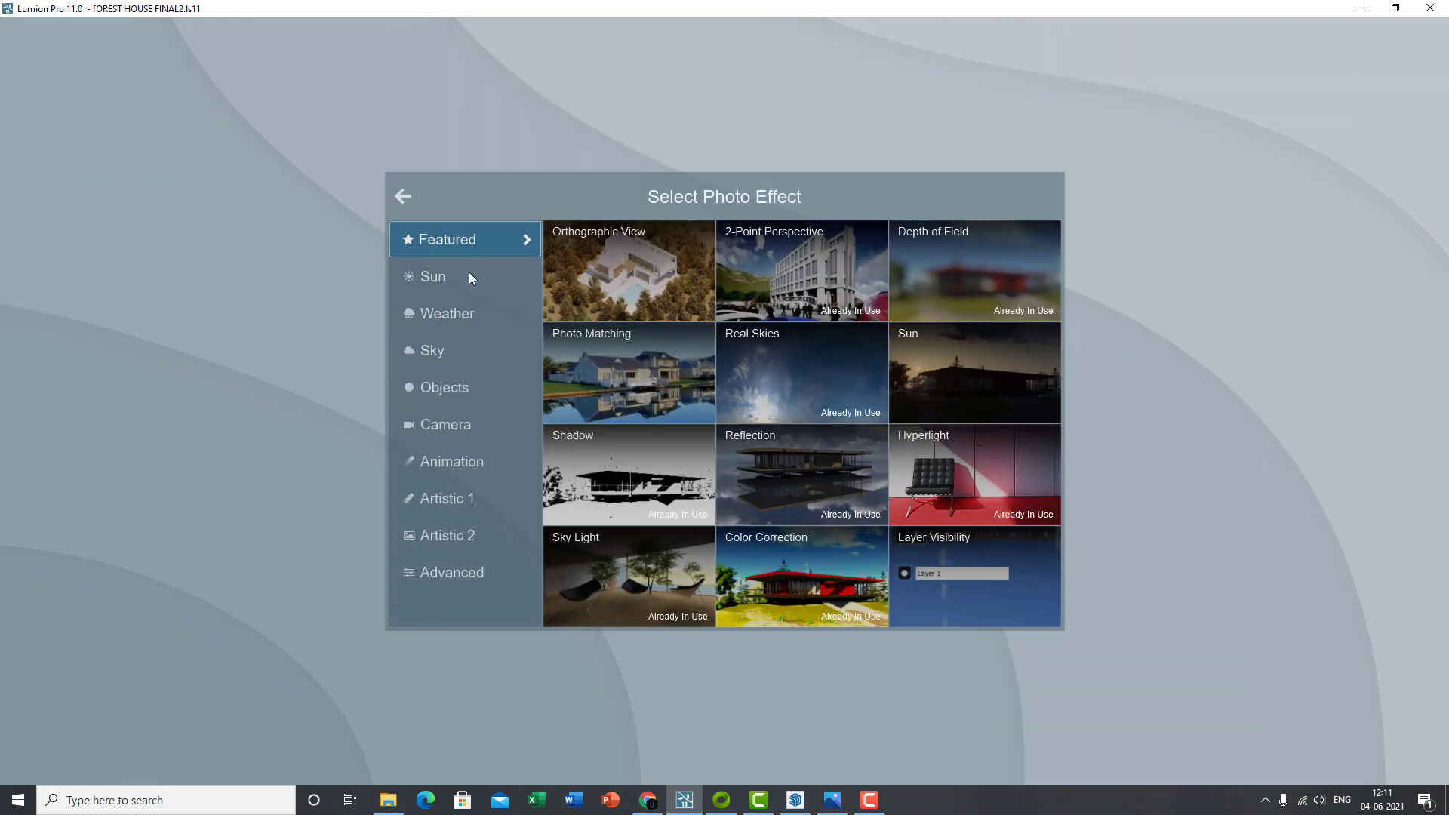
pyautogui.click(471, 272)
pyautogui.click(468, 313)
pyautogui.click(472, 350)
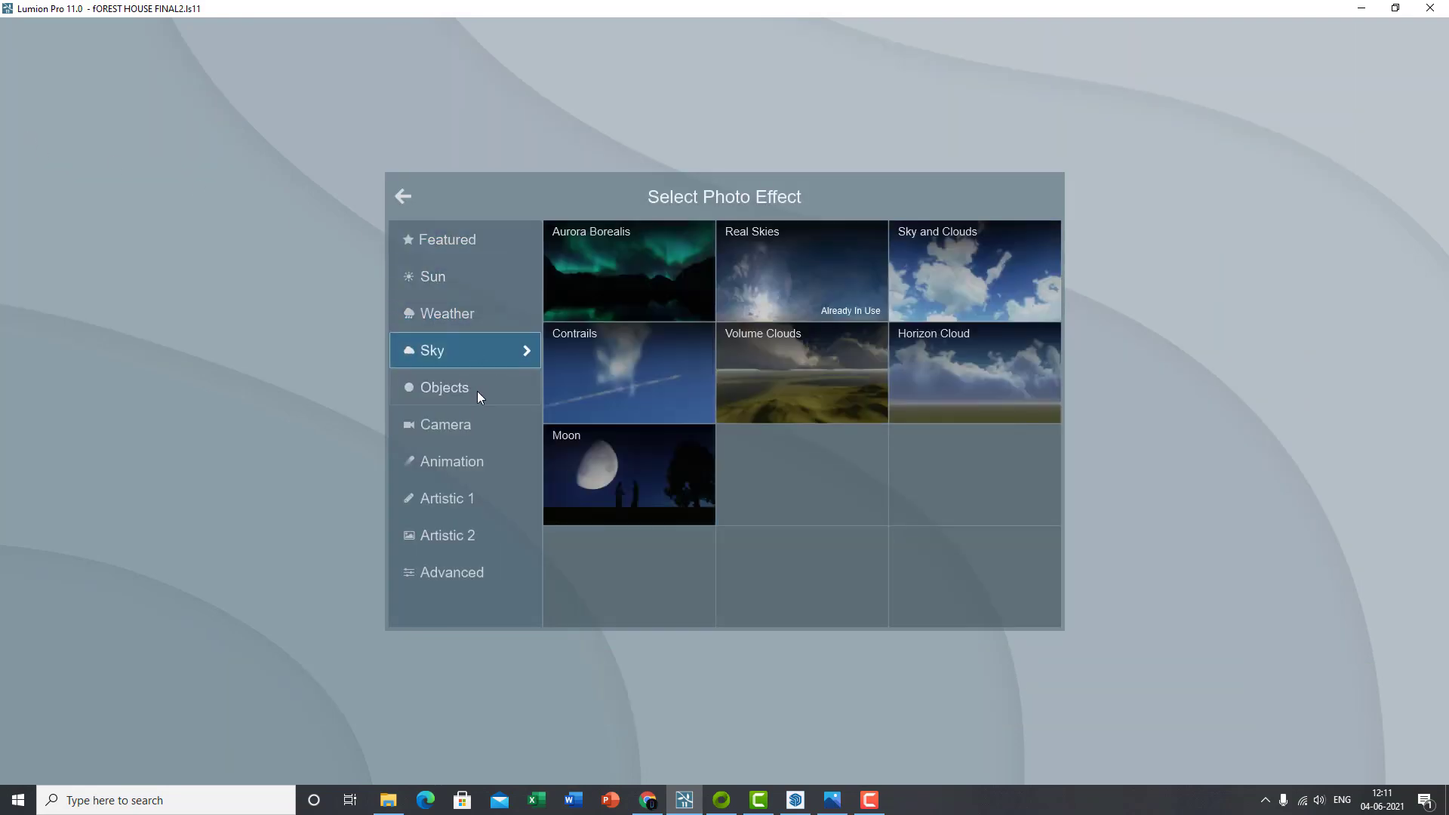
pyautogui.click(473, 388)
pyautogui.click(477, 420)
pyautogui.click(481, 463)
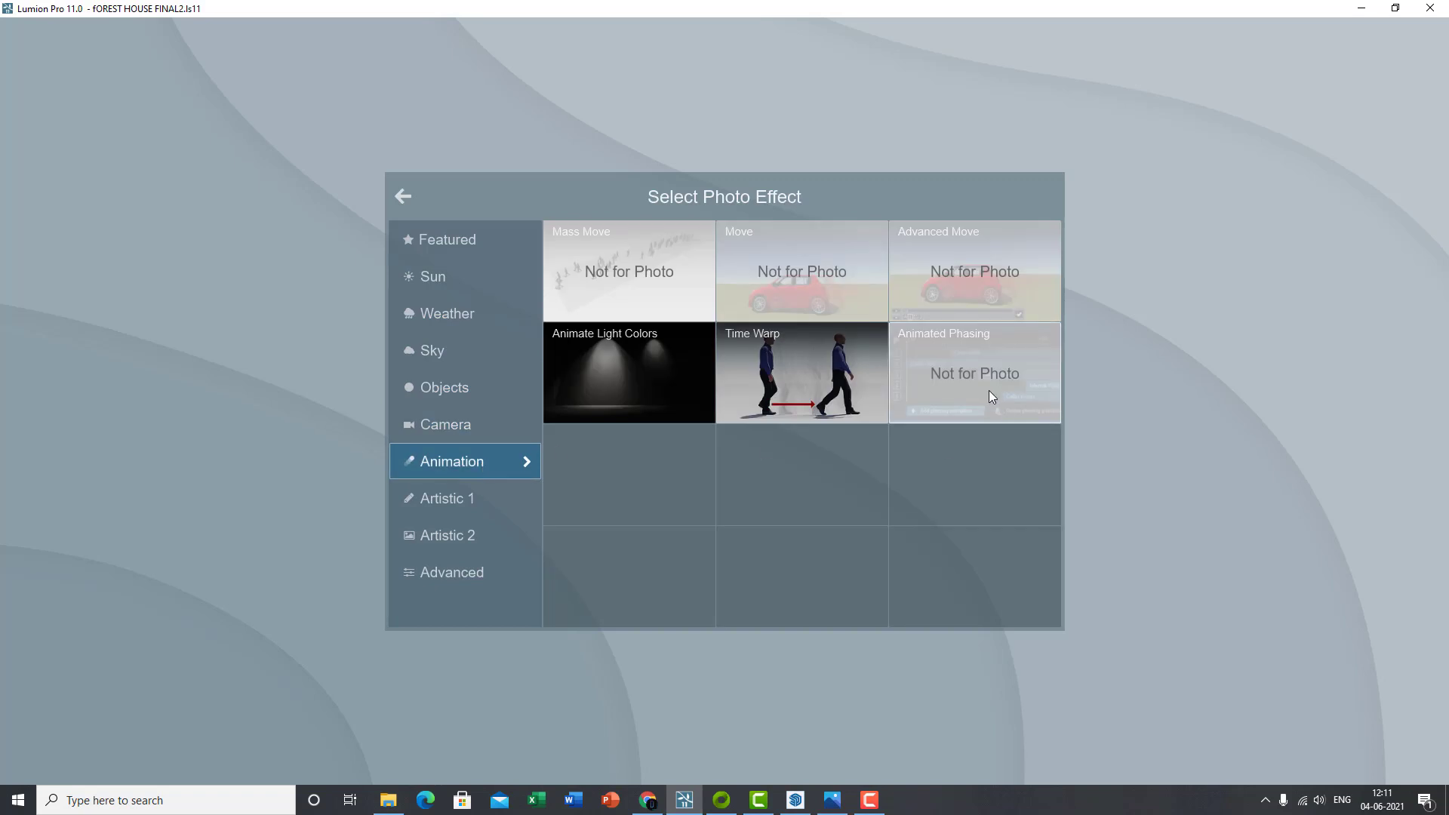
pyautogui.click(481, 507)
pyautogui.click(480, 542)
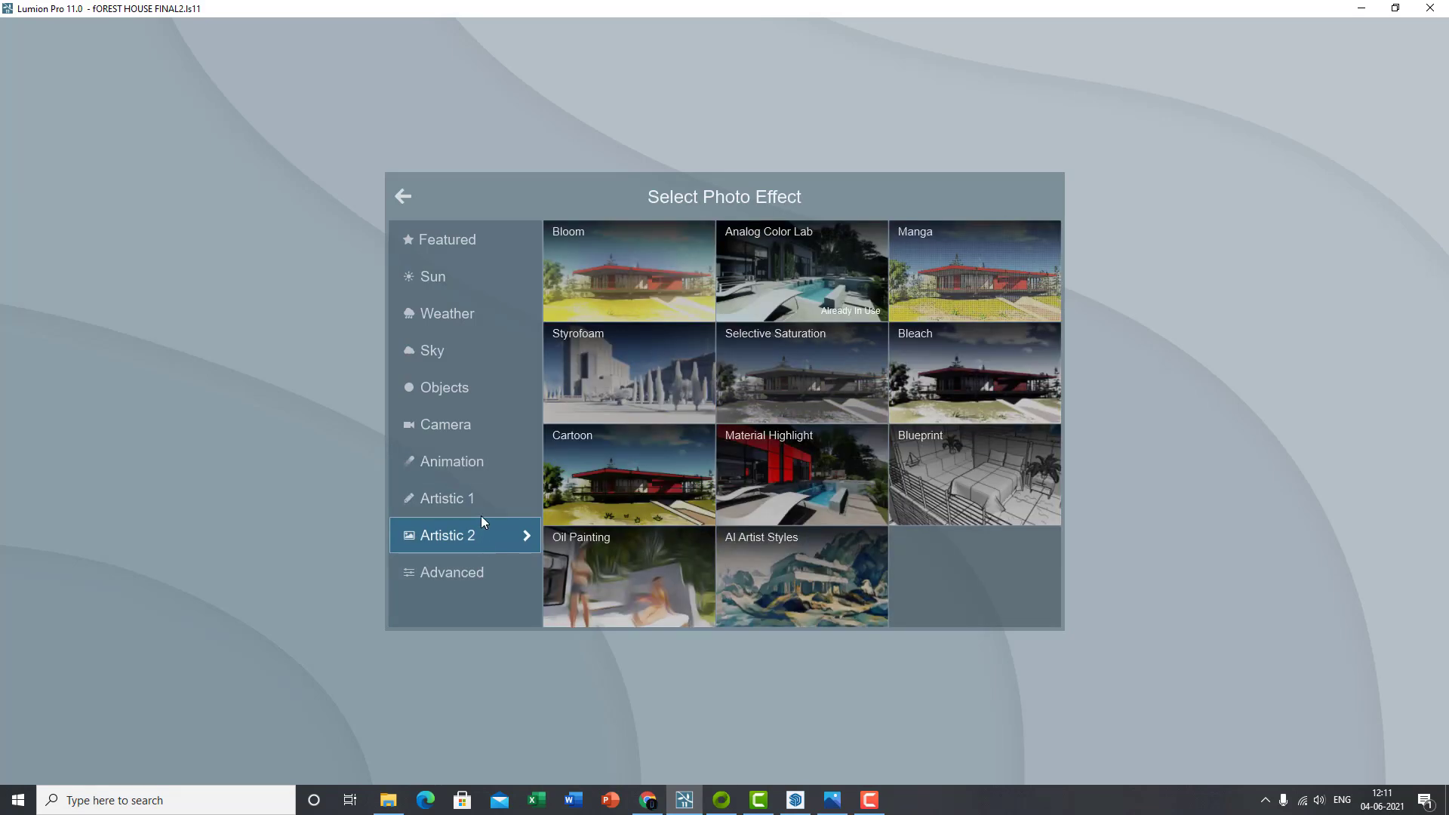
pyautogui.click(482, 515)
pyautogui.click(486, 544)
pyautogui.click(482, 582)
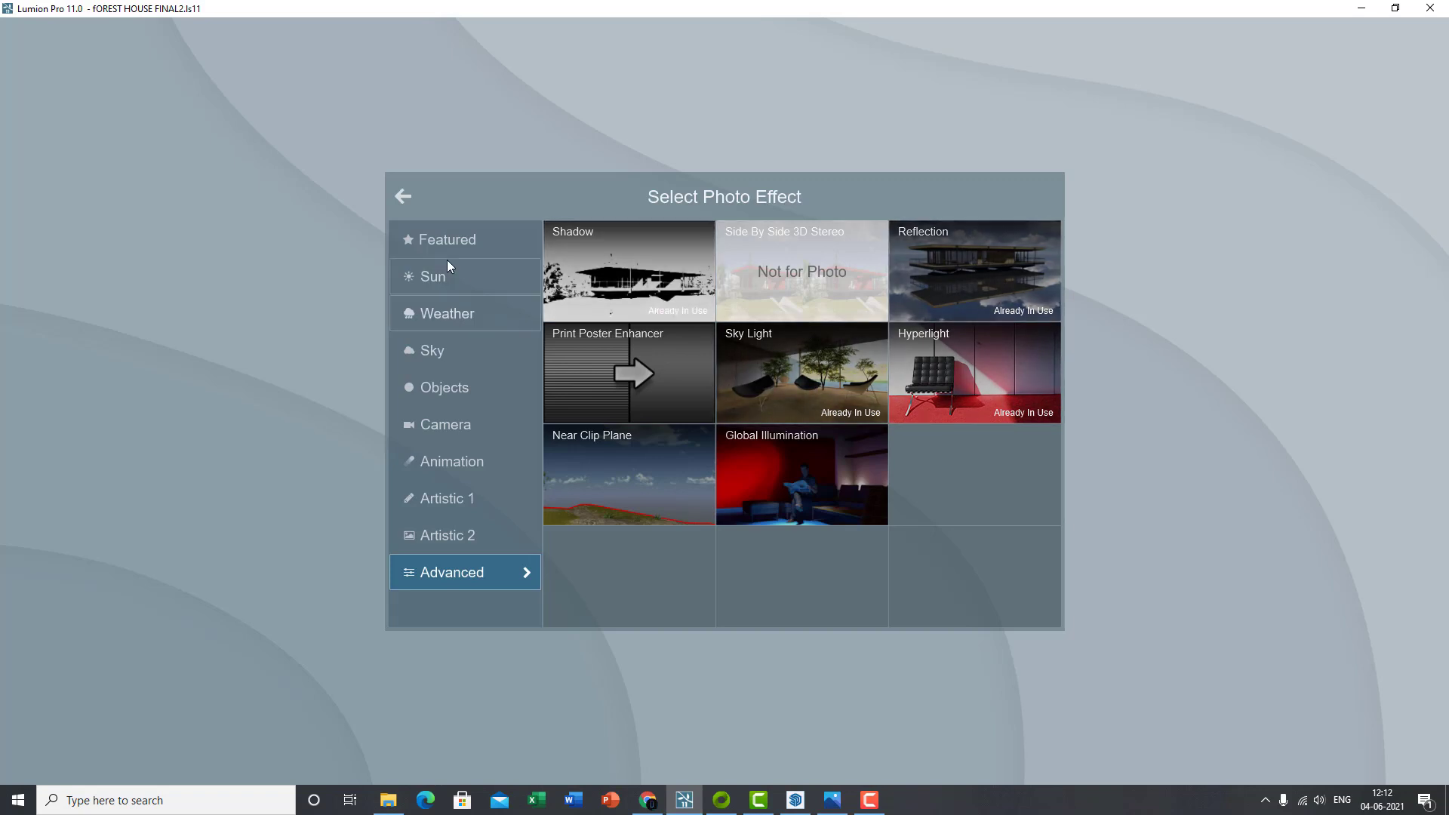
pyautogui.click(456, 241)
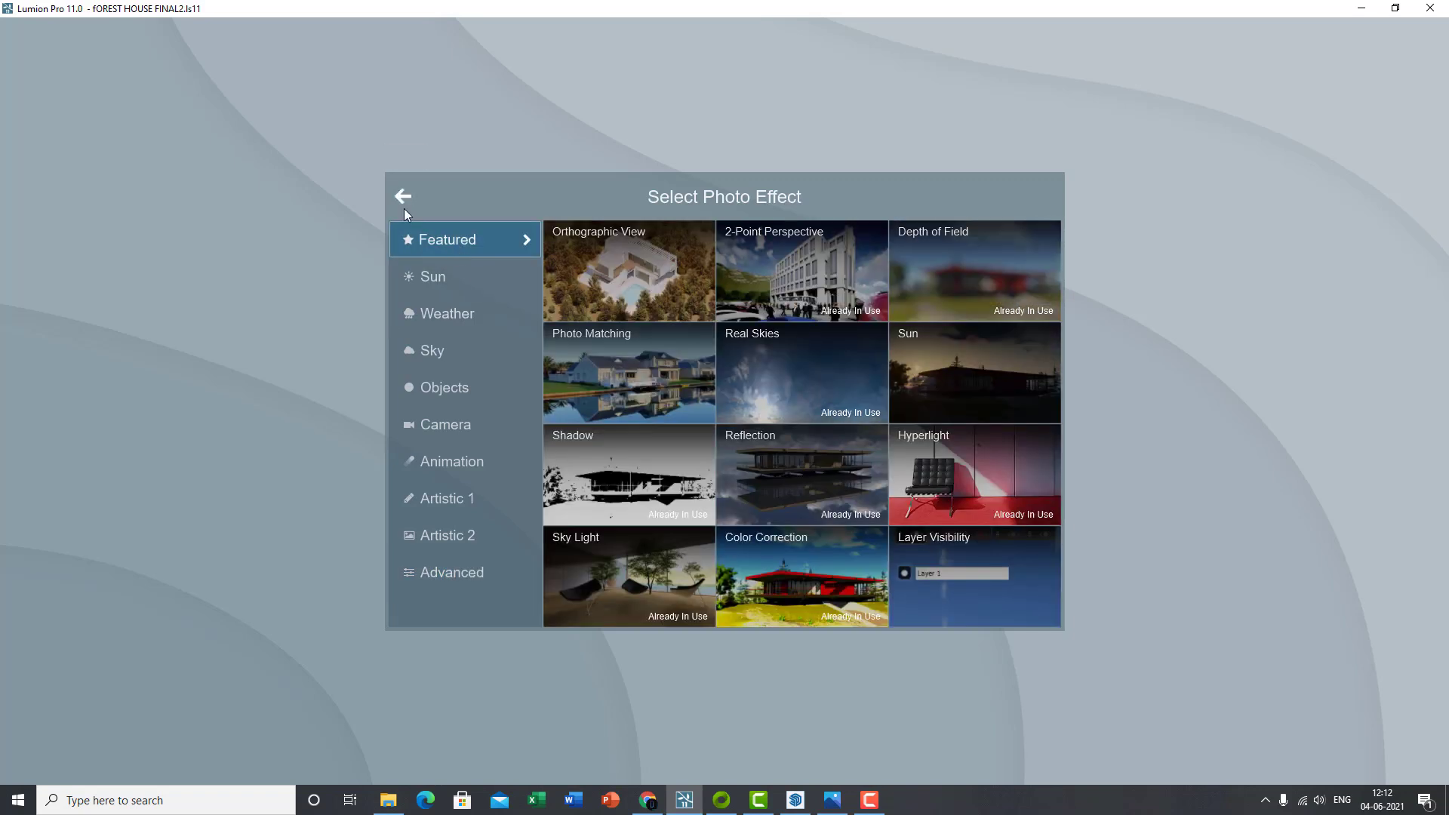
pyautogui.click(644, 499)
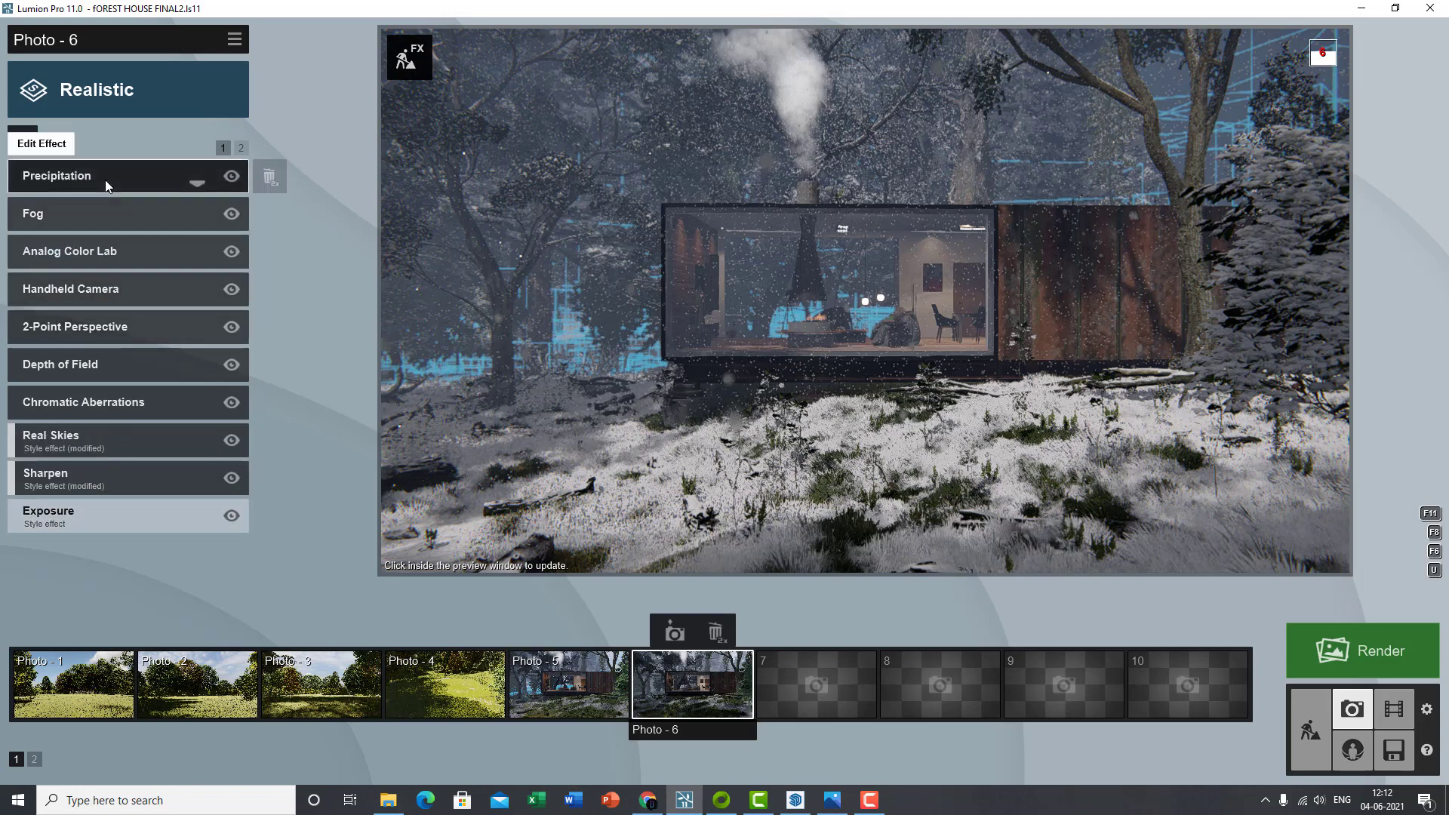
# - Open the render style choices and close them without changing the style
pyautogui.click(116, 87)
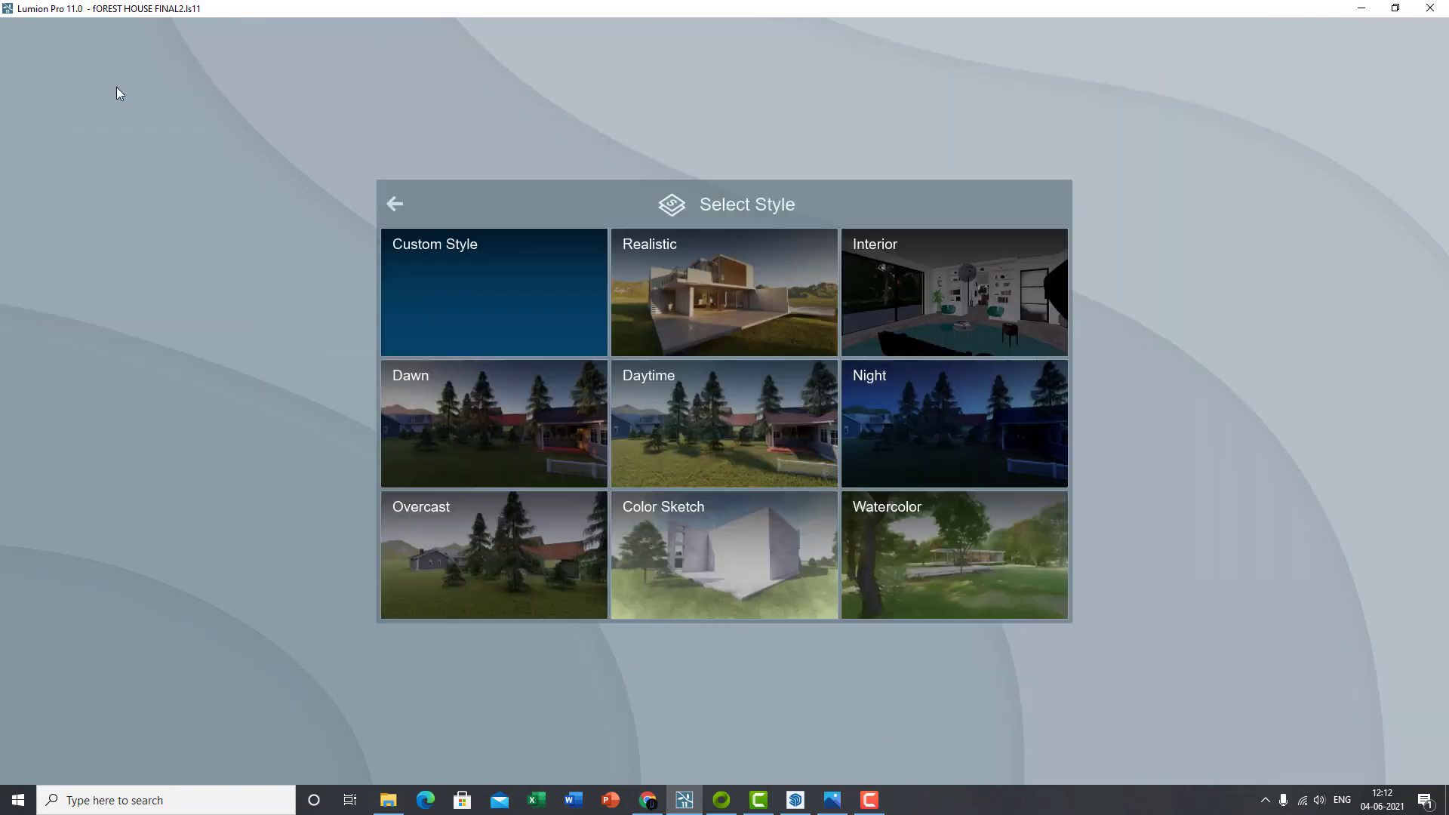
pyautogui.click(976, 293)
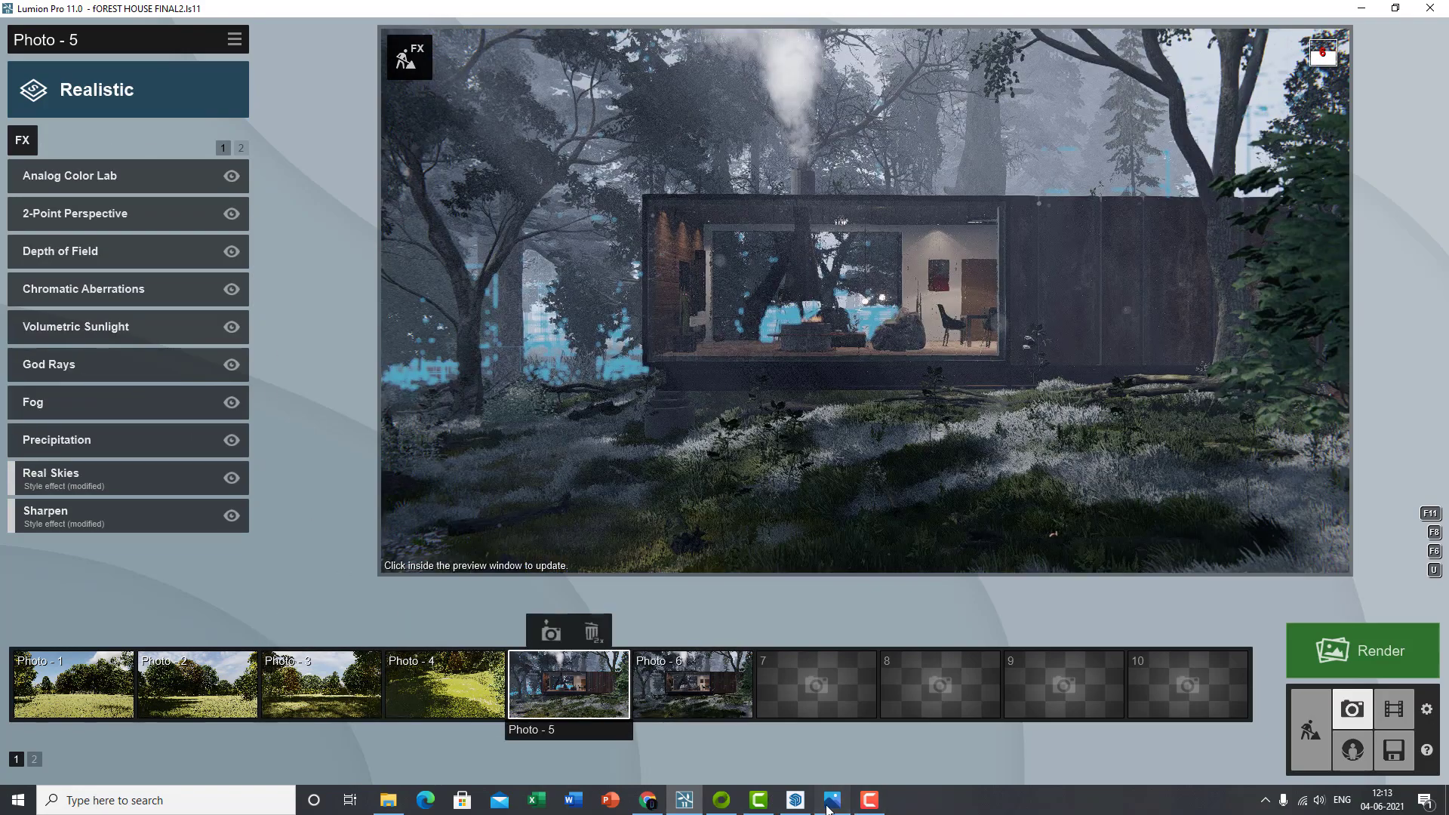
pyautogui.click(830, 801)
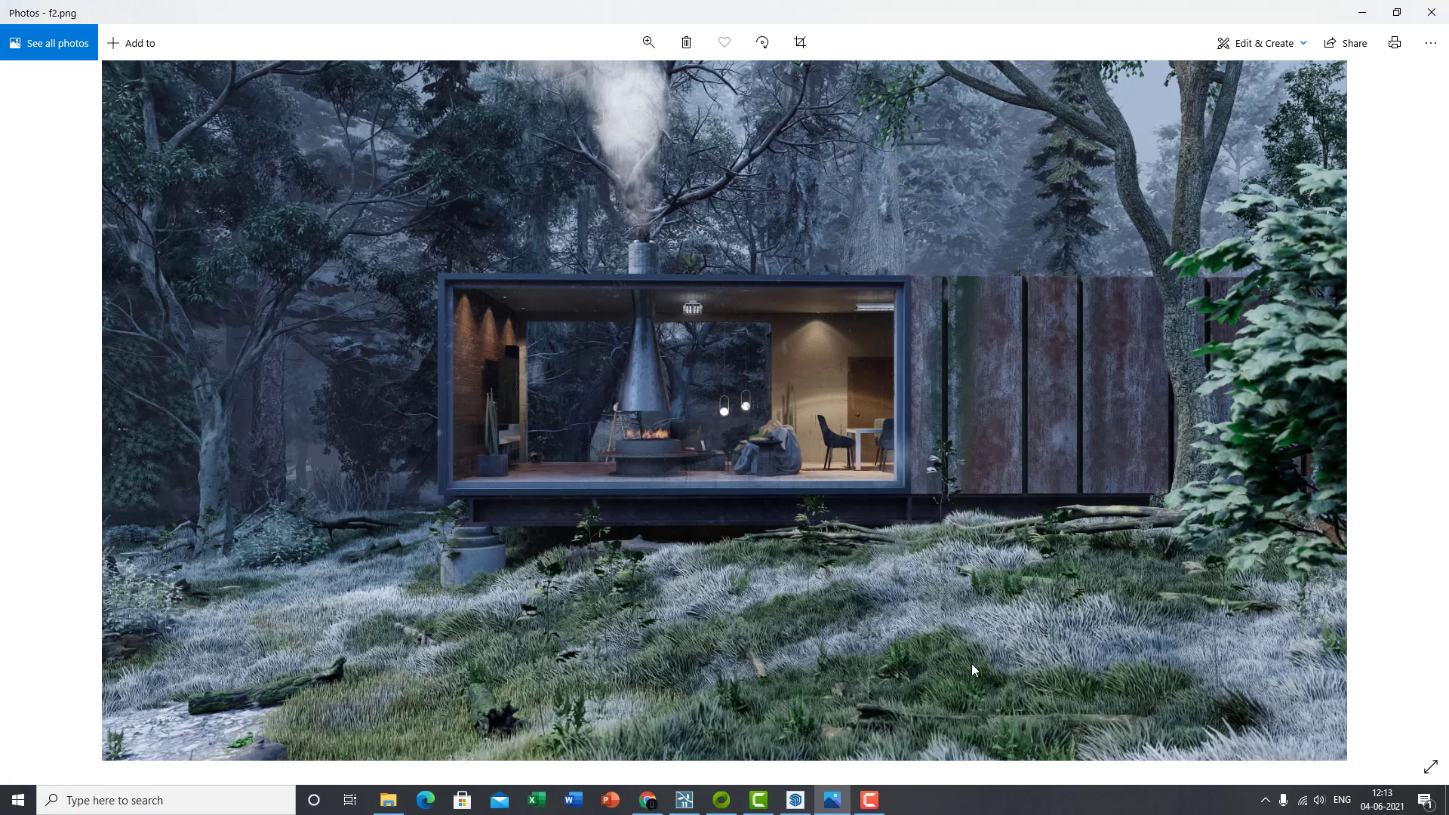
pyautogui.press('Right')
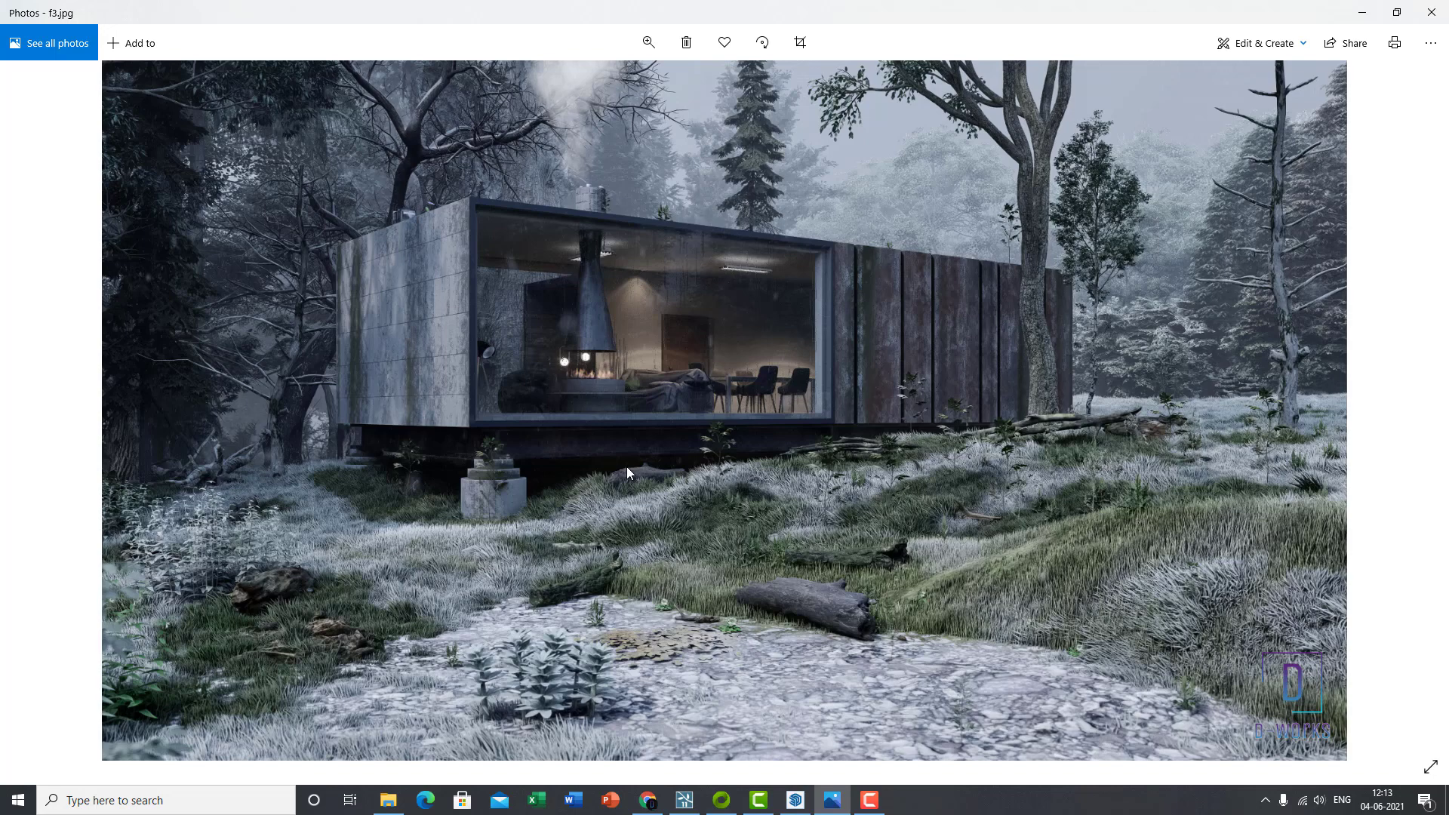
pyautogui.press('Left')
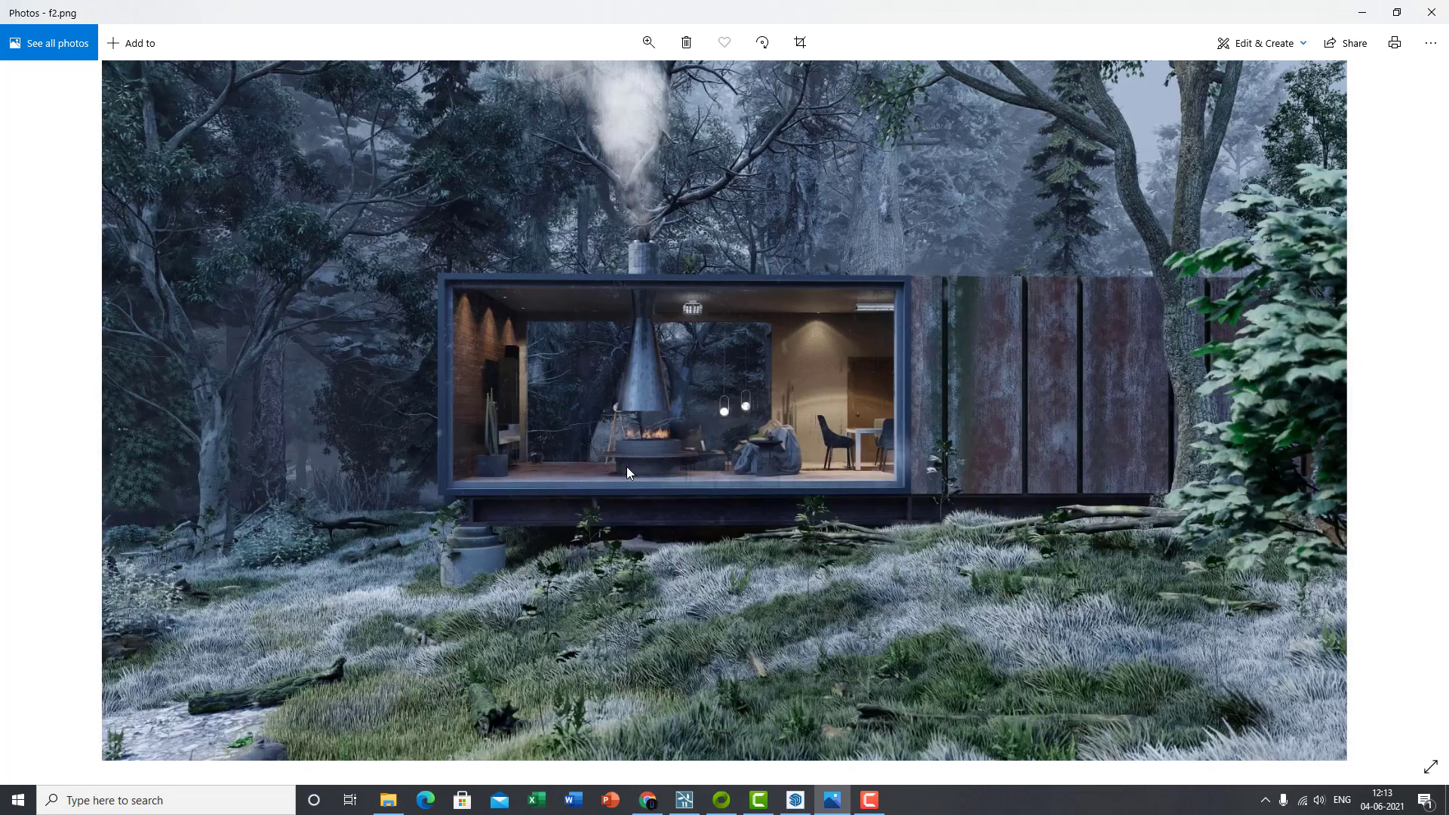
pyautogui.press('Right')
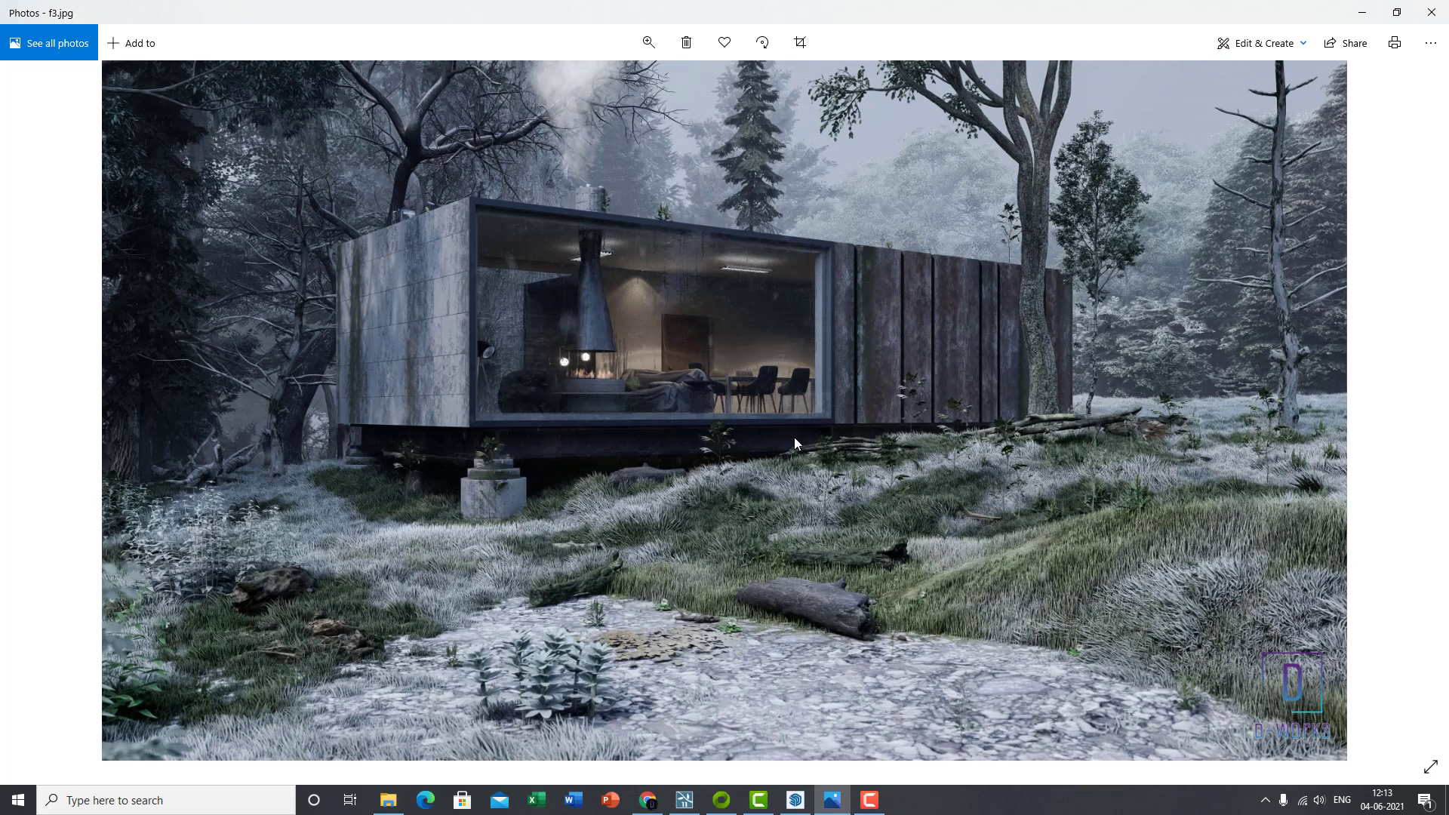
pyautogui.hotkey('alt', 'F4')
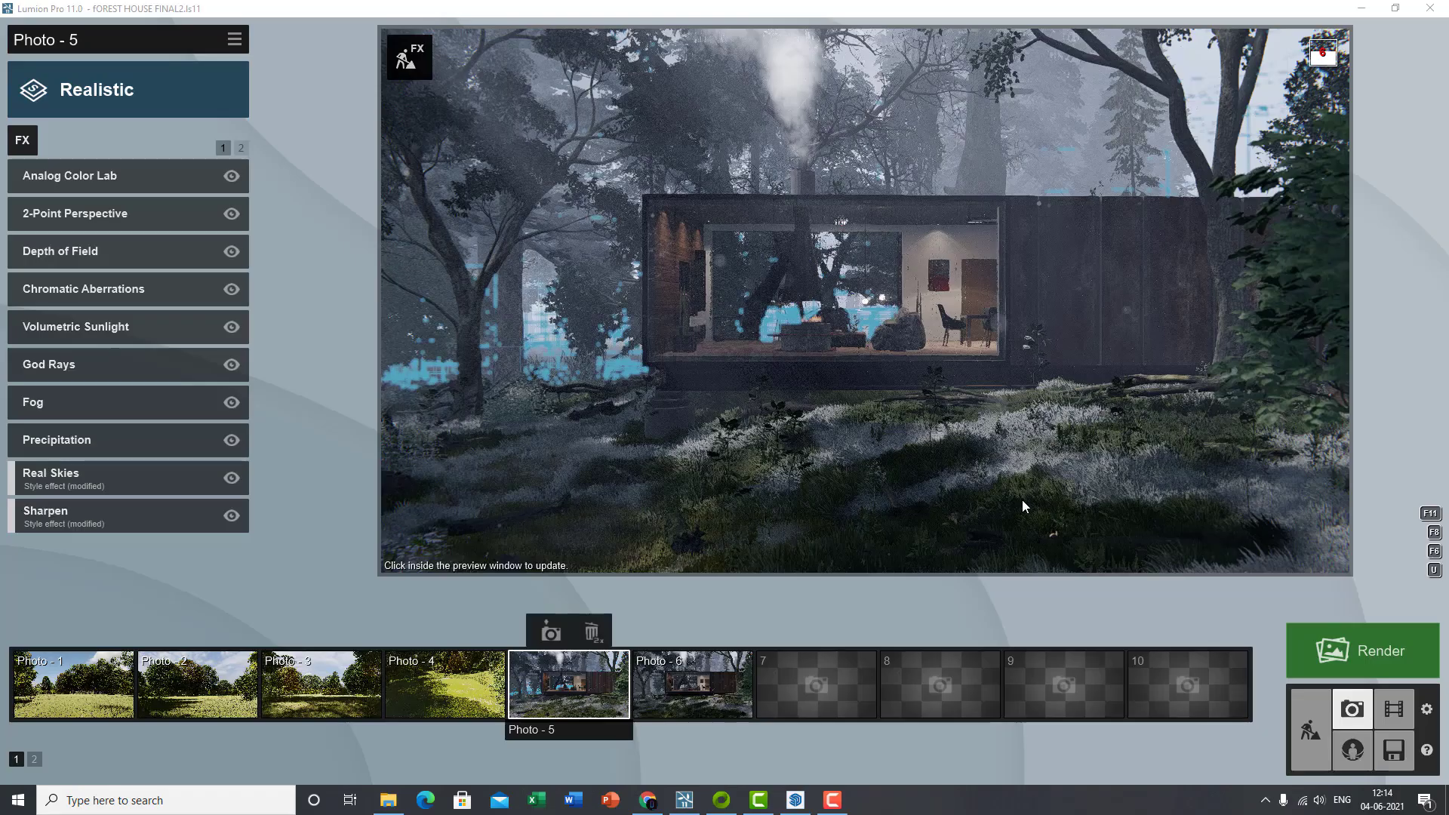